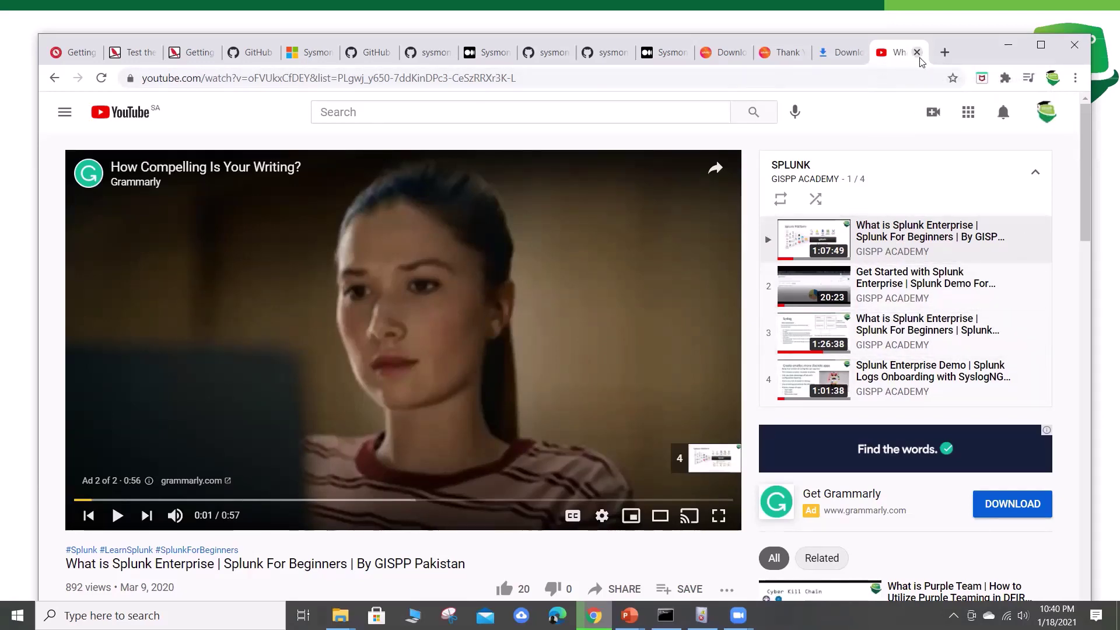
Step: Close the YouTube tab and view the Splunk Enterprise 8.1.1 download's progress on the Downloads page
left_click(917, 53)
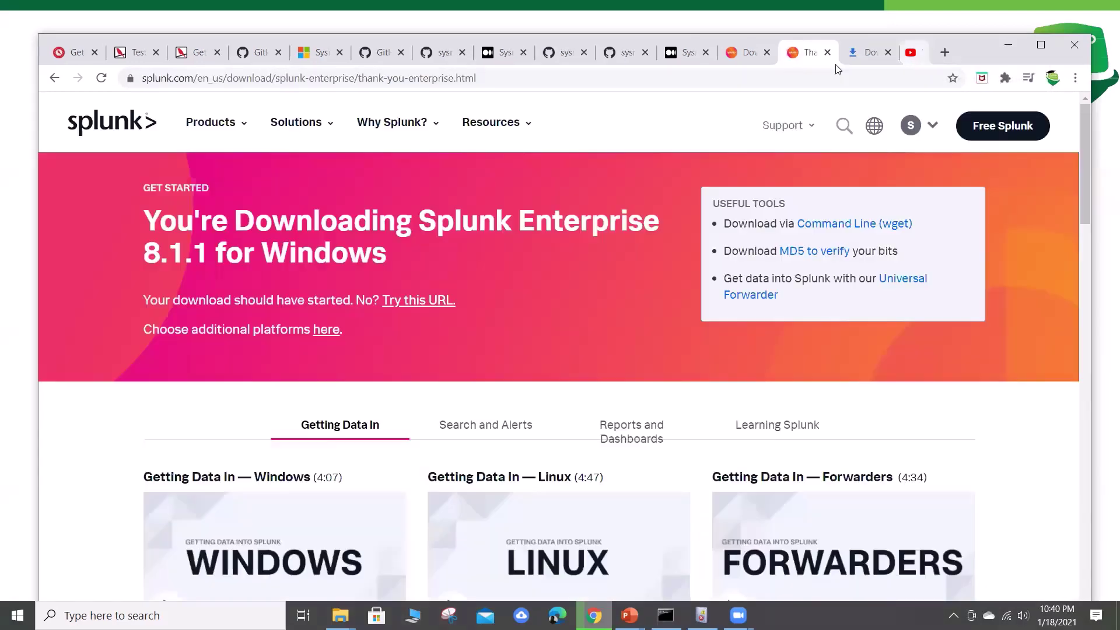
left_click(1075, 78)
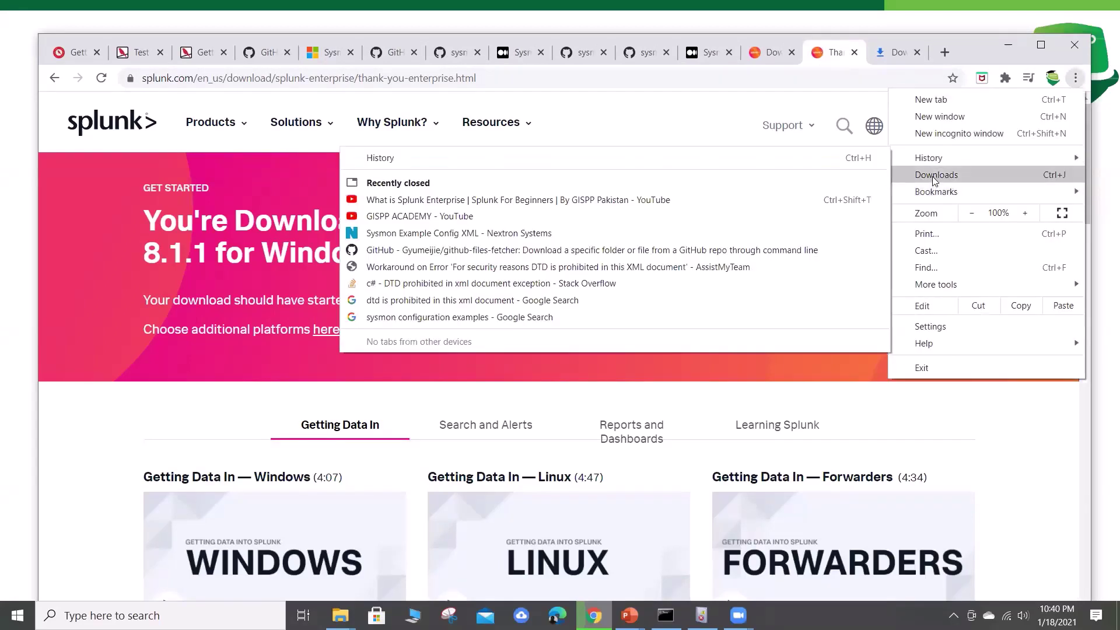
left_click(936, 174)
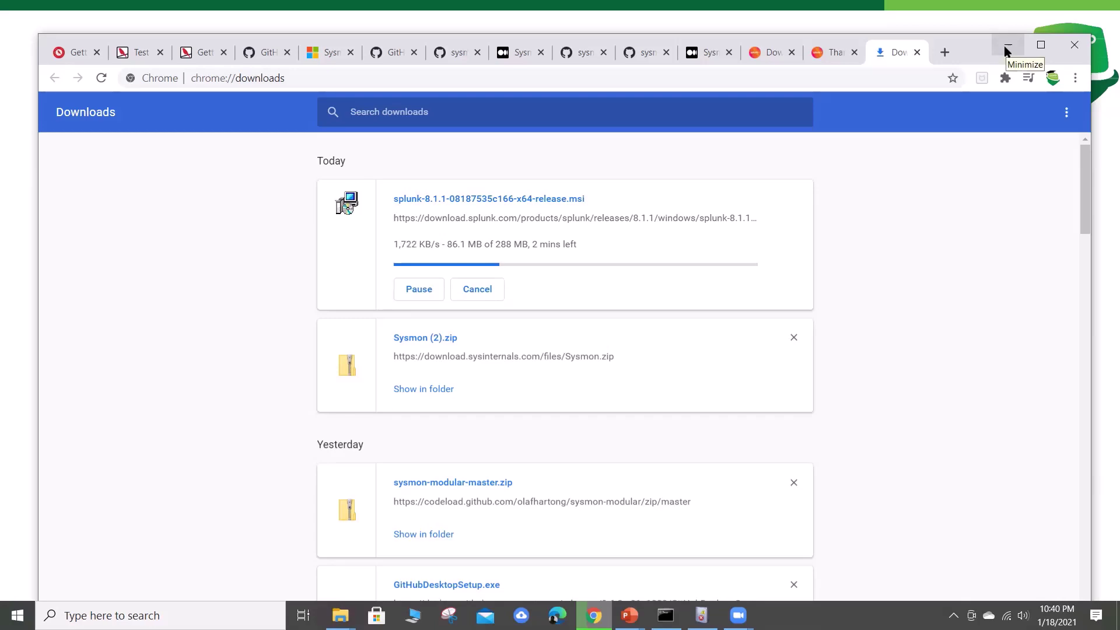
Step: Bring up the administrator Command Prompt and scroll back through its Sysmon and ping output
left_click(666, 615)
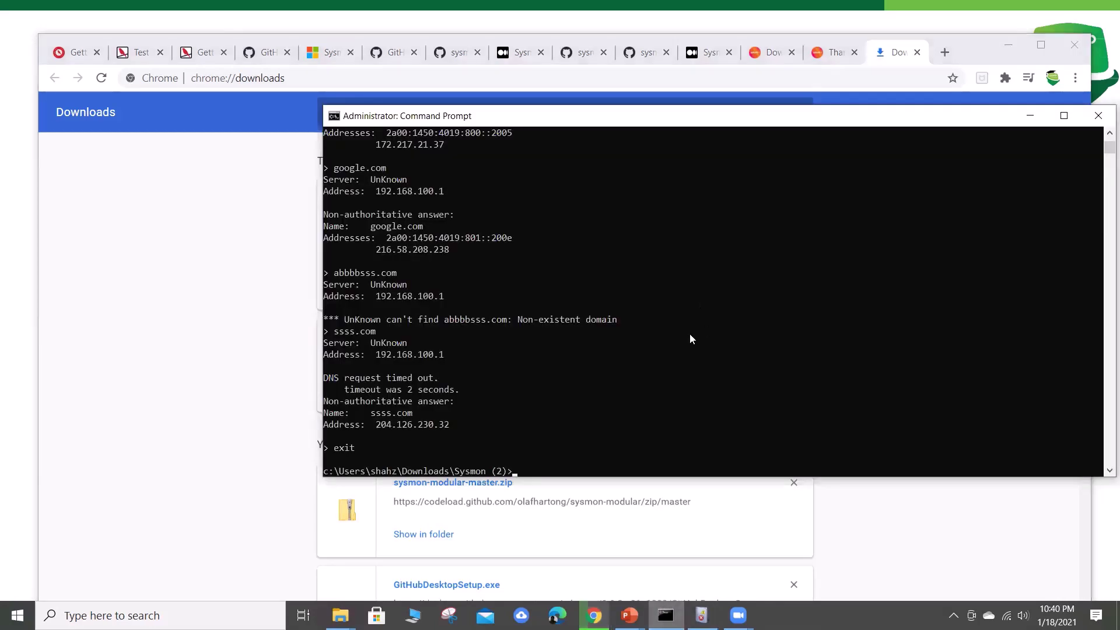
scroll(689, 337, "up", 9)
scroll(1019, 286, "up", 1)
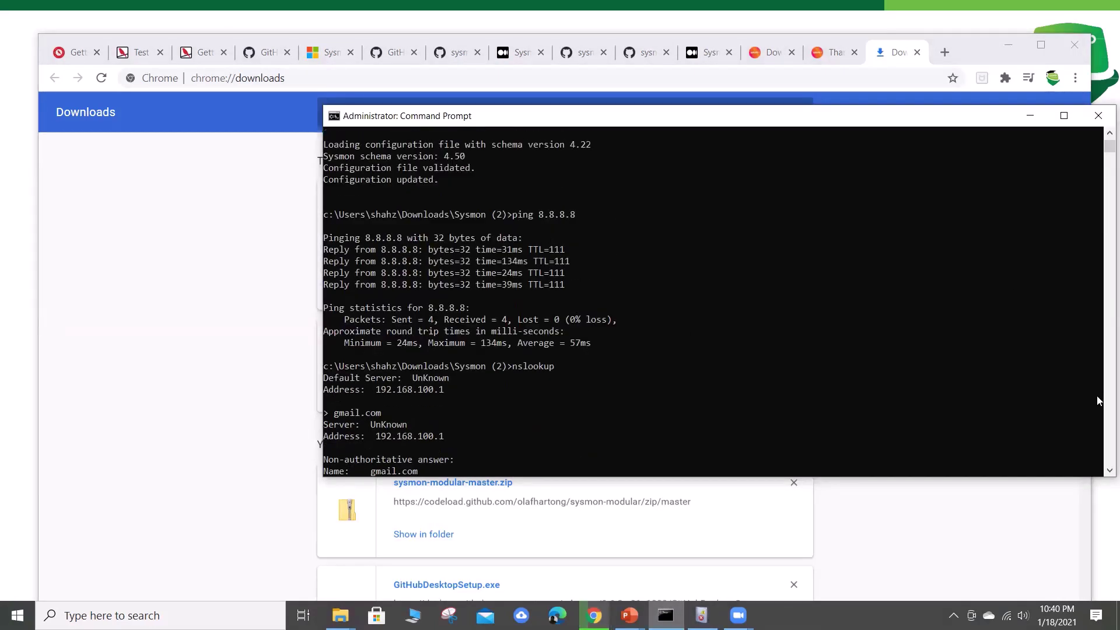
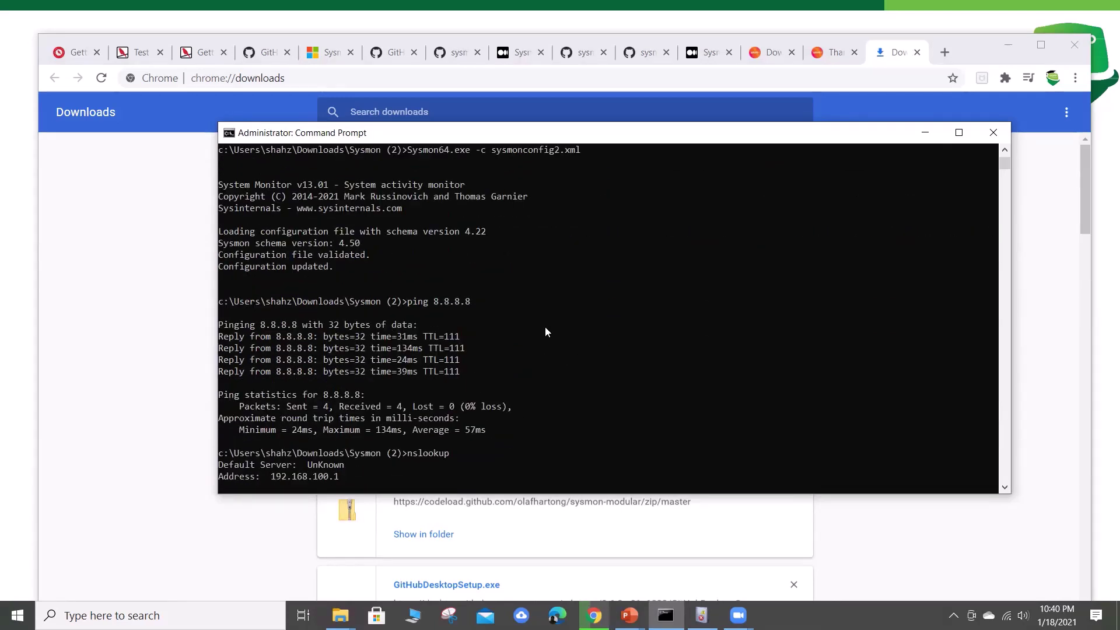
Step: Resolve gmail.com in the nslookup session, then return to the Event Viewer window
type("gmail.com")
key("Return")
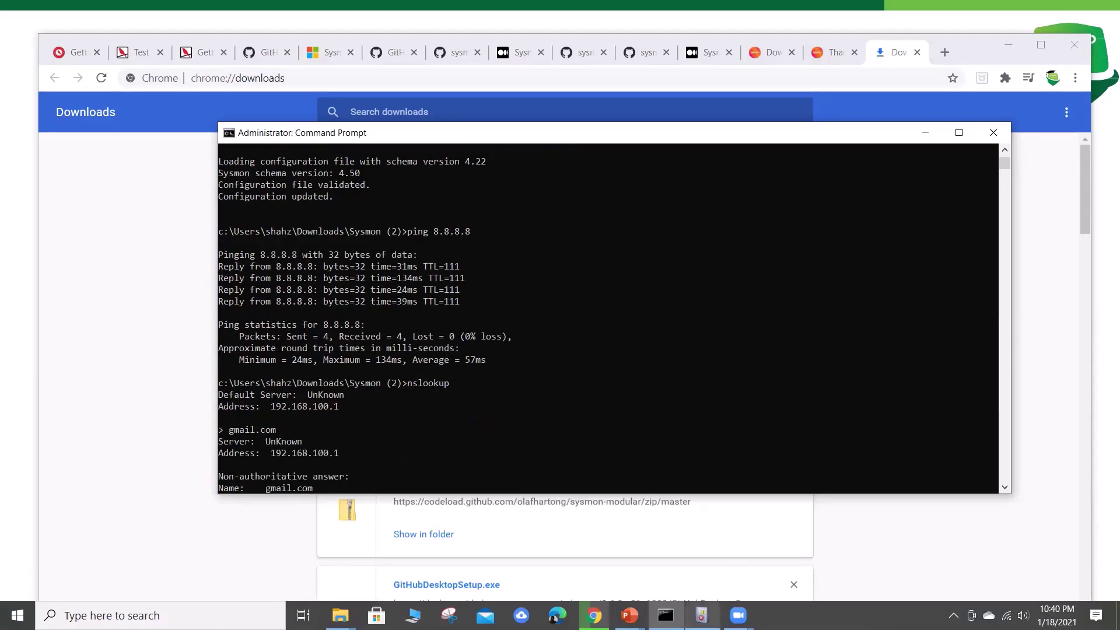
left_click(701, 615)
Step: Inspect the Sysmon service state change events and the PING.EXE and nslookup.exe Process Create events
left_click(402, 115)
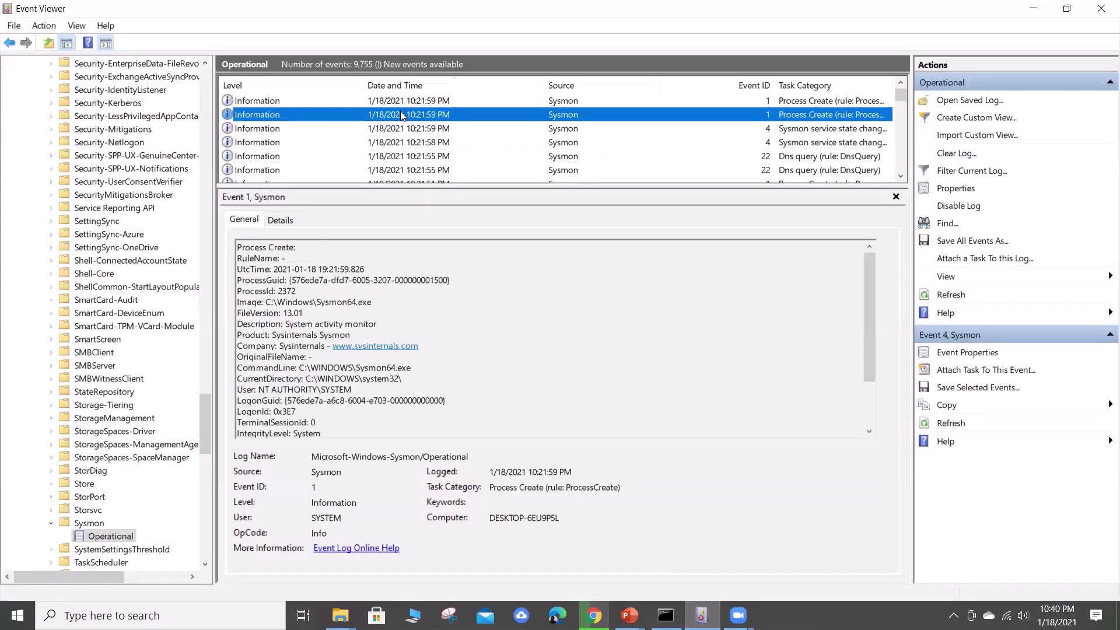
left_click(398, 128)
left_click(377, 144)
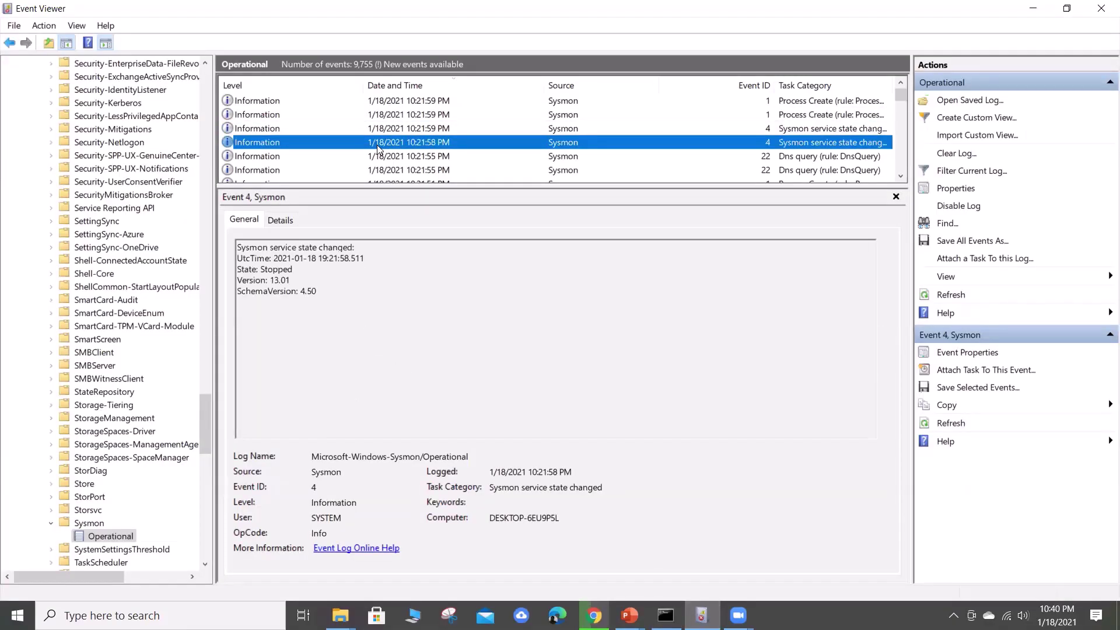
key("Up")
key("Up")
key("Up")
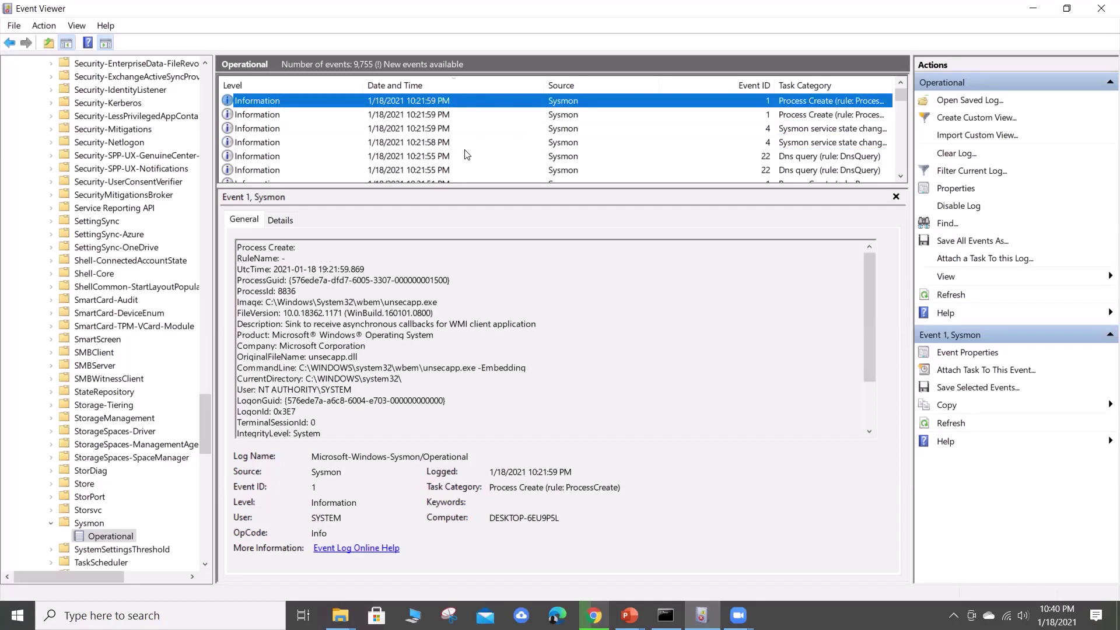
scroll(467, 152, "up", 2)
left_click(437, 142)
left_click(420, 115)
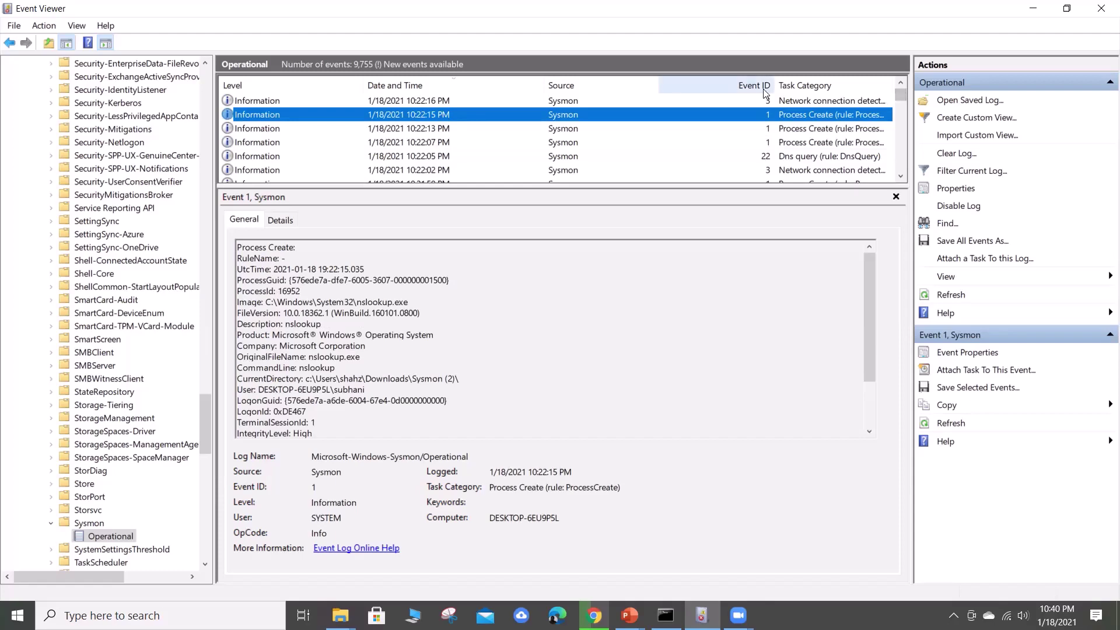
Step: Narrow the Source column and compare the target objects of older registry change events
left_click_drag(658, 86, 621, 86)
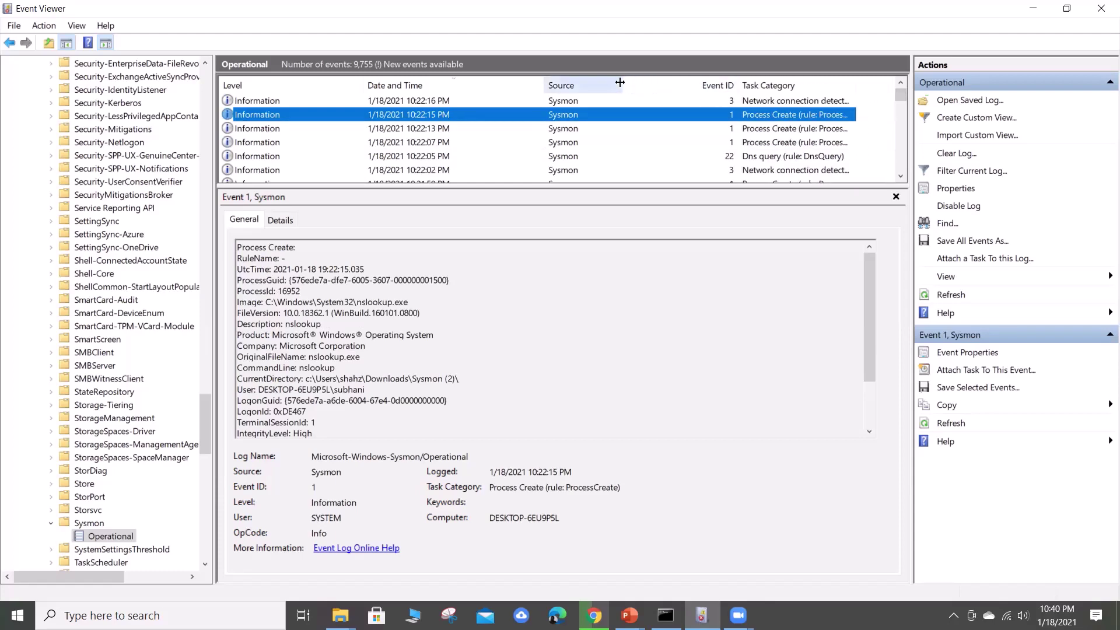
left_click_drag(903, 94, 903, 125)
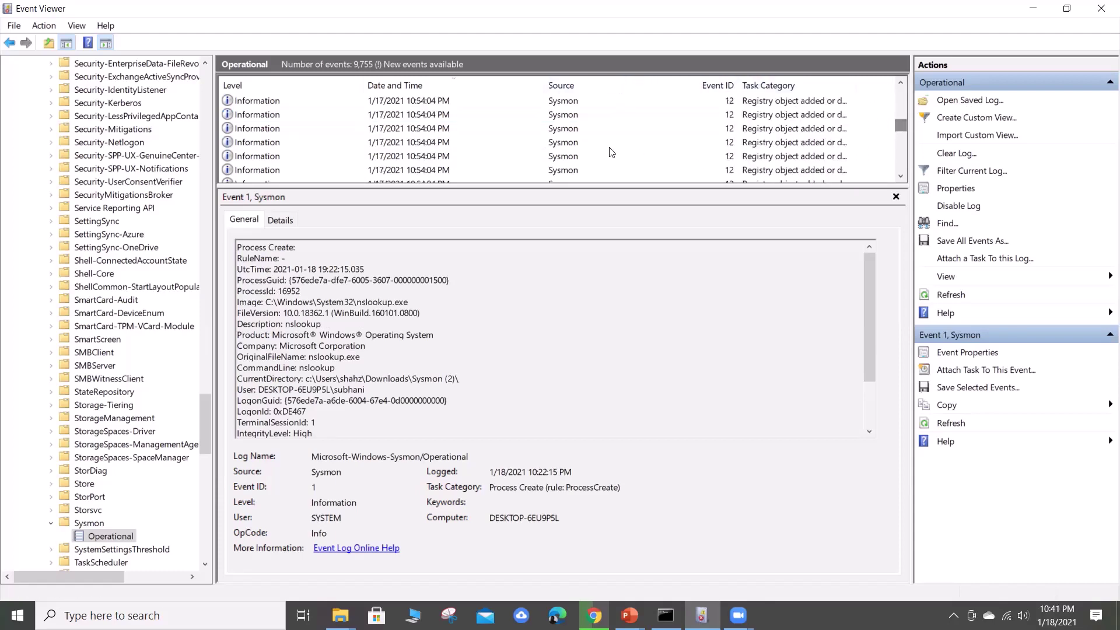
left_click(521, 142)
left_click(508, 157)
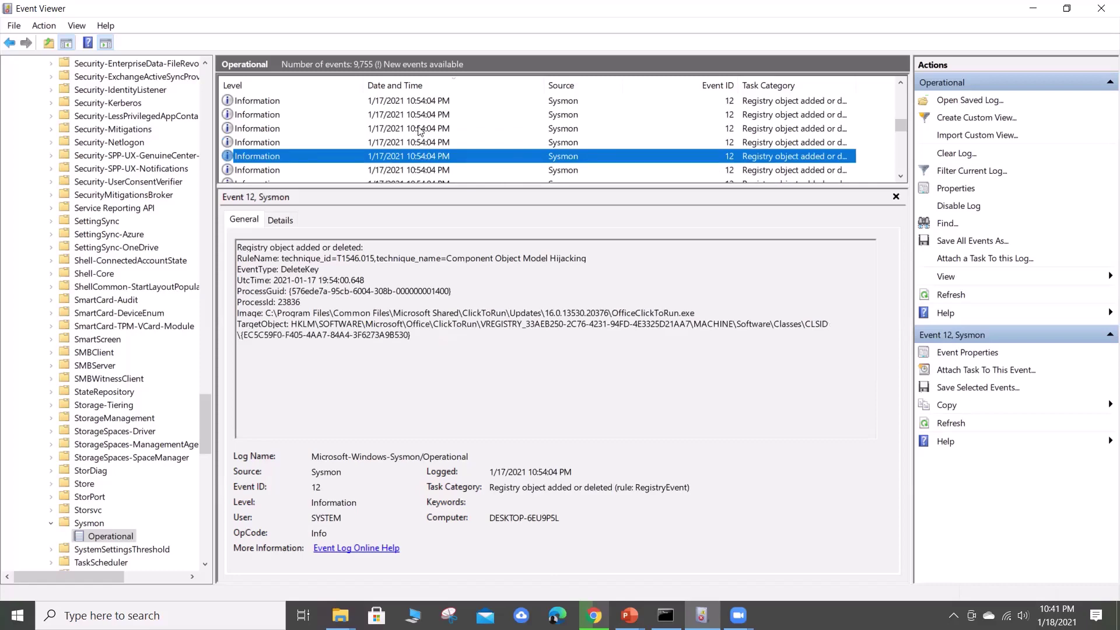
left_click(420, 127)
left_click(428, 157)
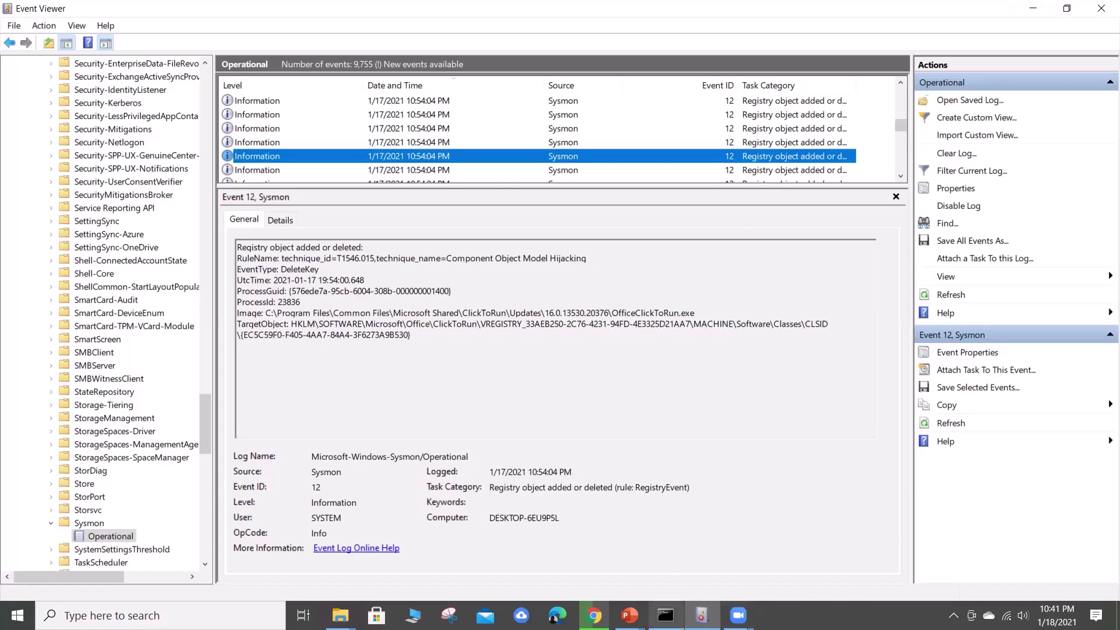
Step: Bring Command Prompt back to the front and change to the root of the C drive
mouse_move(666, 614)
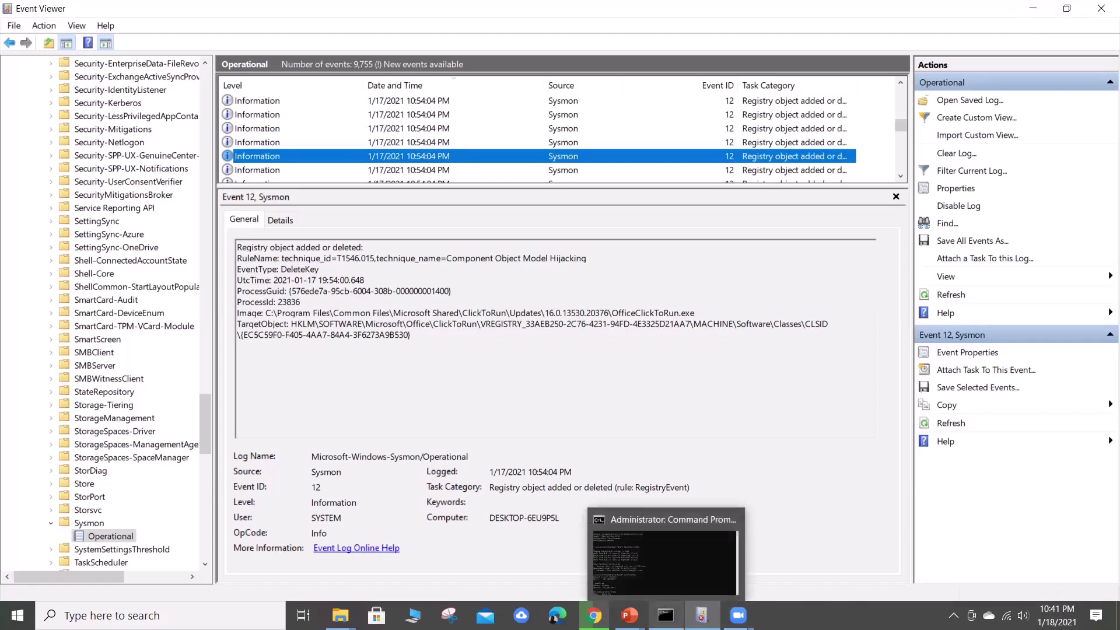
left_click(695, 556)
scroll(637, 347, "down", 10)
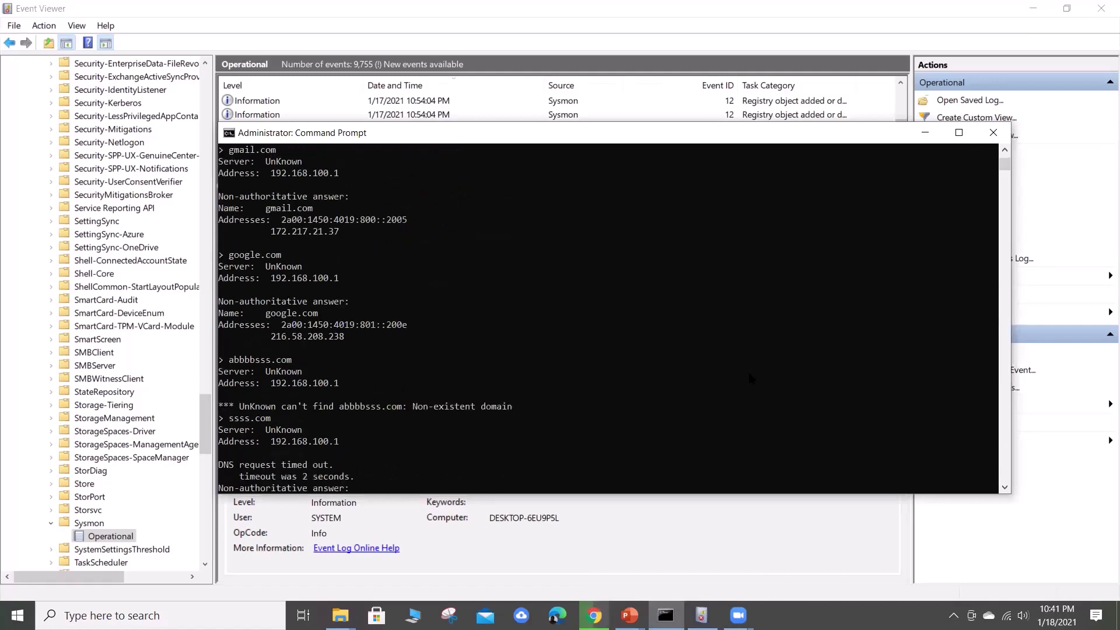
scroll(749, 372, "down", 10)
scroll(749, 374, "up", 5)
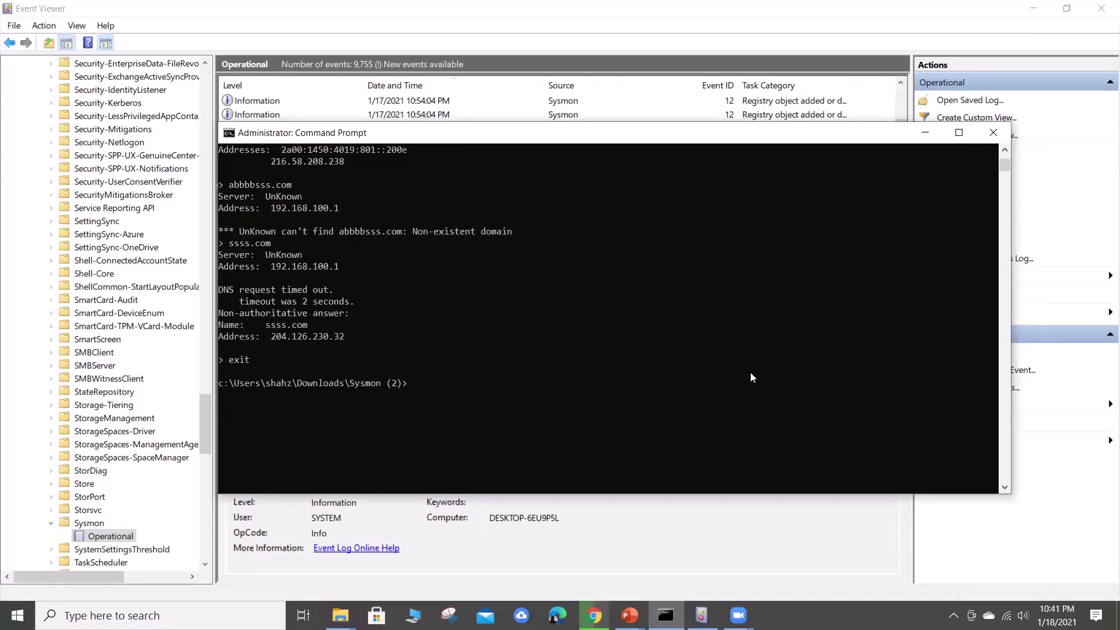
type("cd \\")
key("Return")
Step: Change the working directory to Windows\System32 using autocompletion
type("cd windo")
key("Tab")
type("\\s")
key("Tab")
key("BackSpace")
key("BackSpace")
type("ystem32")
key("Return")
type("cd")
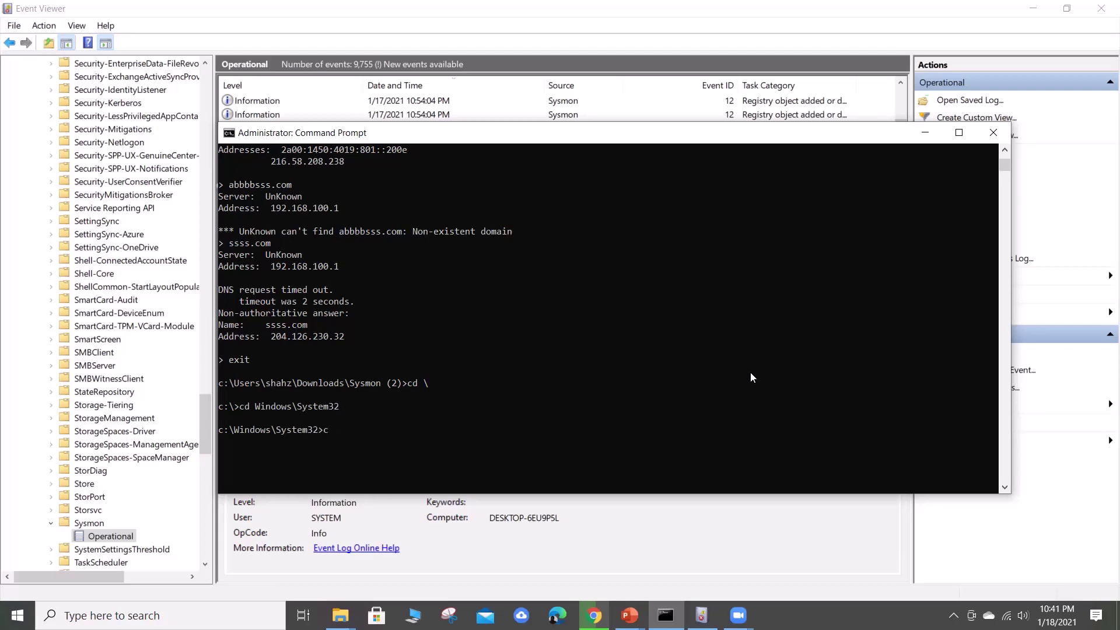
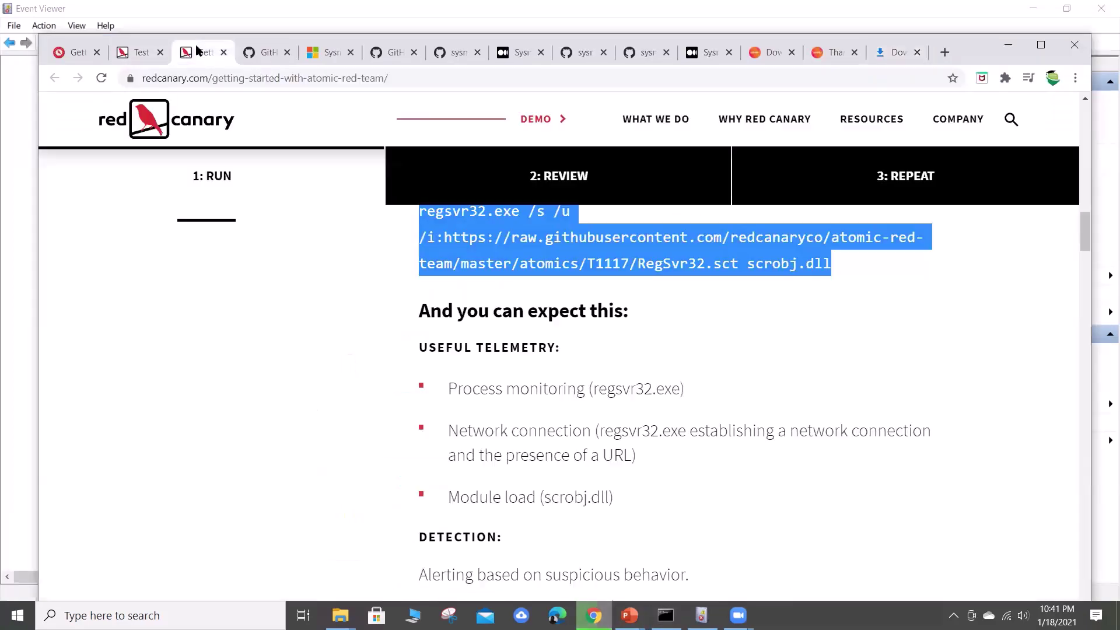
Step: Scroll past Credential Dumping to the XSL Script Processing test and highlight its full wmic command line
scroll(575, 381, "down", 3)
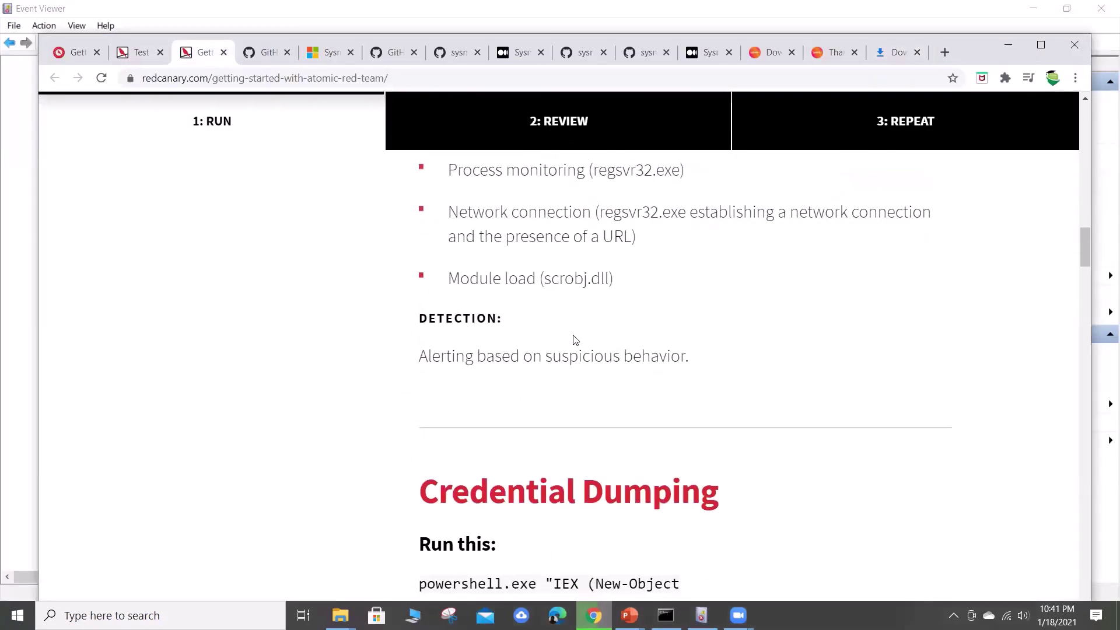
scroll(575, 340, "up", 2)
scroll(582, 377, "down", 6)
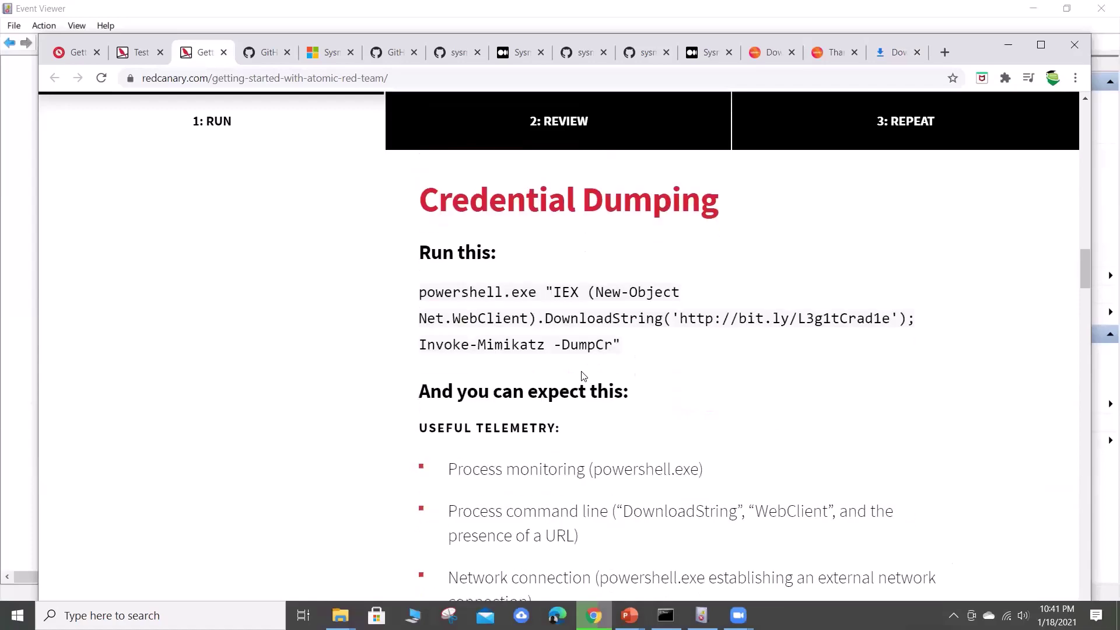
scroll(756, 397, "down", 2)
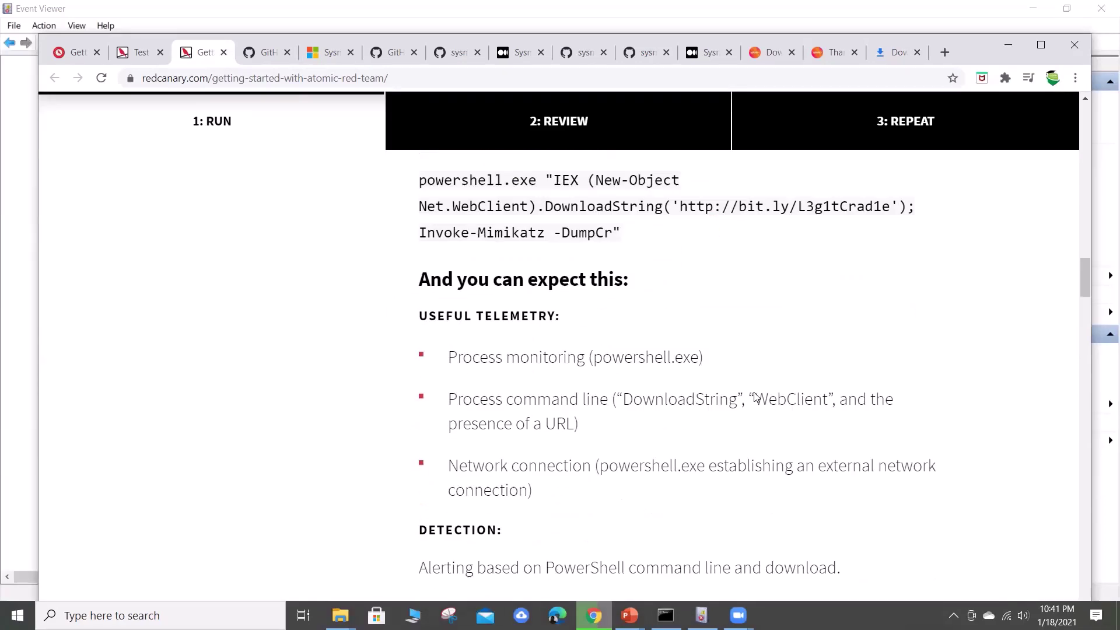
scroll(753, 408, "down", 5)
scroll(751, 431, "down", 4)
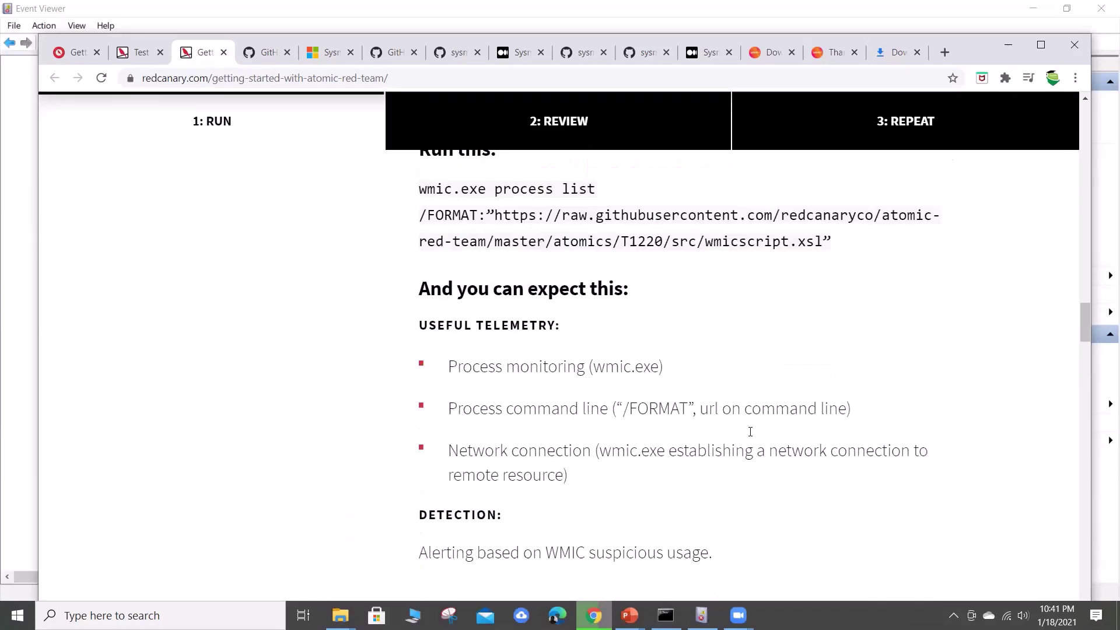
scroll(751, 432, "up", 2)
left_click_drag(834, 378, 637, 377)
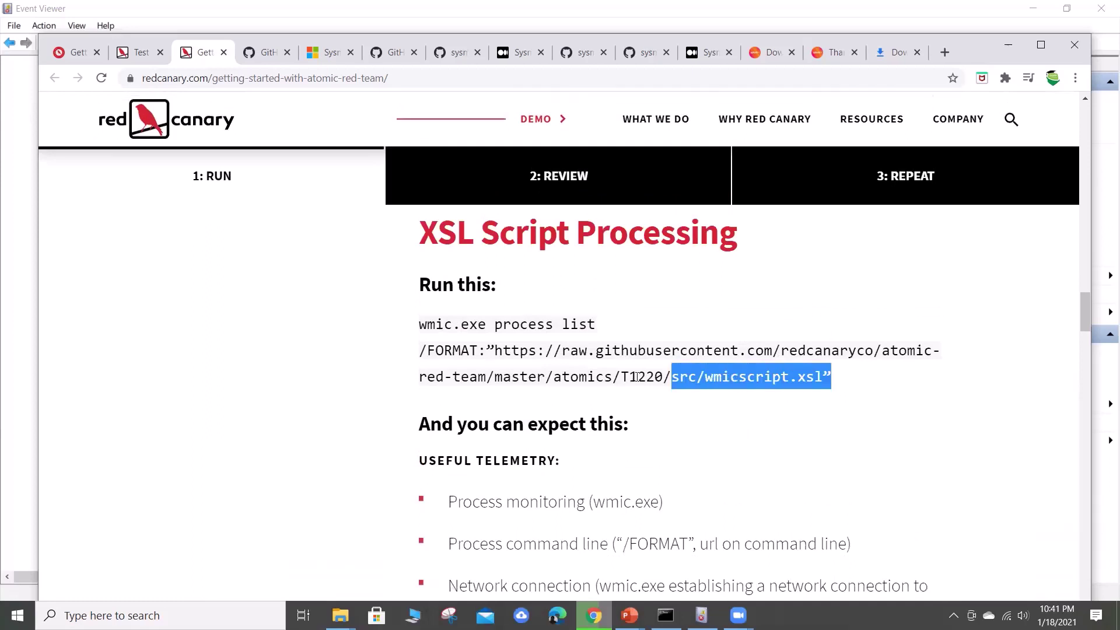
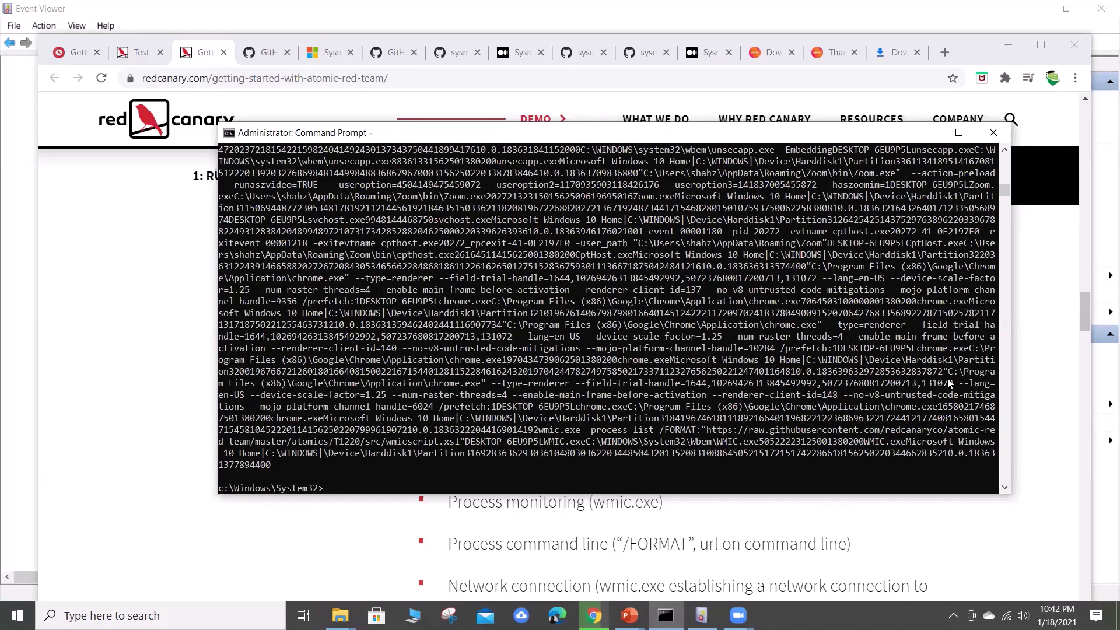
Step: Read the wmic XSL Script Processing test on the Red Canary page, then switch to Event Viewer
scroll(985, 430, "up", 3)
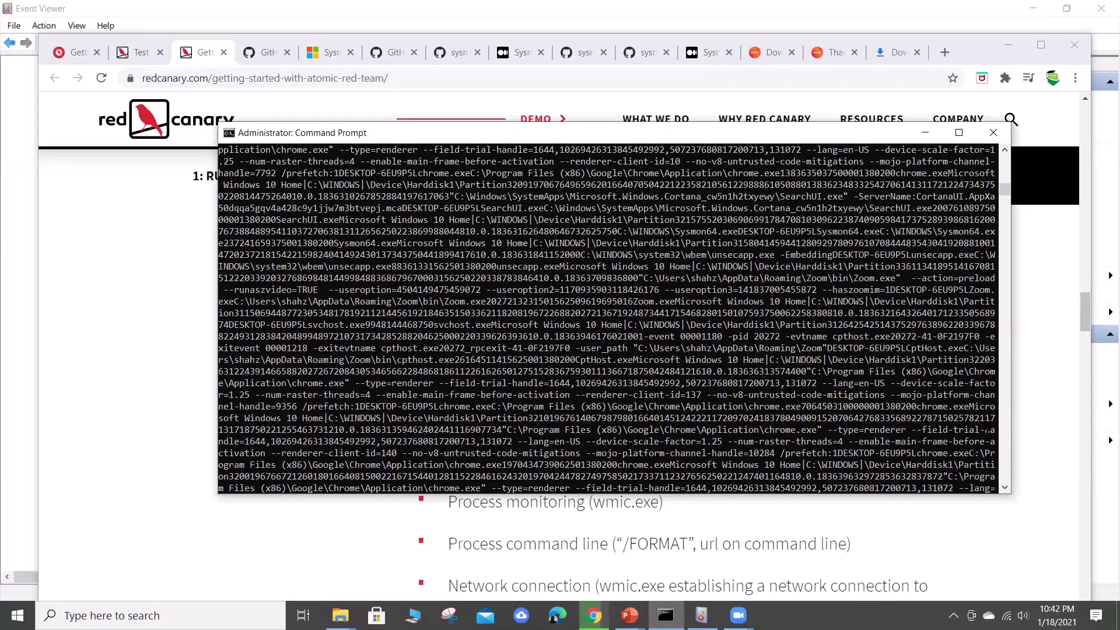
scroll(959, 399, "down", 6)
left_click(282, 521)
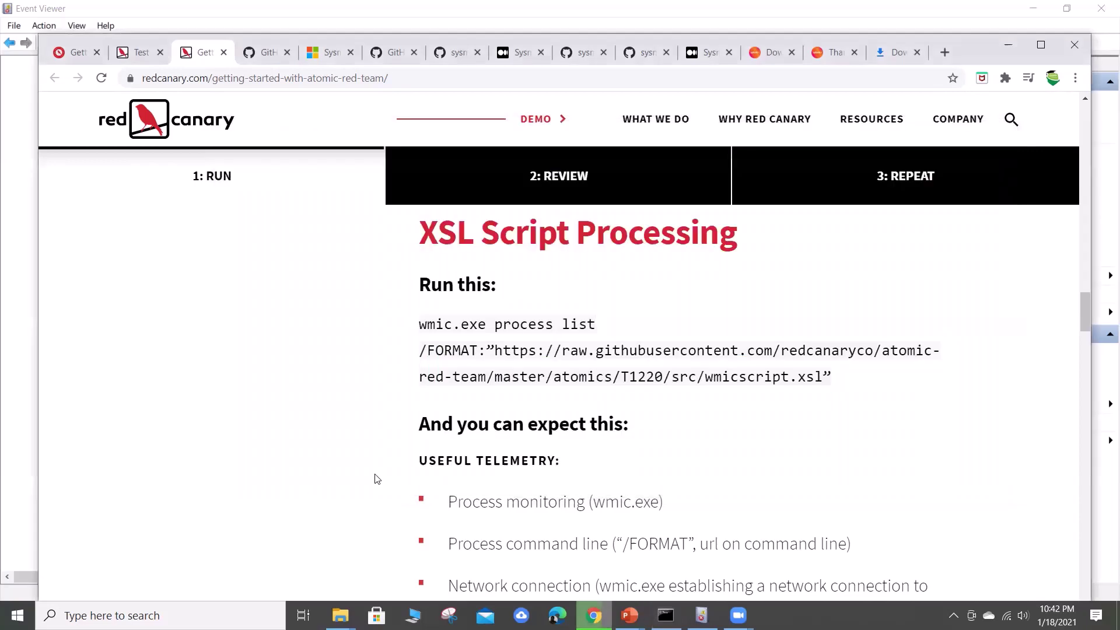
scroll(625, 433, "down", 3)
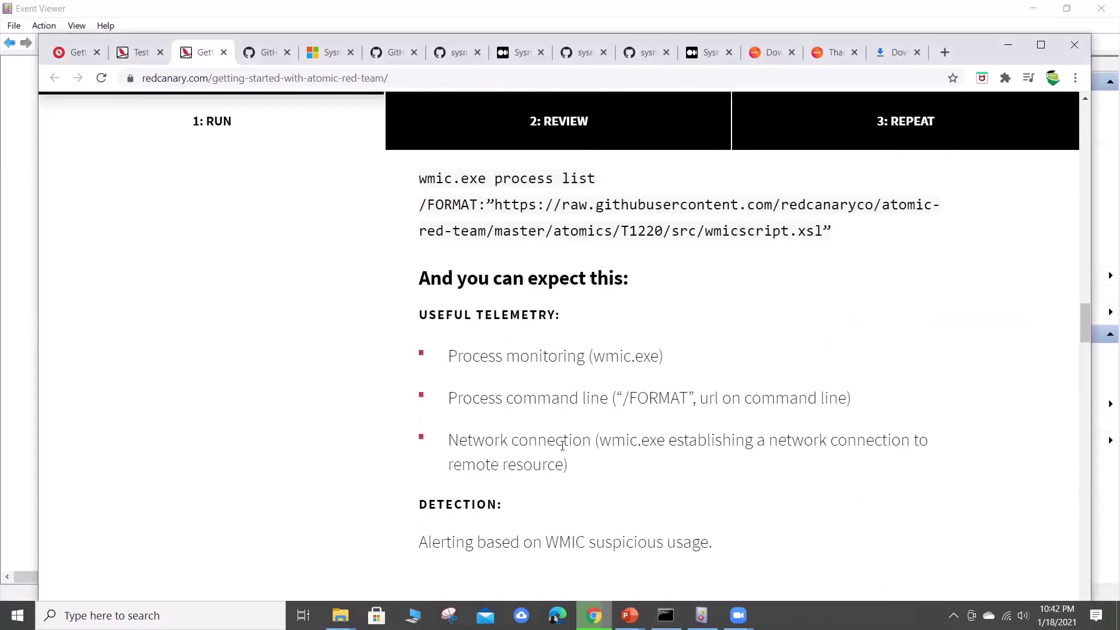
scroll(541, 505, "down", 1)
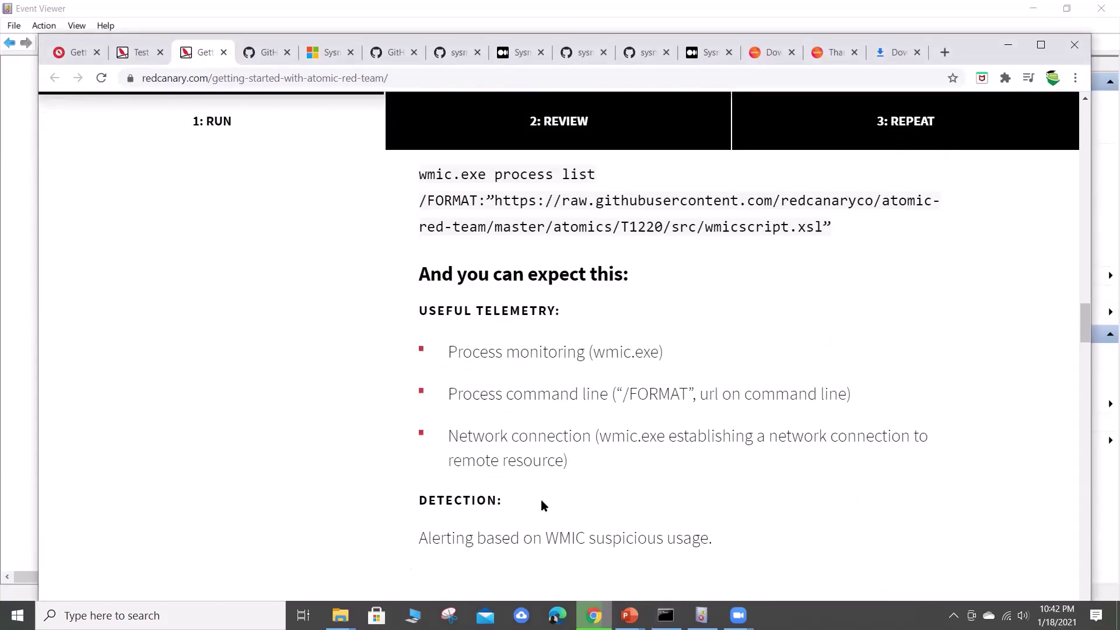
scroll(601, 442, "up", 4)
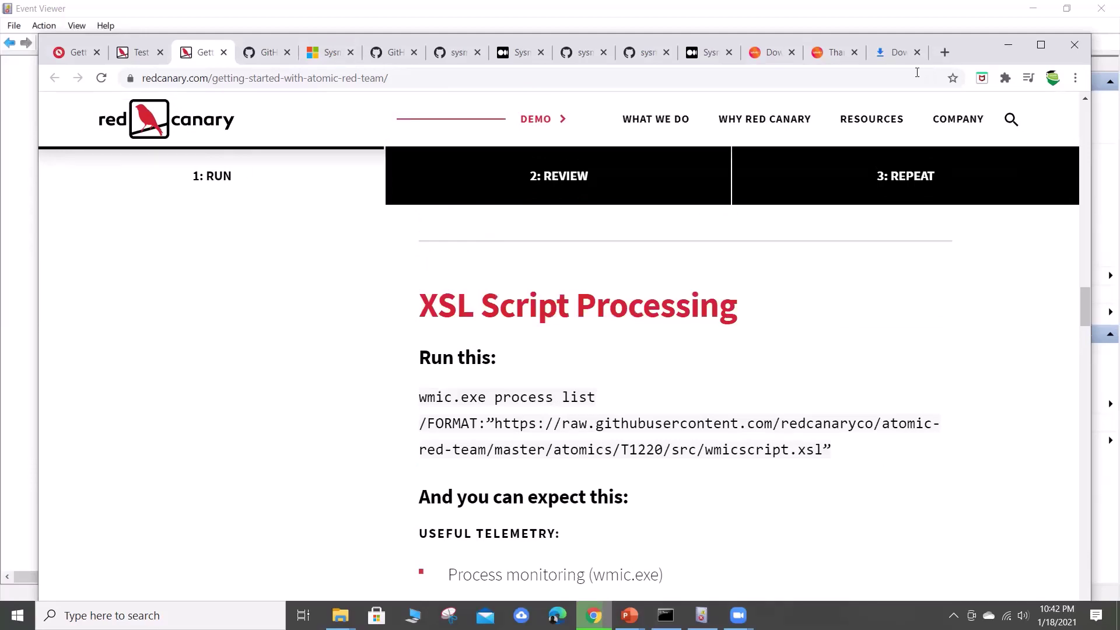
left_click(702, 615)
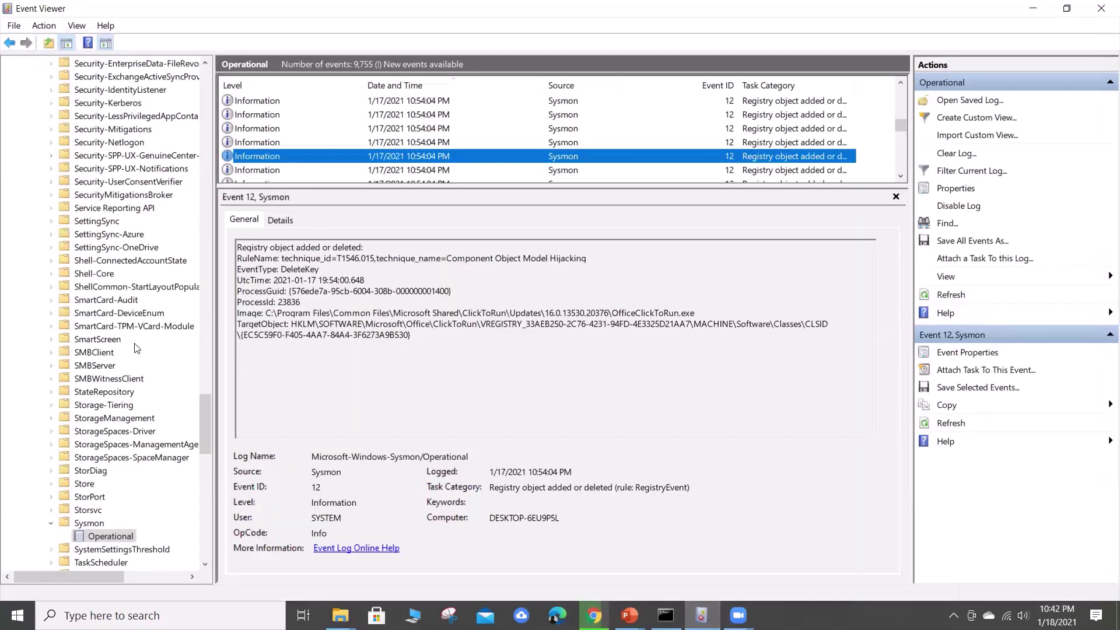
Step: Reload the Sysmon Operational log and sort its events newest first by Date and Time
left_click(92, 524)
left_click(99, 535)
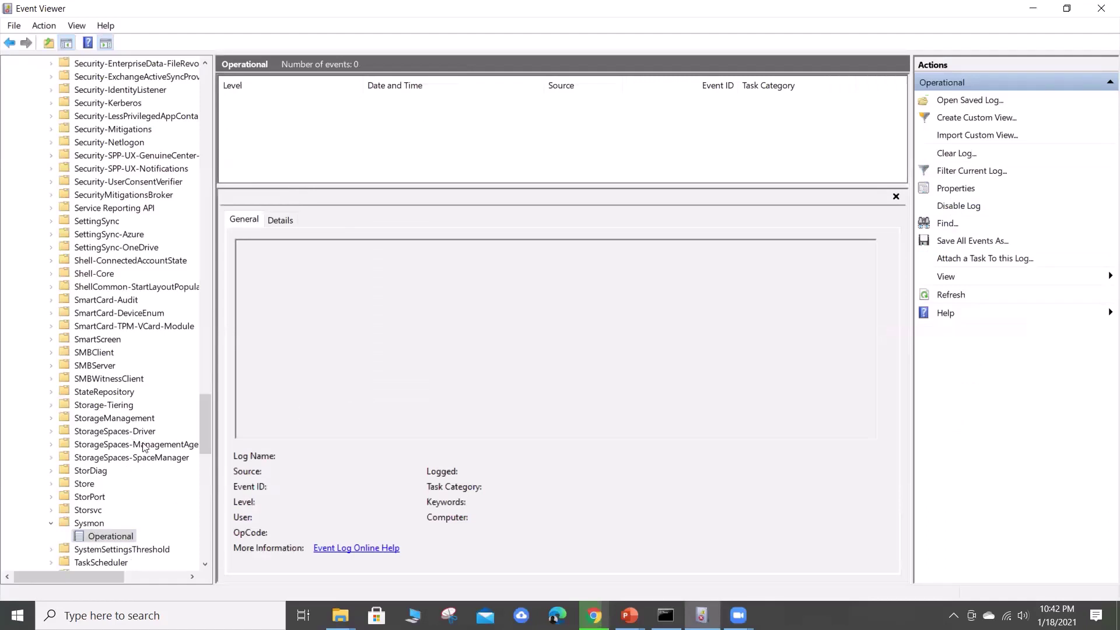
left_click(92, 524)
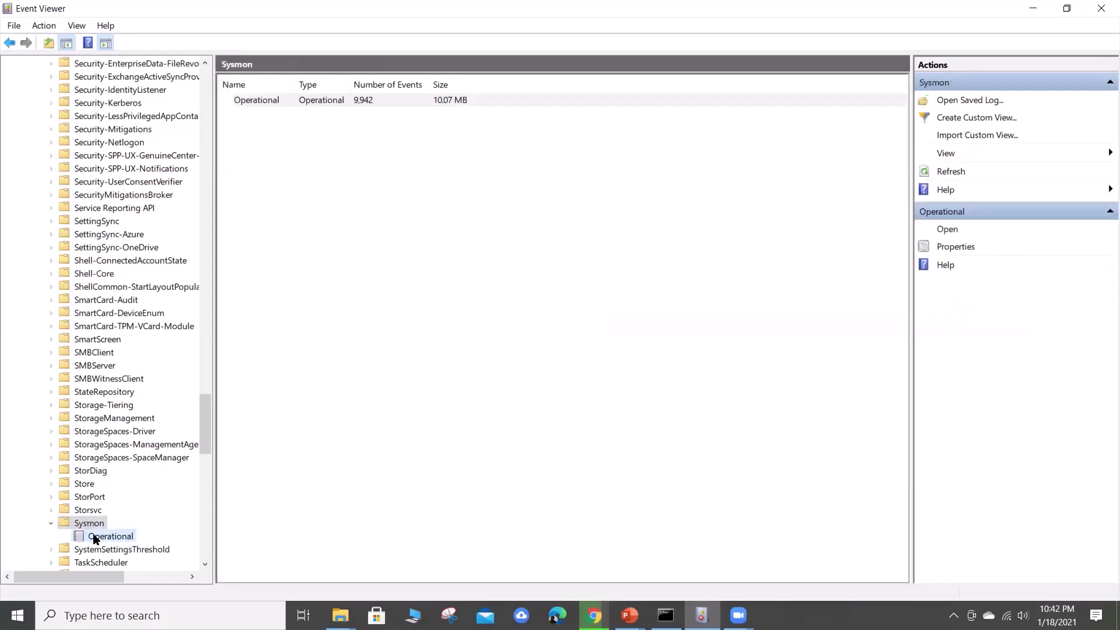
left_click(101, 535)
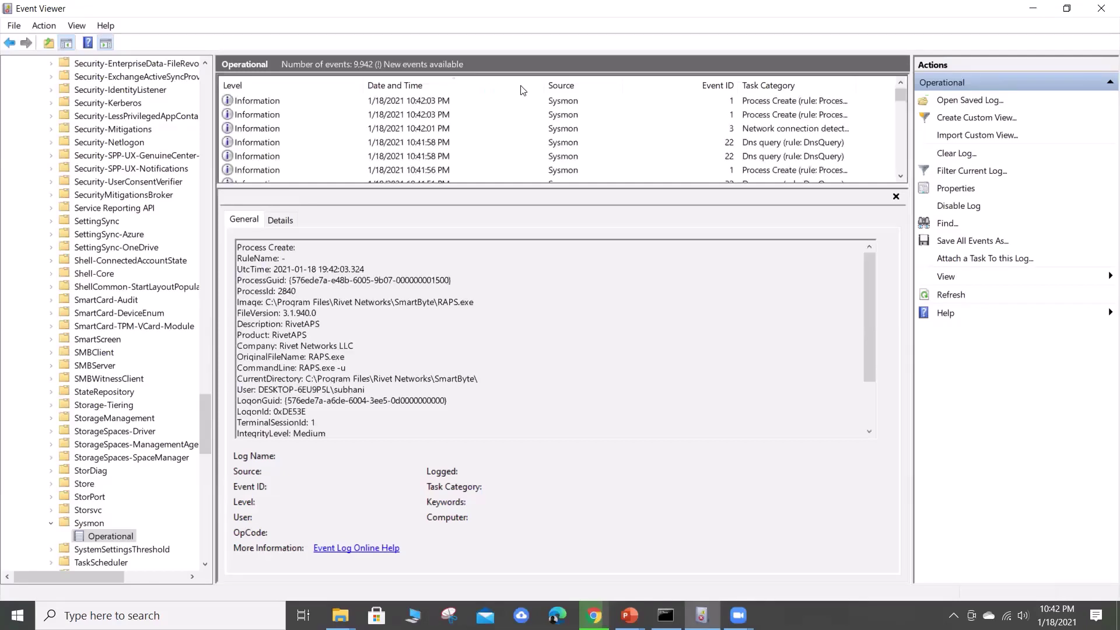
left_click(445, 101)
left_click(433, 87)
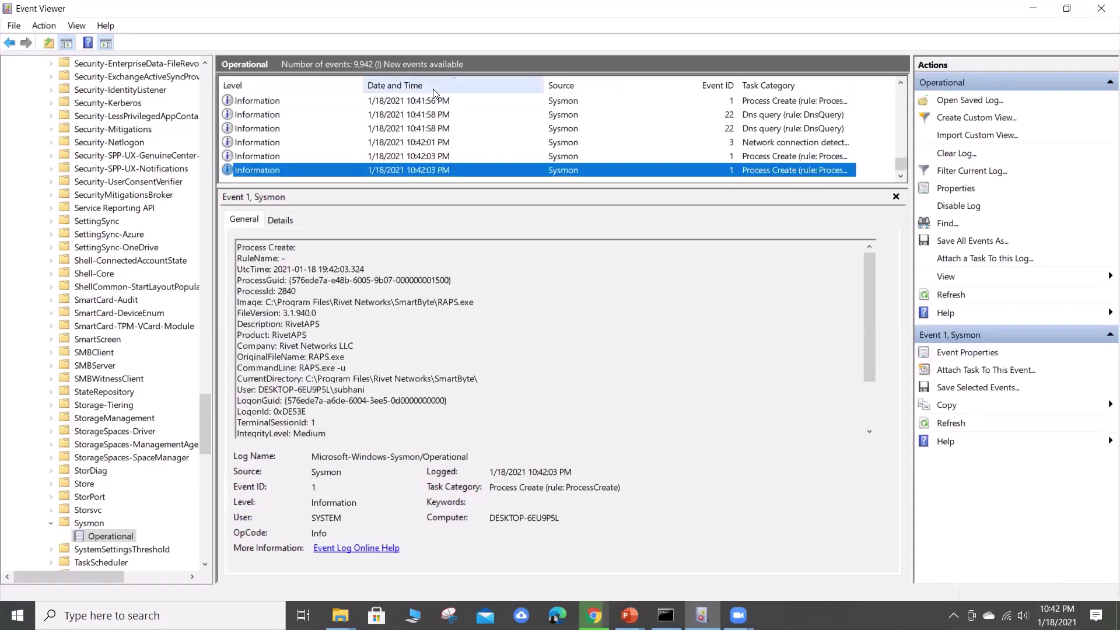
scroll(905, 127, "up", 3)
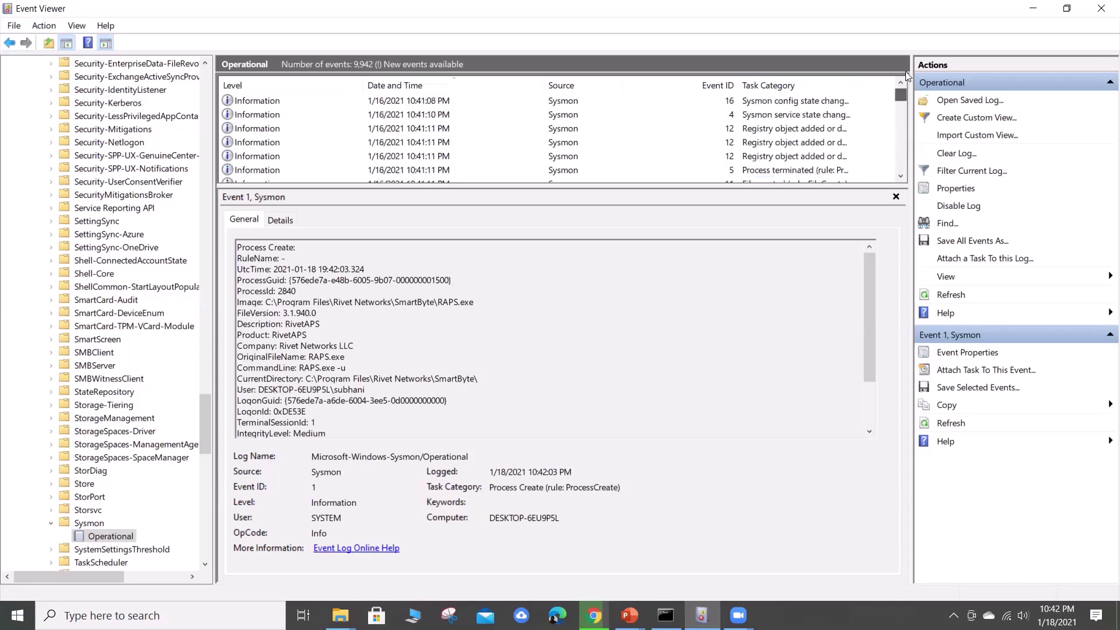
left_click(432, 88)
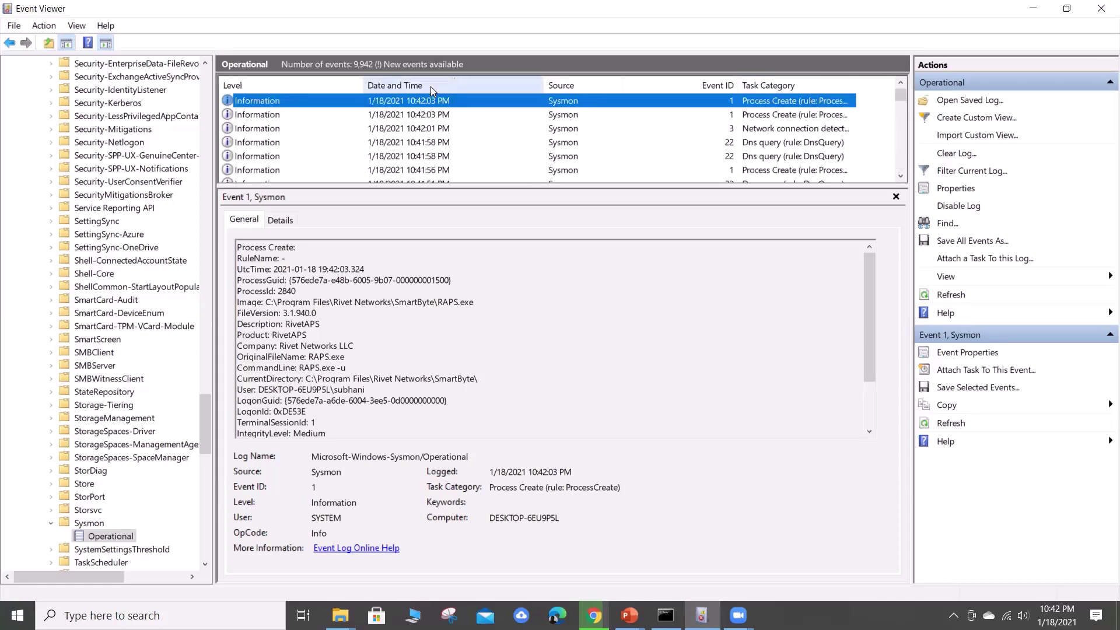
Step: Inspect the calc.exe Process Create event and WMIC's network connection event
left_click(420, 116)
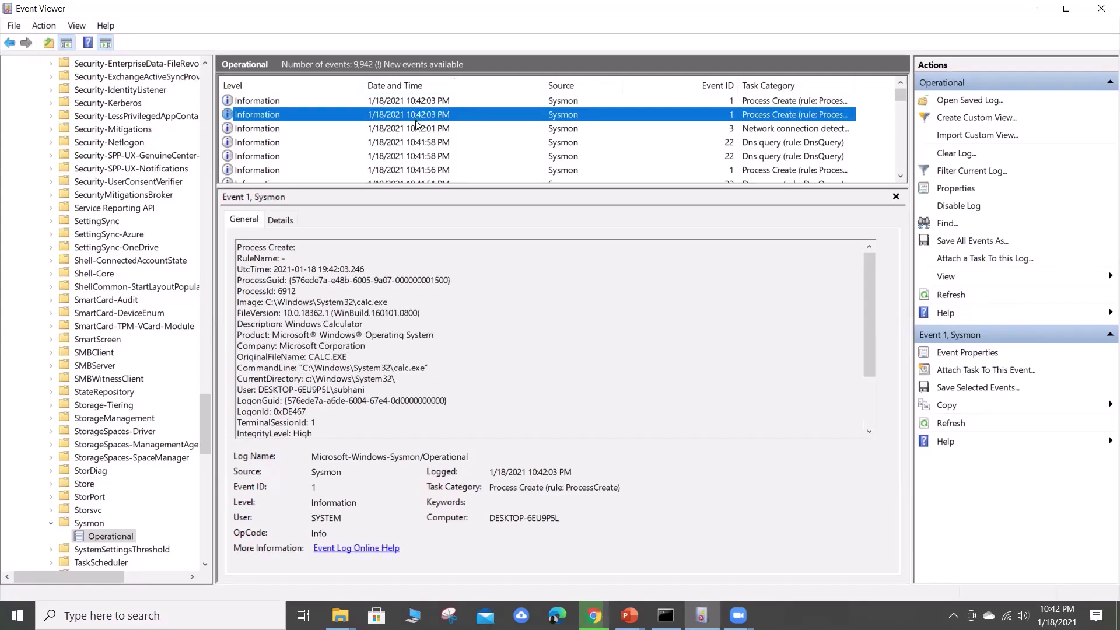
left_click(416, 121)
left_click(416, 114)
scroll(527, 253, "down", 3)
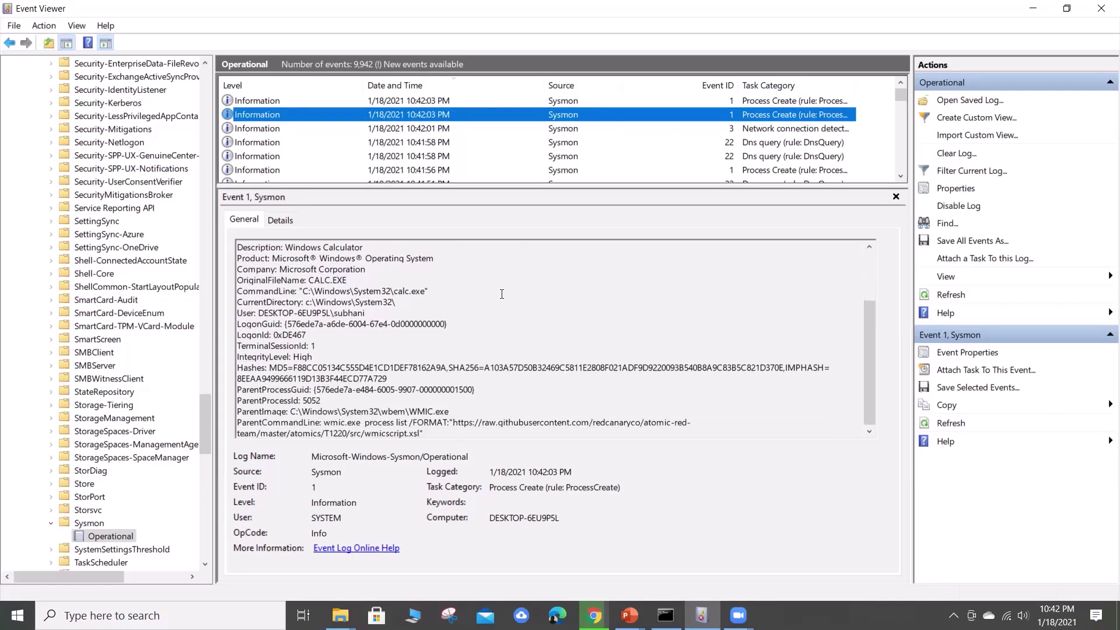
scroll(618, 317, "up", 2)
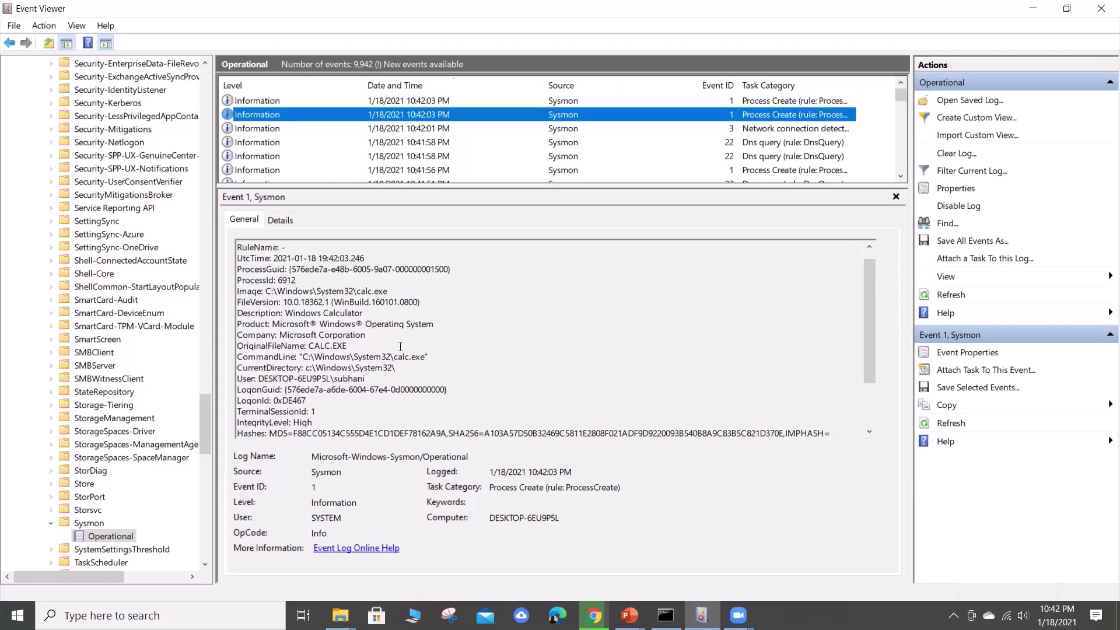
scroll(553, 355, "down", 2)
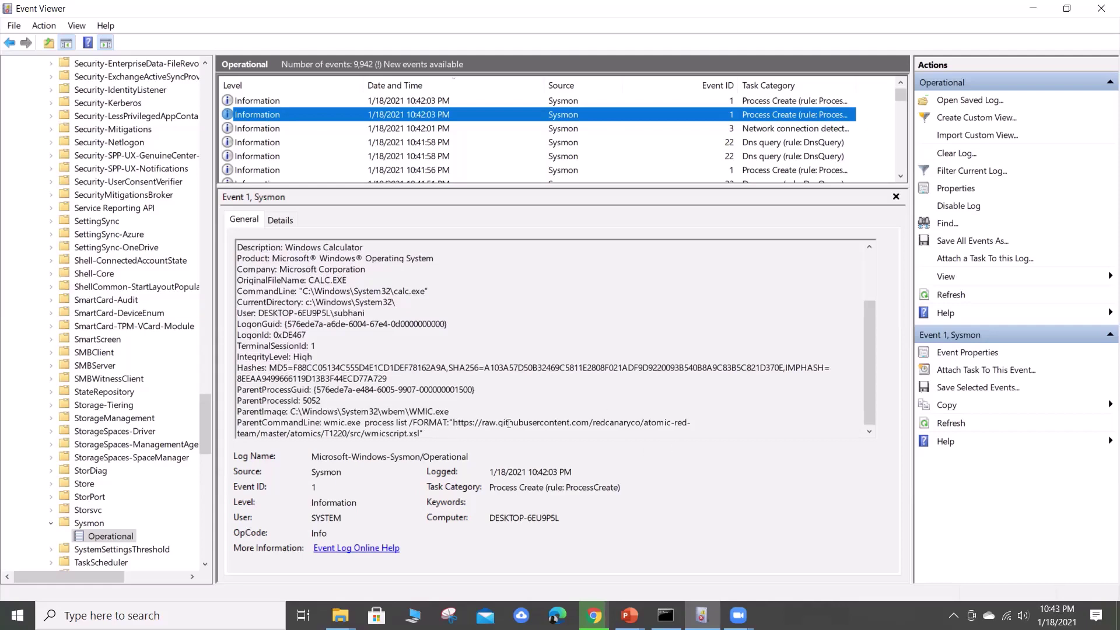
left_click(402, 132)
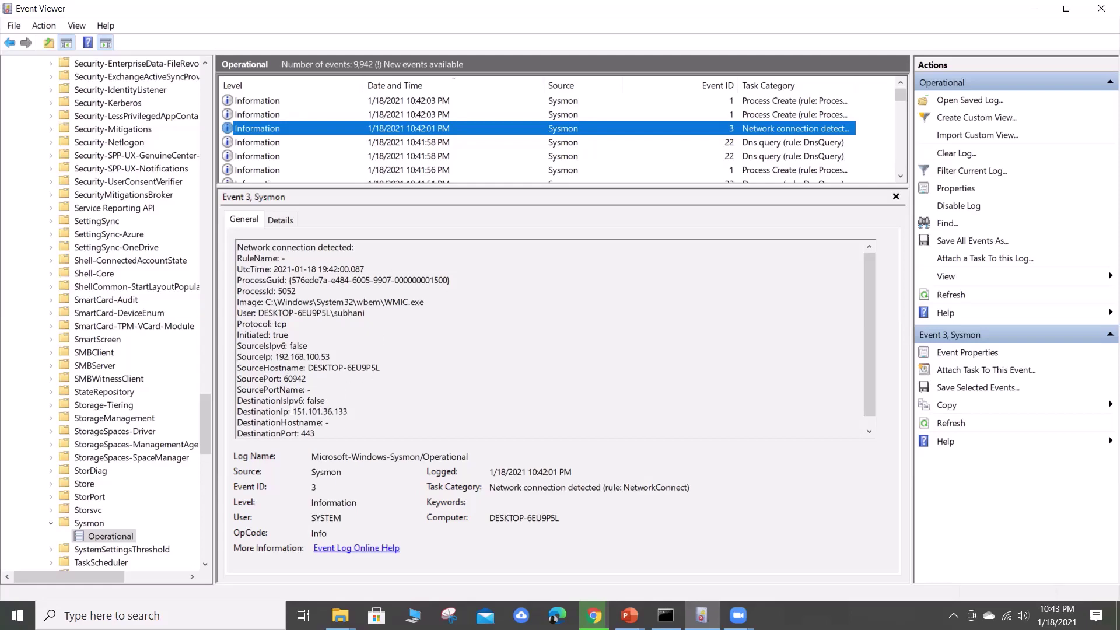
Step: Select destination IP 151.101.36.133 and inspect the DNS query events for raw.githubusercontent.com
left_click_drag(292, 410, 349, 411)
left_click(441, 146)
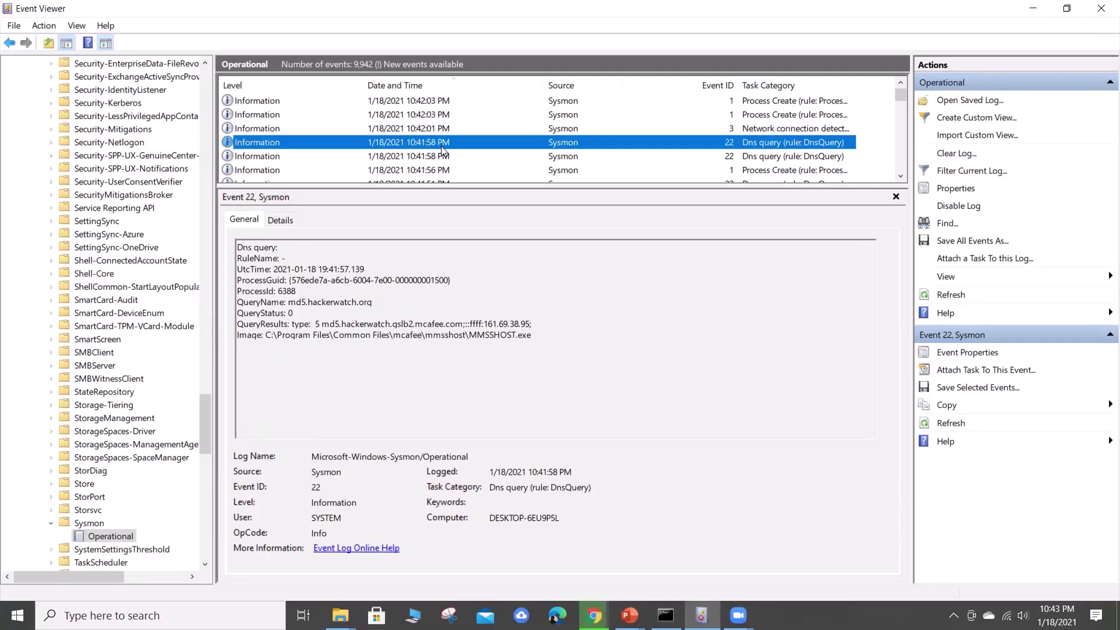
key("Down")
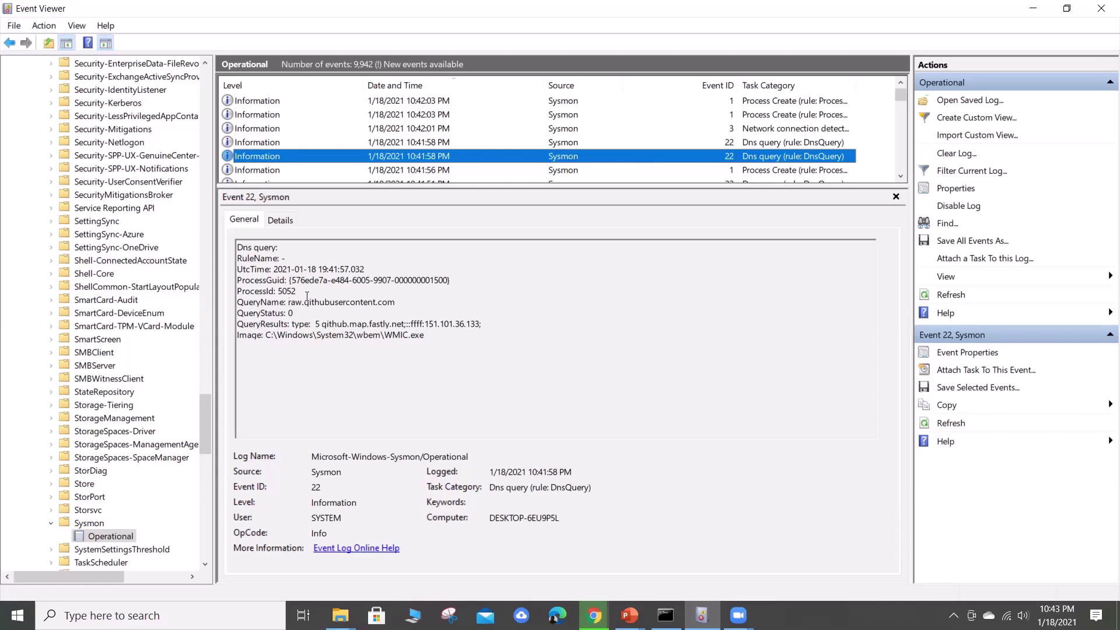
Step: Confirm in the WMIC Process Create event that cmd.exe launched WMIC.exe, then minimize Event Viewer
left_click(461, 171)
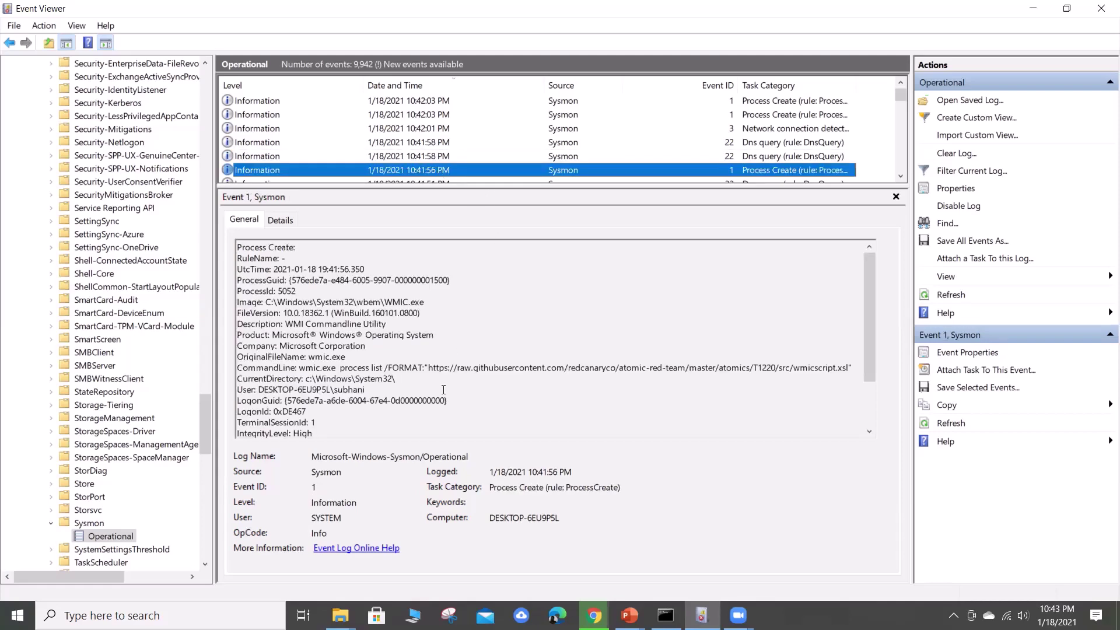
scroll(395, 388, "down", 1)
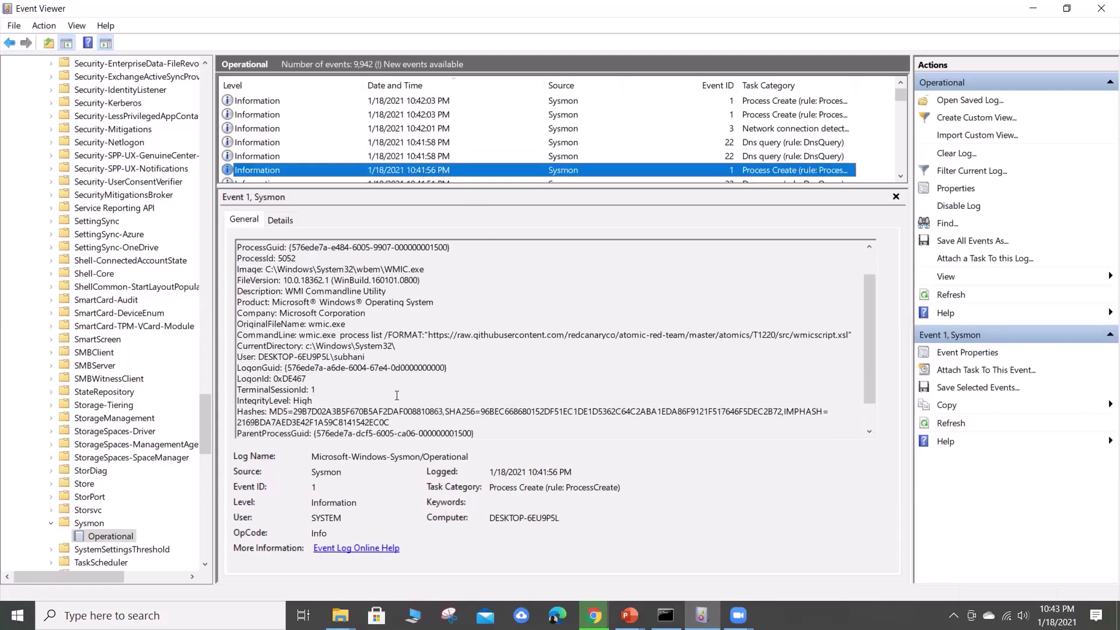
scroll(386, 356, "down", 1)
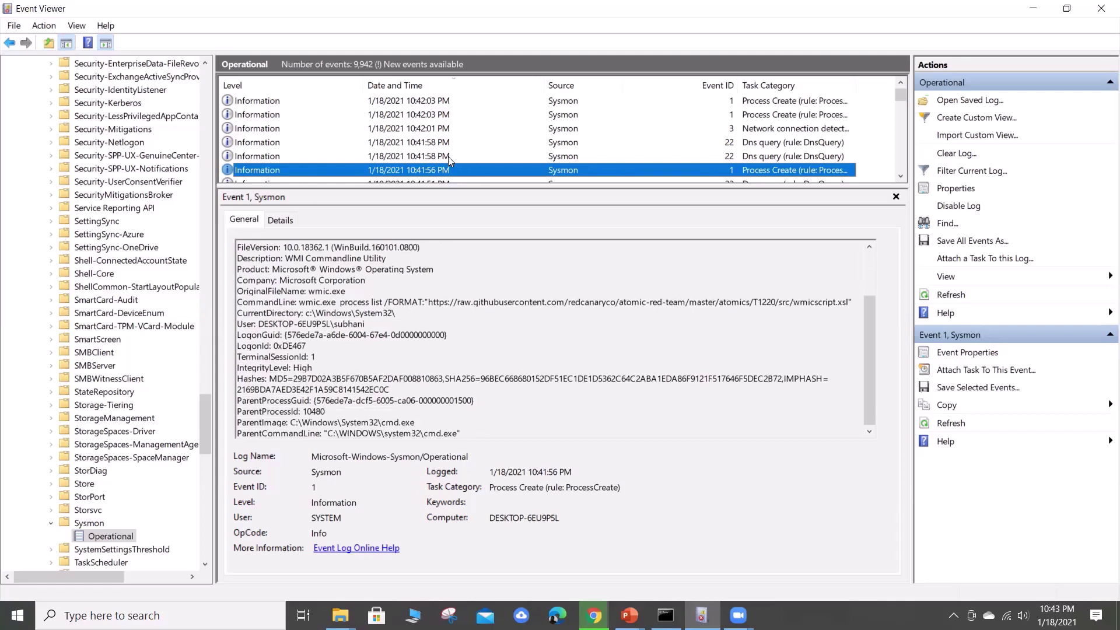
left_click_drag(426, 184, 425, 217)
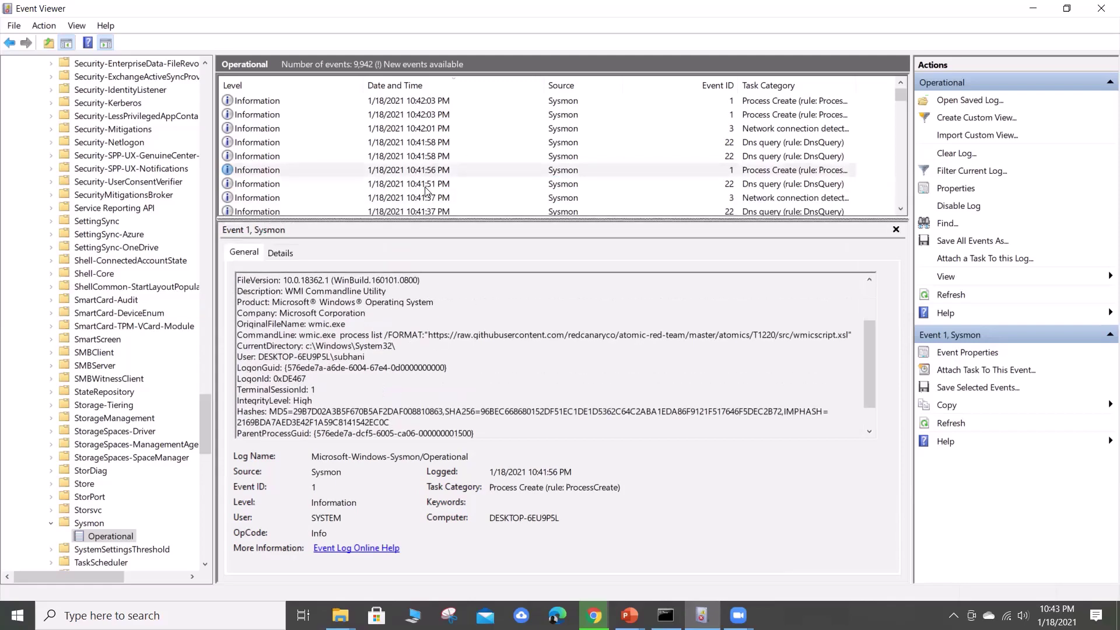
left_click(429, 184)
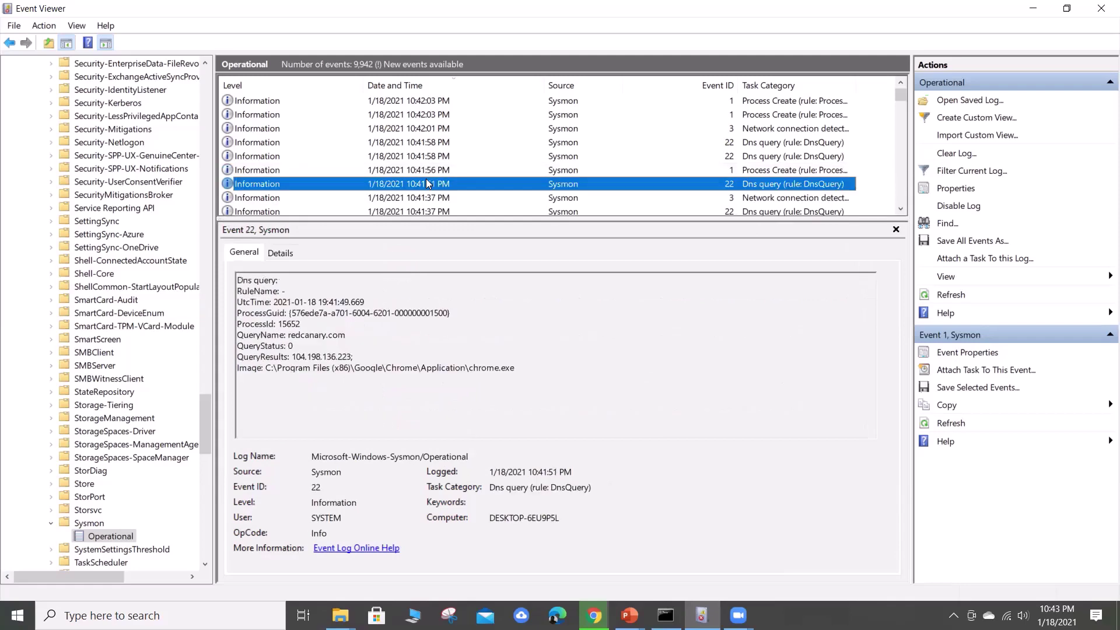
left_click(1033, 8)
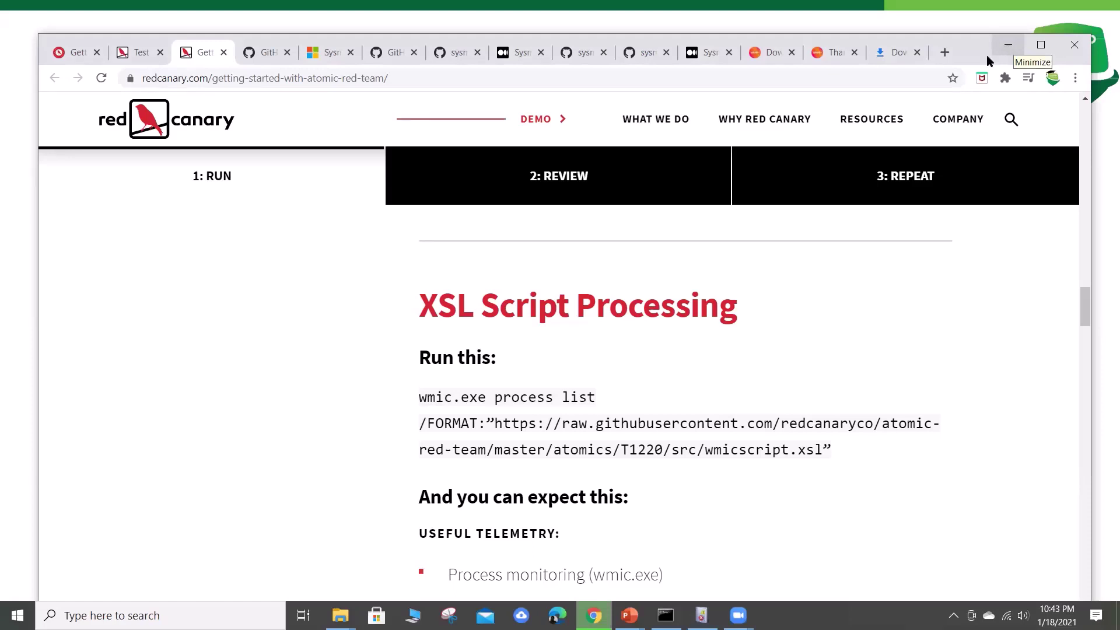
Step: Open Chrome's Downloads page listing the 288 MB splunk-8.1.1 installer and Sysmon zips
left_click(1076, 79)
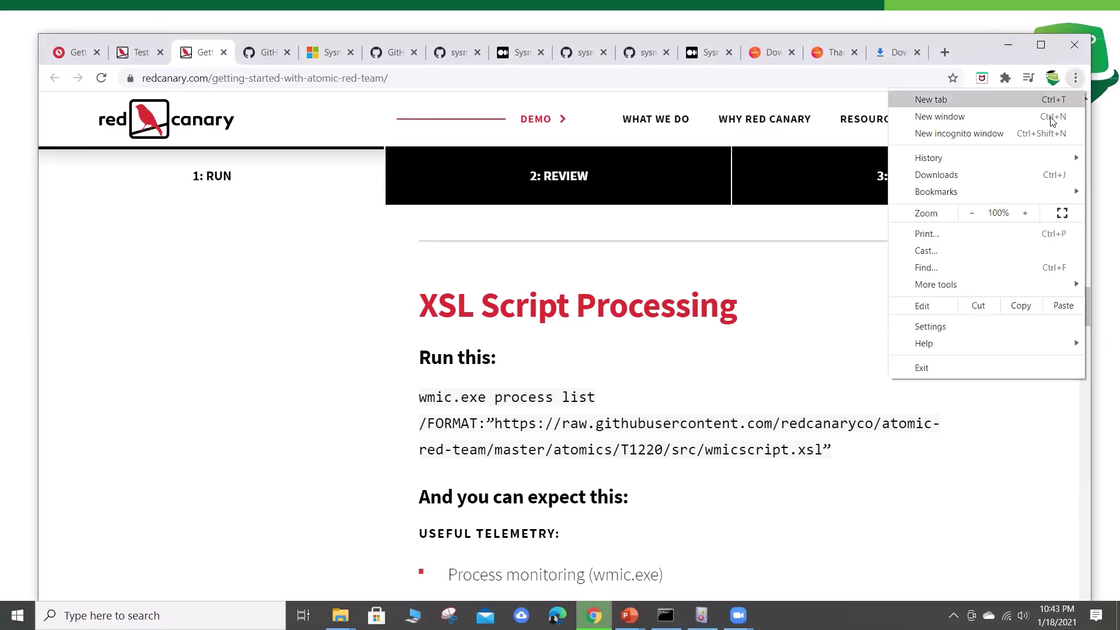
left_click(941, 169)
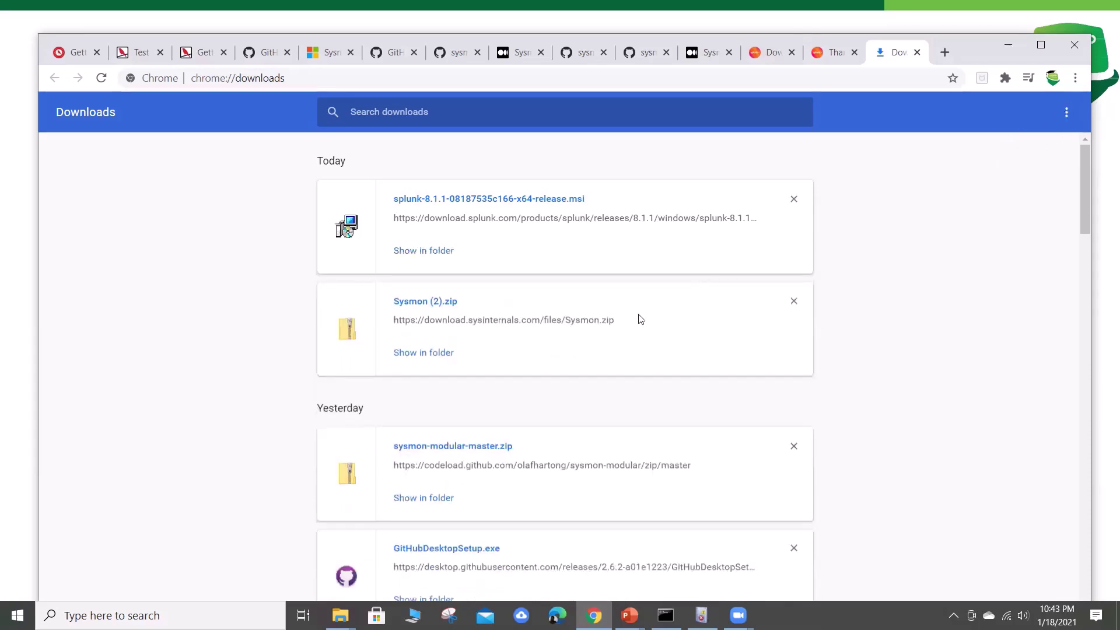
Step: Run splunk-8.1.1-08187535c166-x64-release.msi from the Downloads folder to start Windows Installer
left_click(426, 253)
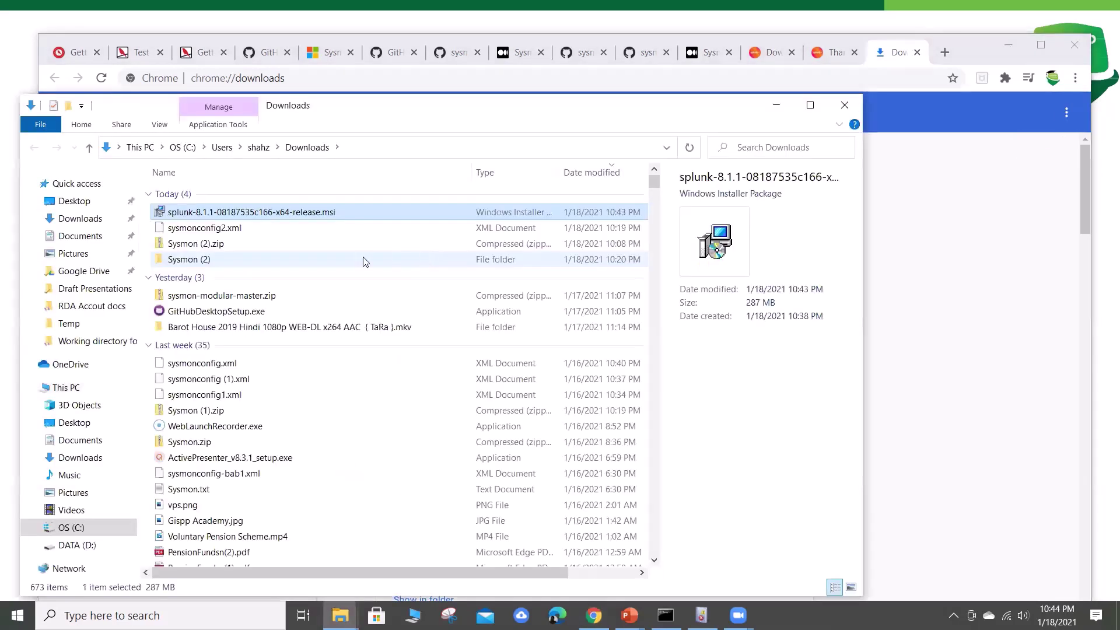
right_click(319, 217)
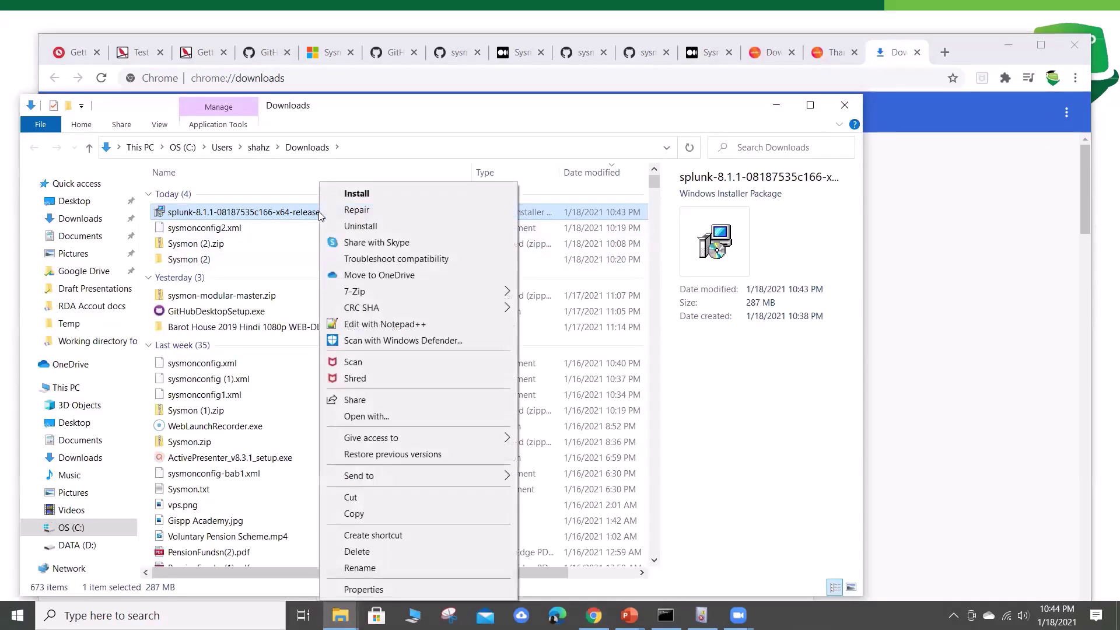
left_click(353, 194)
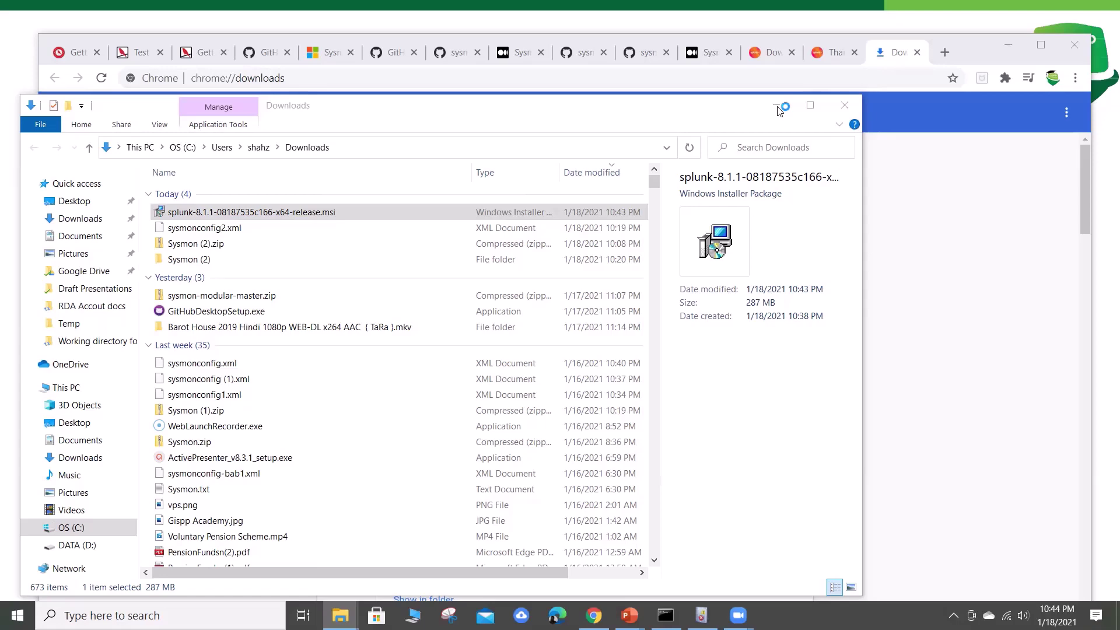
left_click(948, 209)
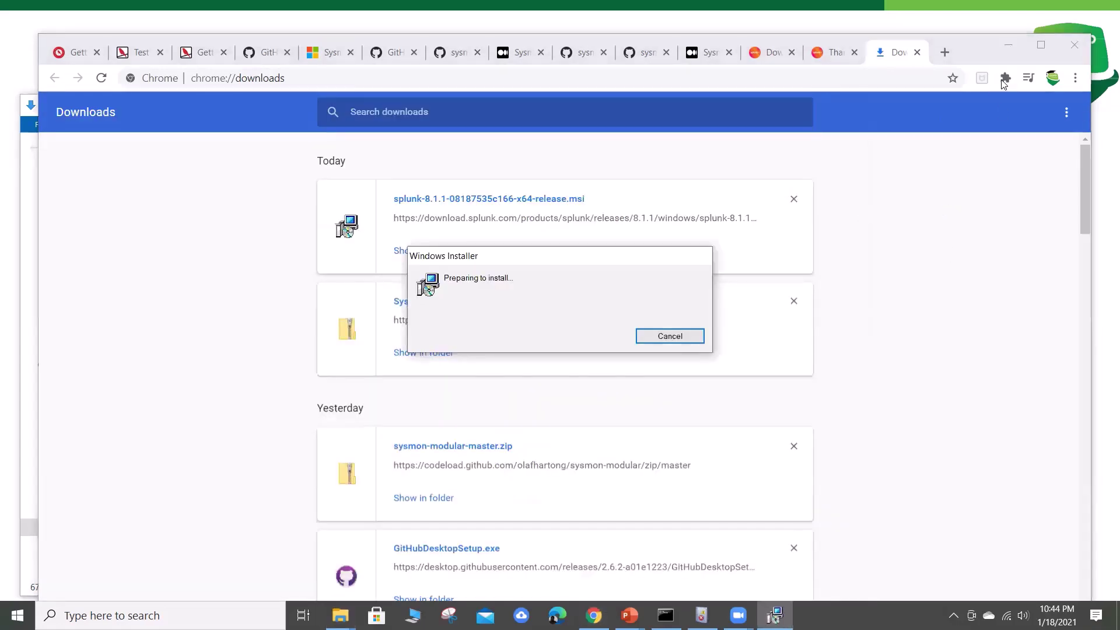
Step: Accept the Splunk licence agreement and choose Customize Options
left_click(1008, 48)
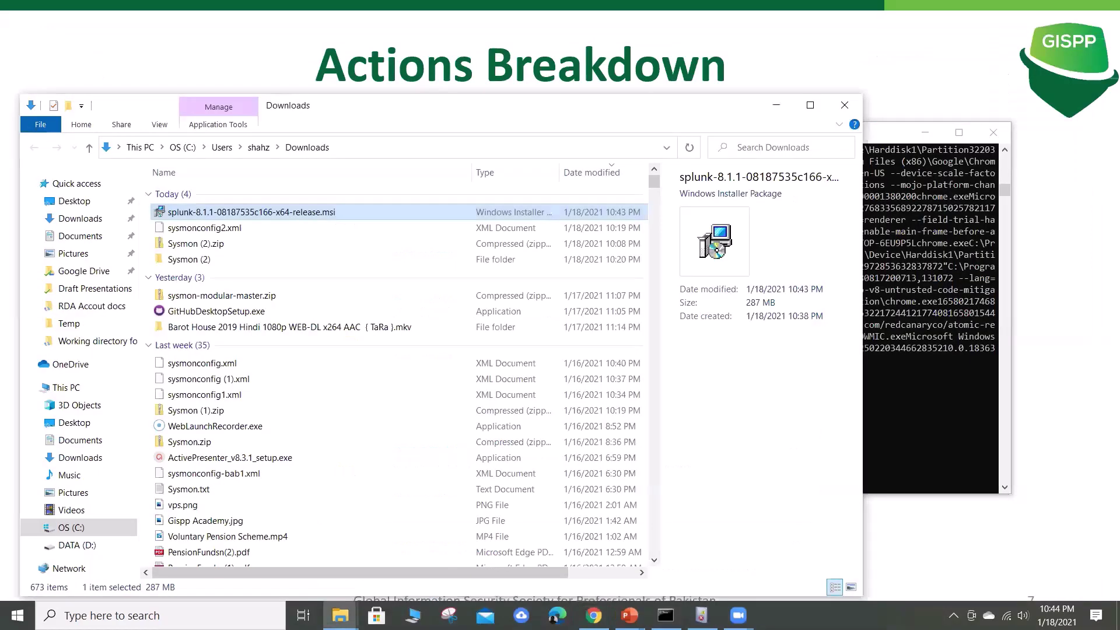
left_click(776, 105)
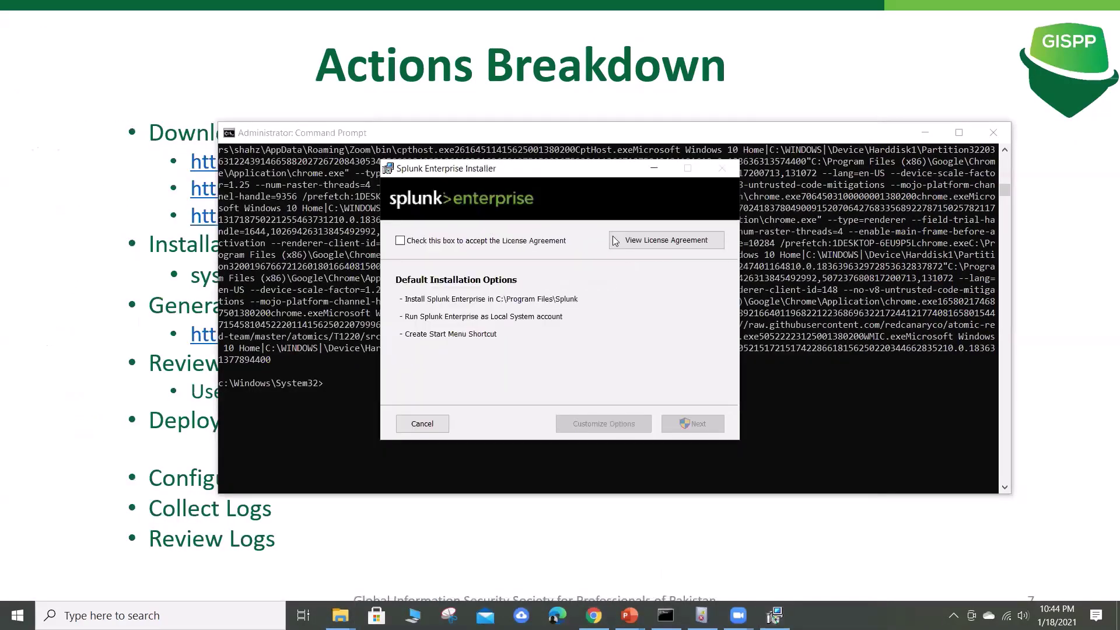
left_click(408, 240)
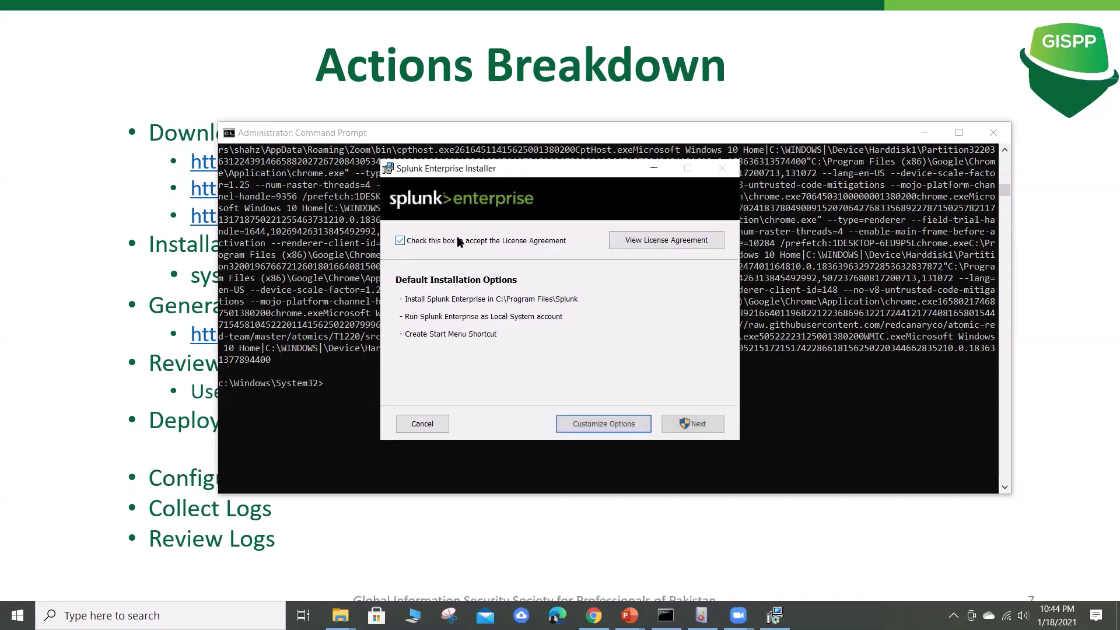
left_click(599, 426)
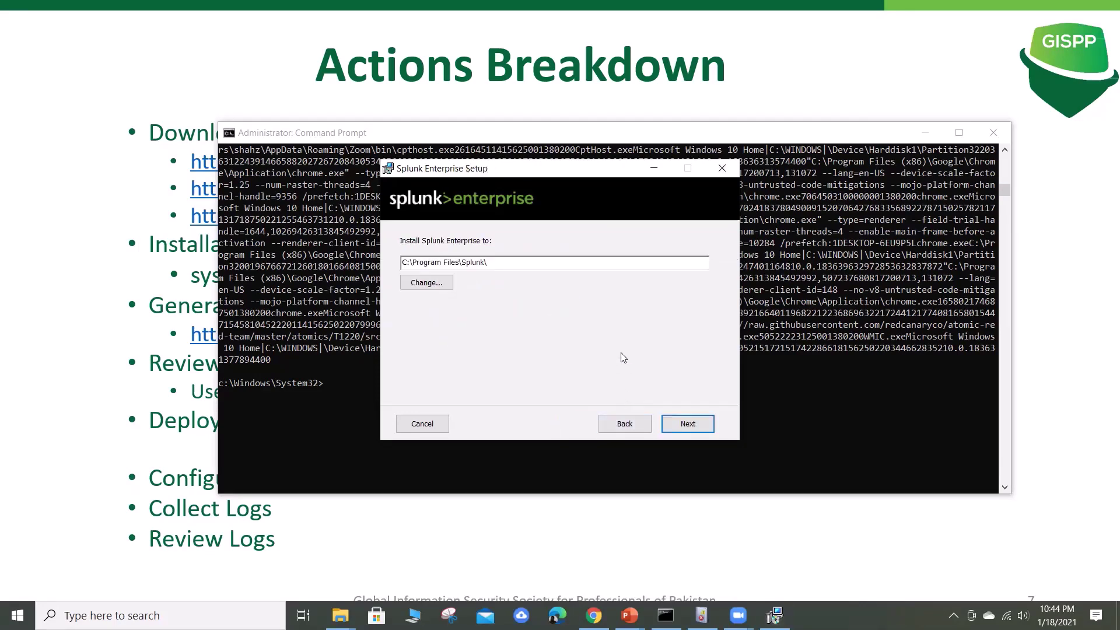
Step: Keep the default install folder and Local System account, reaching the administrator credentials page
left_click(688, 430)
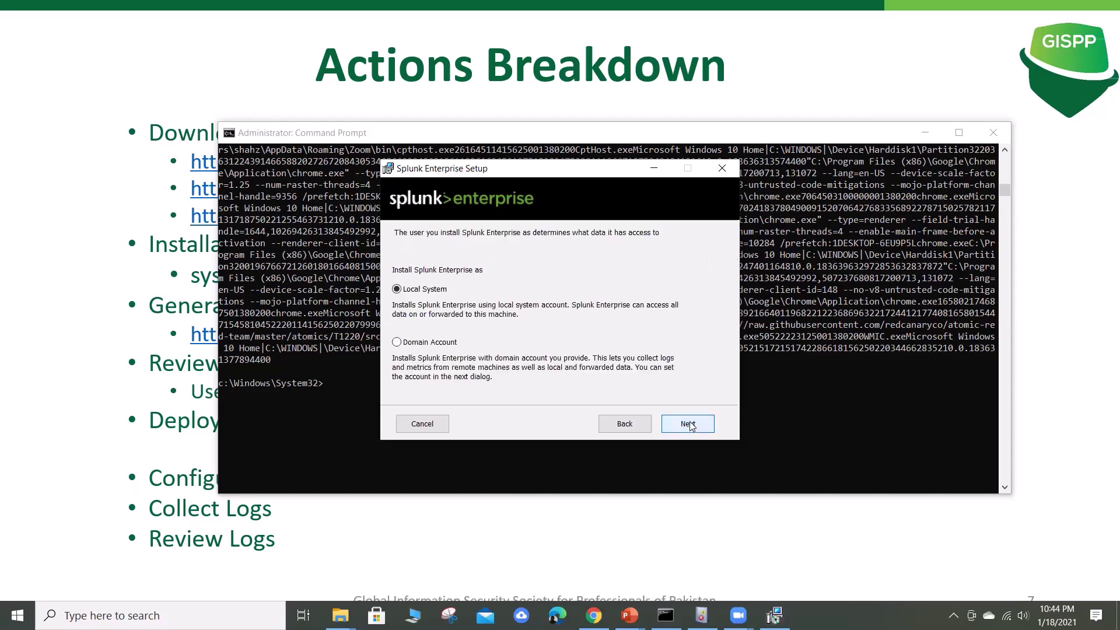
left_click(691, 426)
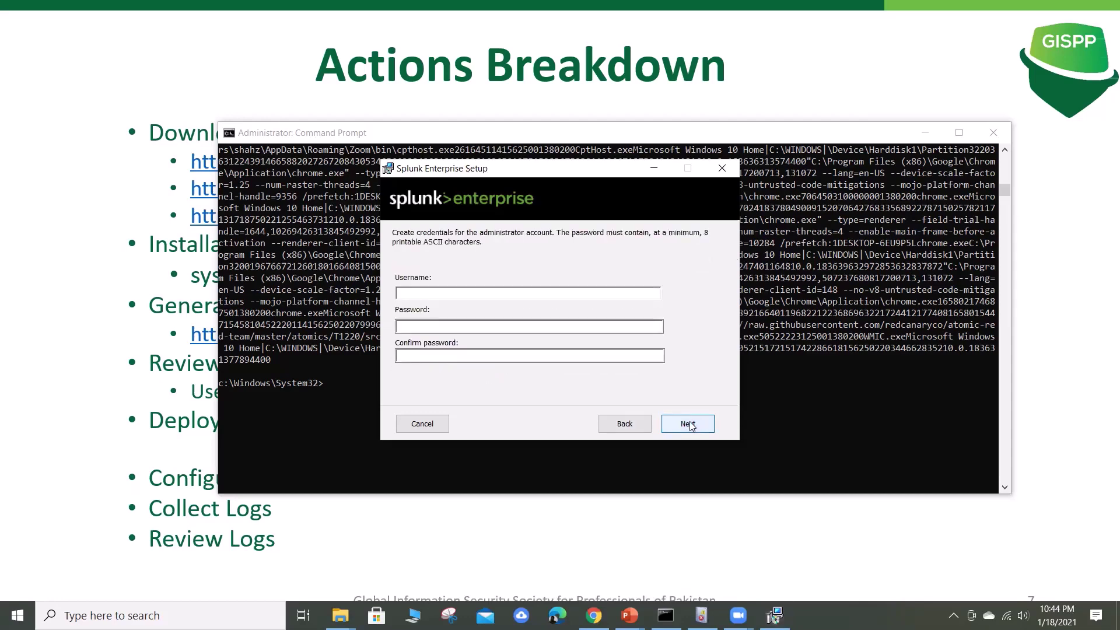
left_click(689, 424)
left_click(552, 331)
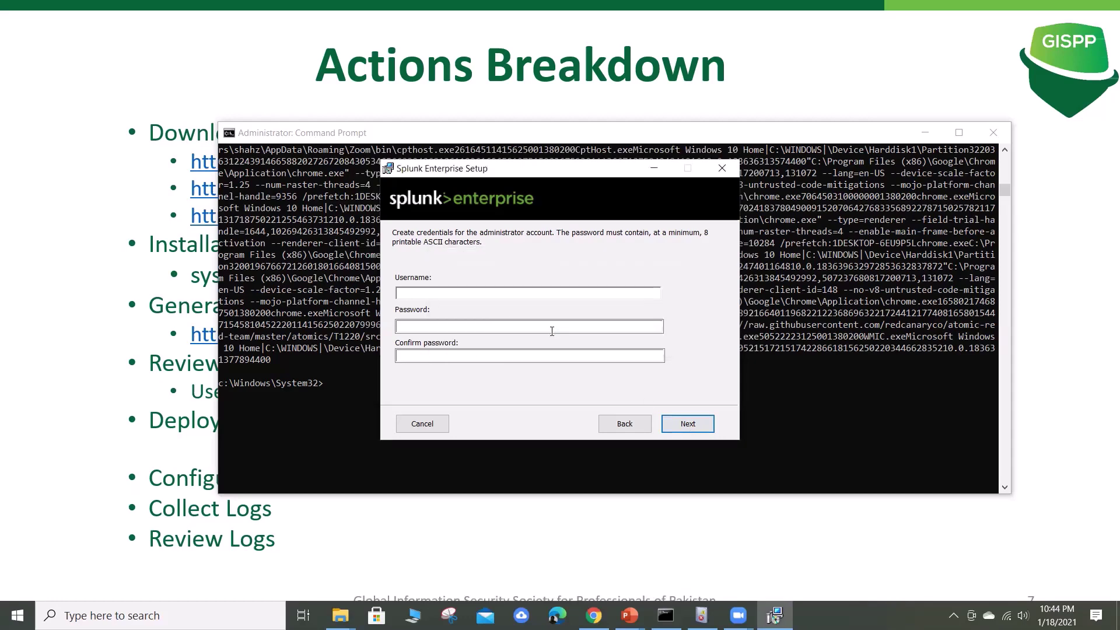
left_click(494, 290)
Step: Enter and confirm the administrator password
left_click(398, 326)
type("••")
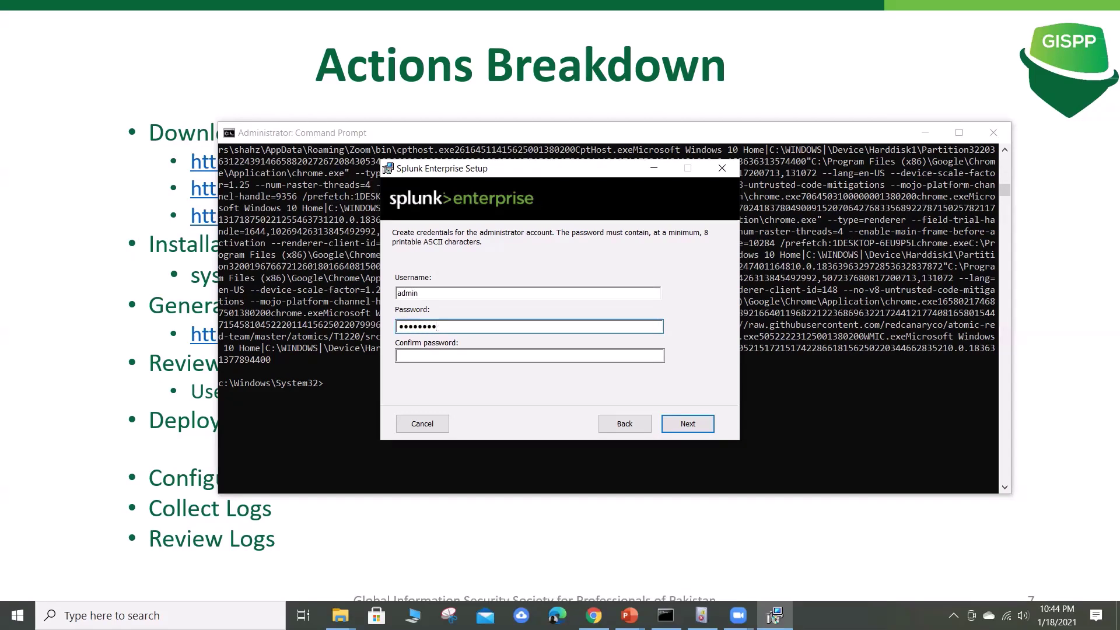
left_click(450, 354)
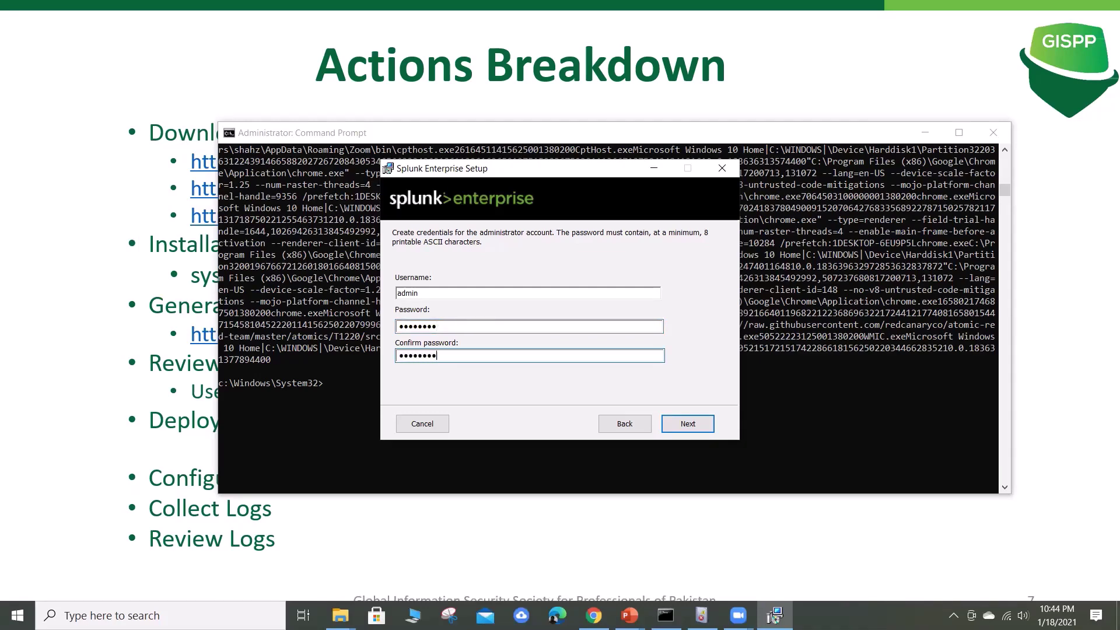
Step: Start the Splunk Enterprise installation and minimize the Command Prompt and progress dialog
left_click(696, 424)
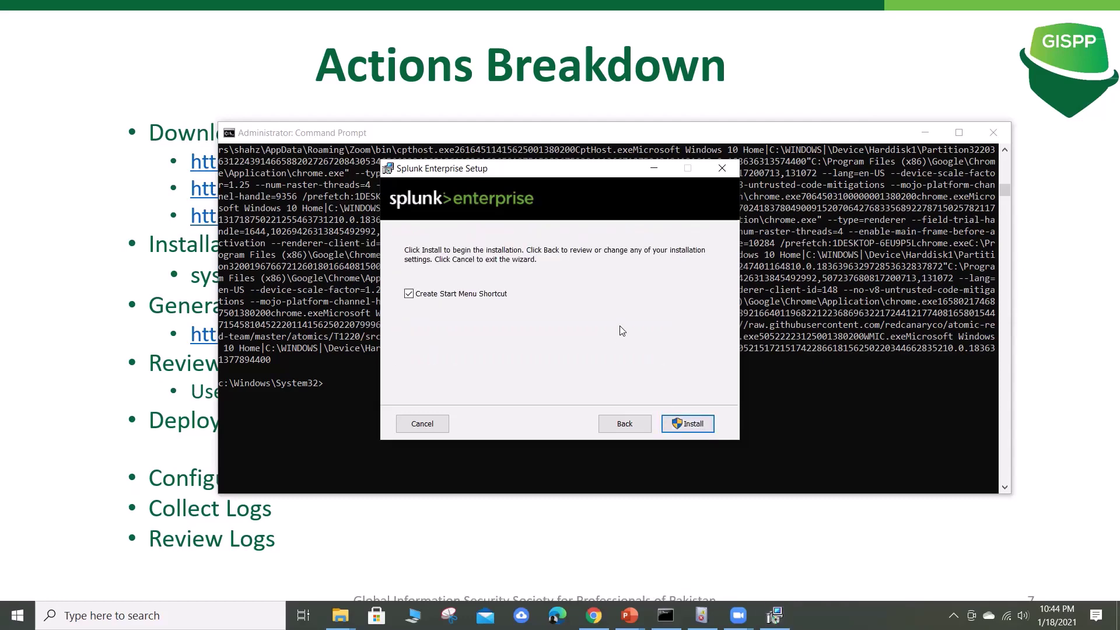
left_click(624, 422)
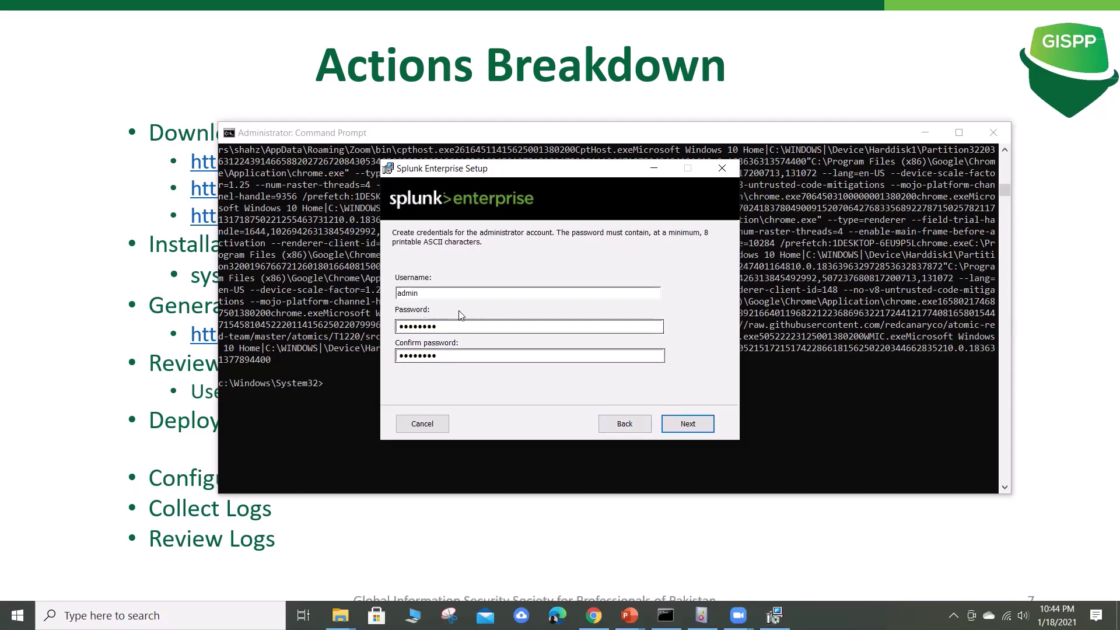
left_click(682, 426)
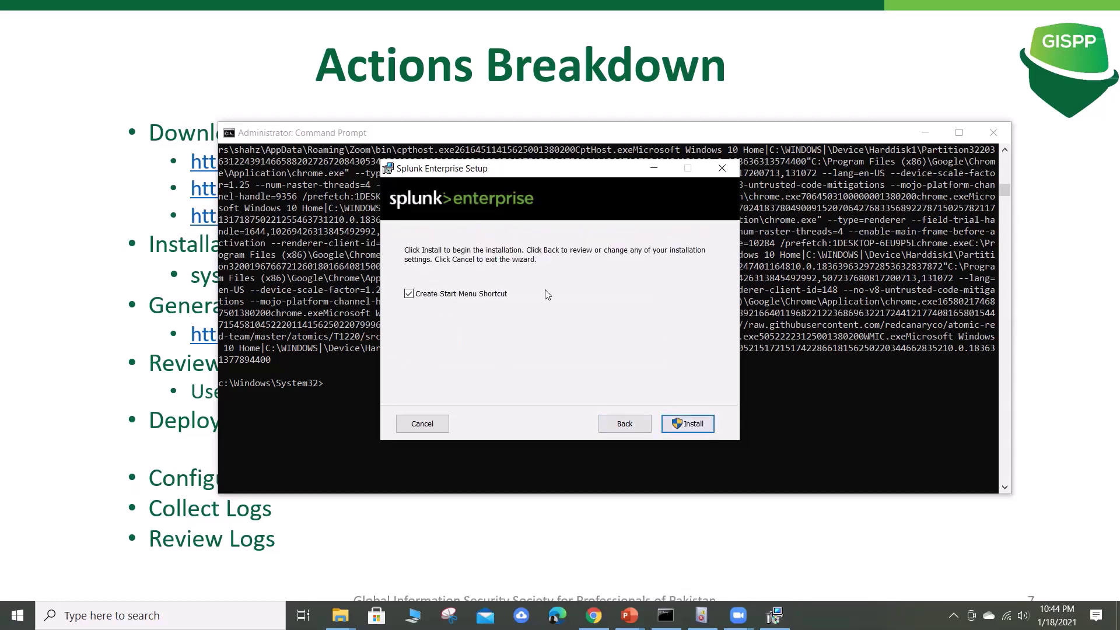
left_click(691, 424)
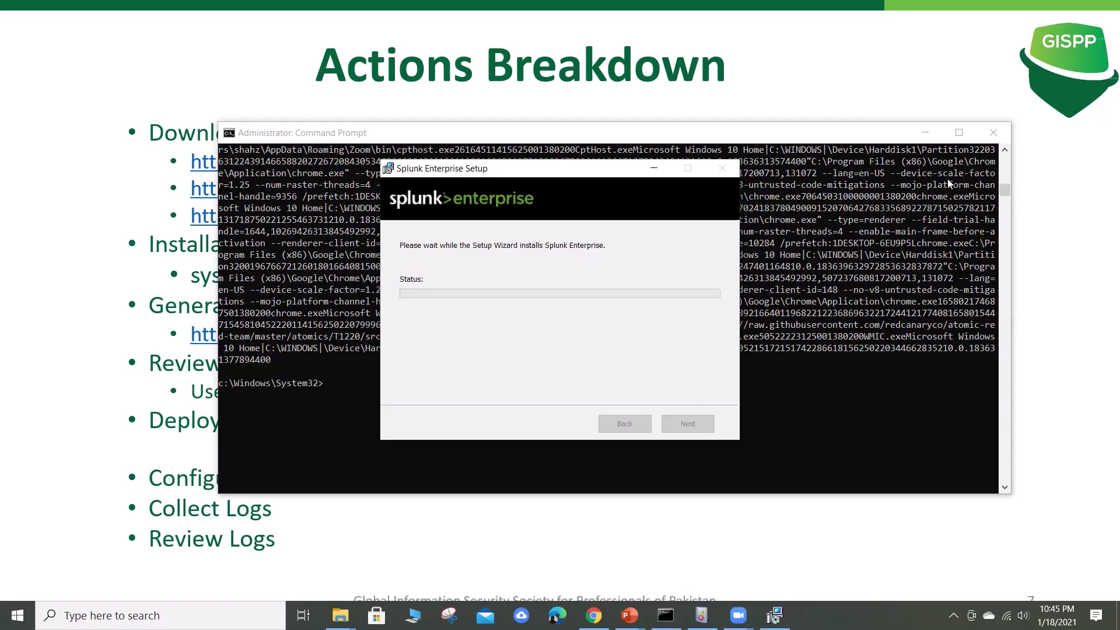
left_click(925, 136)
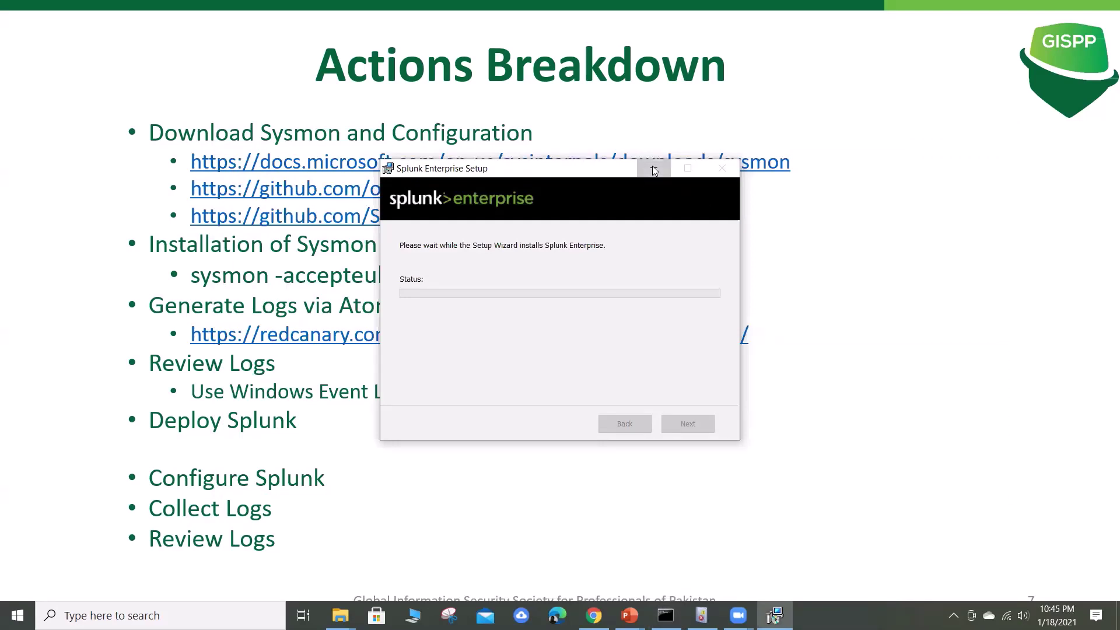
left_click(654, 168)
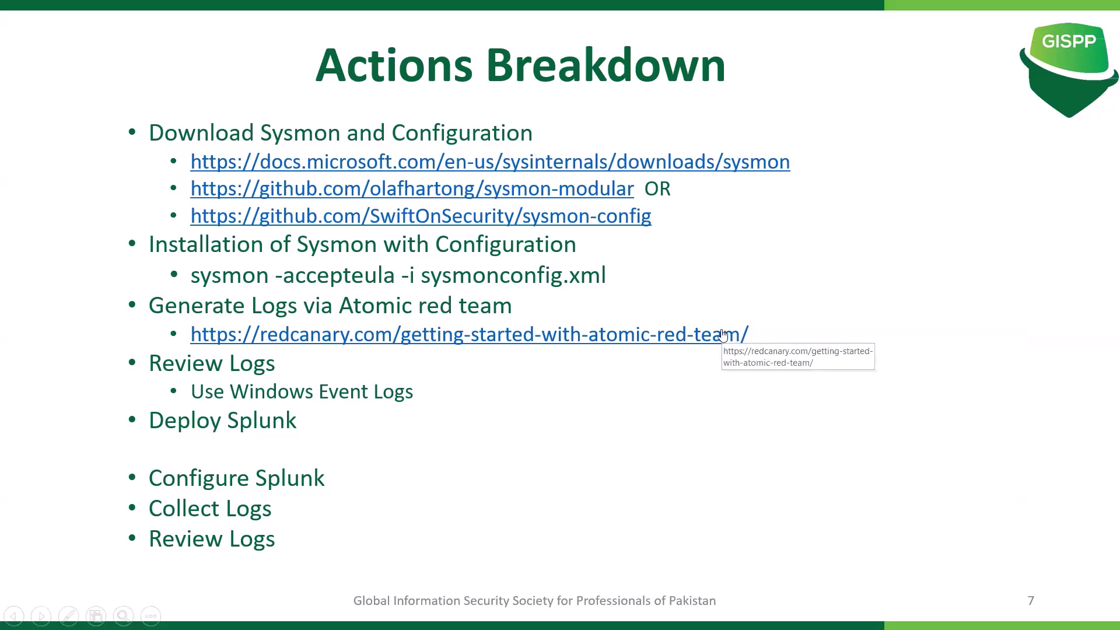
Step: Use Alt+Tab to bring the Splunk Enterprise Setup window, now copying new files, forward
key("alt+Tab")
key("alt+Tab")
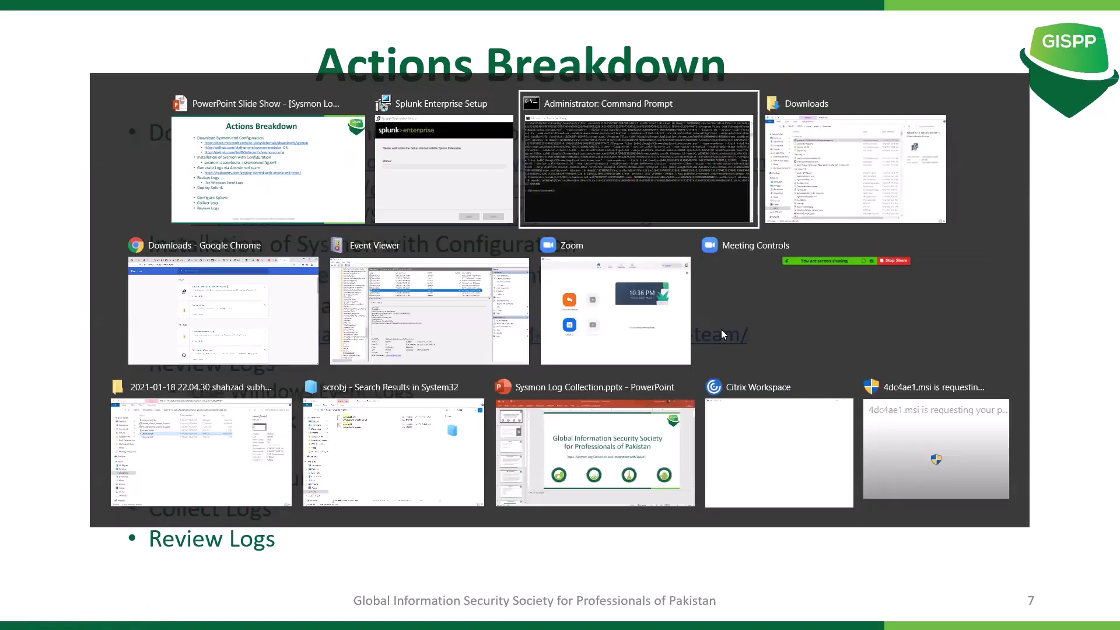
key("alt+Tab")
key("alt+Tab")
key("alt+Tab")
key("alt+Tab")
key("alt+Tab")
key("alt+Tab")
key("alt+Tab")
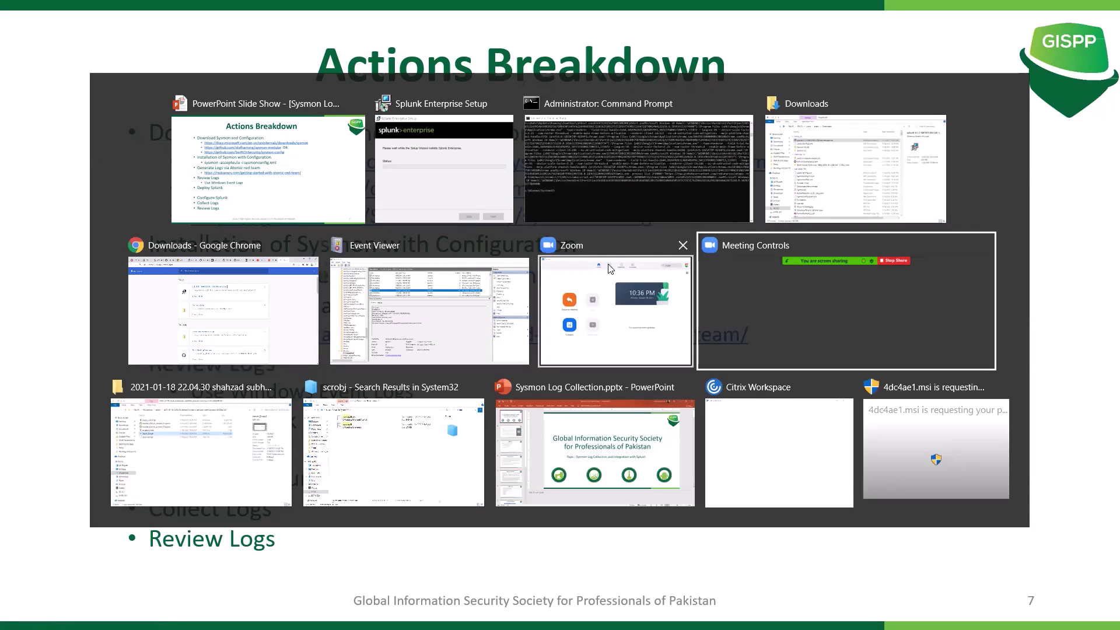
key("alt+Tab")
key("alt+Tab")
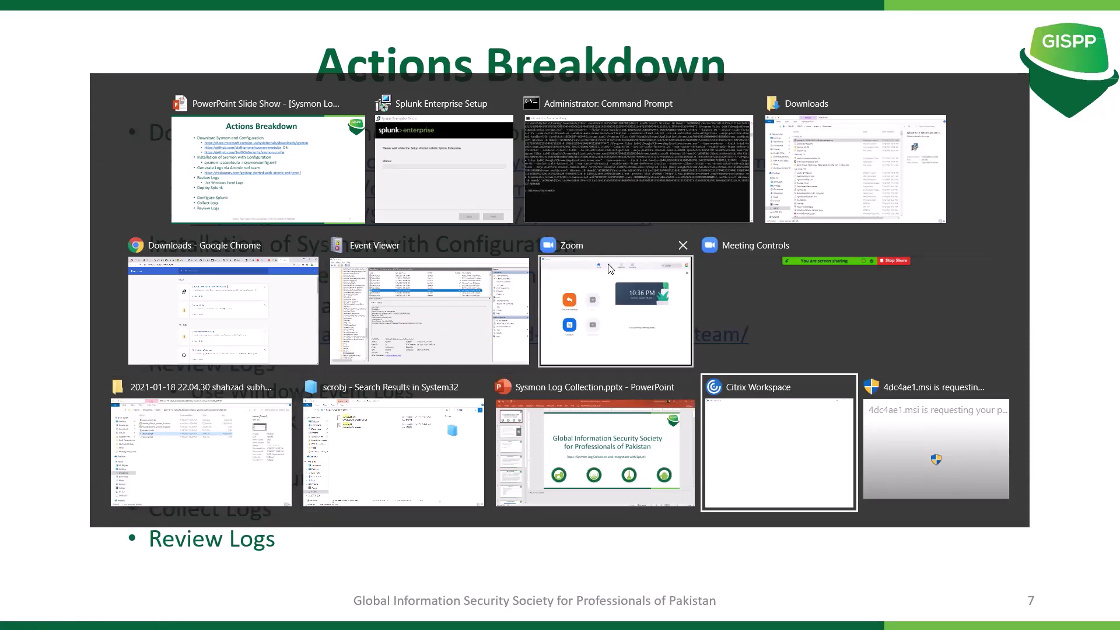
key("Escape")
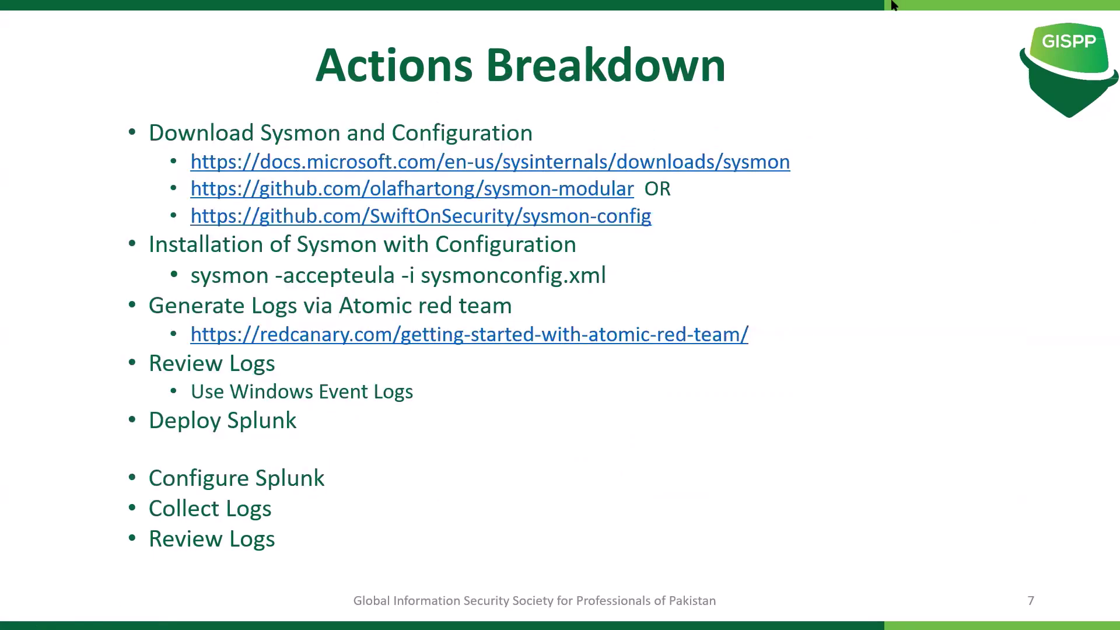
key("alt+Tab")
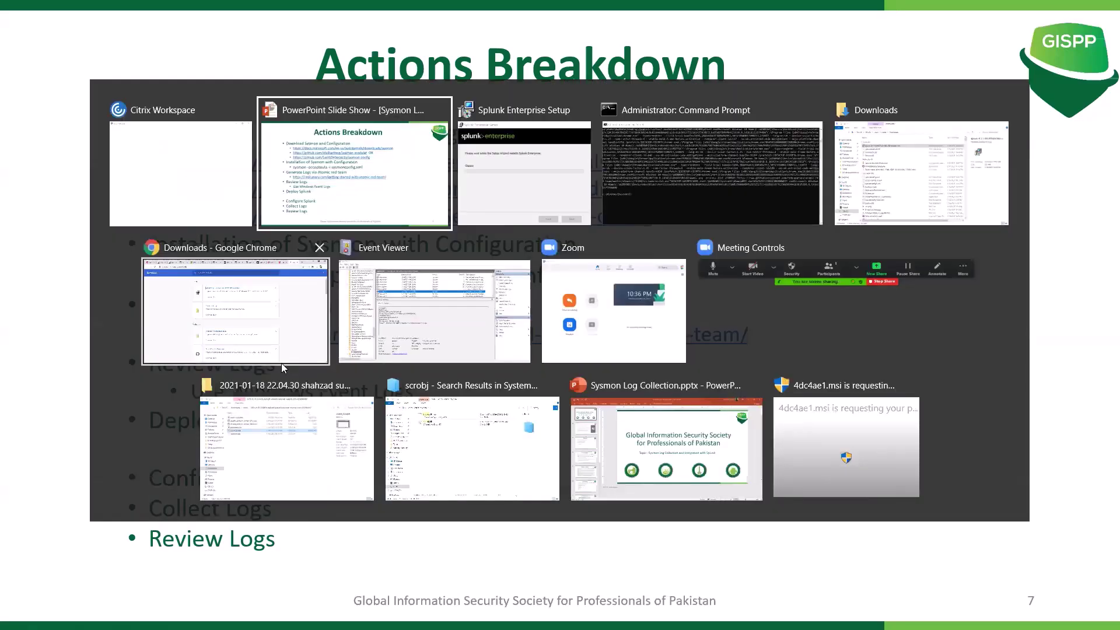
key("alt+Tab")
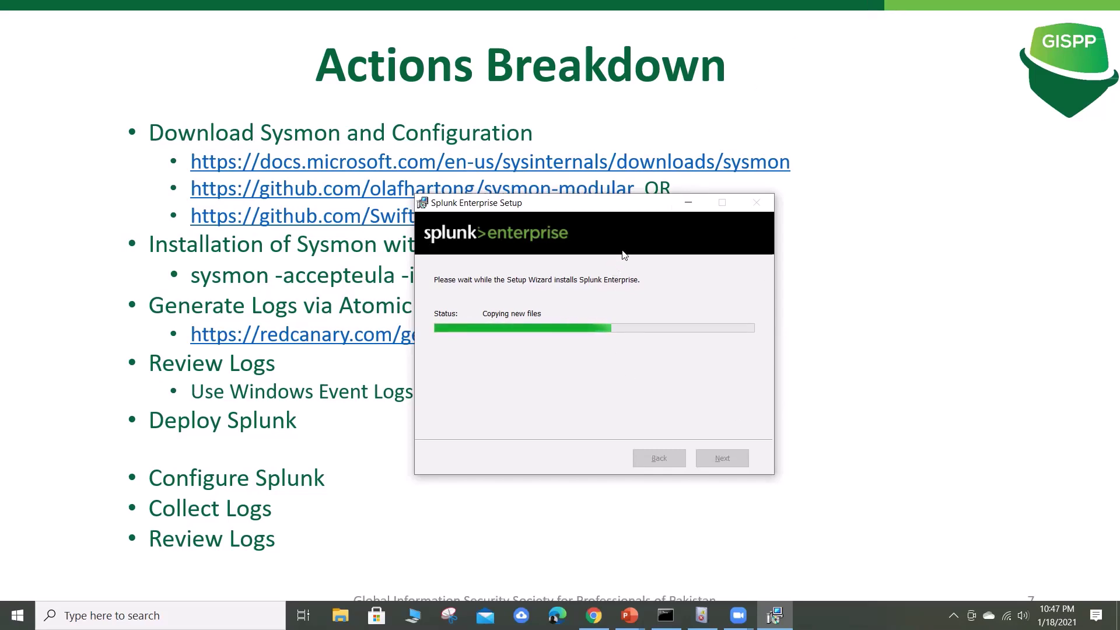
Step: Keep the Setup window in view until Splunk Enterprise installs successfully with browser launch ticked
left_click(659, 60)
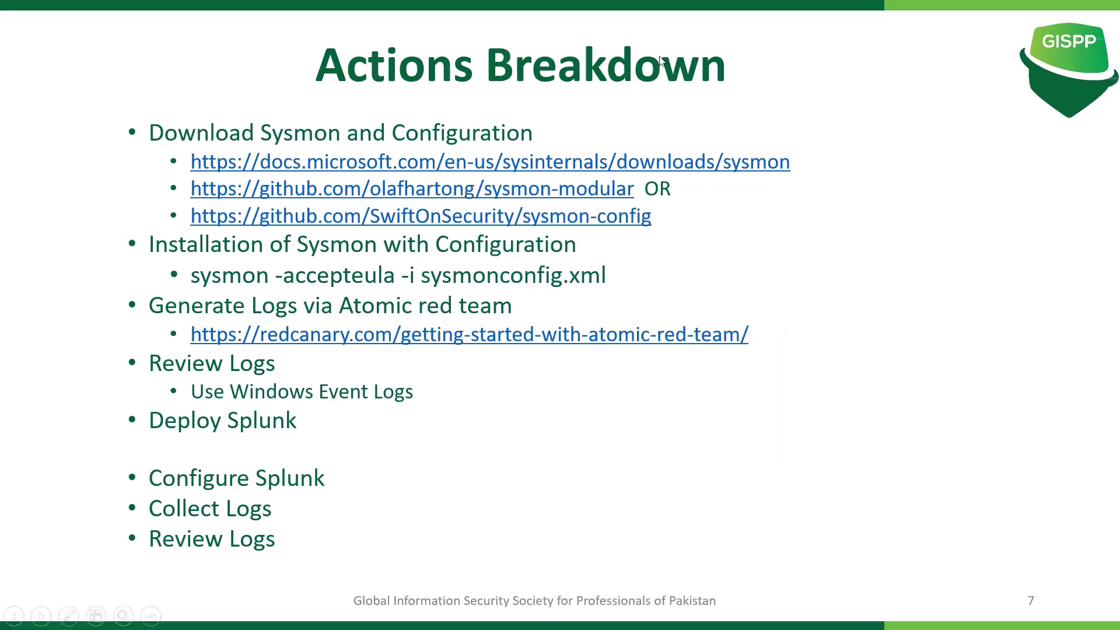
key("alt+Tab")
key("alt+Tab")
key("alt+Tab")
key("alt+Tab")
key("alt+Tab")
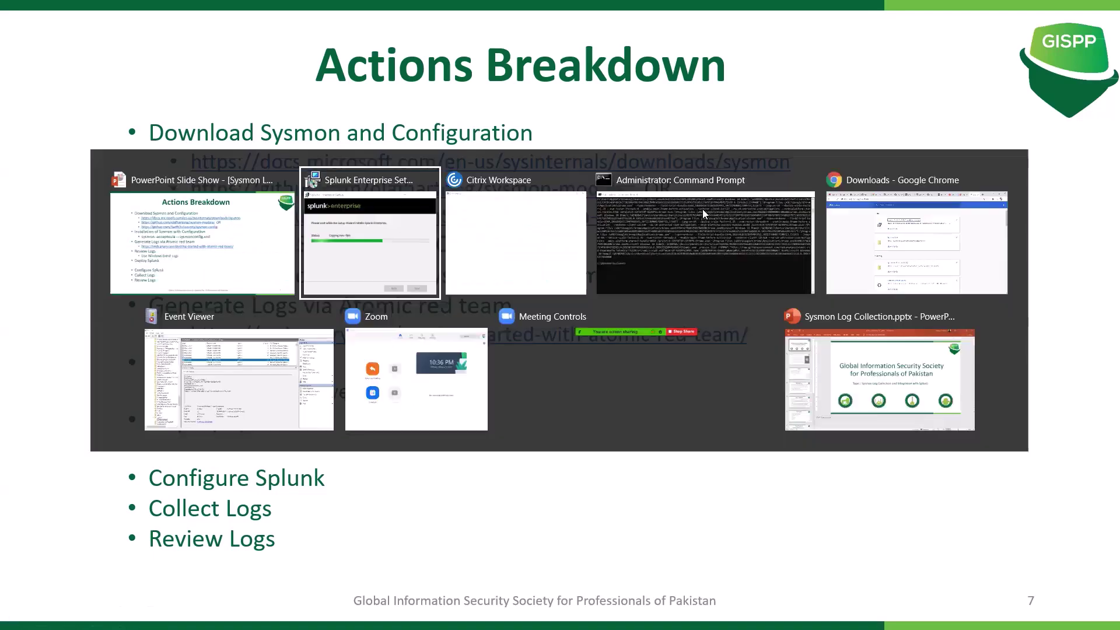
key("alt+Tab")
key("alt+Tab")
key("alt+Tab")
key("alt+Tab")
key("alt+Tab")
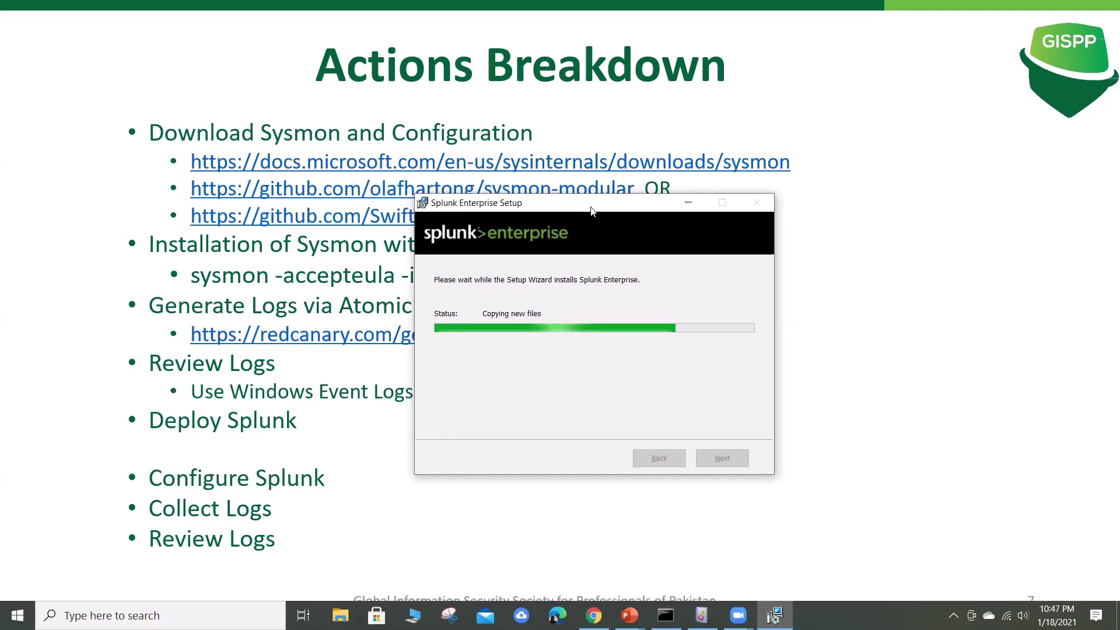
left_click_drag(591, 208, 583, 175)
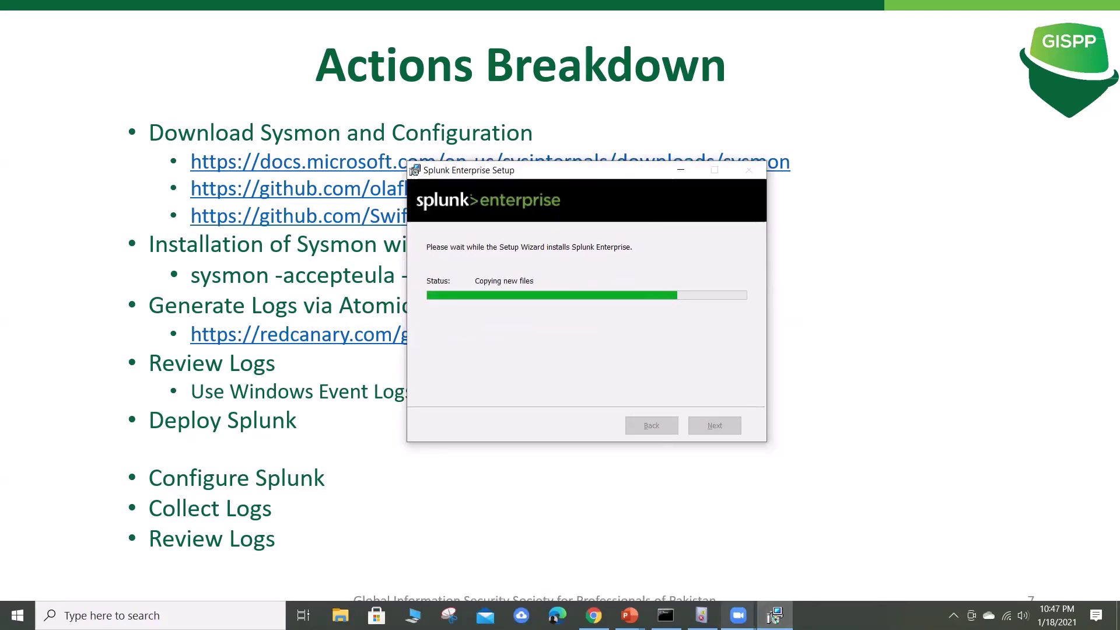
mouse_move(738, 616)
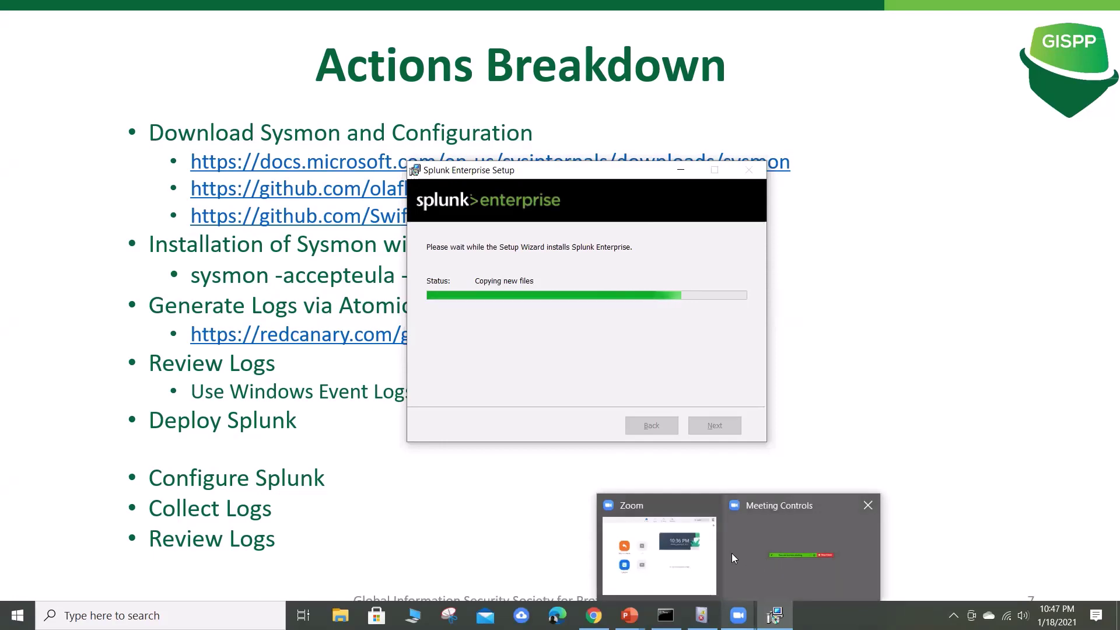
left_click(766, 562)
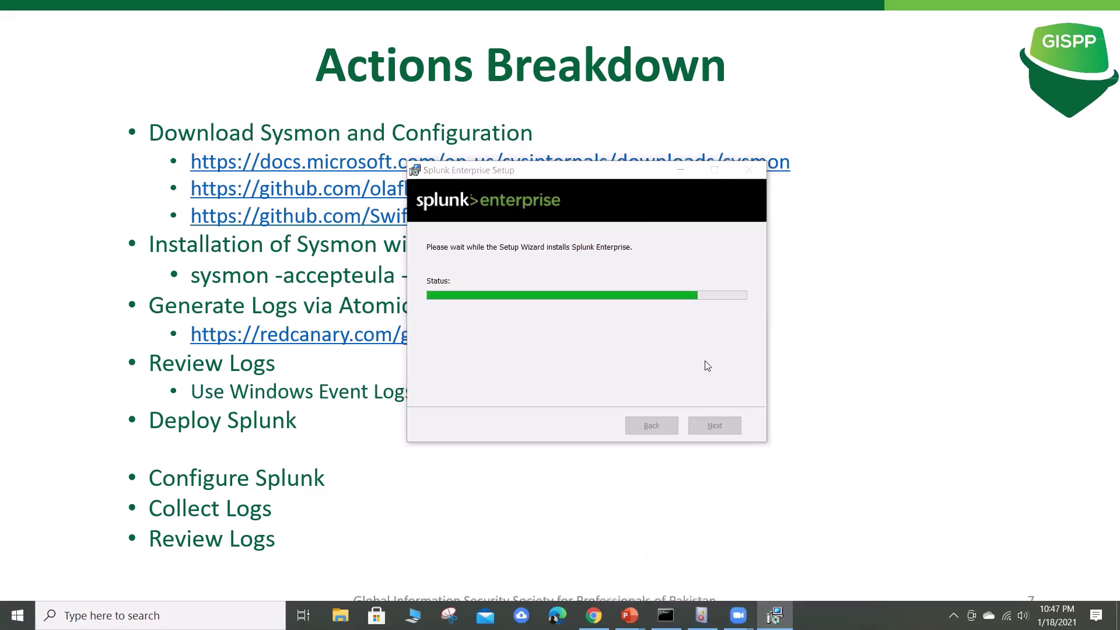
left_click(647, 295)
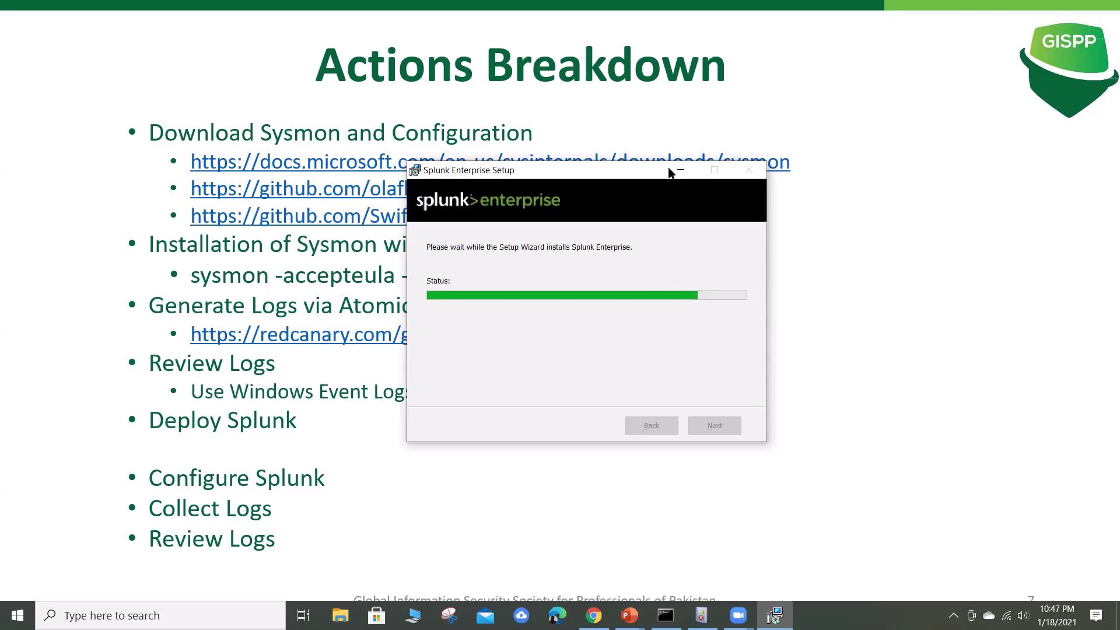
left_click_drag(601, 173, 605, 165)
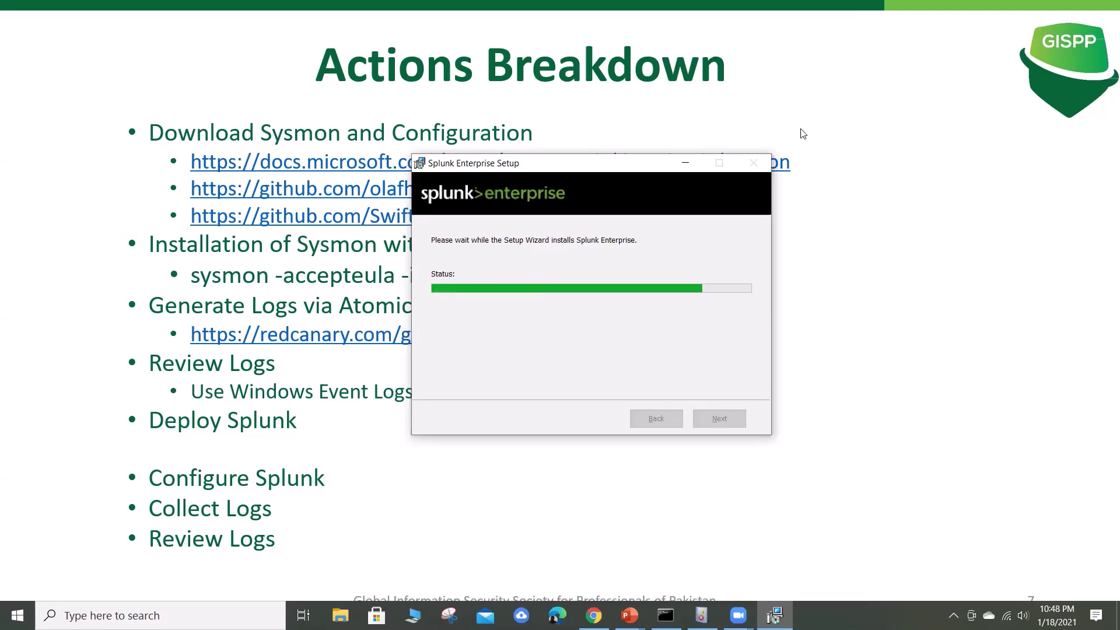
left_click_drag(646, 157, 658, 77)
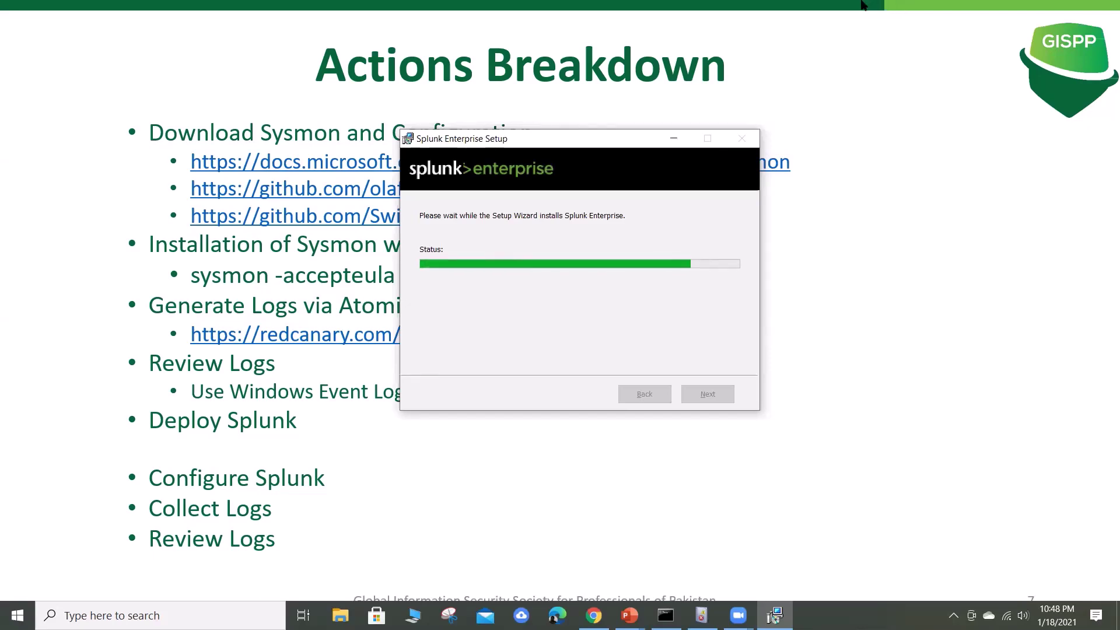
left_click(757, 57)
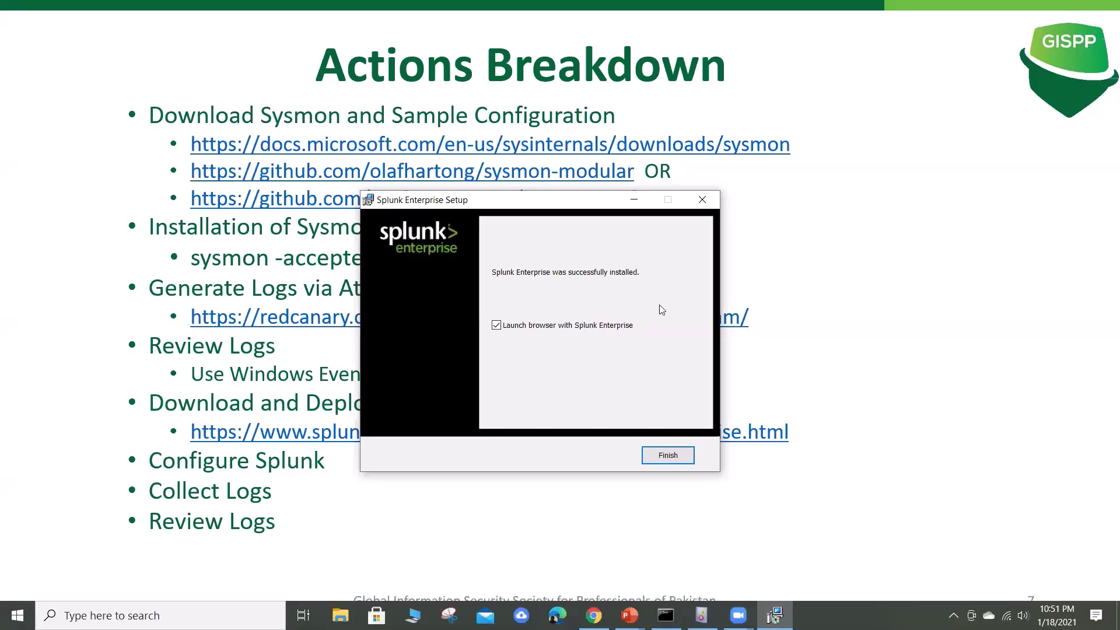
Step: Finish setup, sign in with the administrator credentials, and dismiss the save-password and usage-data prompts
left_click(668, 461)
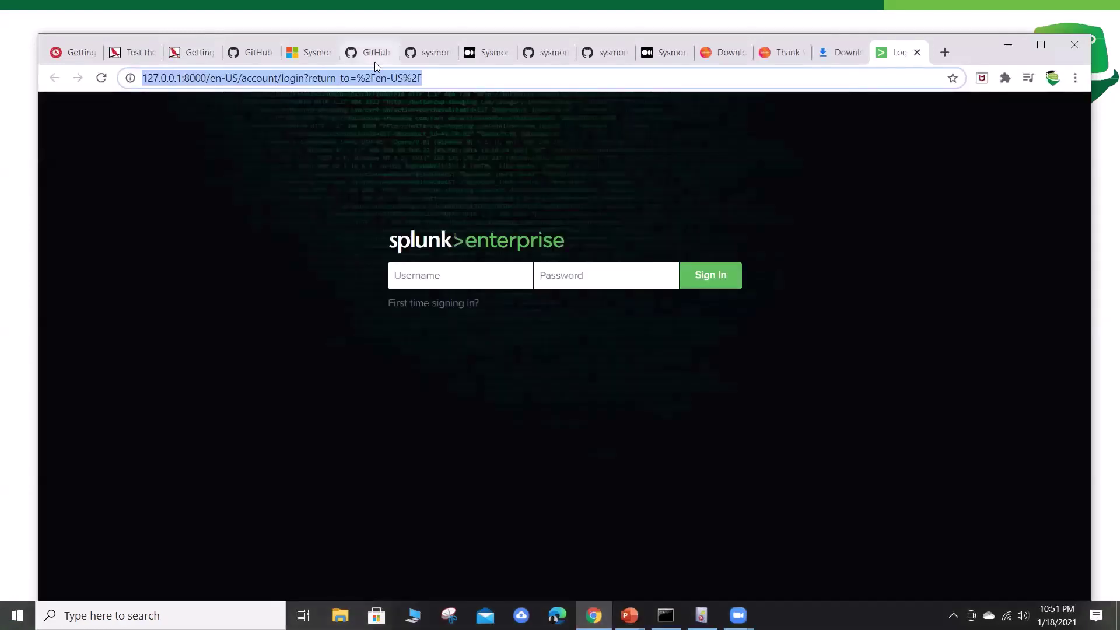
left_click(431, 276)
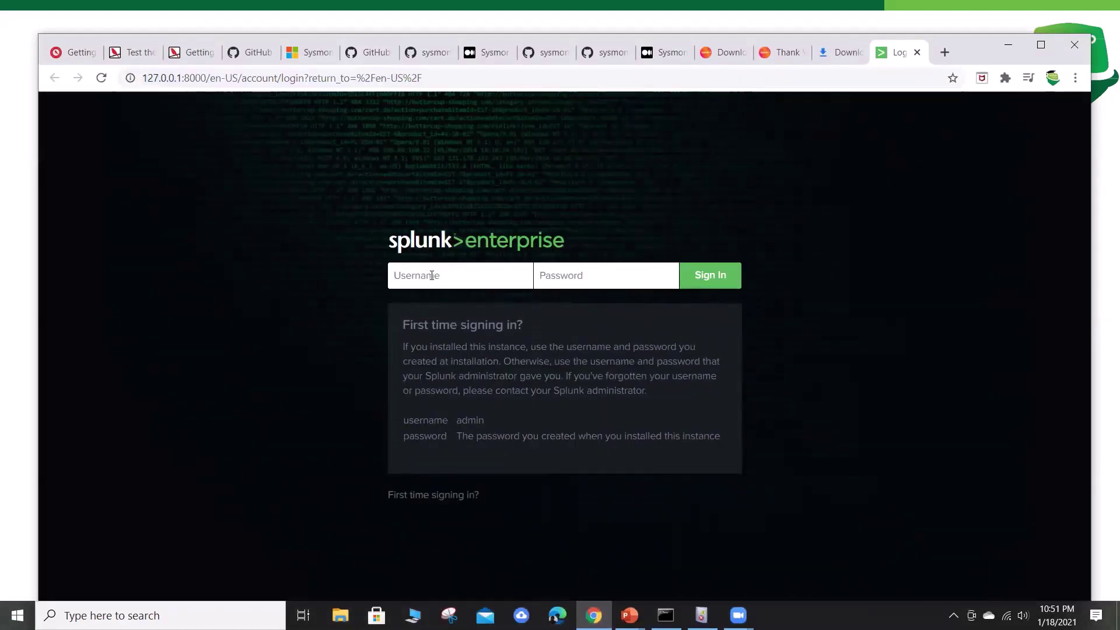
type("admp")
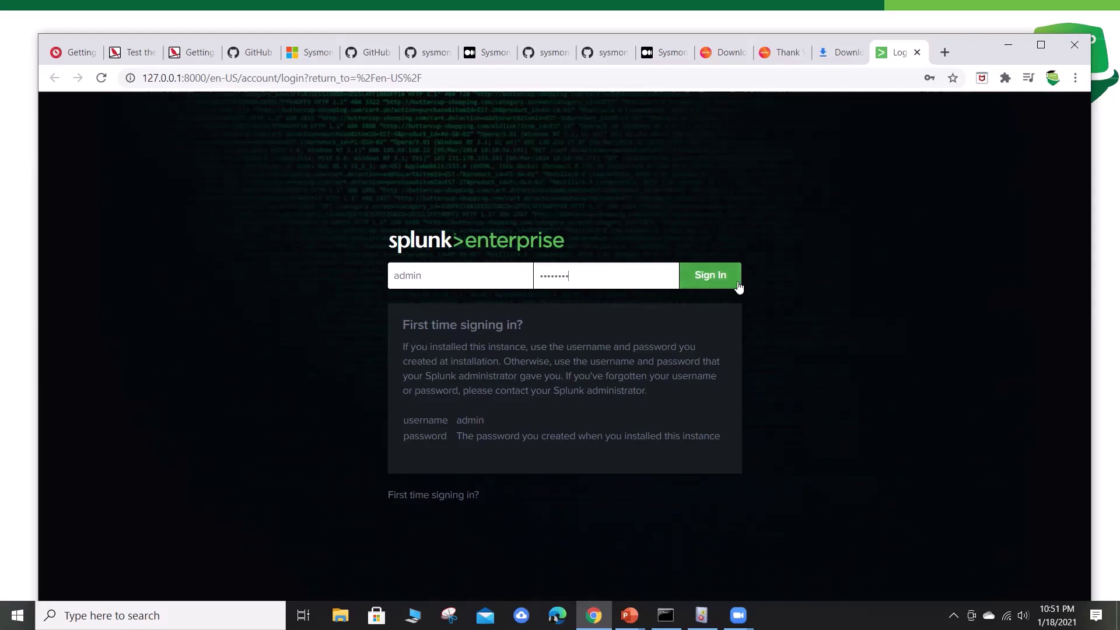
left_click(715, 276)
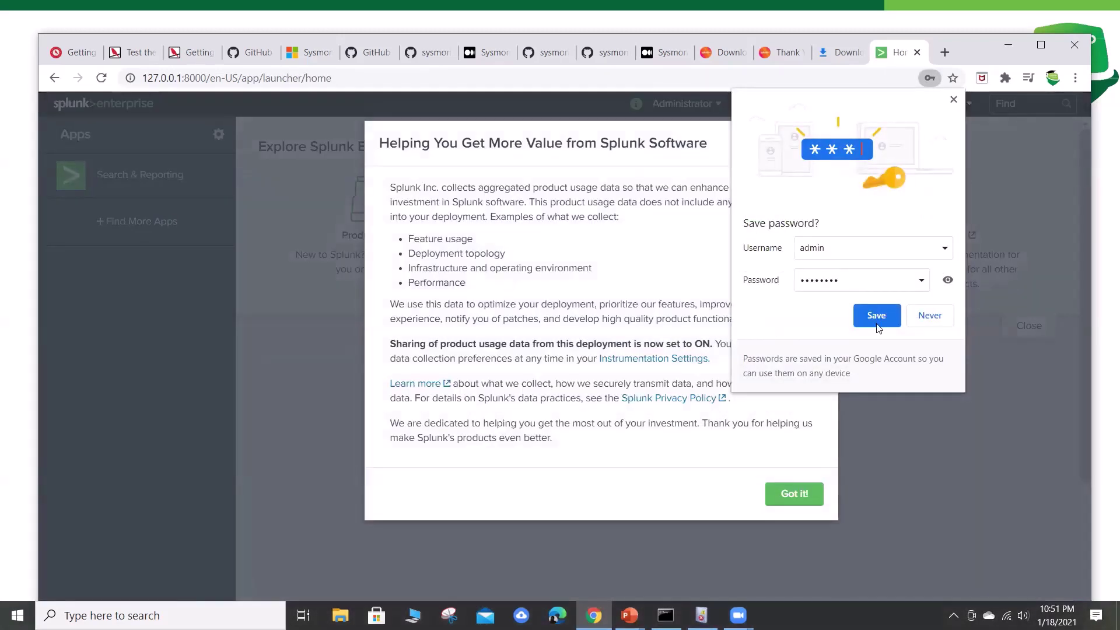
left_click(867, 316)
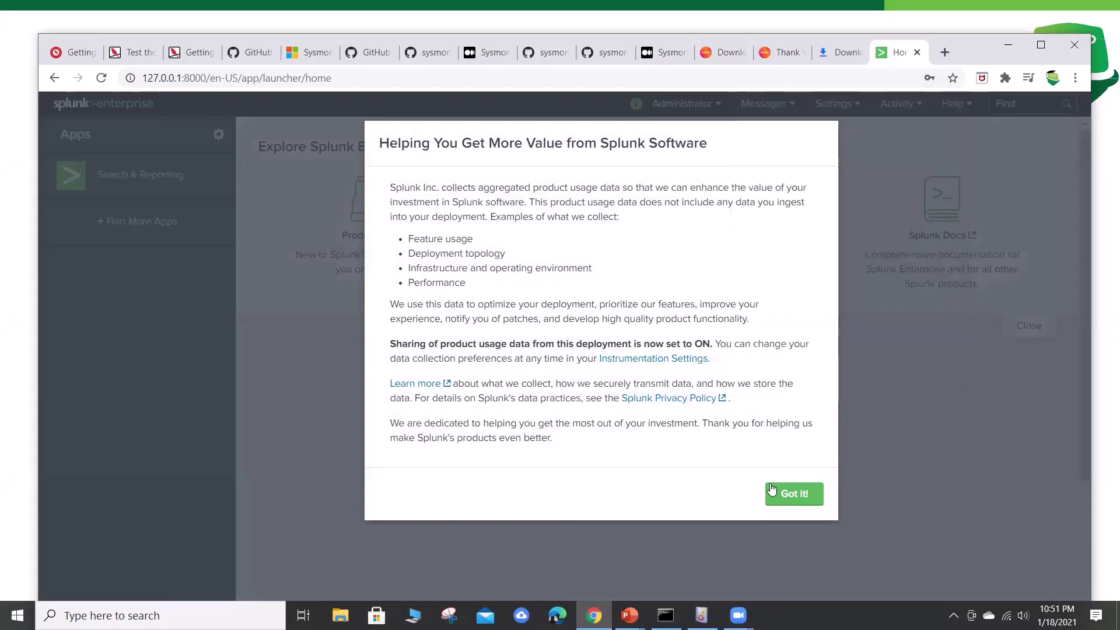
left_click(800, 495)
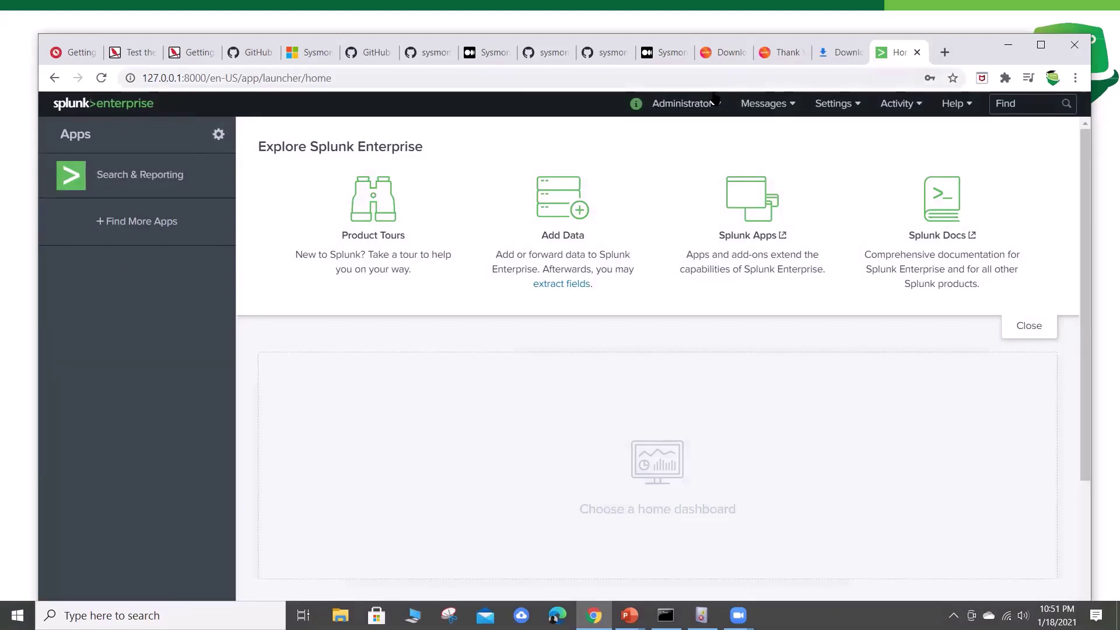
Step: Go from Settings to the Add Data page, cancelling the default dashboard chooser and skipping the tour
left_click(833, 105)
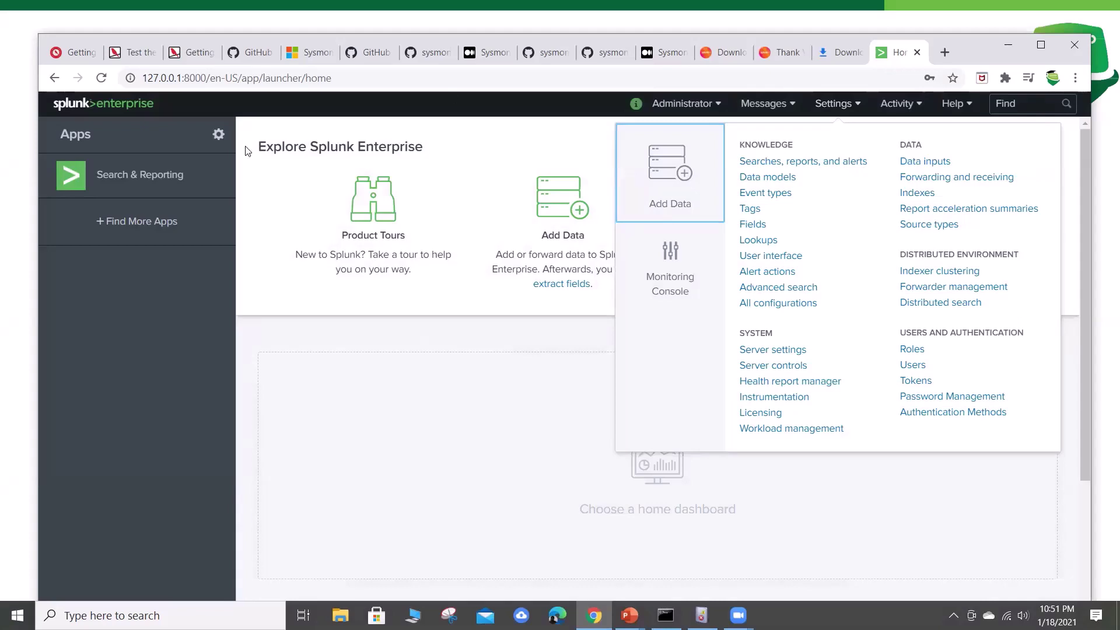
left_click(323, 377)
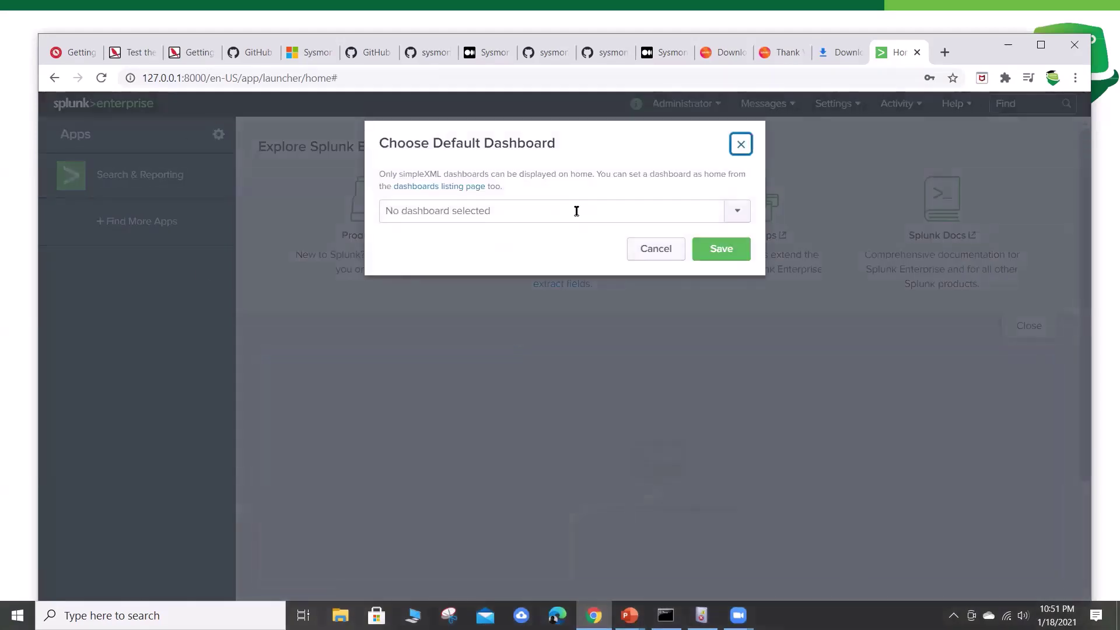
left_click(654, 253)
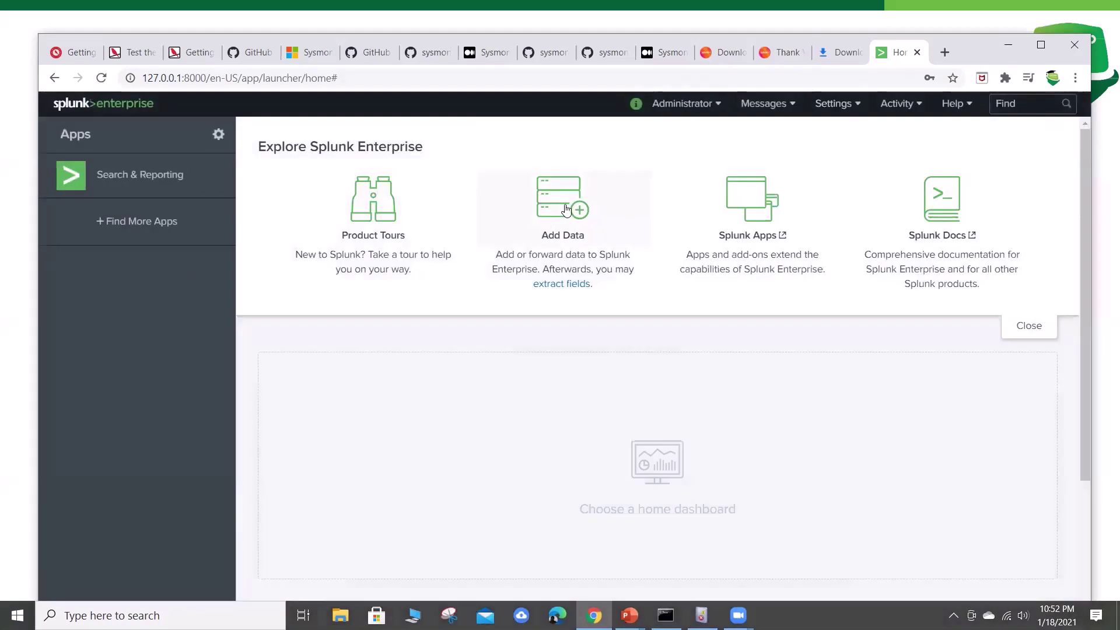
left_click(566, 209)
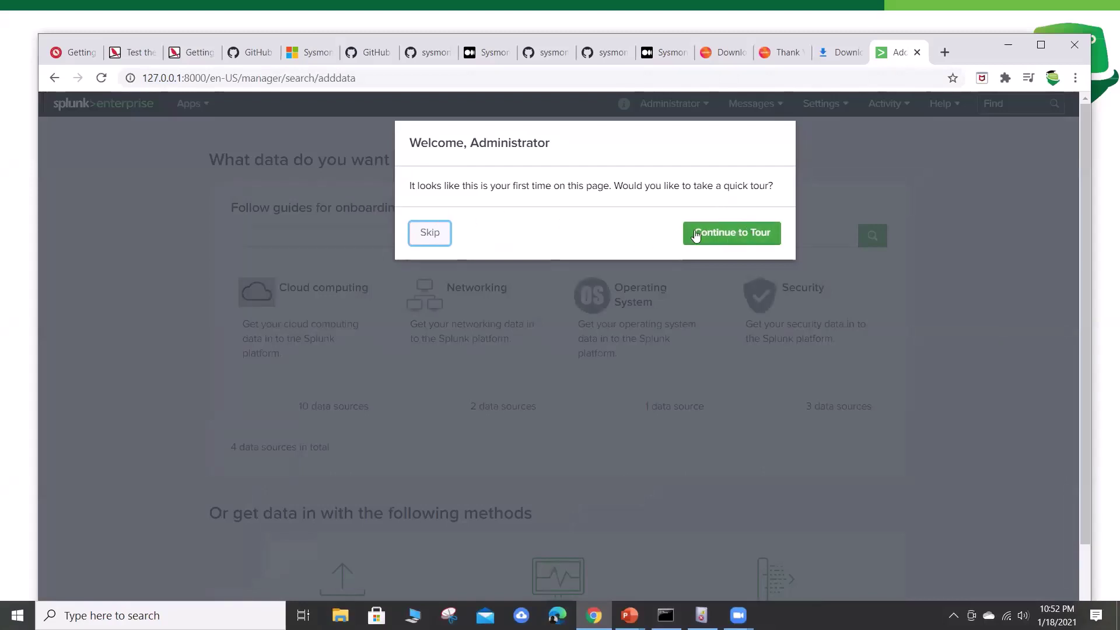
left_click(435, 236)
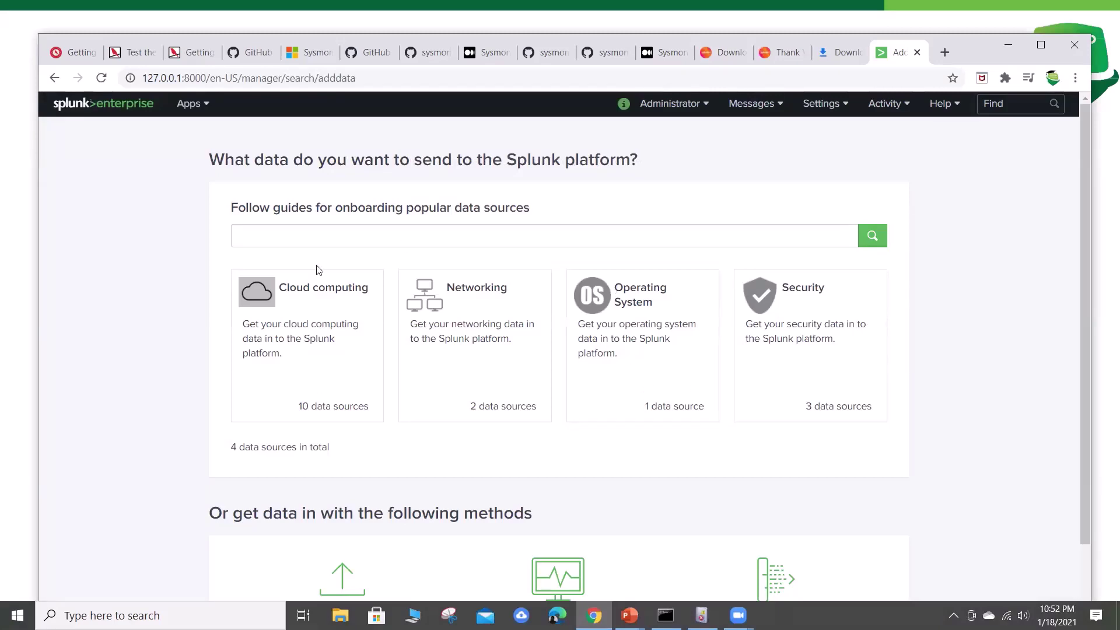
Step: Start the Operating System > Microsoft Windows data guide and pass the collection method step
left_click(626, 368)
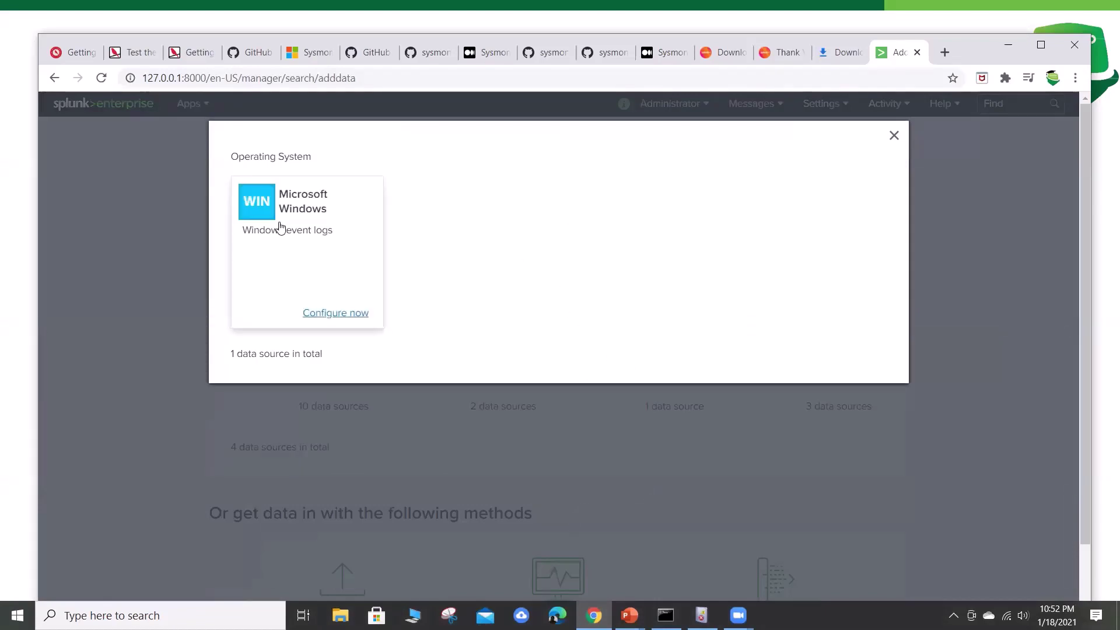
left_click(283, 228)
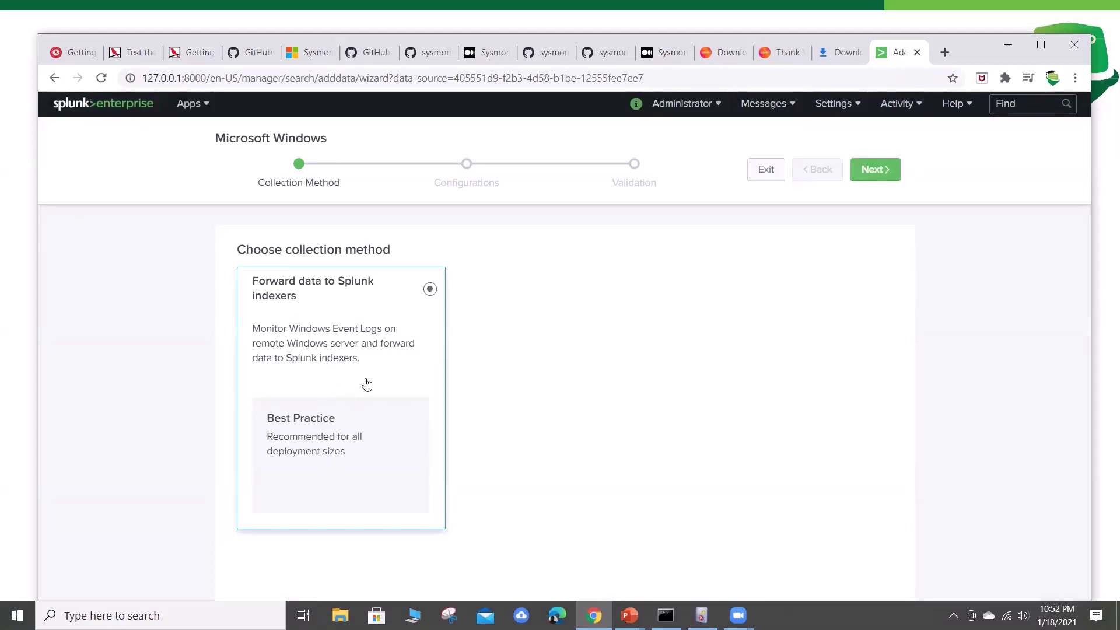
left_click(871, 181)
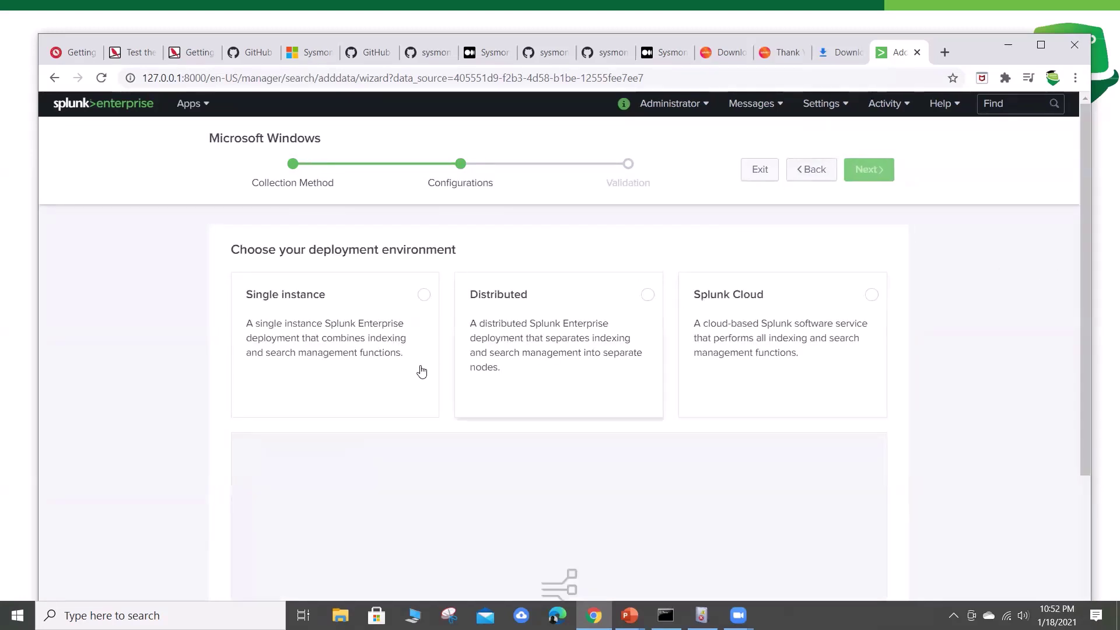
Step: Choose a Single instance deployment and advance the guide to the Validation step
left_click(362, 343)
scroll(775, 370, "down", 2)
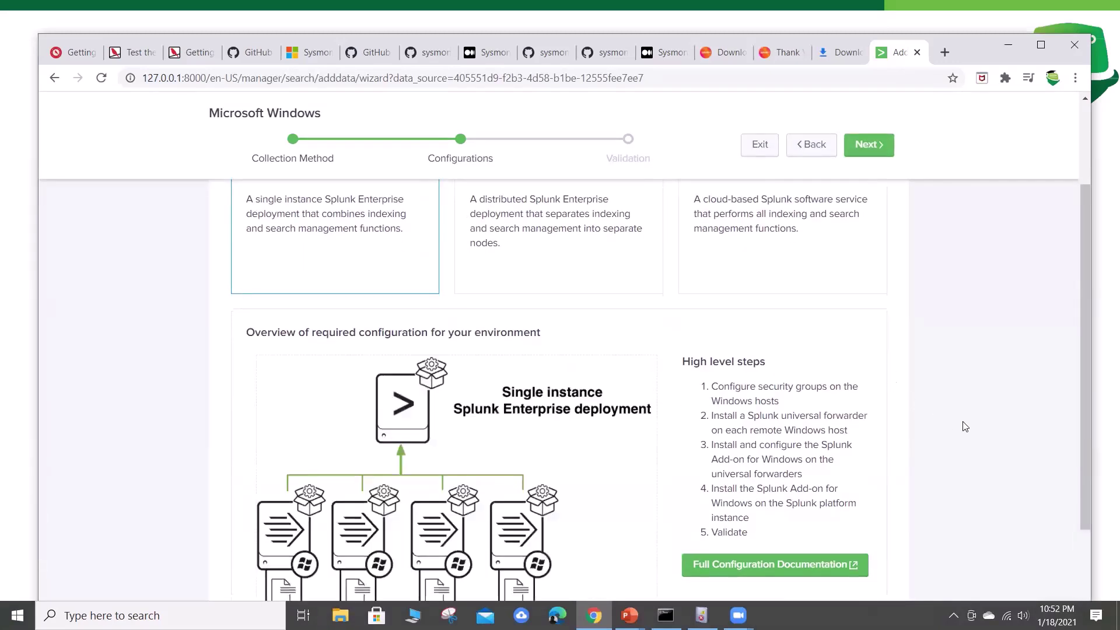
scroll(964, 430, "down", 2)
scroll(947, 420, "up", 1)
scroll(947, 420, "down", 1)
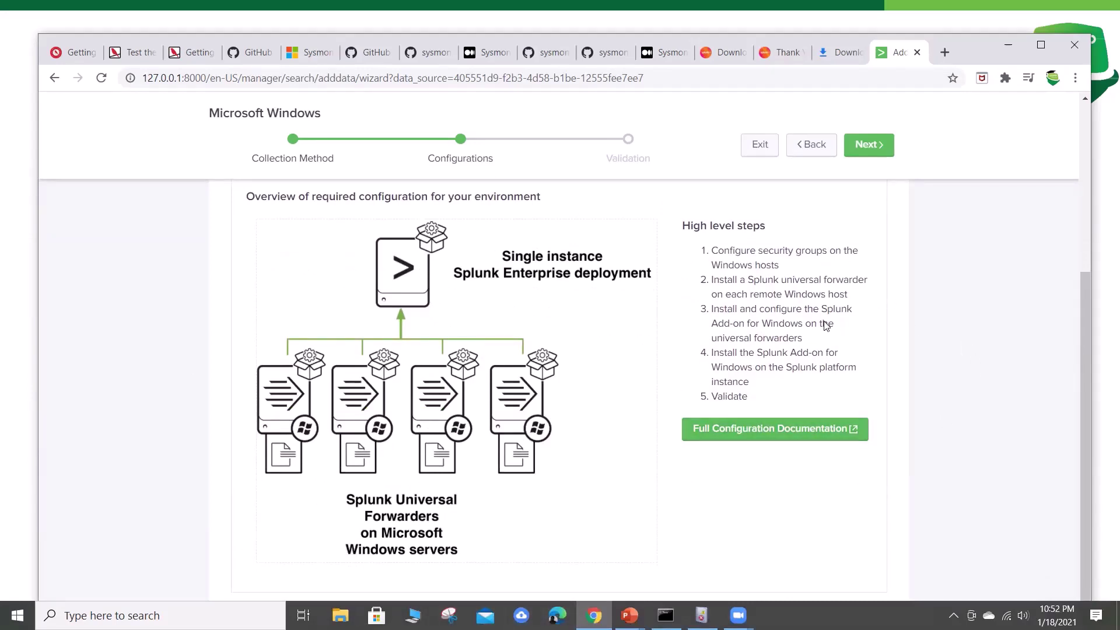
scroll(878, 348, "up", 2)
scroll(881, 351, "up", 1)
scroll(726, 307, "down", 2)
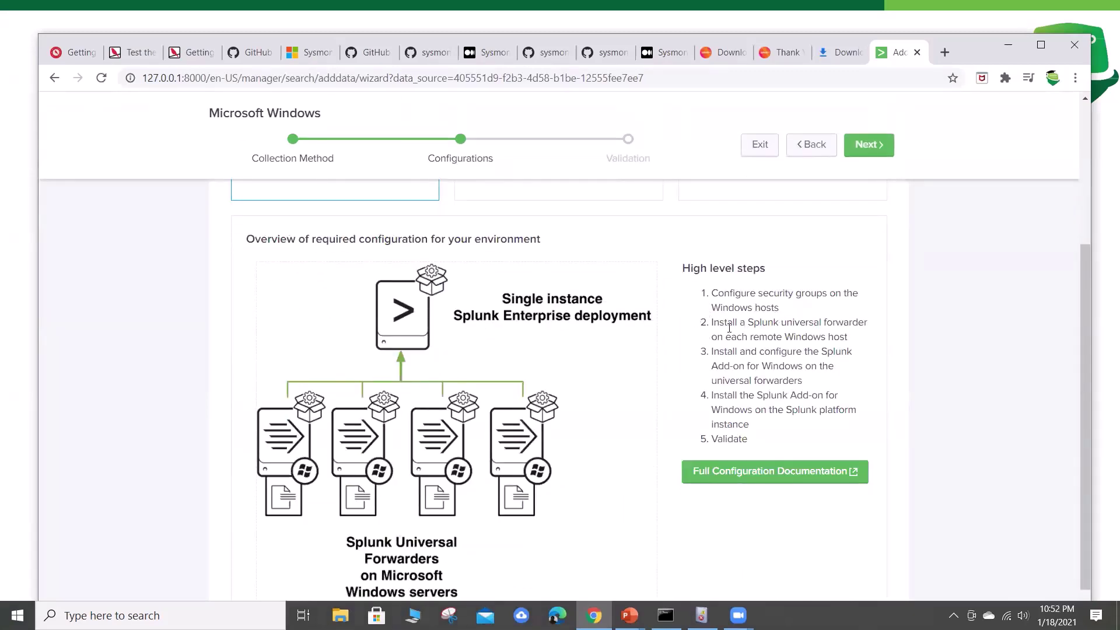
scroll(898, 387, "down", 1)
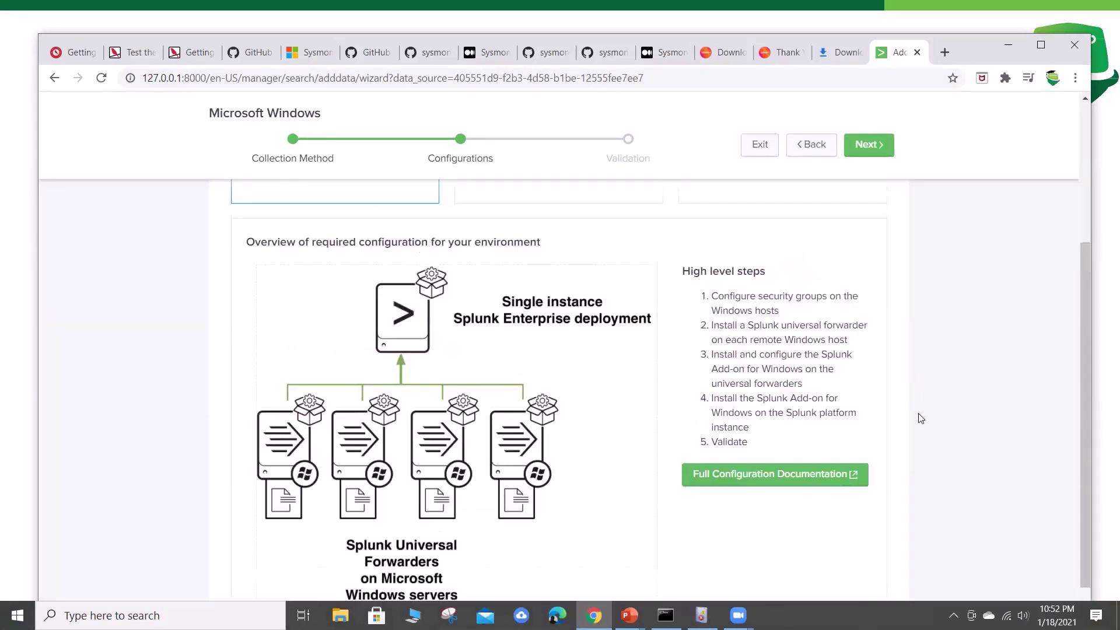
scroll(920, 417, "up", 4)
left_click(869, 169)
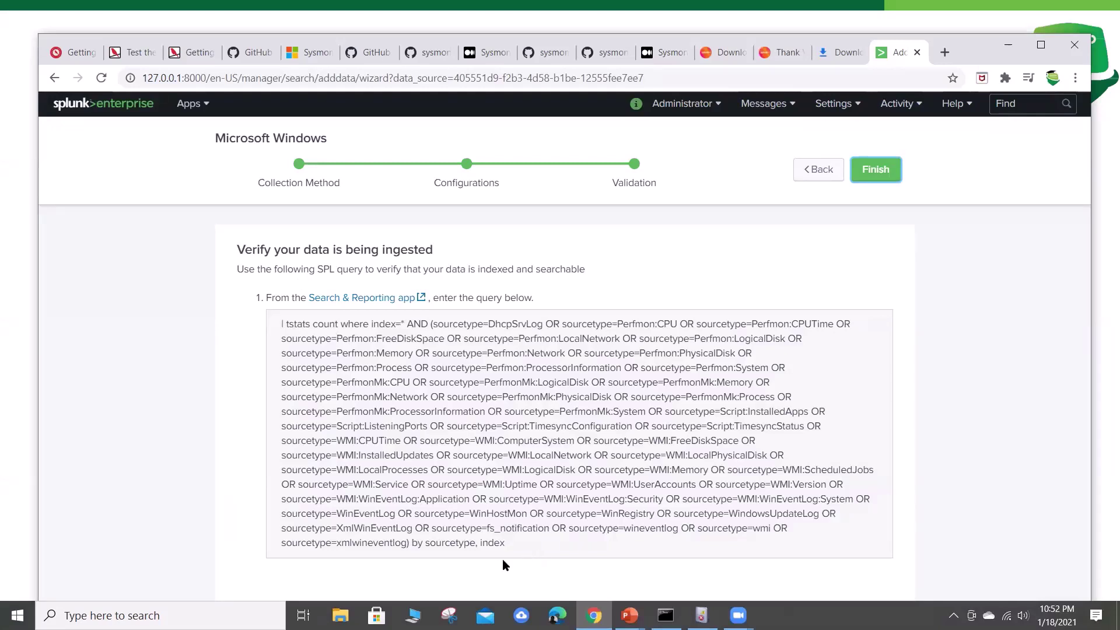
Step: Copy the tstats verification query and paste it into Notepad for later
left_click_drag(503, 560, 281, 329)
right_click(339, 334)
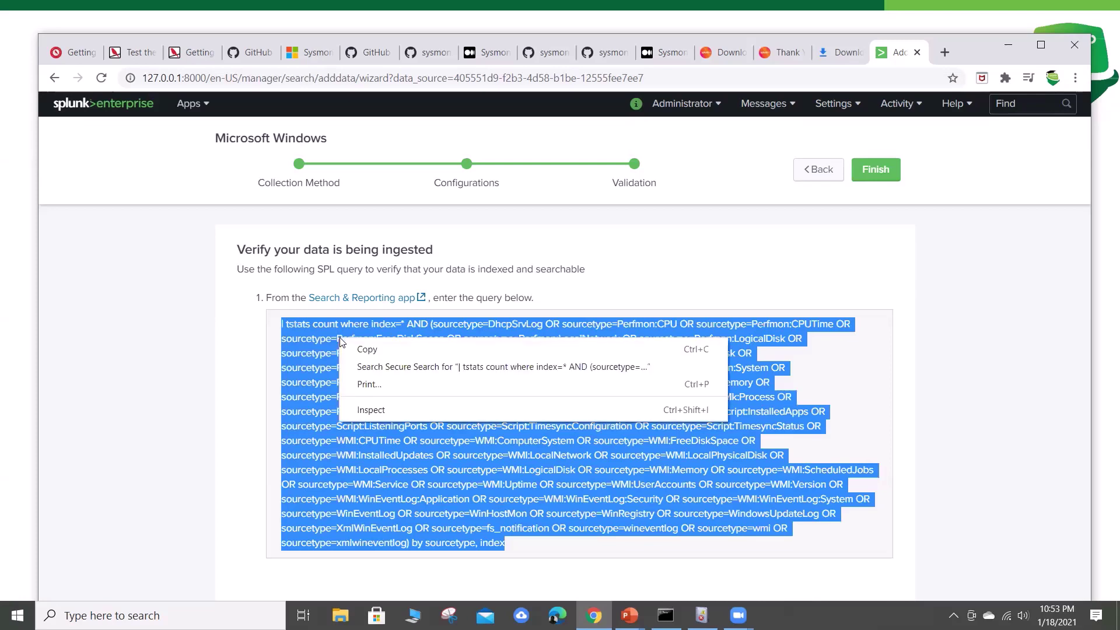
left_click(362, 346)
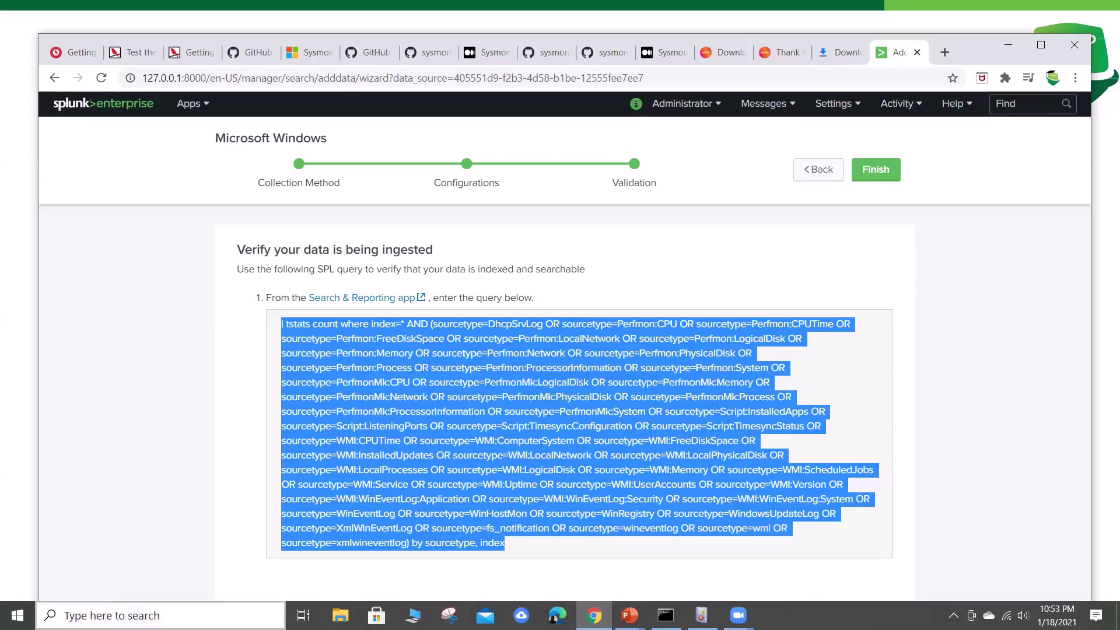
right_click(17, 616)
left_click(81, 543)
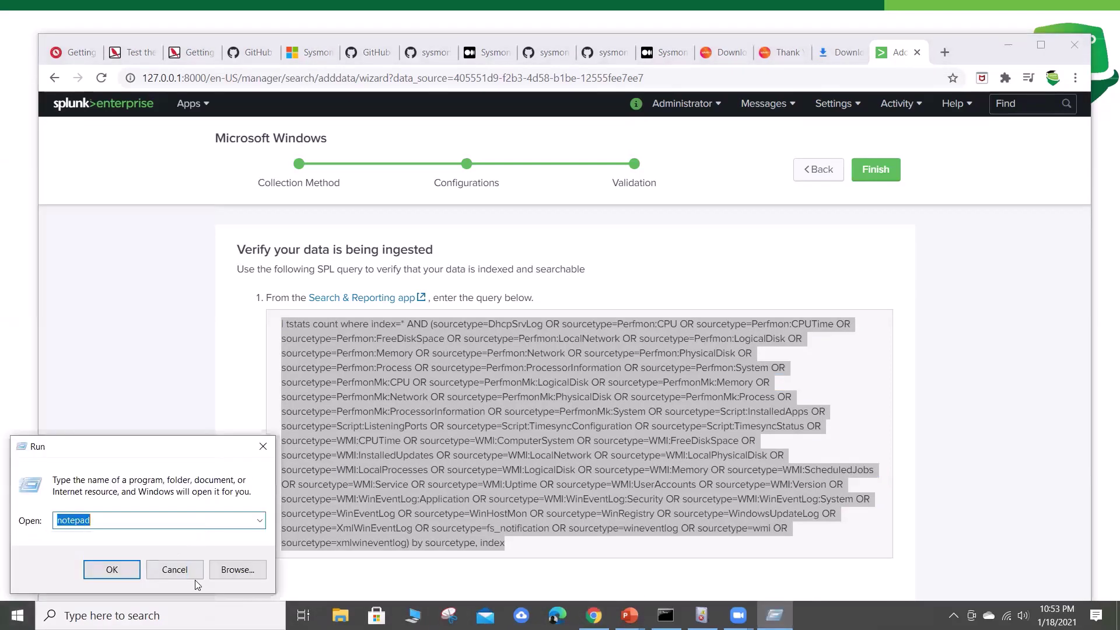
key("Return")
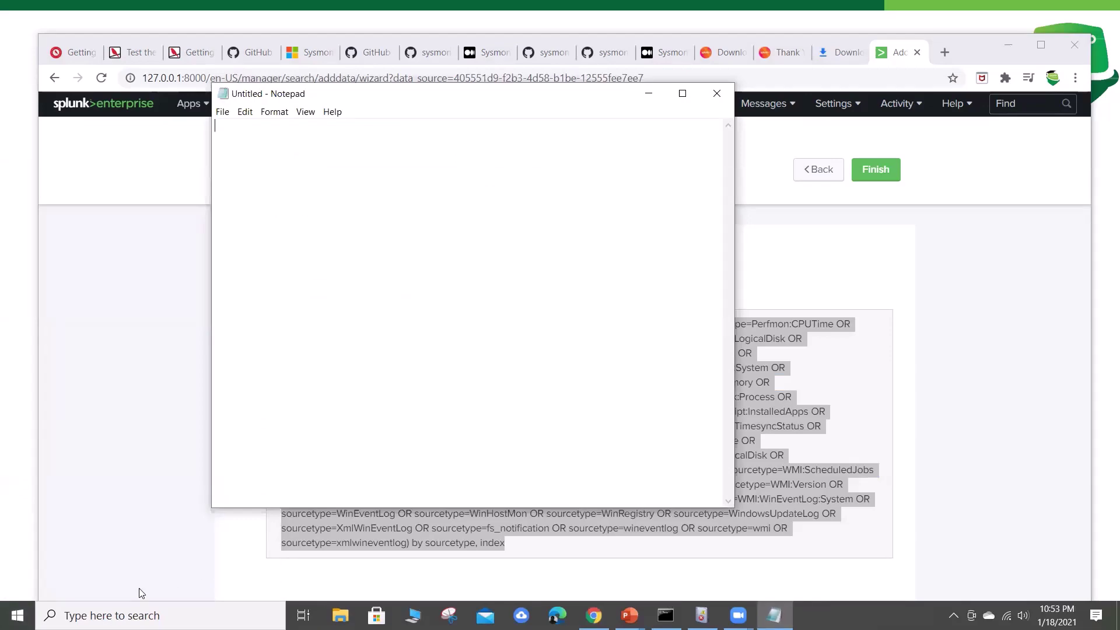
key("ctrl+v")
left_click(648, 94)
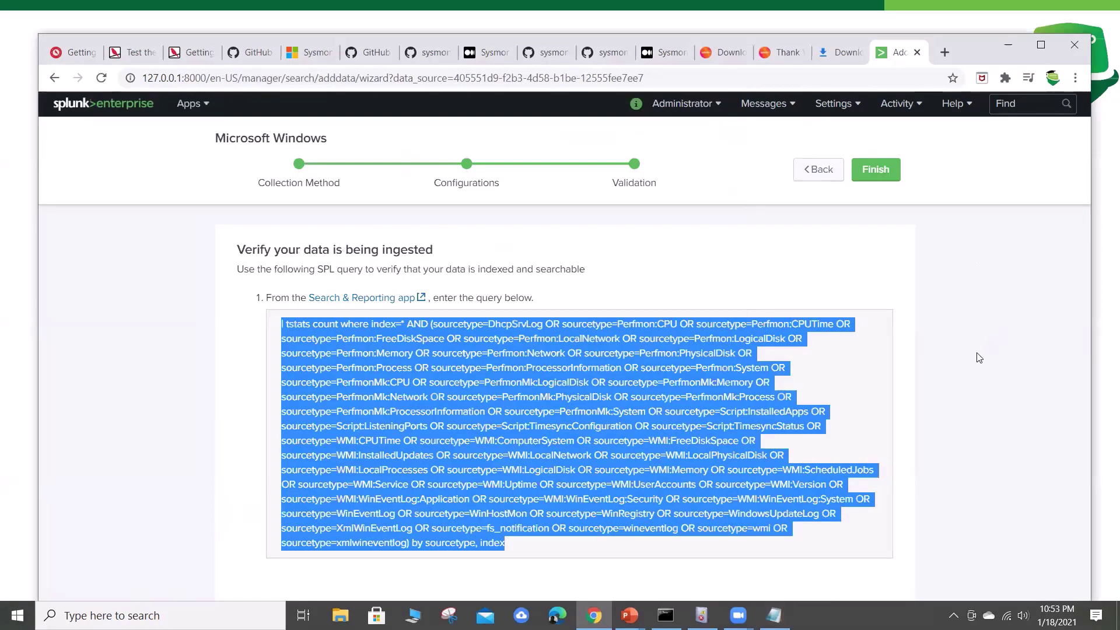
Step: Finish the Windows data guide and switch to the Search & Reporting app
left_click(793, 272)
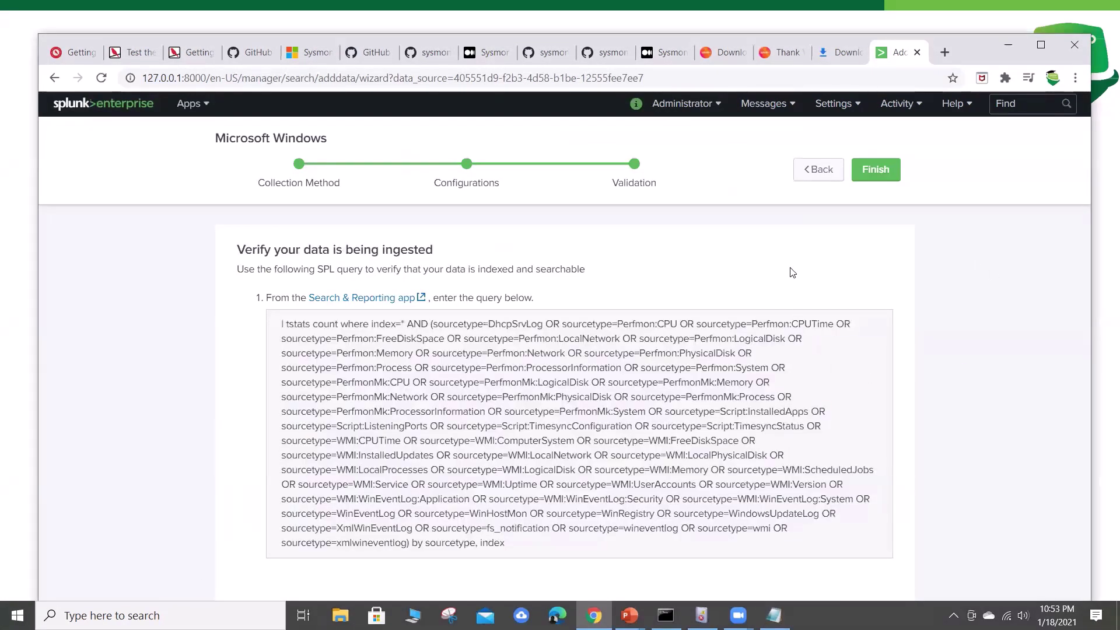
left_click(873, 172)
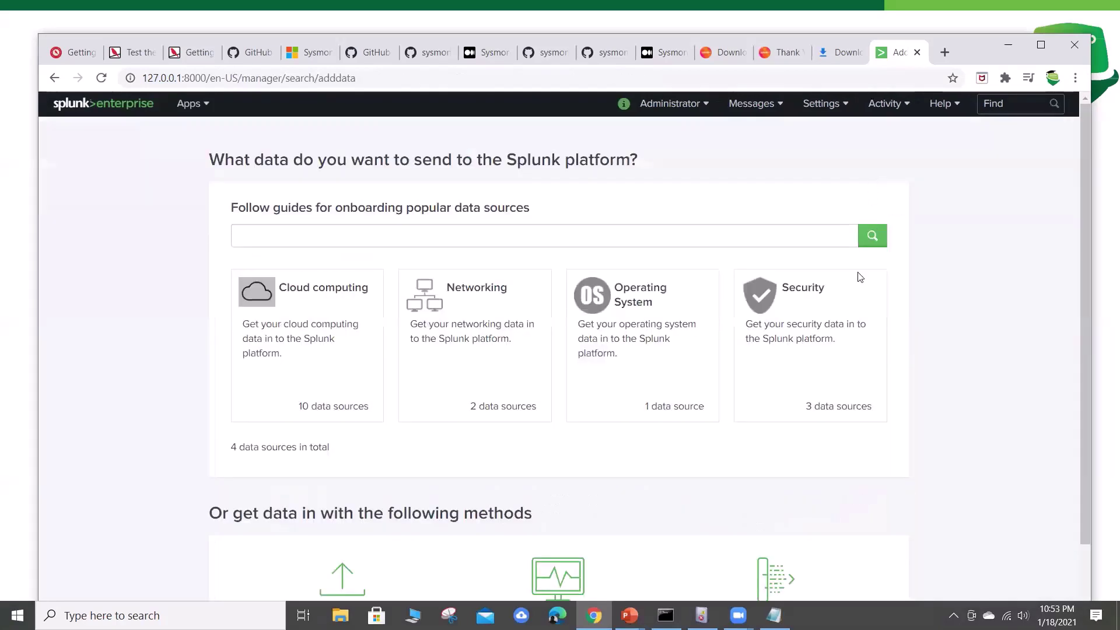
scroll(776, 434, "down", 1)
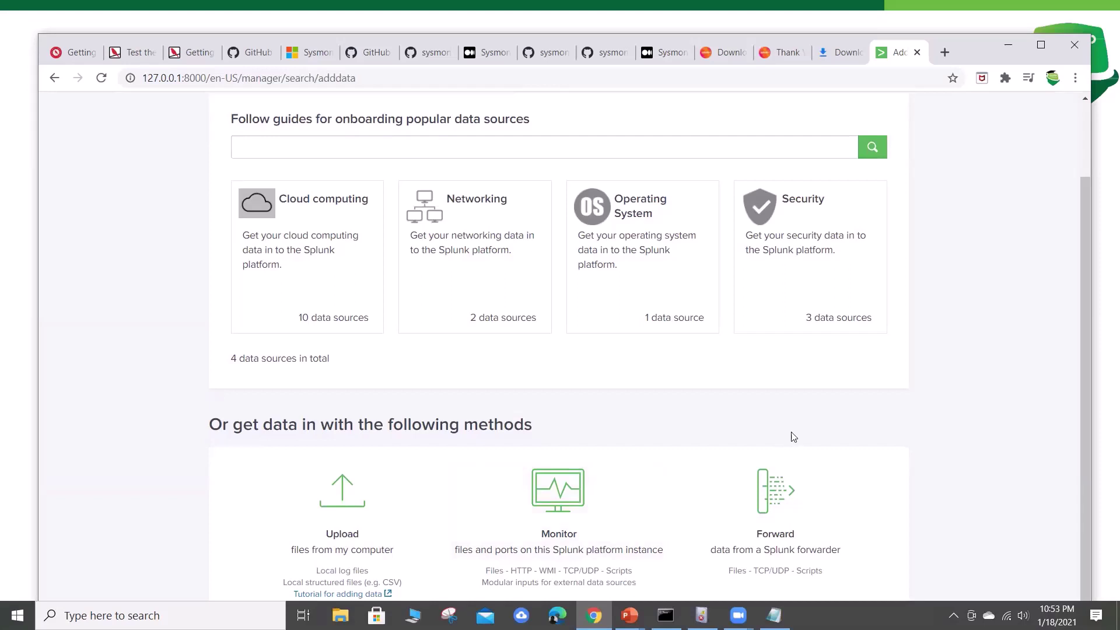
scroll(544, 335, "up", 1)
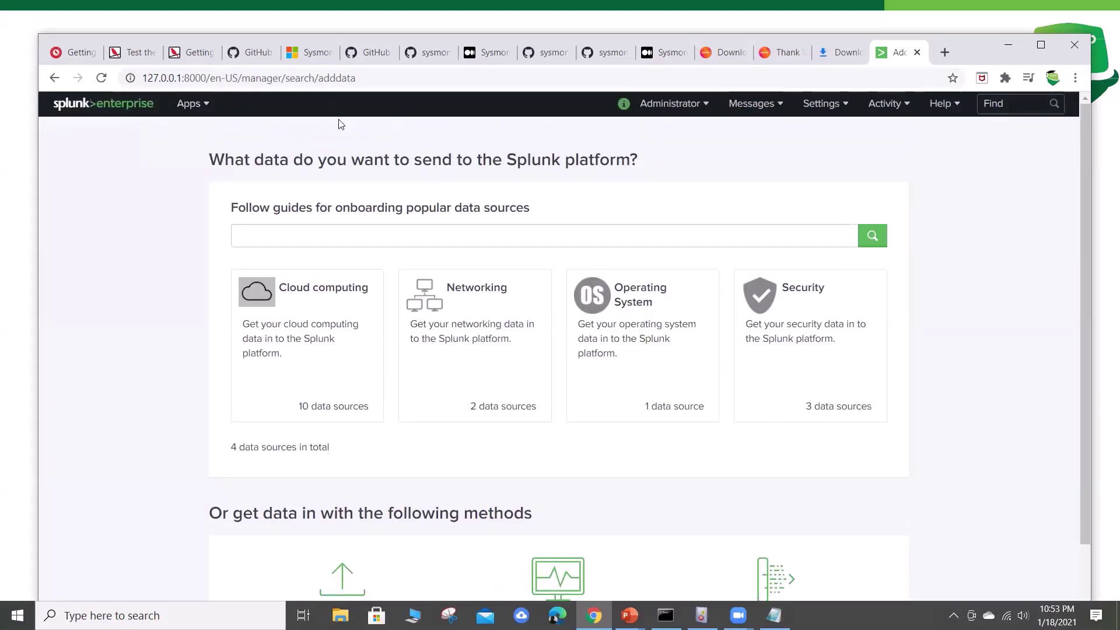
left_click(188, 105)
left_click(143, 137)
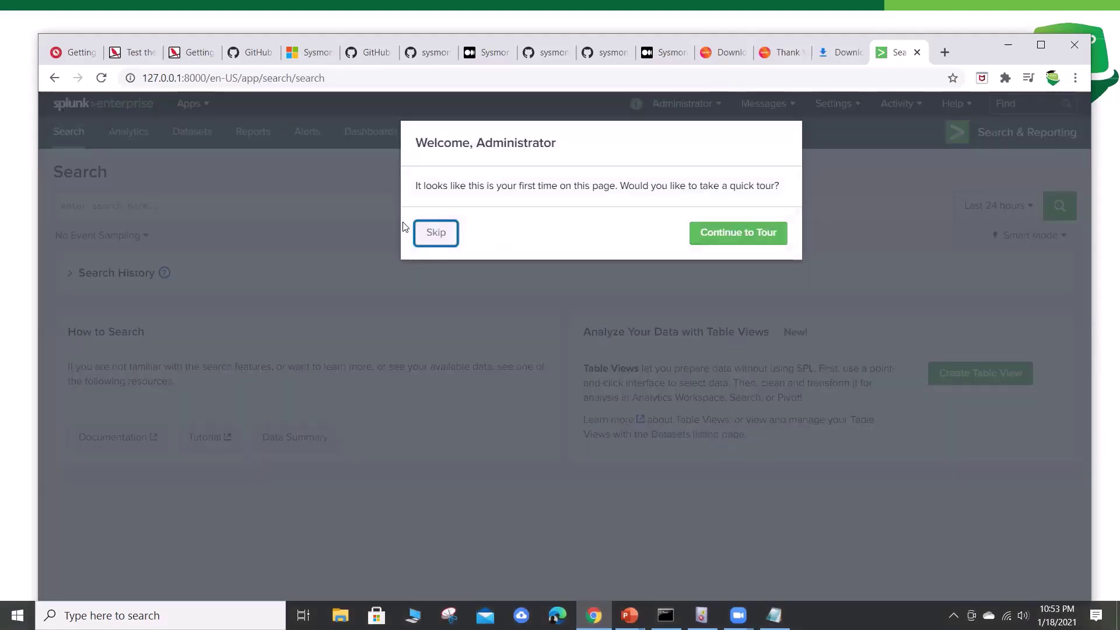
Step: Run the pasted tstats query over All time, get no results, then go to Settings > Data inputs
left_click(433, 232)
left_click(218, 202)
type("| tstats count where index=* AND (sourcetype=DhcpSrvLog OR sourcetype=Perfmon:CPU OR sourcetype=Perfmon:CPUTime OR sourcetype=Perfmon:FreeDiskSpace OR sourcetype=Perfmon:LocalNetwork OR sourcetype=Perfmon:LogicalDisk OR sourcetype=Perfmon:Memory OR sourcetype=Perfmon:Network OR sourcetype=Perfmon:PhysicalDisk OR sourcetype=Perfmon:Process OR sourcetype=Perfmon:ProcessorInformation OR sourcetype=Perfmon:System OR sourcetype=PerfmonMk:CPU OR sourcetype=PerfmonMk:LogicalDisk OR sourcetype=PerfmonMk:Memory OR sourcetype=PerfmonMk:Network OR sourcetype=PerfmonMk:PhysicalDisk OR sourcetype=PerfmonMk:Process OR sourcetype=PerfmonMk:ProcessorInformation OR sourcetype=PerfmonMk:System OR sourcetype=Script:InstalledApps OR sourcetype=Script:ListeningPorts OR sourcetype=Script:TimesyncConfiguration OR sourcetype=Script:TimesyncStatus OR sourcetype=WMI:CPUTime OR sourcetype=WMI:ComputerSystem OR sourcetype=WMI:FreeDiskSpace OR sourcetype=WMI:InstalledUpdates OR sourcetype=WMI:LocalNetwork OR sourcetype=WMI:LocalPhysicalDisk OR sourcetype=WMI:LocalProcesses OR sourcetype=WMI:LogicalDisk OR sourcetype=WMI:Memory OR sourcetype=WMI:ScheduledJobs OR sourcetype=WMI:Service OR sourcetype=WMI:Uptime OR sourcetype=WMI:UserAccounts OR sourcetype=WMI:Version OR sourcetype=WMI:WinEventLog:Application OR sourcetype=WMI:WinEventLog:Security OR sourcetype=WMI:WinEventLog:System OR sourcetype=WinEventLog OR sourcetype=WinHostMon OR sourcetype=WinRegistry OR sourcetype=WindowsUpdateLog OR sourcetype=XmlWinEventLog OR sourcetype=fs_notification OR sourcetype=wineventlog OR sourcetype=wmi OR sourcetype=xmlwineventlog) by sourcetype, index")
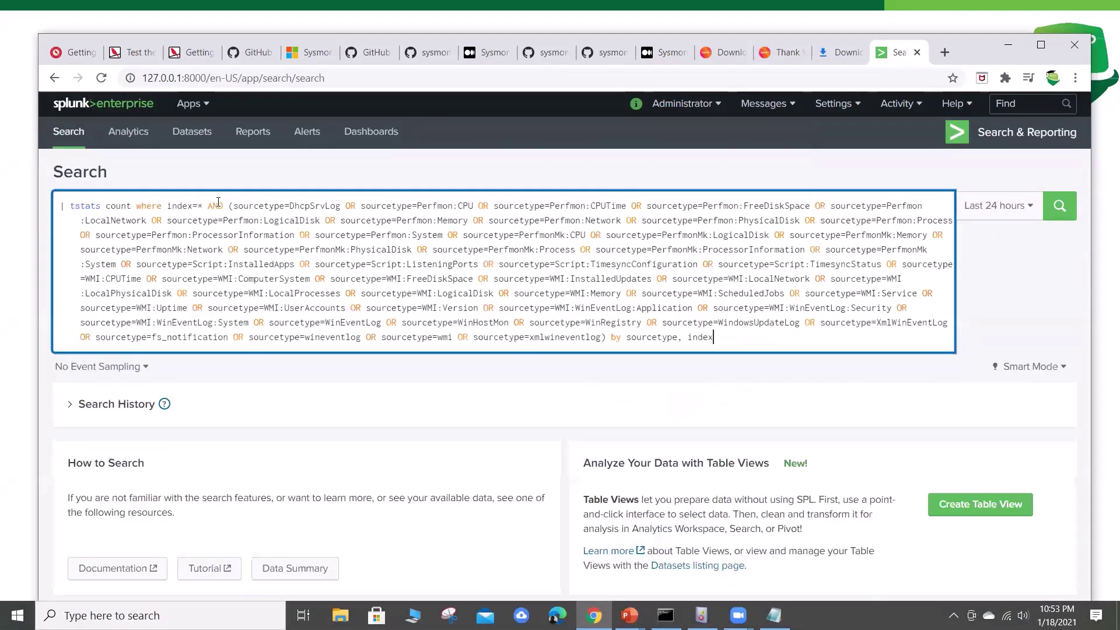
key("Return")
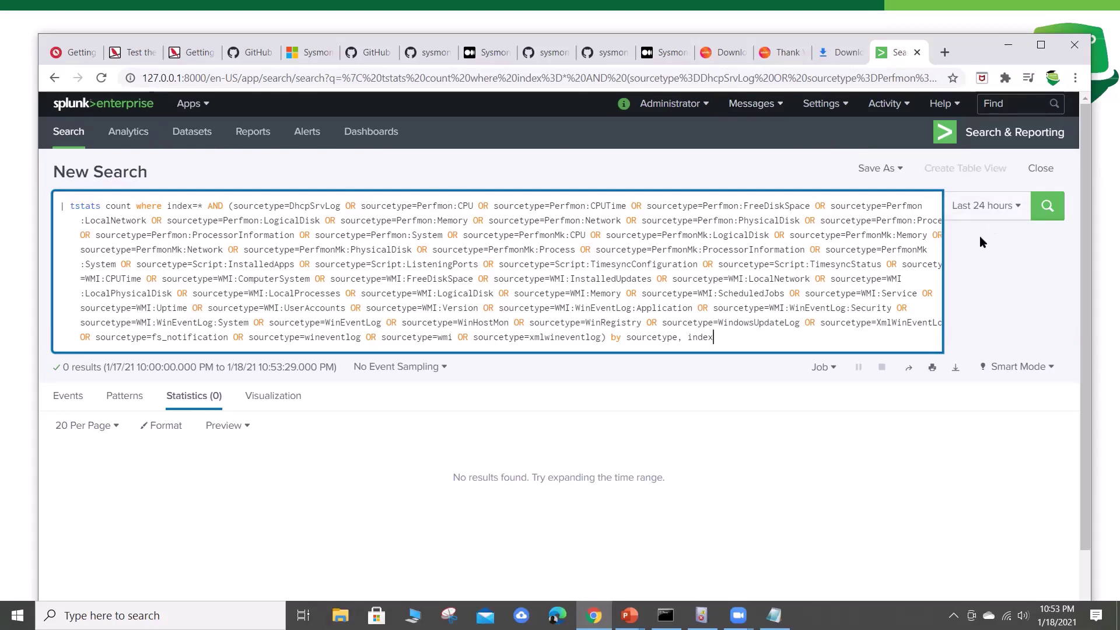
left_click(960, 210)
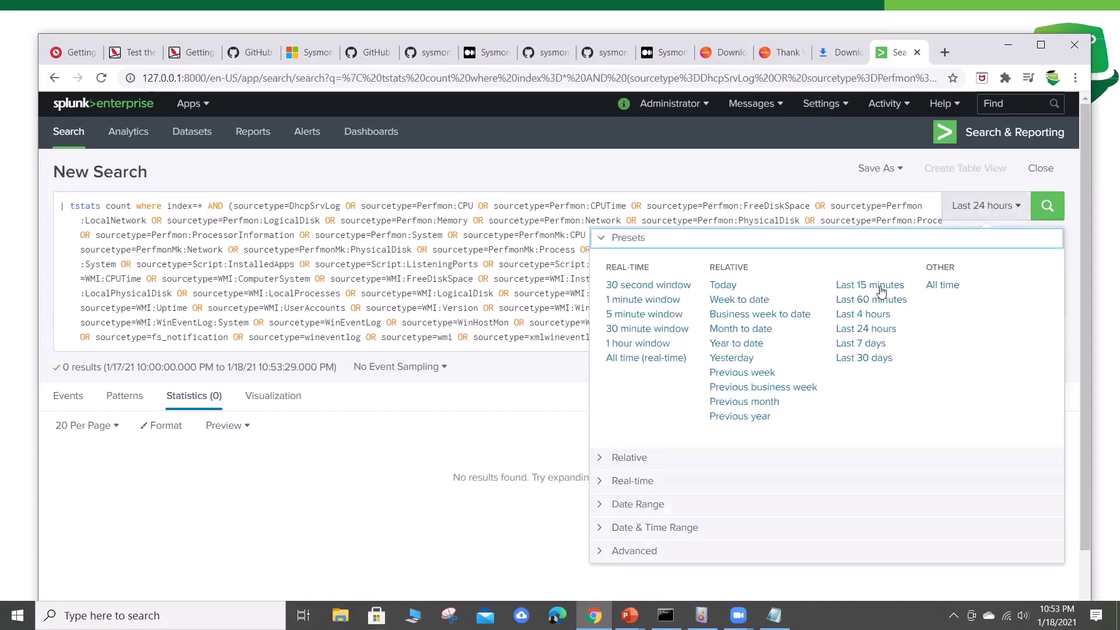
left_click(941, 286)
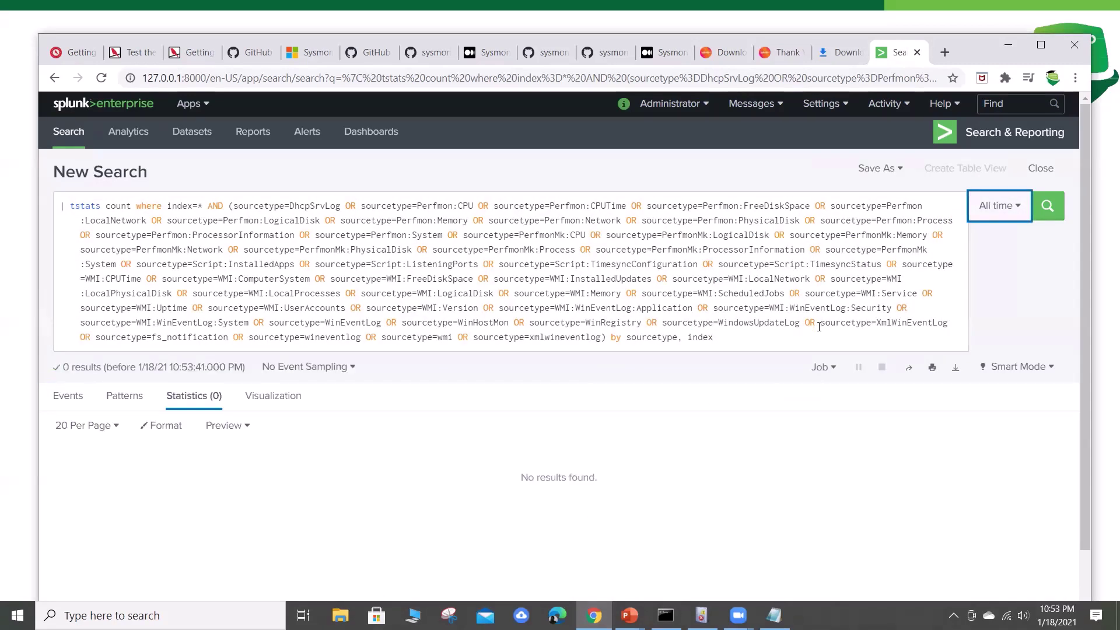
left_click(831, 110)
left_click(915, 163)
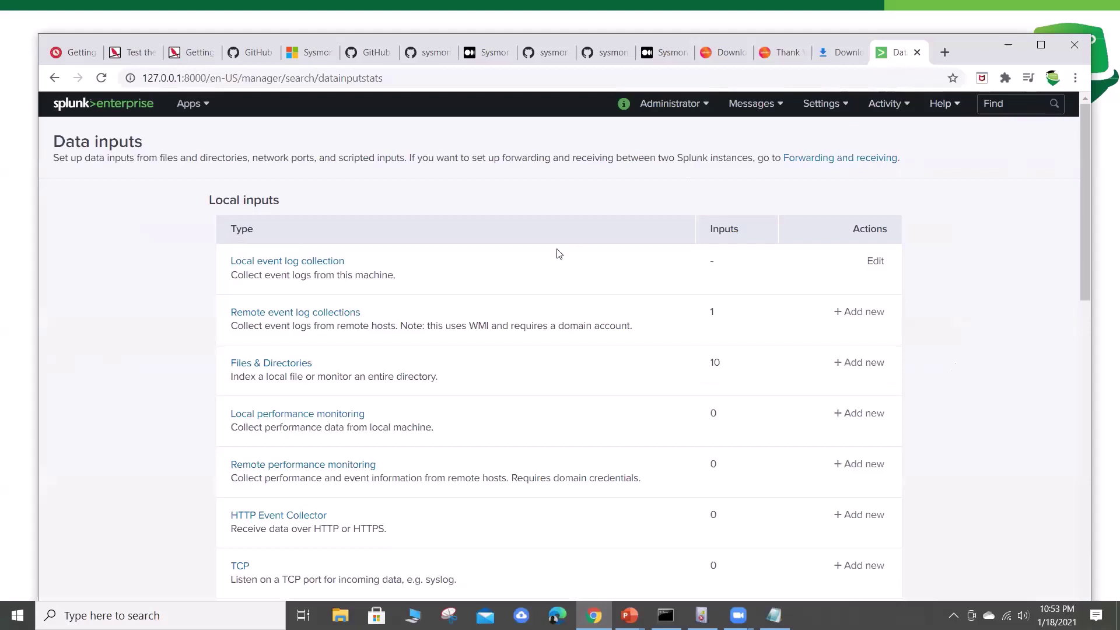
Step: Add Application, Security, System and Microsoft-Windows-Sysmon/Operational to the local event log Selected logs
left_click(272, 268)
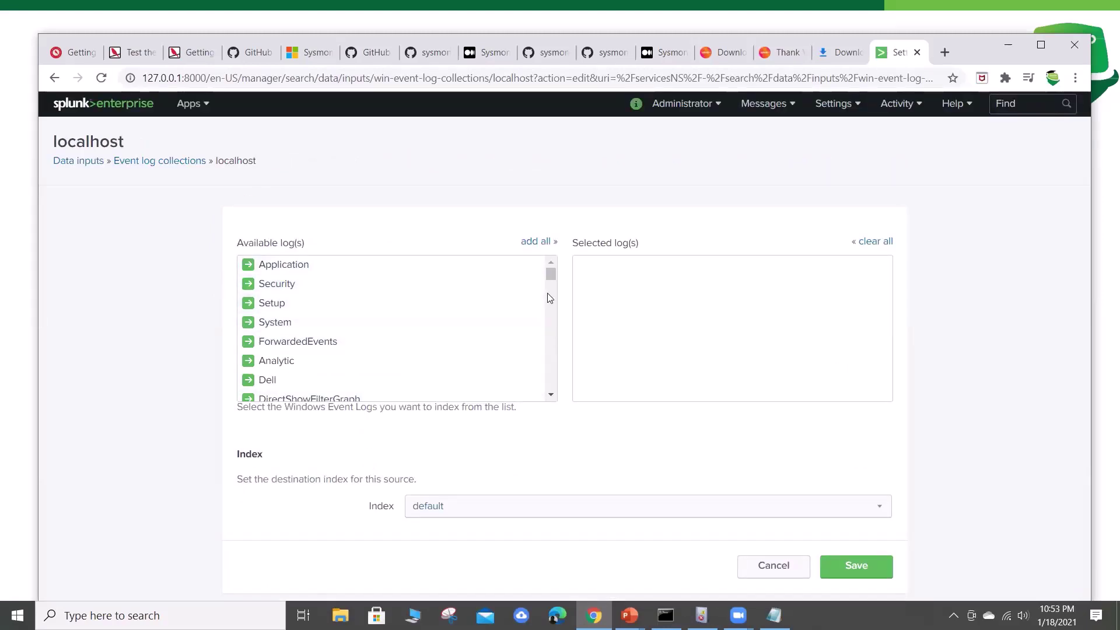
left_click(318, 267)
left_click(302, 285)
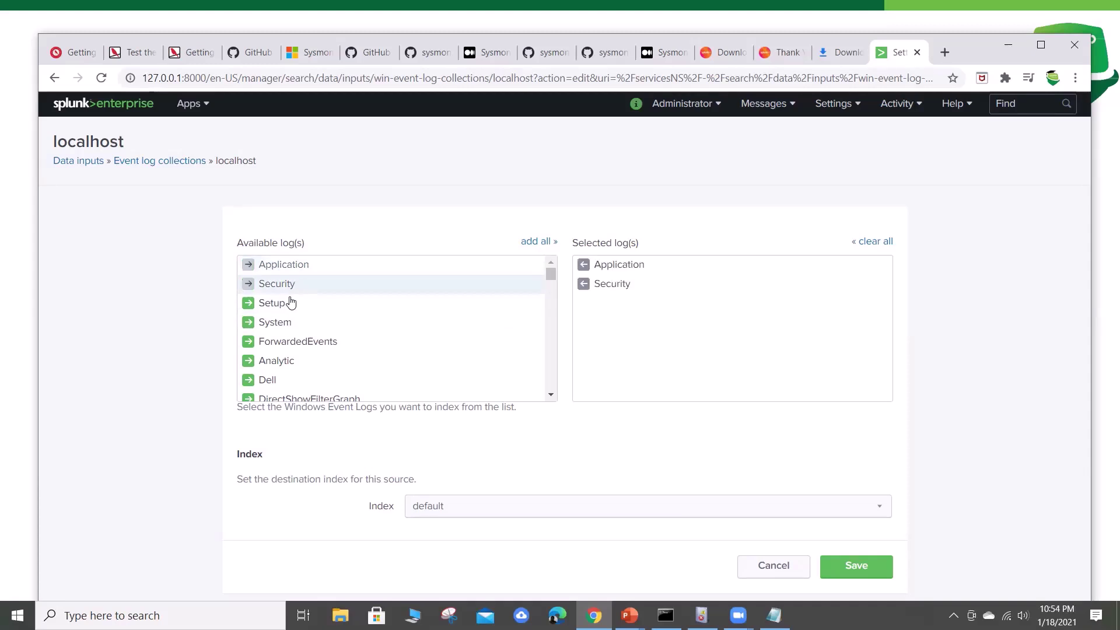
left_click(282, 323)
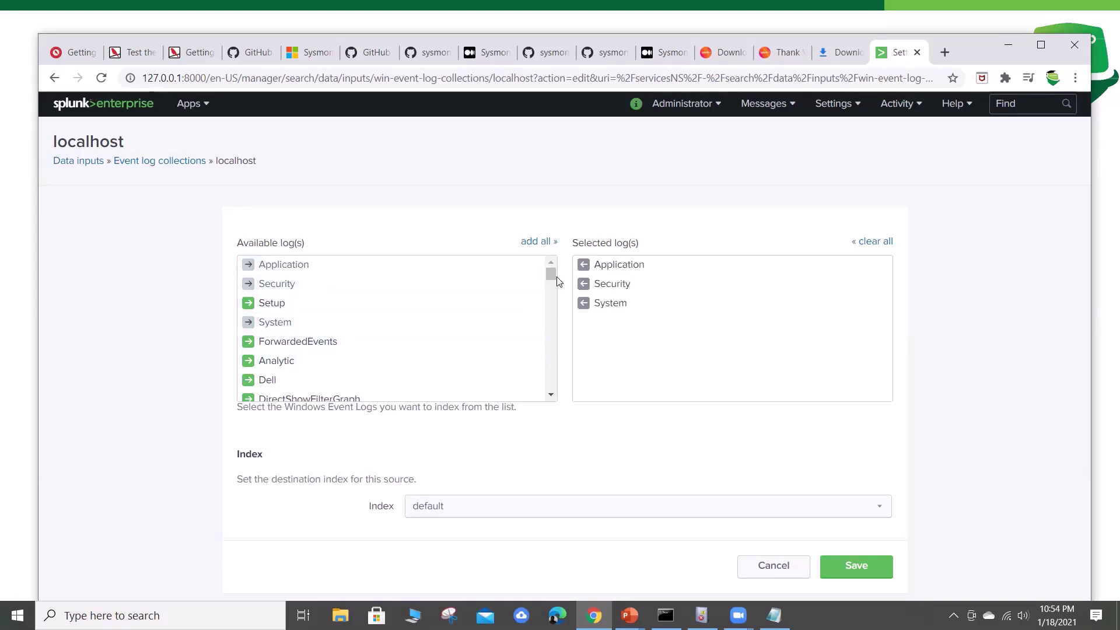
scroll(552, 278, "down", 10)
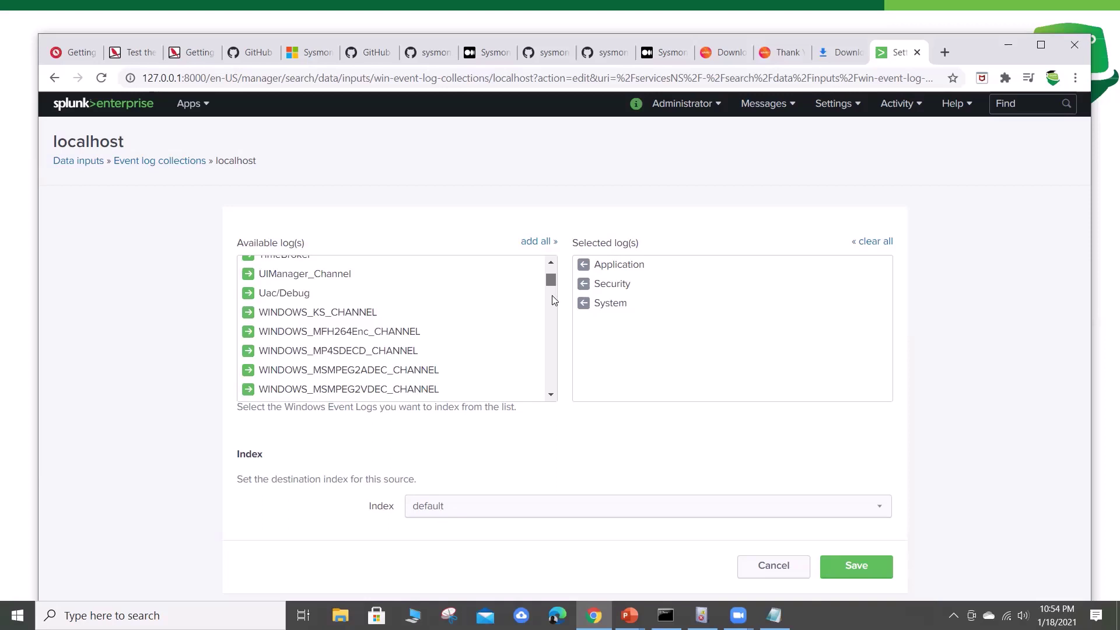
left_click_drag(552, 282, 559, 363)
left_click(550, 395)
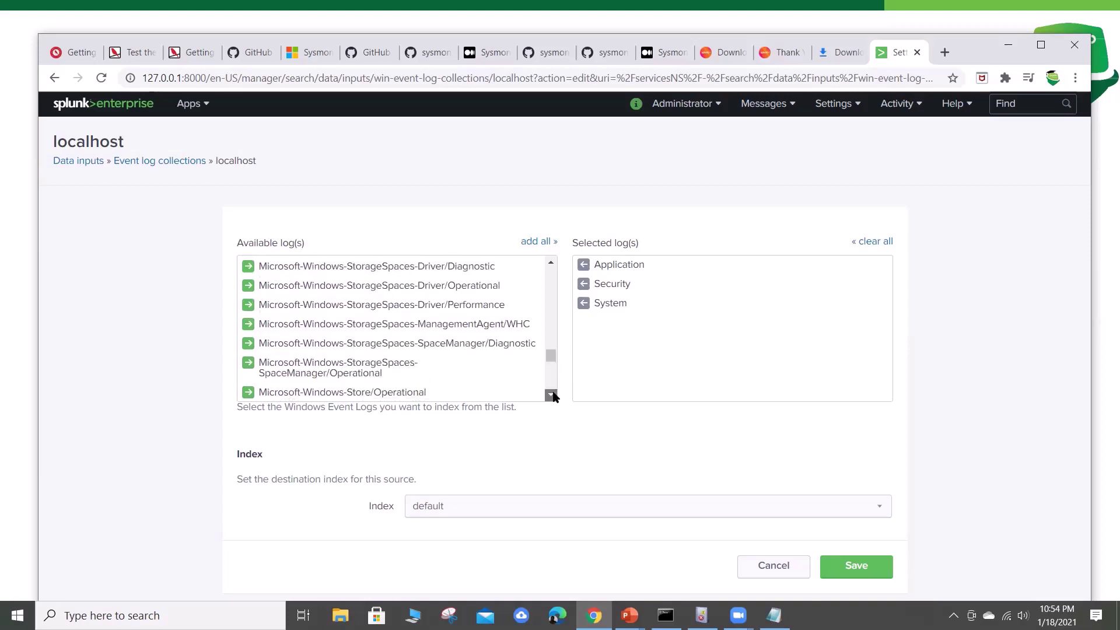
left_click(552, 395)
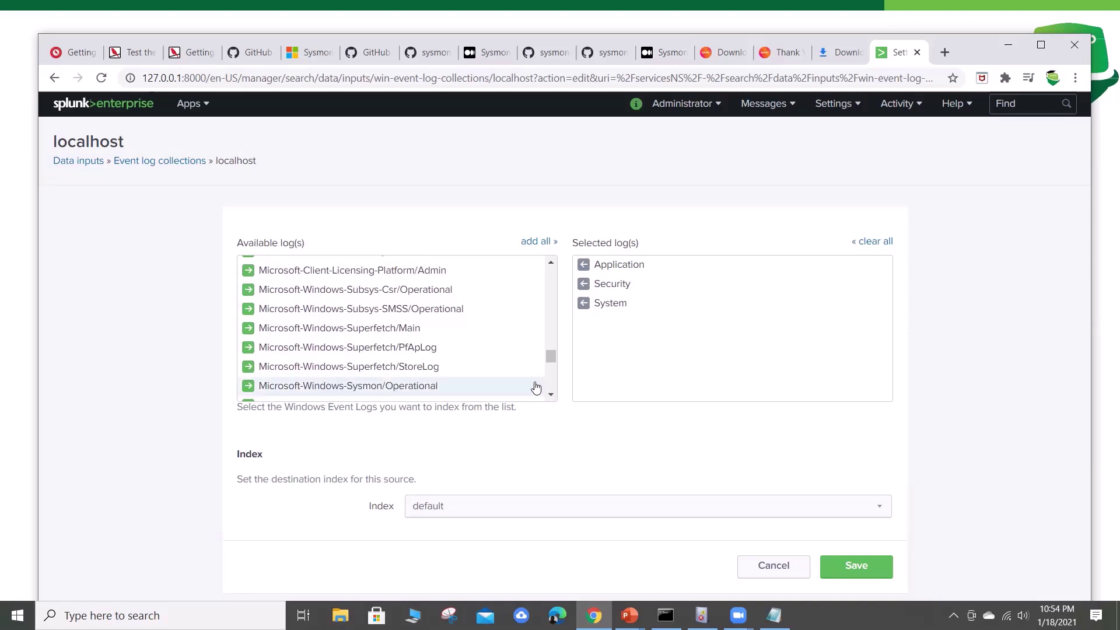
left_click(386, 392)
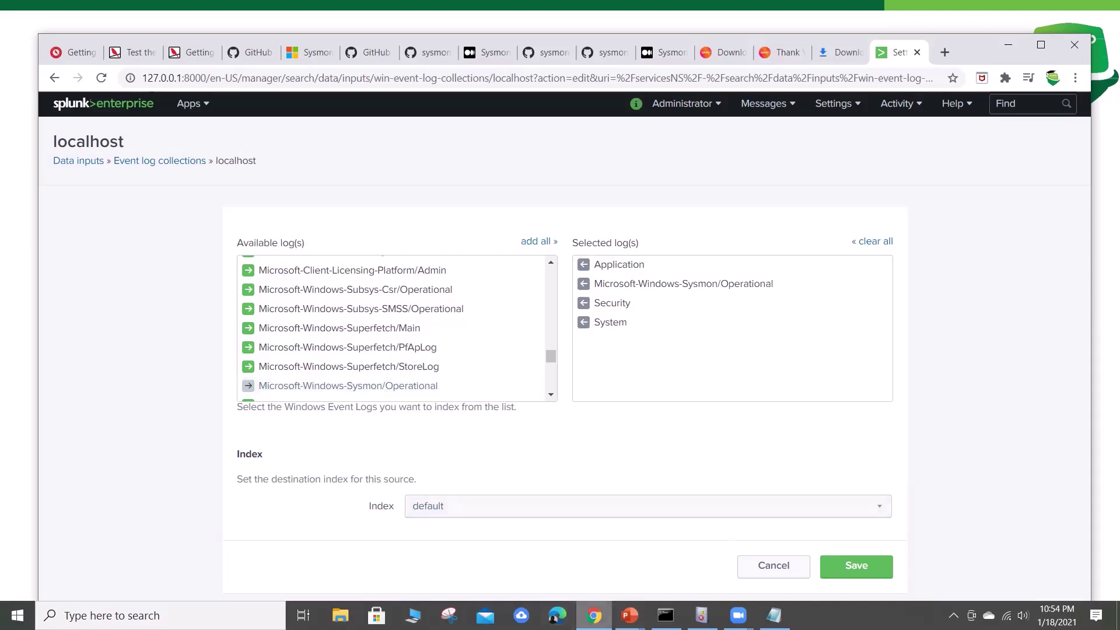
left_click(340, 615)
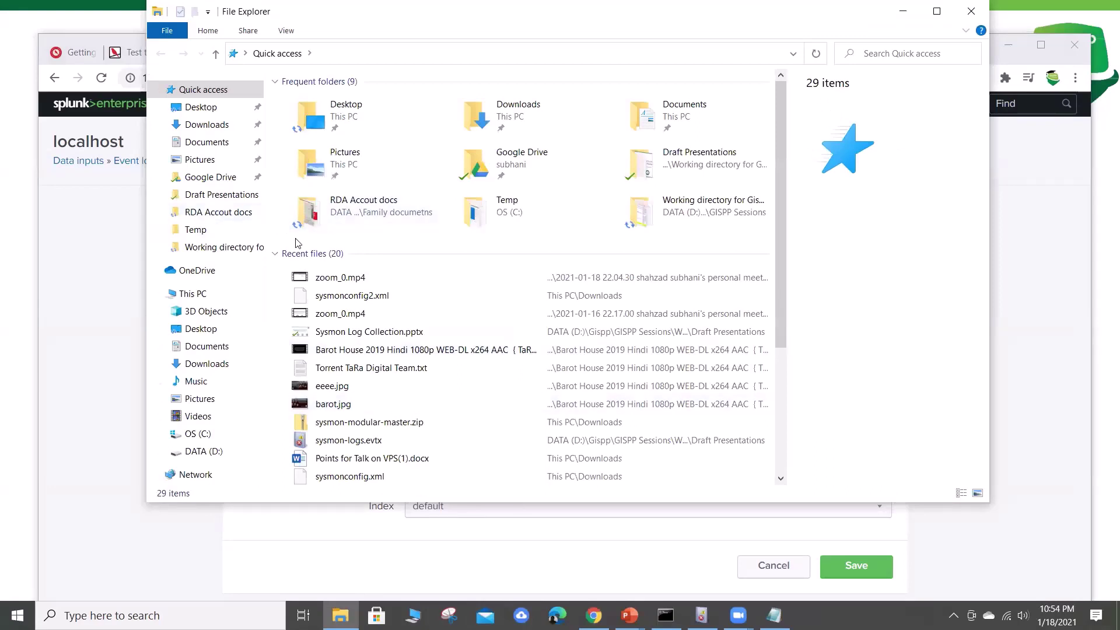
Step: Open Sysmon Log Collection Notes.txt from the Draft Presentations folder, then minimize it
left_click(218, 247)
left_click(212, 195)
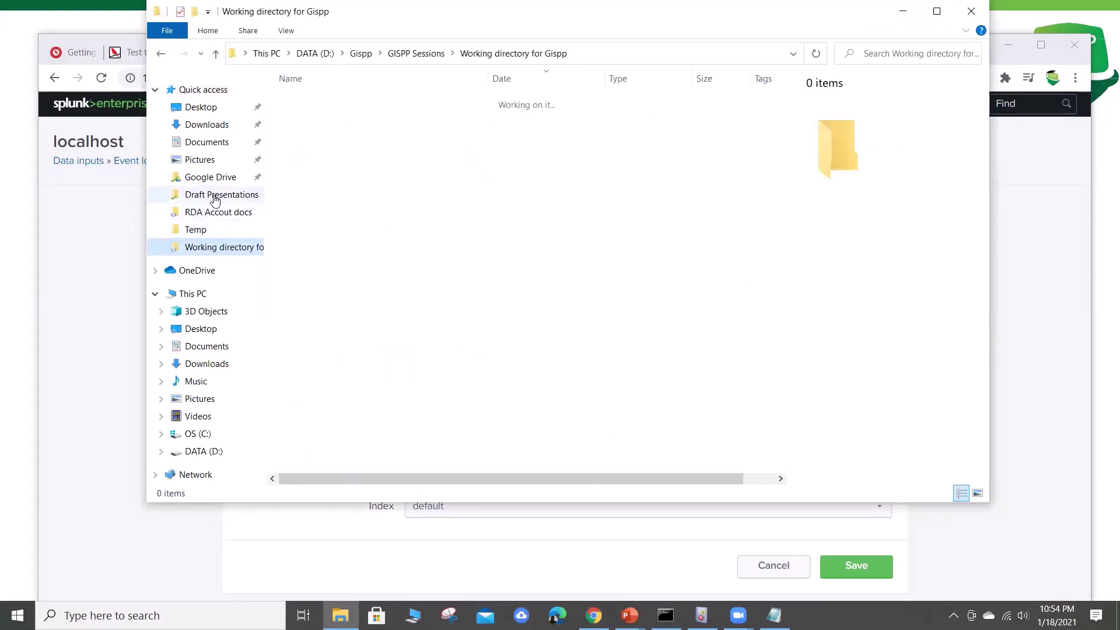
double_click(416, 102)
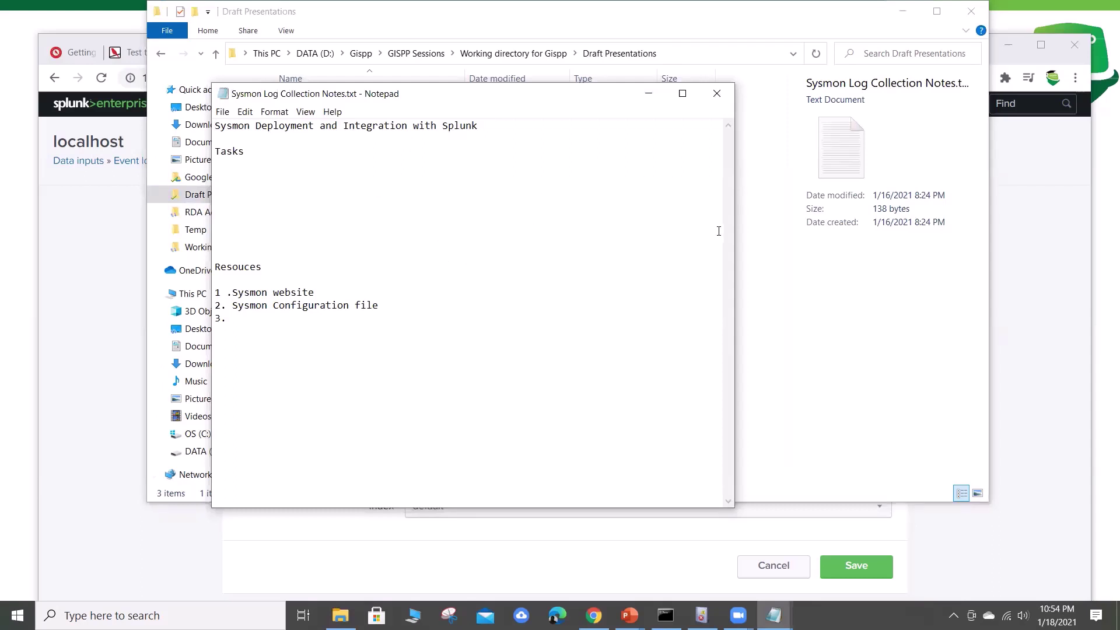
left_click(649, 94)
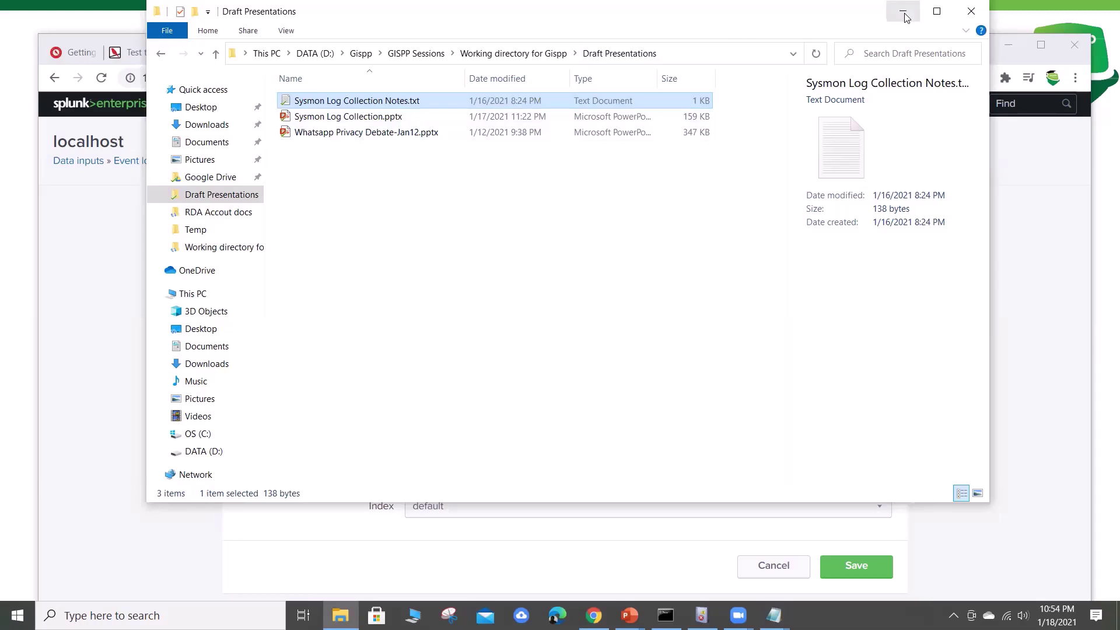
Step: Browse the Downloads folder, then minimize File Explorer to return to Splunk
left_click(210, 126)
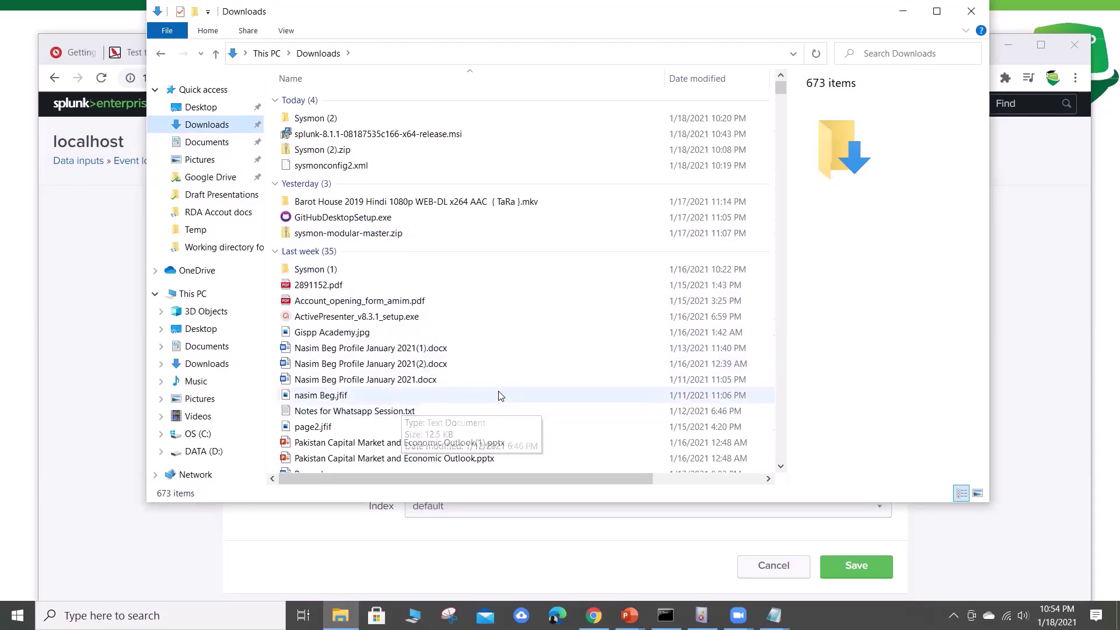
scroll(499, 392, "down", 1)
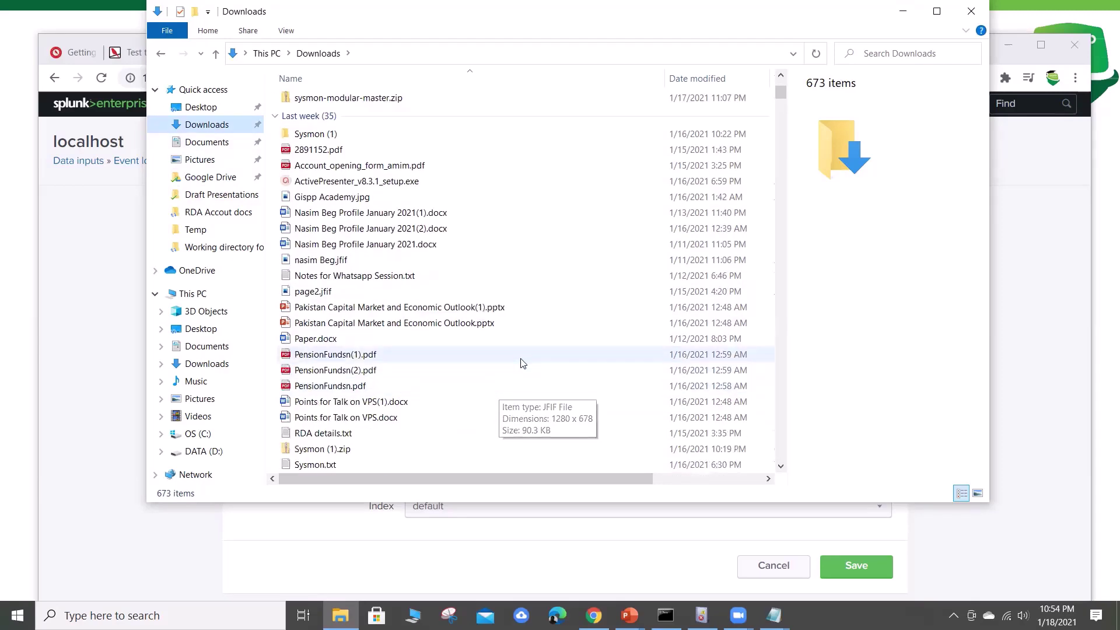
scroll(521, 363, "down", 3)
scroll(521, 363, "down", 1)
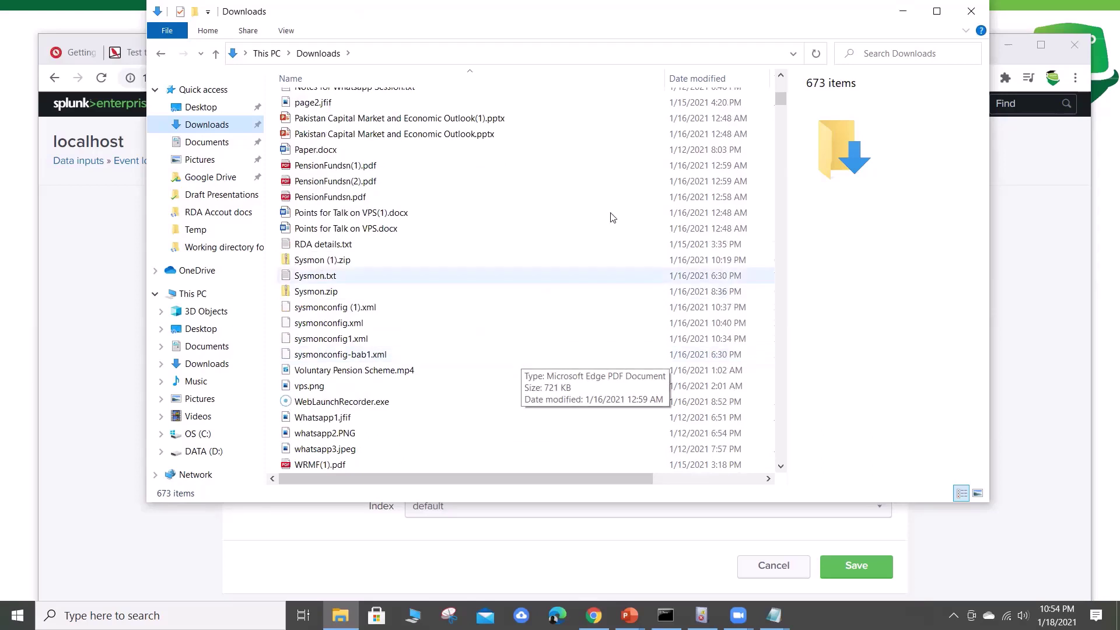
left_click(902, 13)
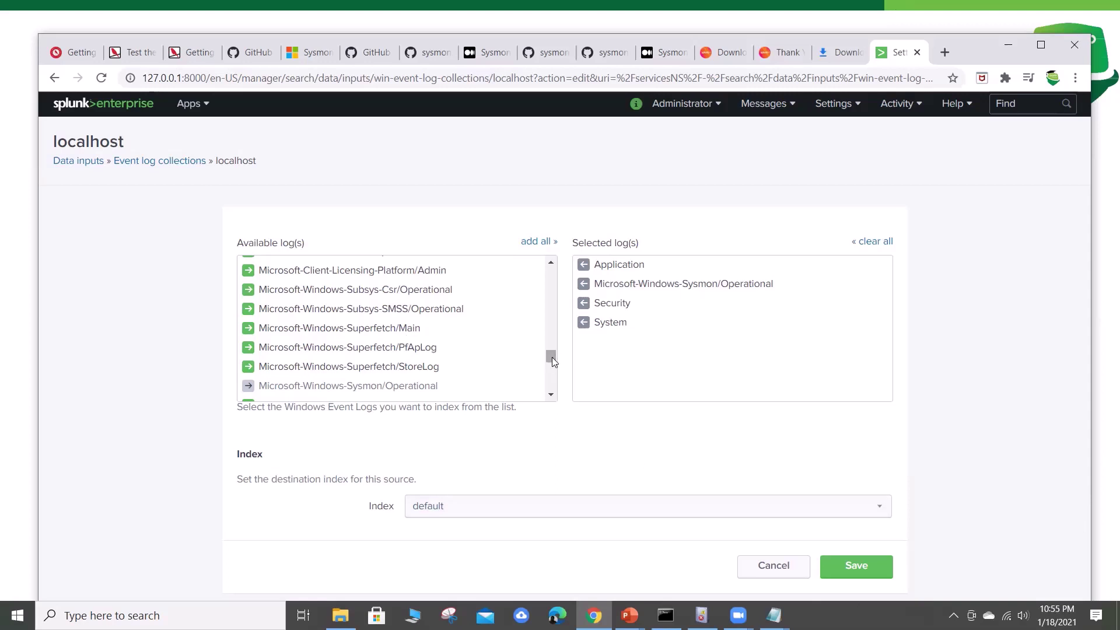
mouse_move(552, 357)
left_mouse_down()
mouse_move(567, 290)
mouse_move(556, 371)
left_mouse_up()
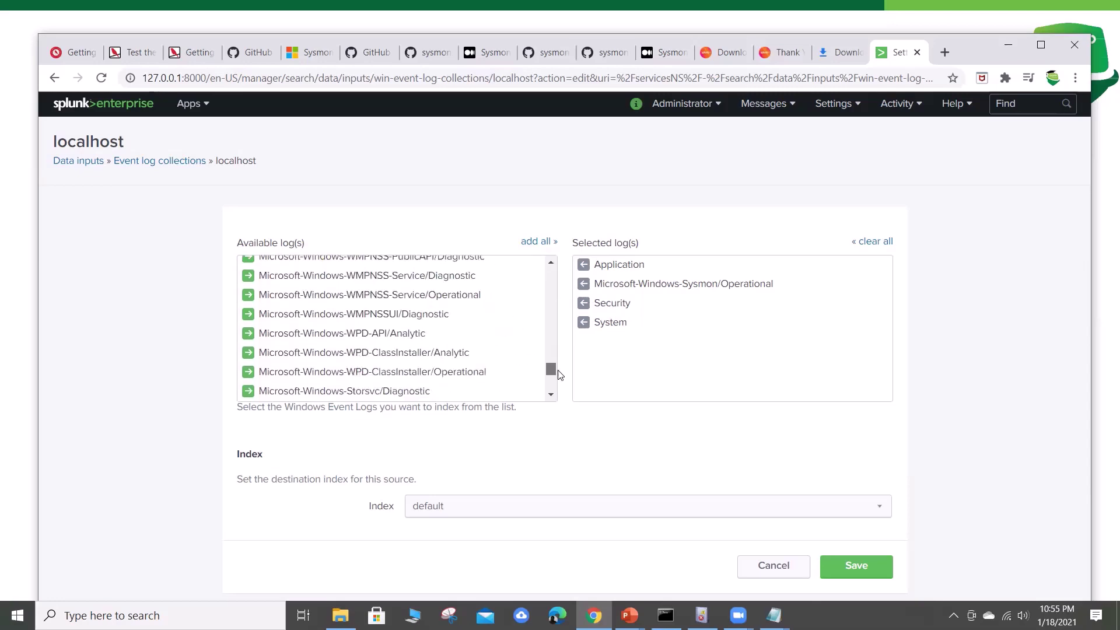
scroll(505, 366, "down", 10)
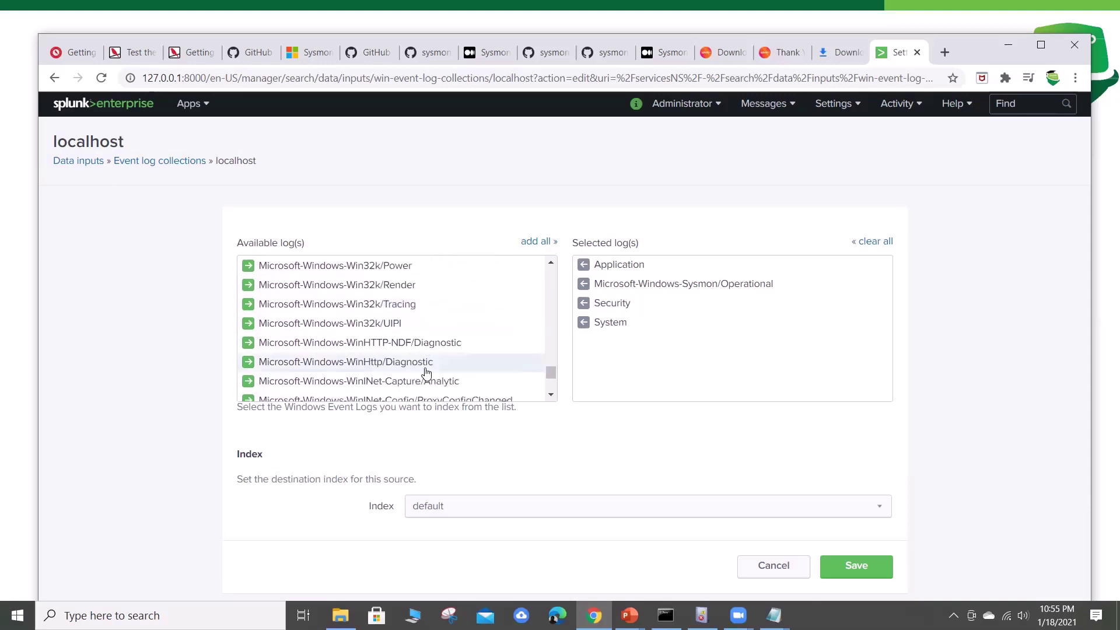
scroll(525, 381, "down", 10)
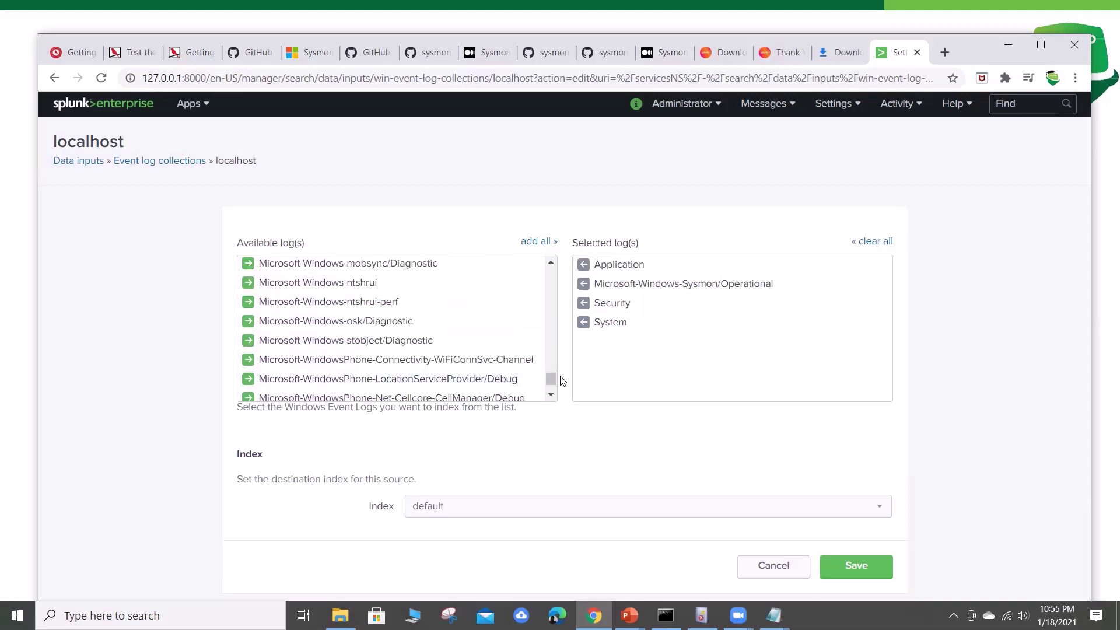
left_click_drag(553, 377, 549, 313)
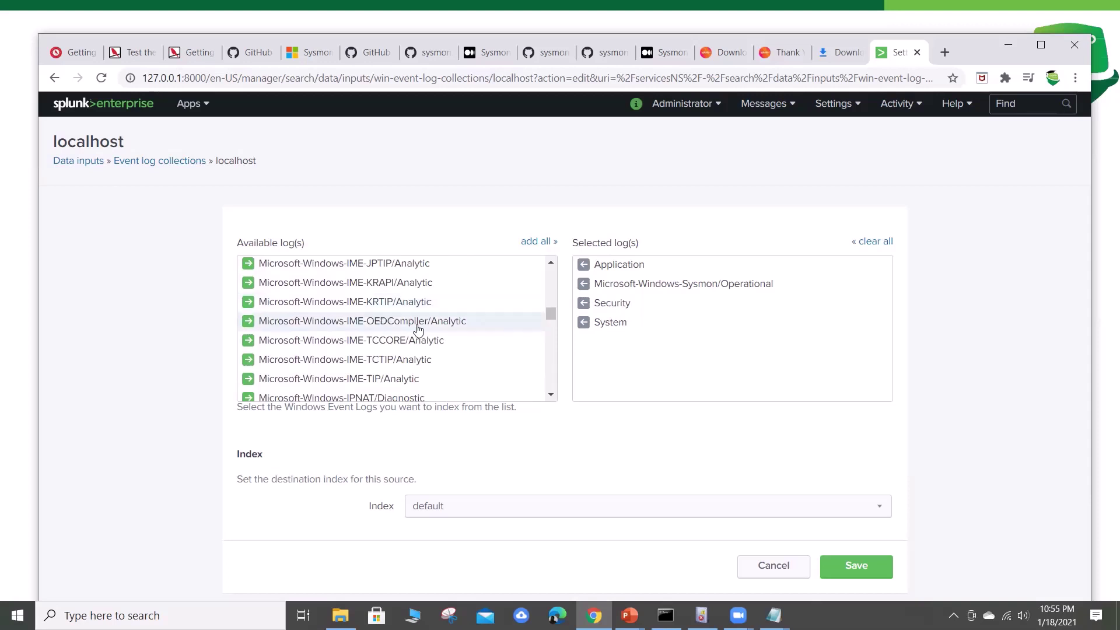
left_click_drag(550, 315, 549, 274)
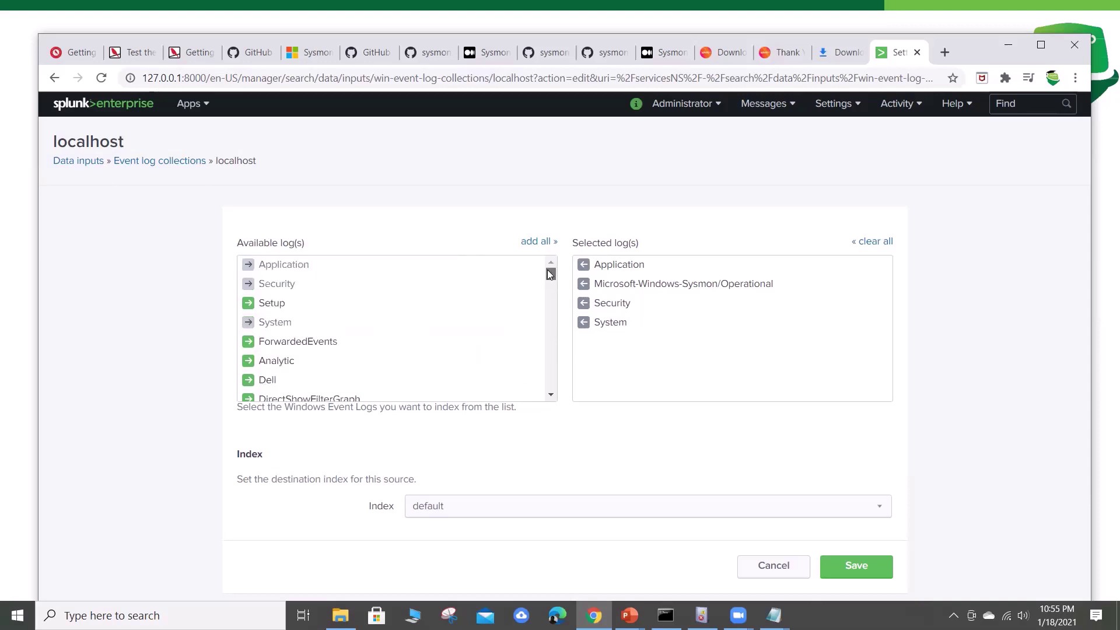
left_click(551, 395)
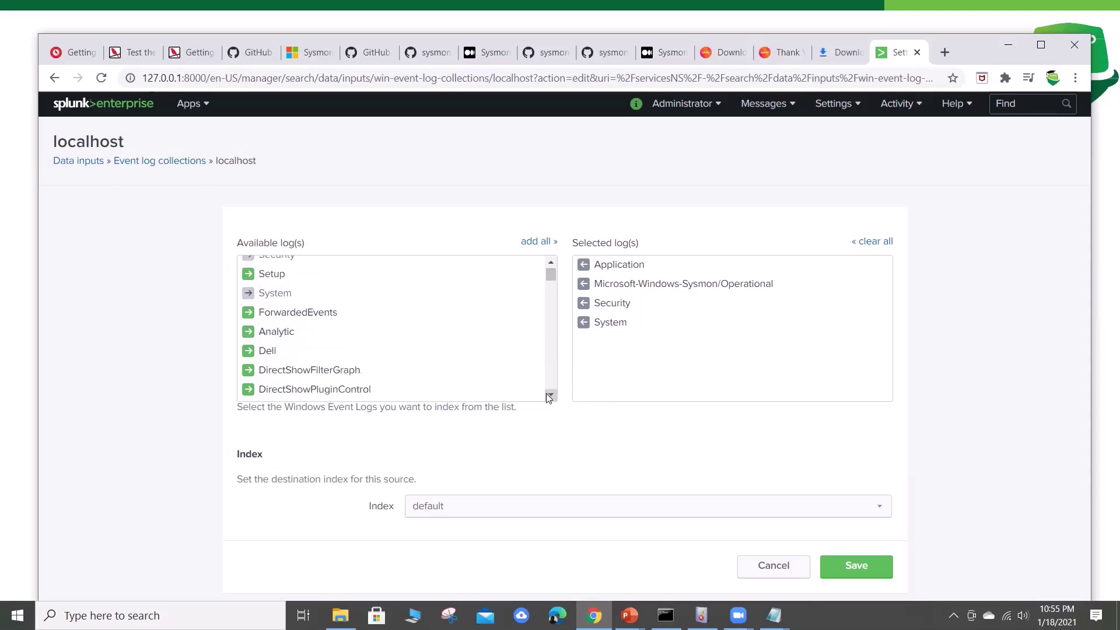
left_click(551, 395)
left_click(550, 396)
left_click(551, 396)
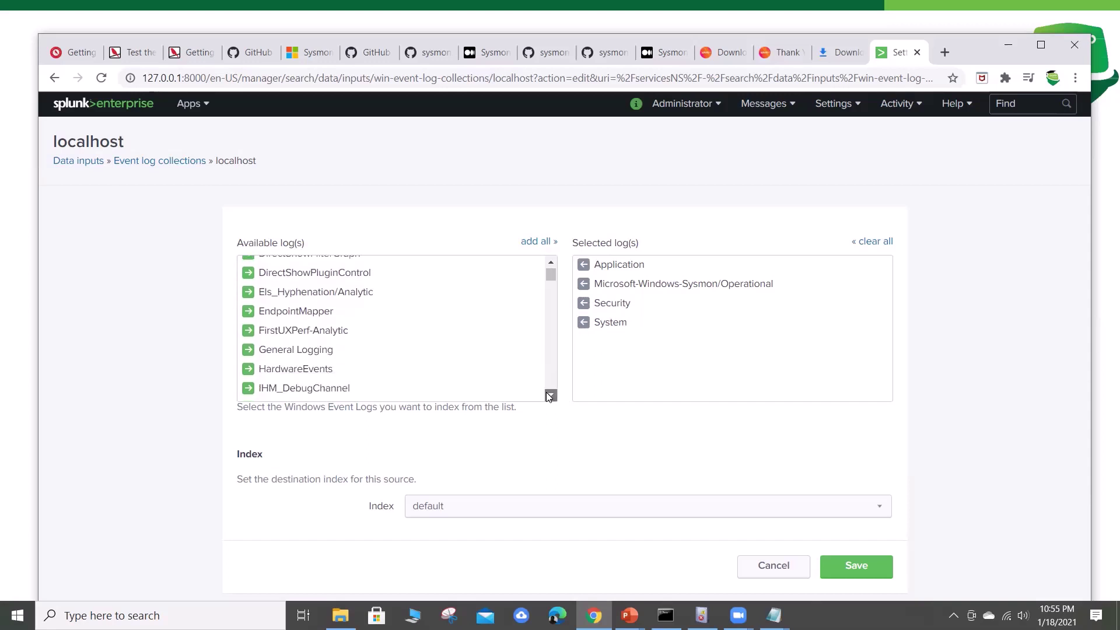
left_click(550, 396)
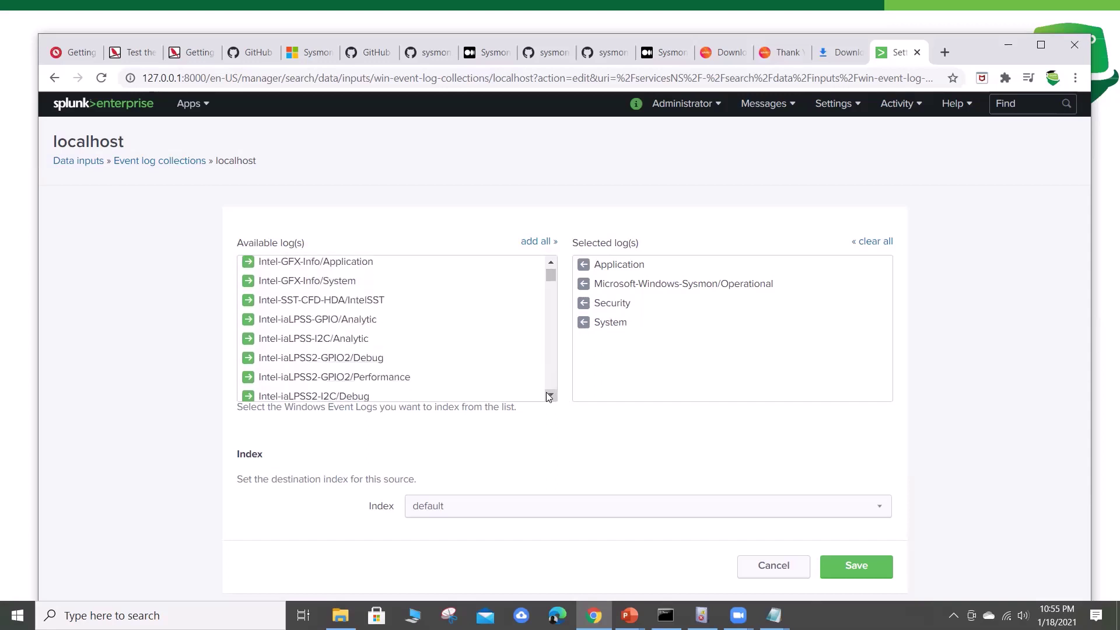
left_click(551, 395)
left_click(550, 395)
left_click(550, 396)
left_click(550, 396)
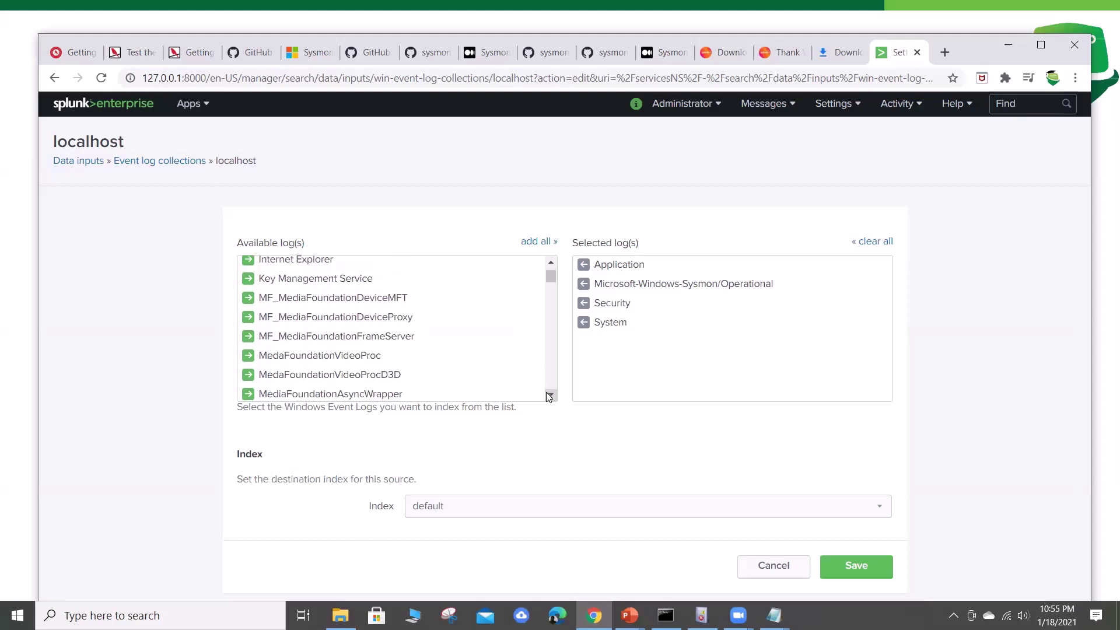
left_click(550, 396)
left_click(551, 395)
left_click(550, 395)
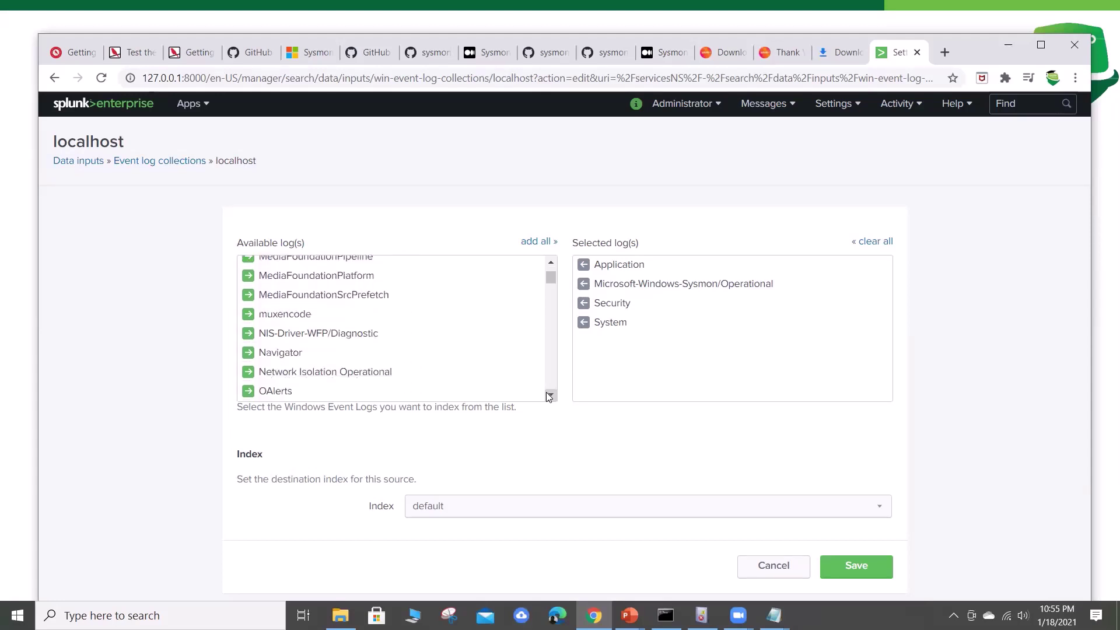
left_click(551, 396)
left_click(550, 396)
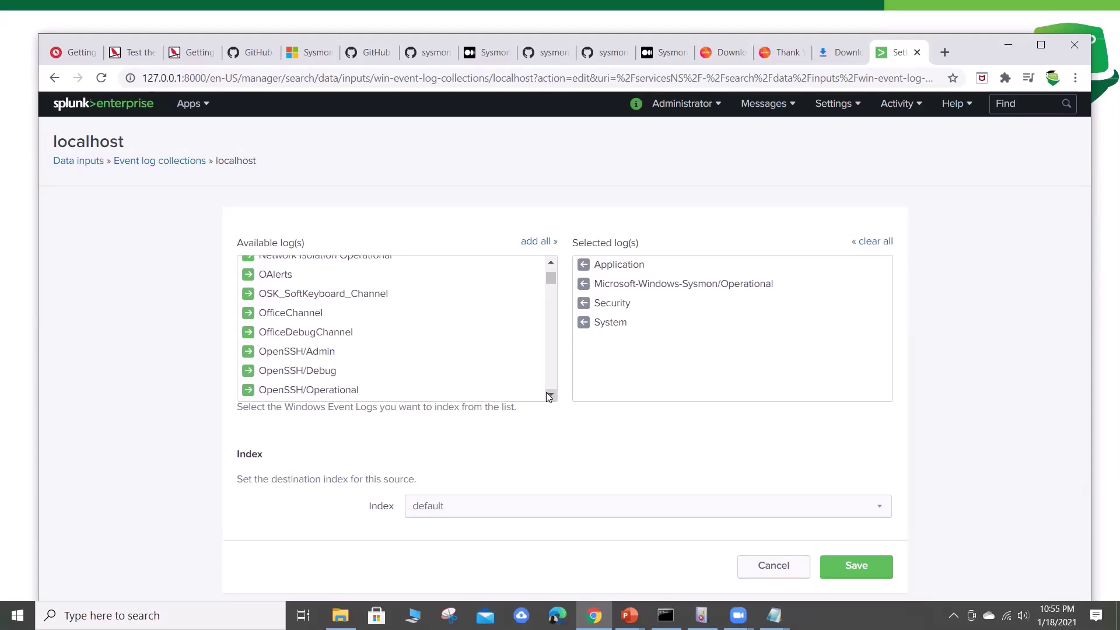
left_click(550, 396)
left_click(550, 396)
left_click(550, 395)
left_click(550, 396)
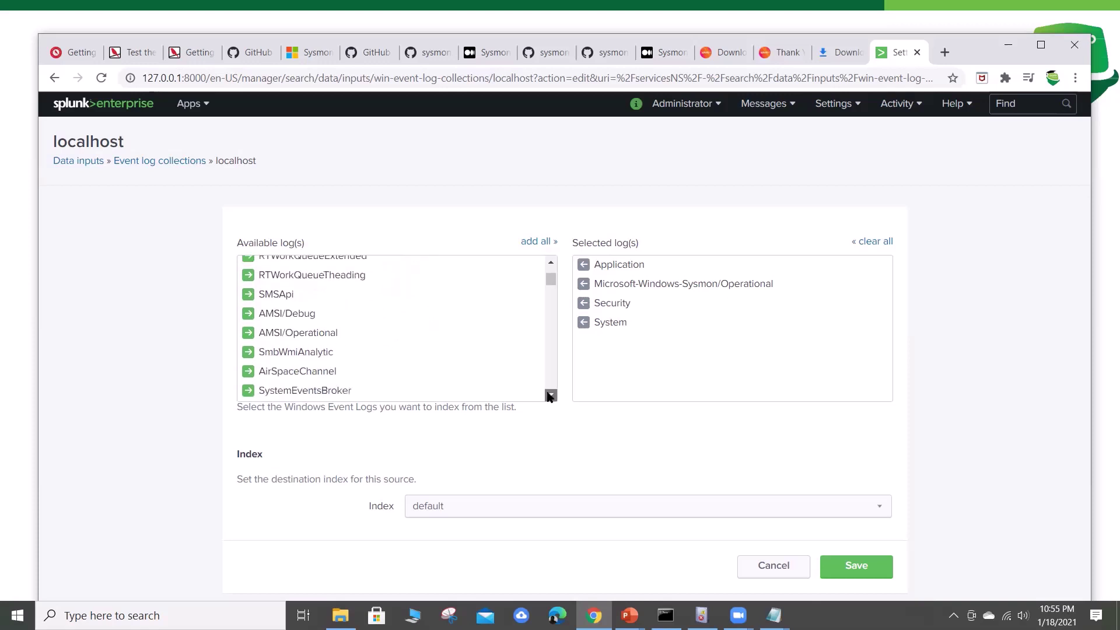
left_click(550, 395)
left_click(550, 396)
left_click(550, 395)
left_click(550, 395)
left_click(550, 396)
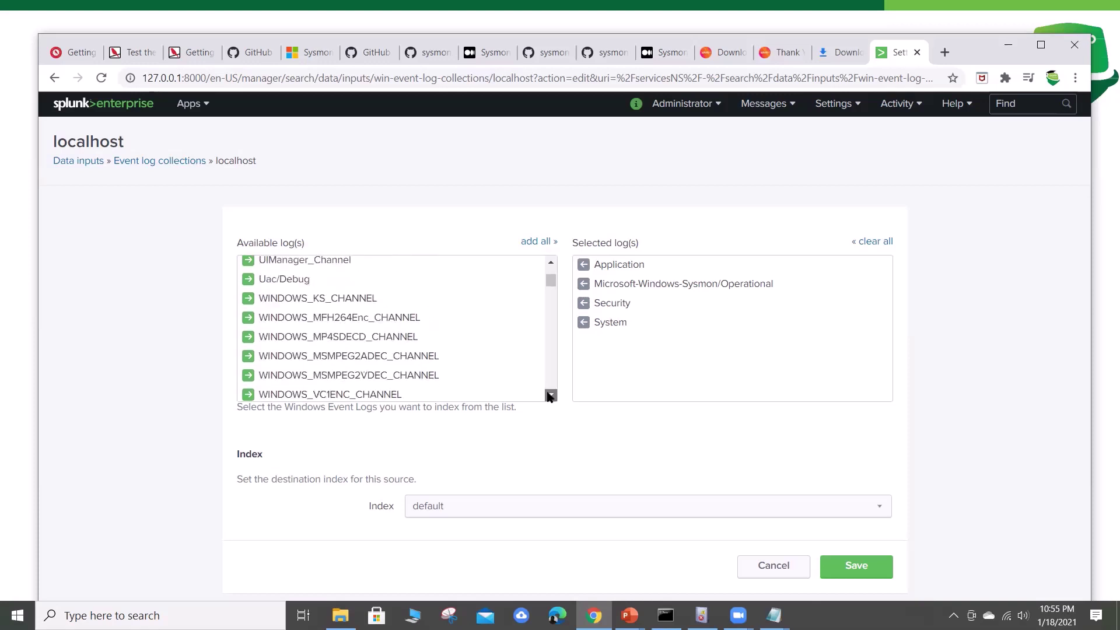
left_click(551, 396)
left_click(550, 395)
left_click(550, 396)
left_click(550, 396)
left_click(550, 395)
left_click(550, 396)
left_click(550, 396)
left_click(550, 396)
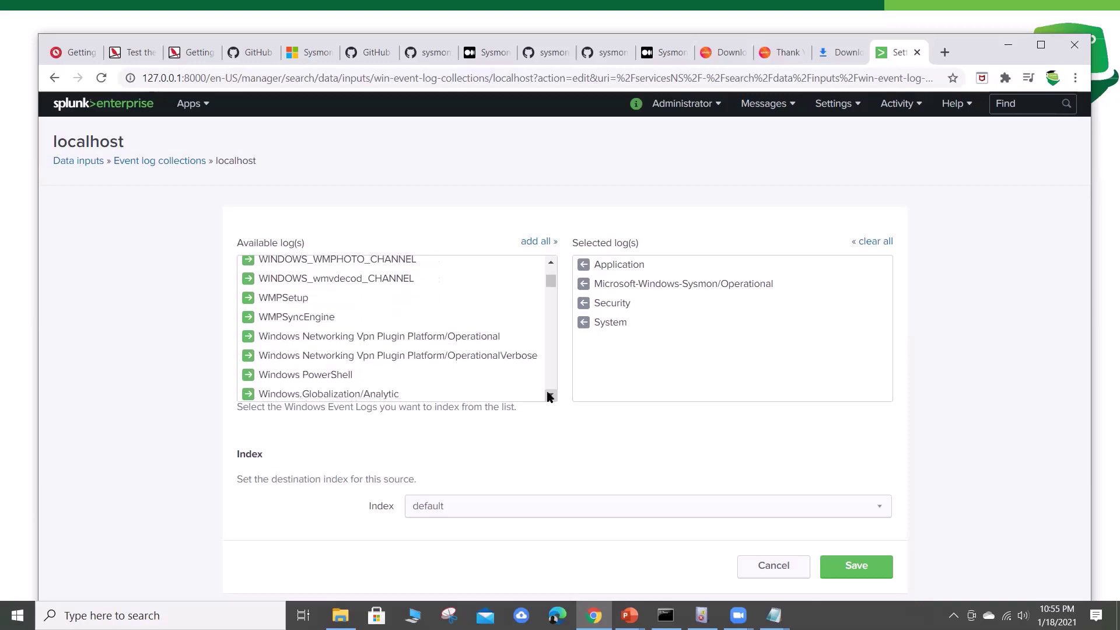
left_click(550, 396)
left_click(550, 396)
left_click(550, 396)
left_click(550, 395)
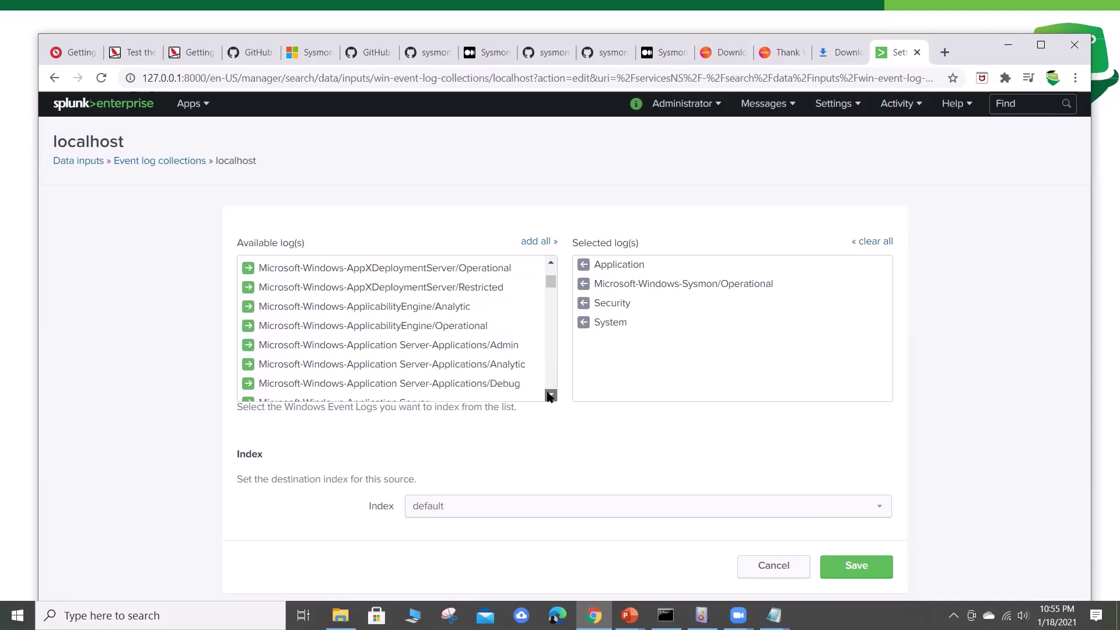
left_click(550, 395)
left_click(550, 396)
left_click(551, 396)
left_click(550, 395)
left_click(551, 395)
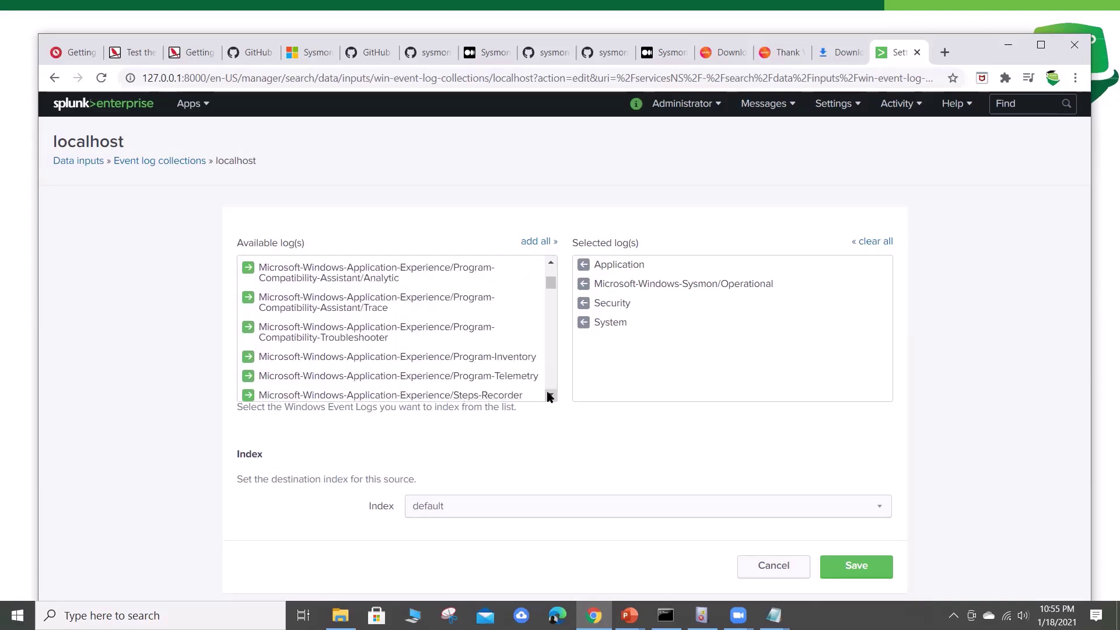
left_click(550, 395)
left_click(551, 396)
left_click(551, 395)
left_click(550, 396)
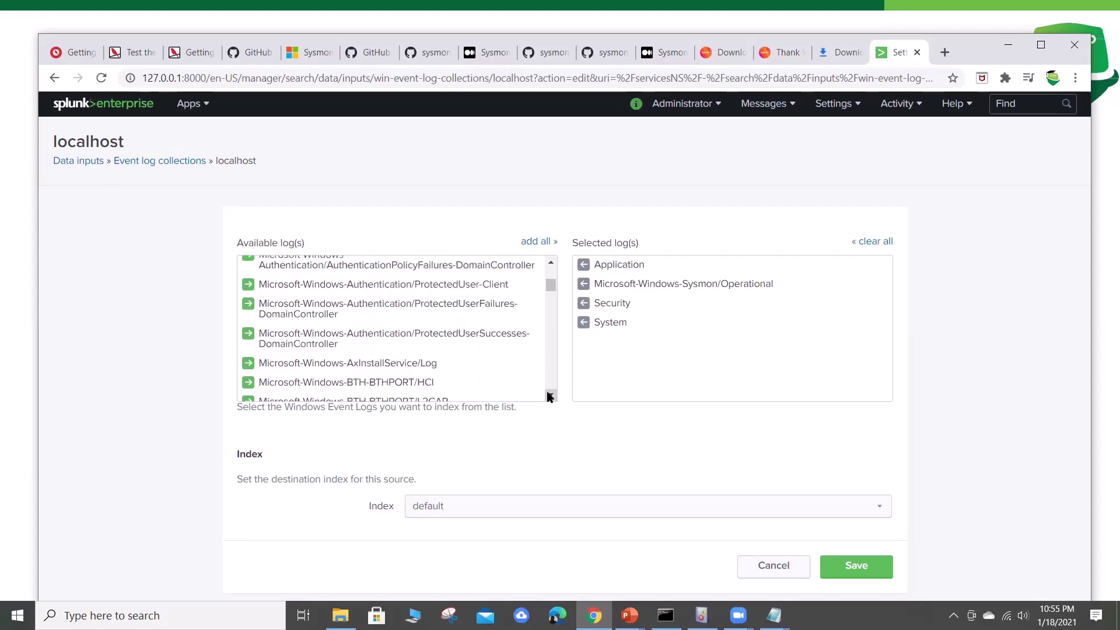
left_click(550, 395)
left_click(550, 395)
left_click(551, 395)
left_click(550, 396)
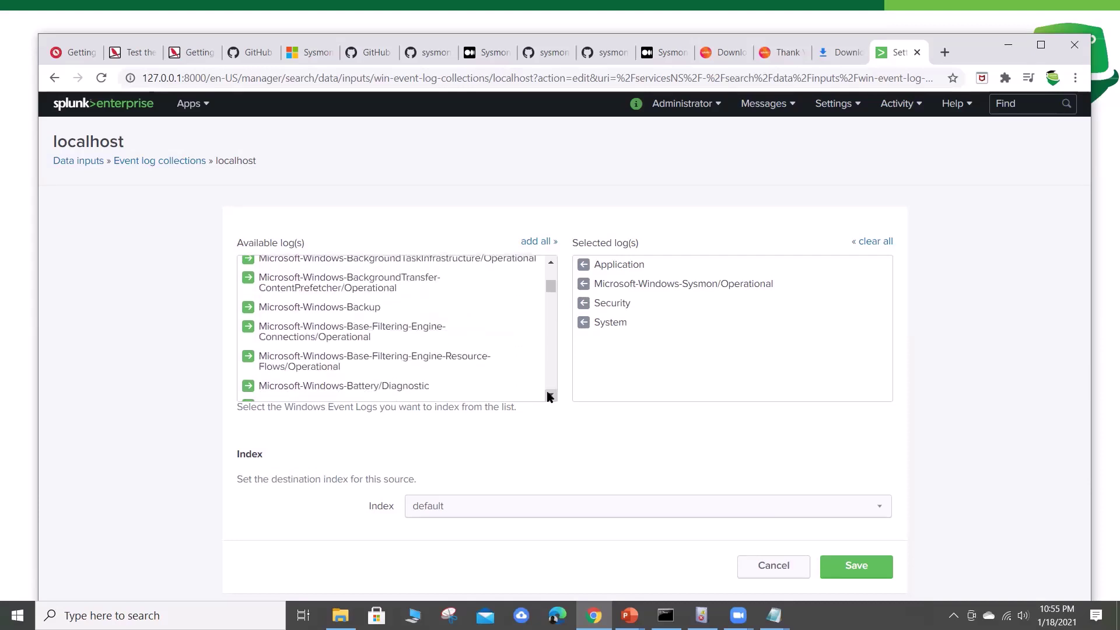
left_click(550, 395)
left_click(550, 396)
left_click(550, 395)
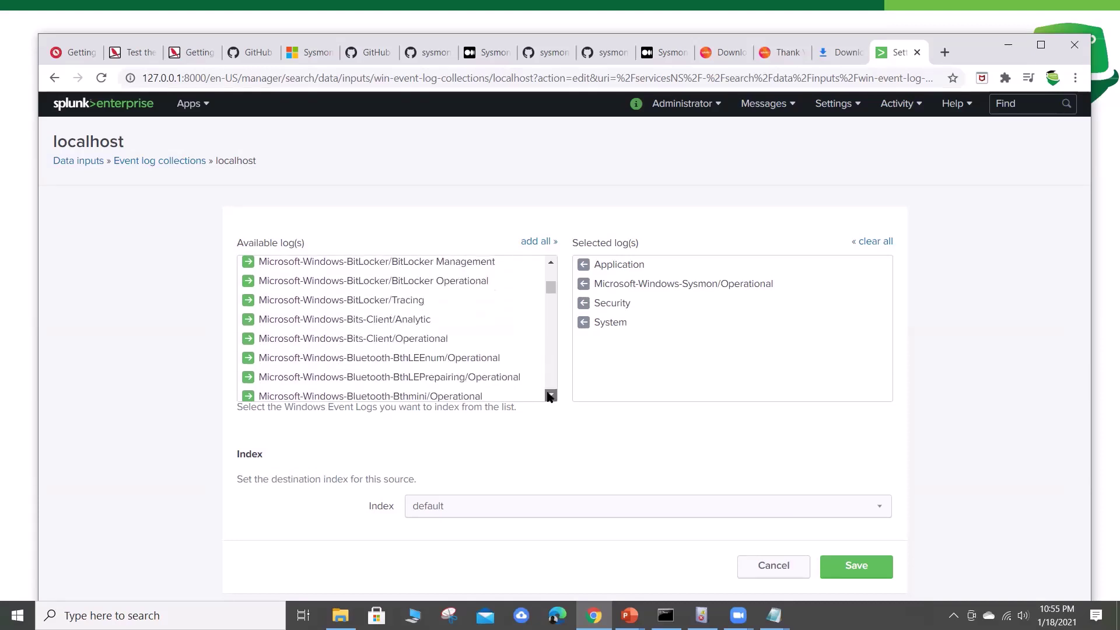
left_click(550, 395)
left_click(550, 395)
left_click(550, 396)
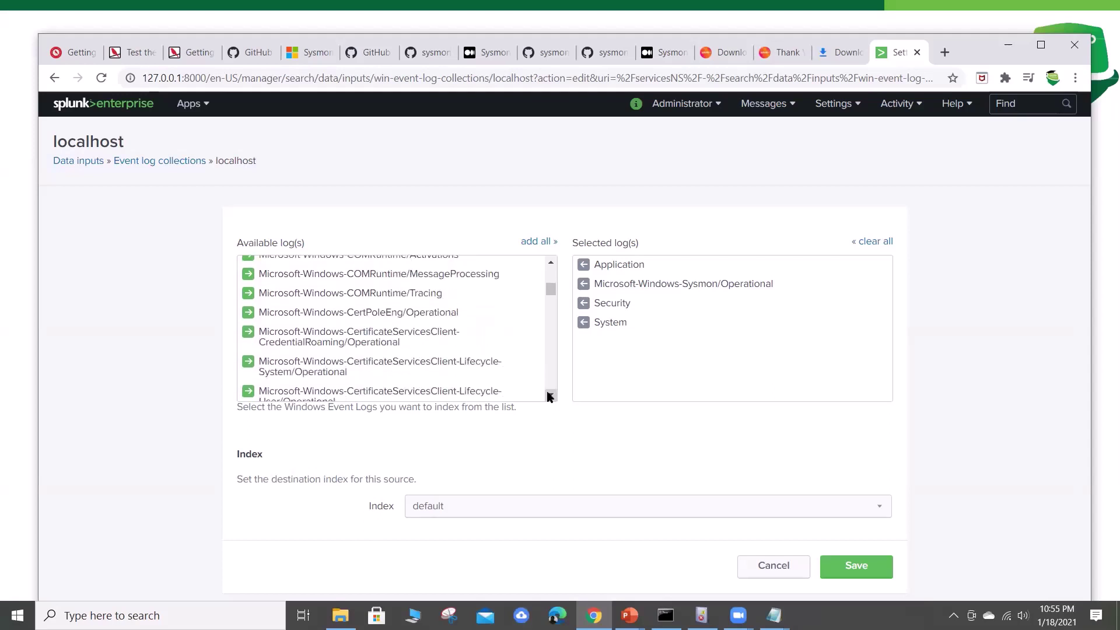
left_click(551, 396)
left_click(550, 395)
left_click(550, 395)
left_click(551, 395)
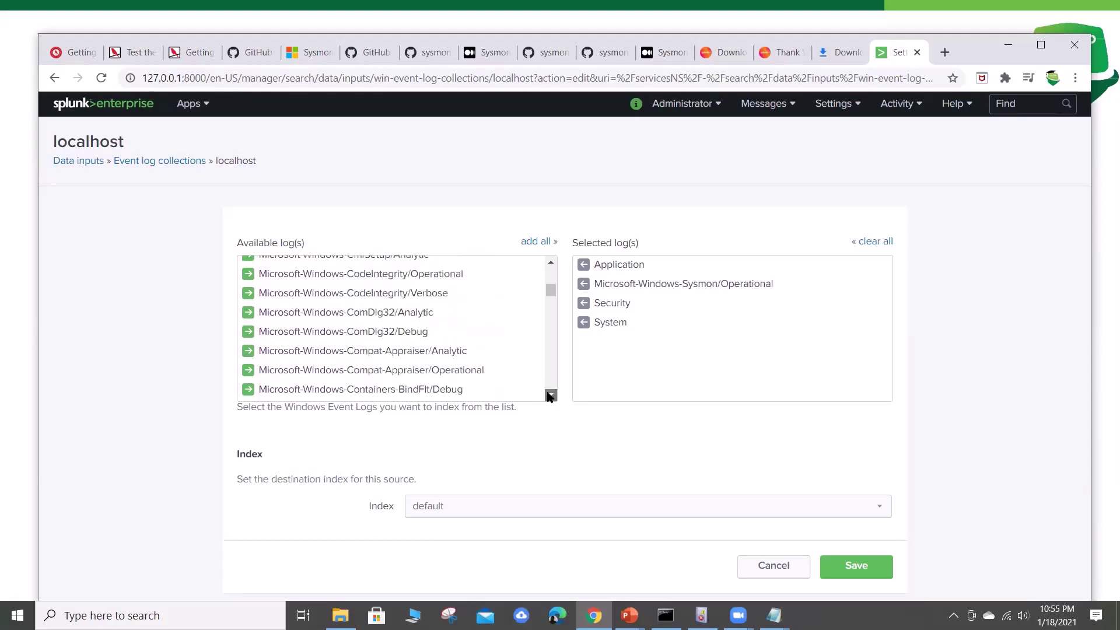
left_click(550, 396)
left_click(550, 395)
left_click(550, 396)
left_click(550, 396)
left_click(550, 396)
left_click(550, 396)
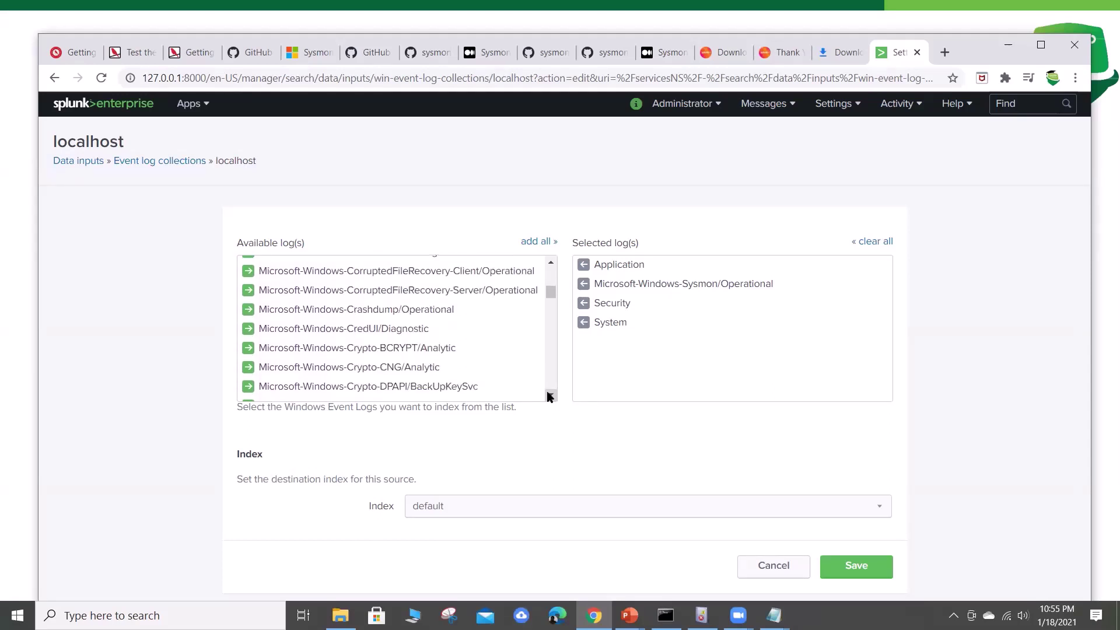
left_click(550, 395)
left_click(550, 396)
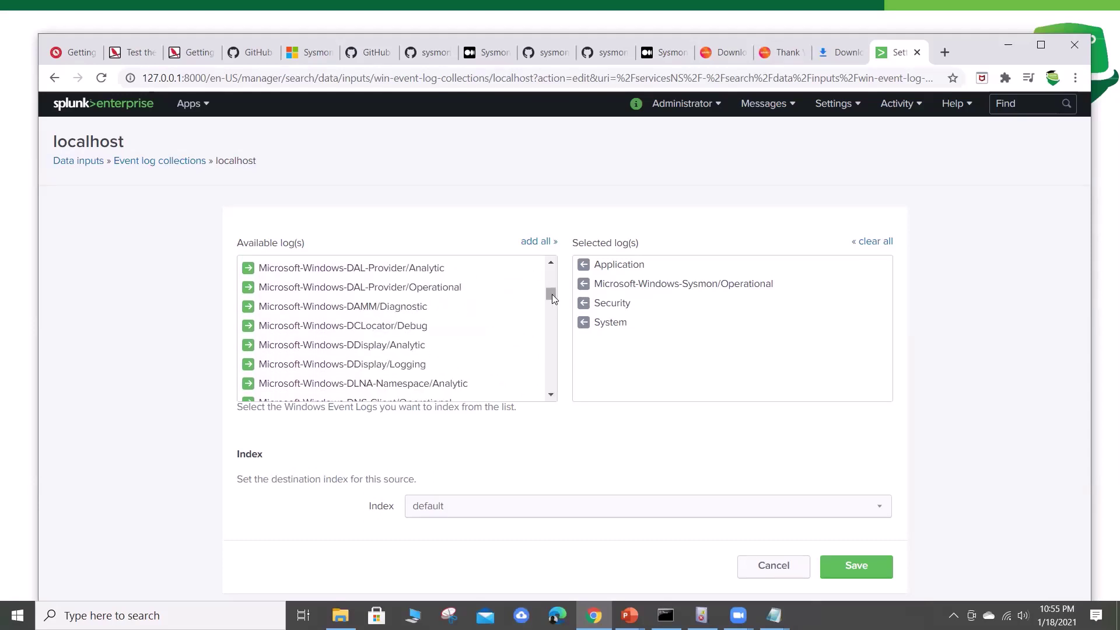
left_click_drag(552, 300, 550, 387)
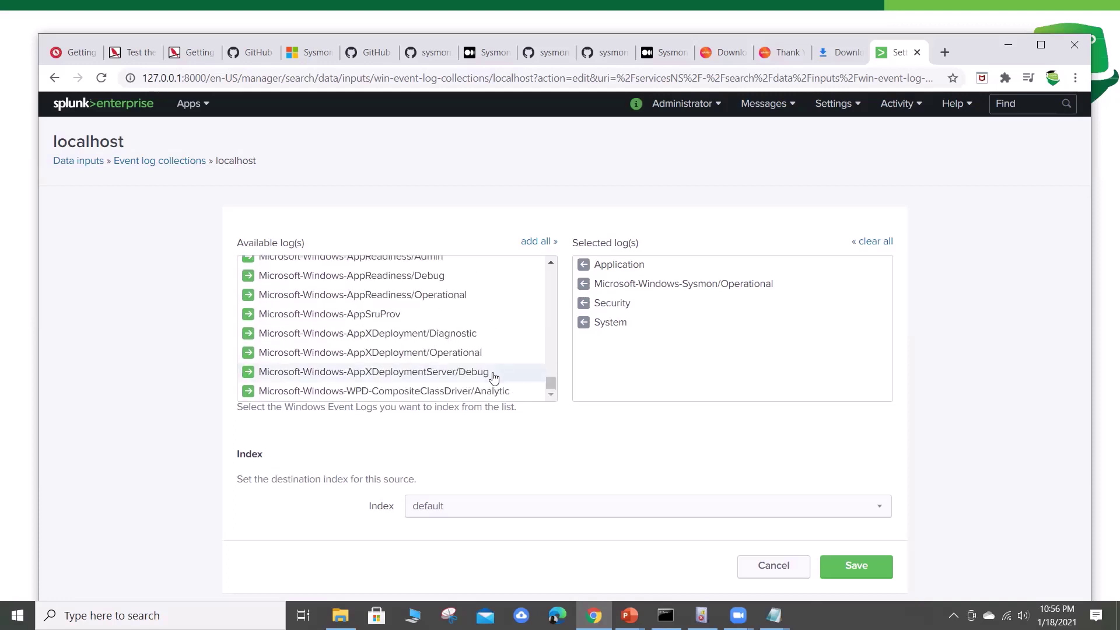
Step: Set the localhost event log collection's index to main and save it
left_click(517, 507)
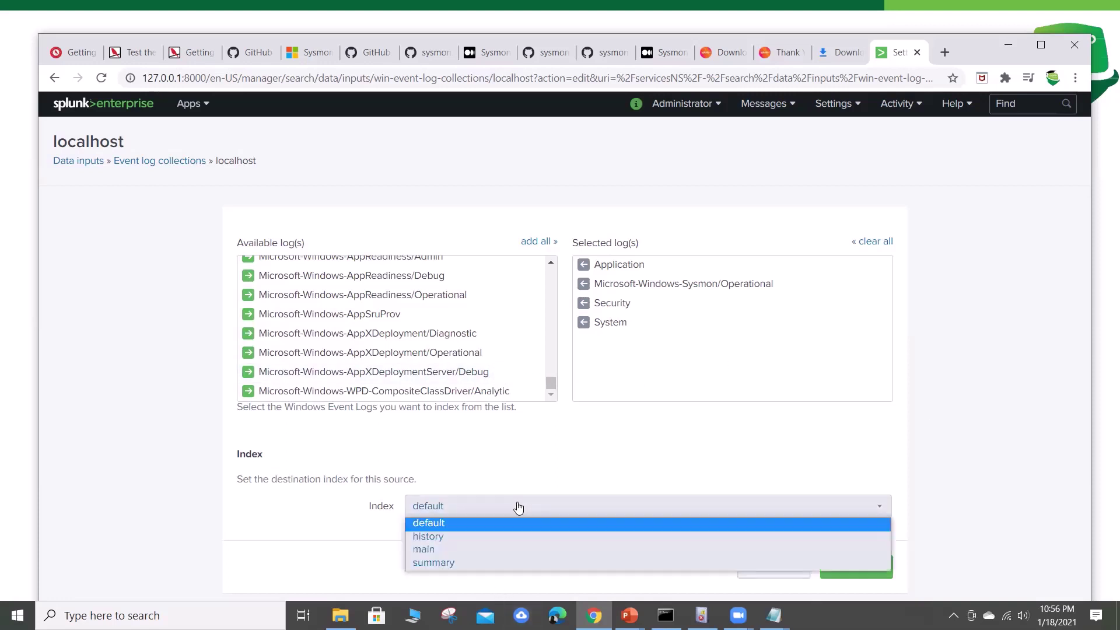
left_click(459, 550)
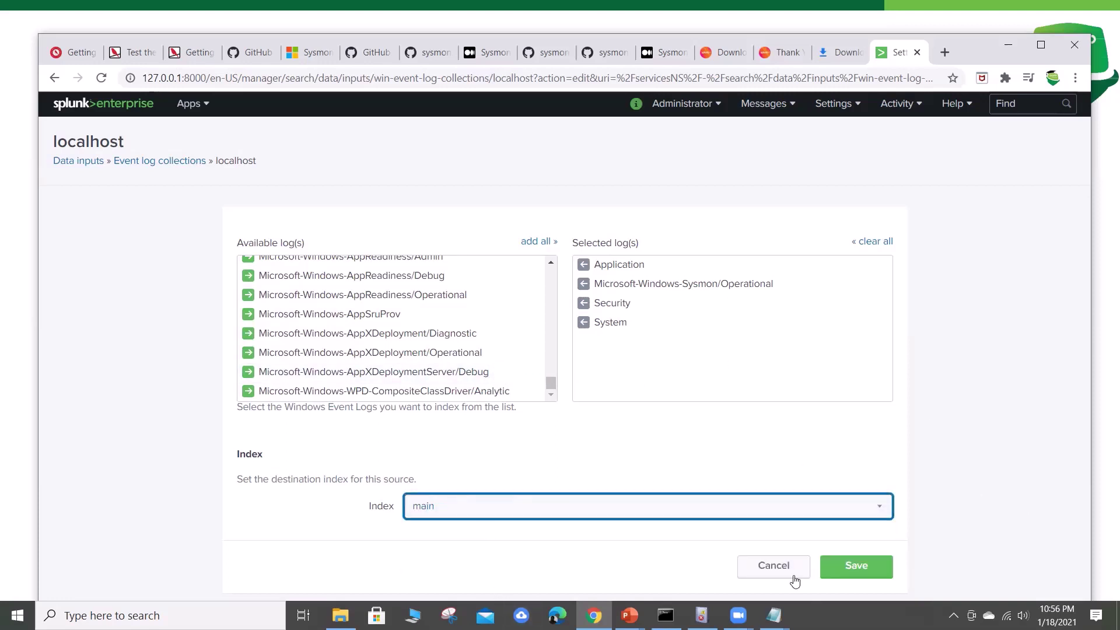
left_click(858, 564)
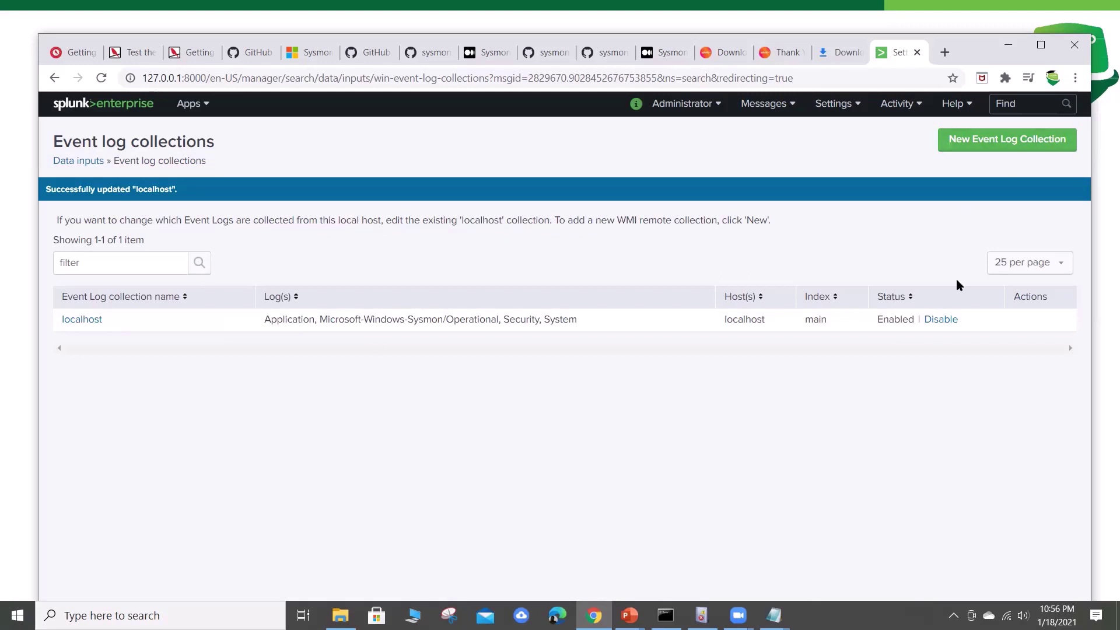
Step: Open the Search & Reporting app's search bar
left_click(190, 104)
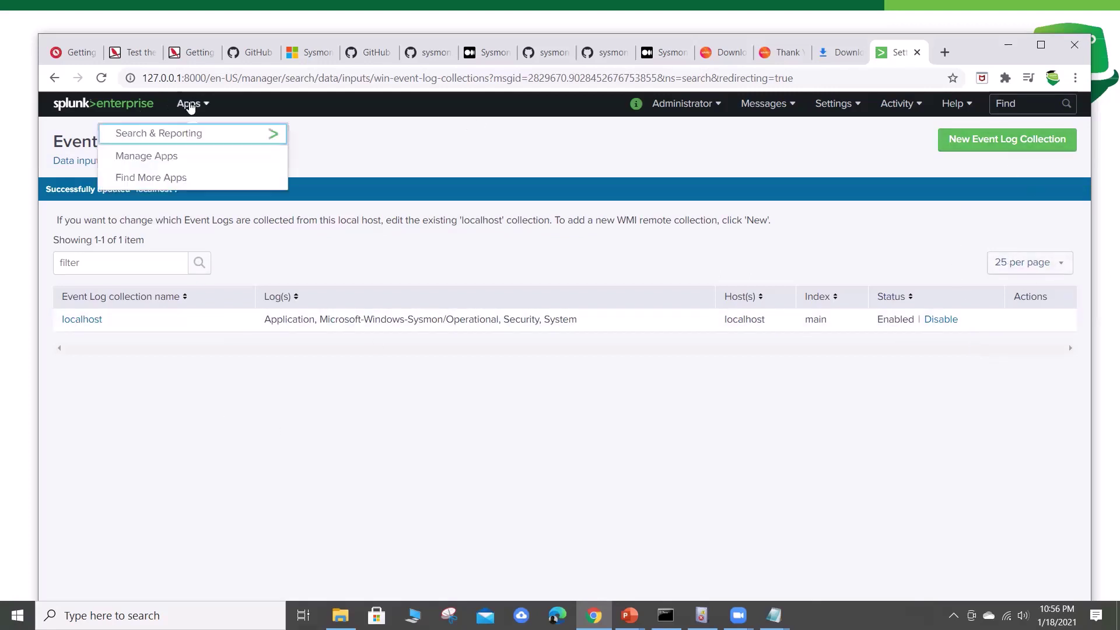
left_click(153, 134)
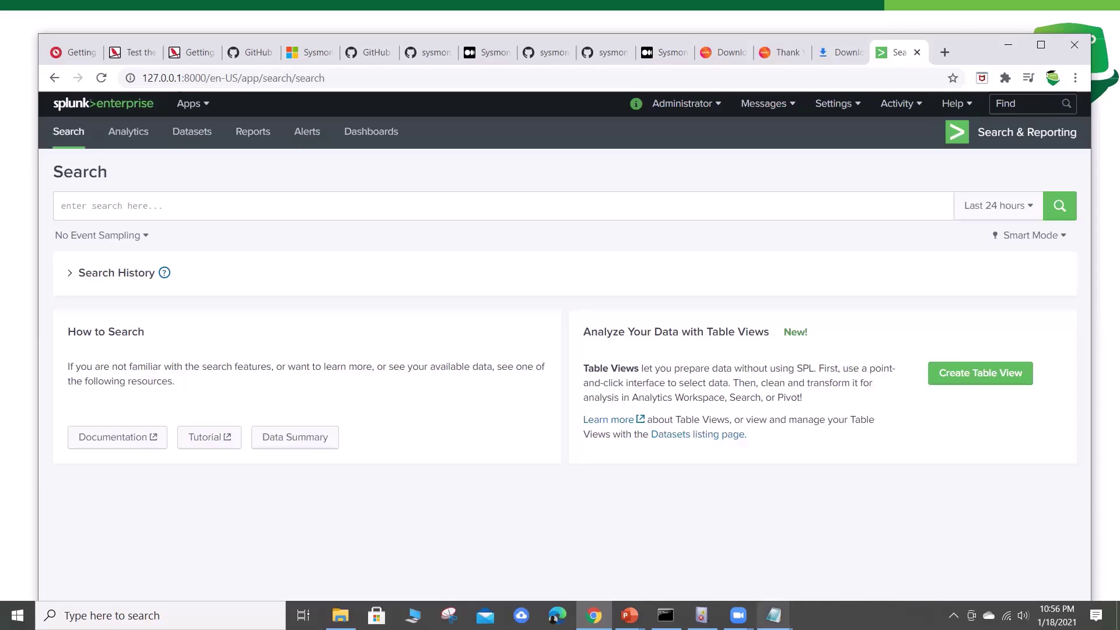
left_click(321, 207)
Step: Search index=main and inspect the source field's values for the 15,136 events
type("i")
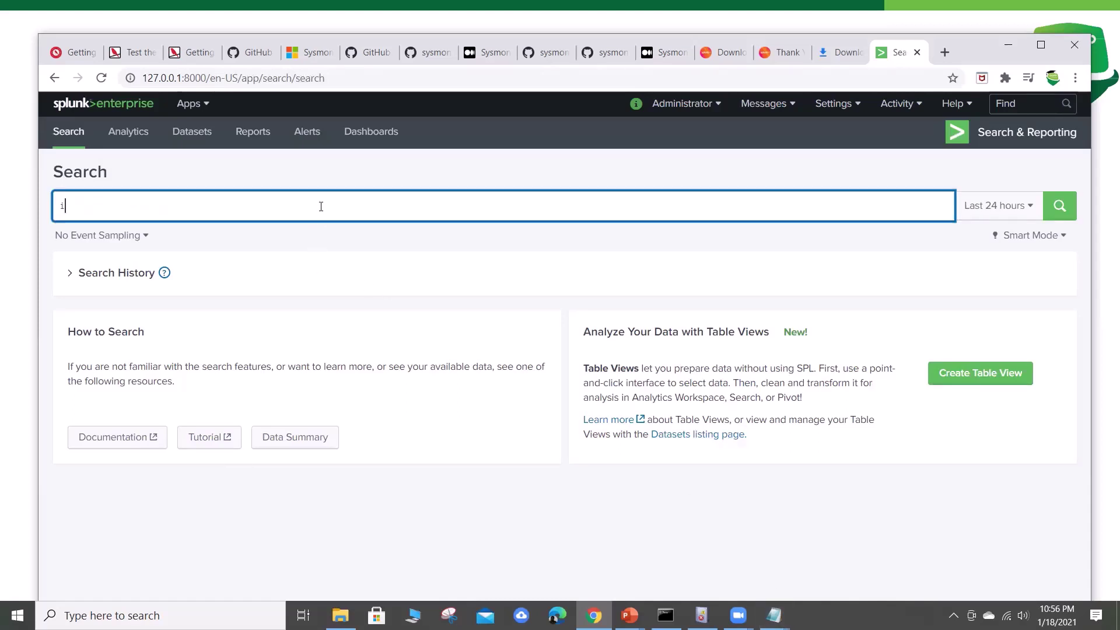
type("ndex=main")
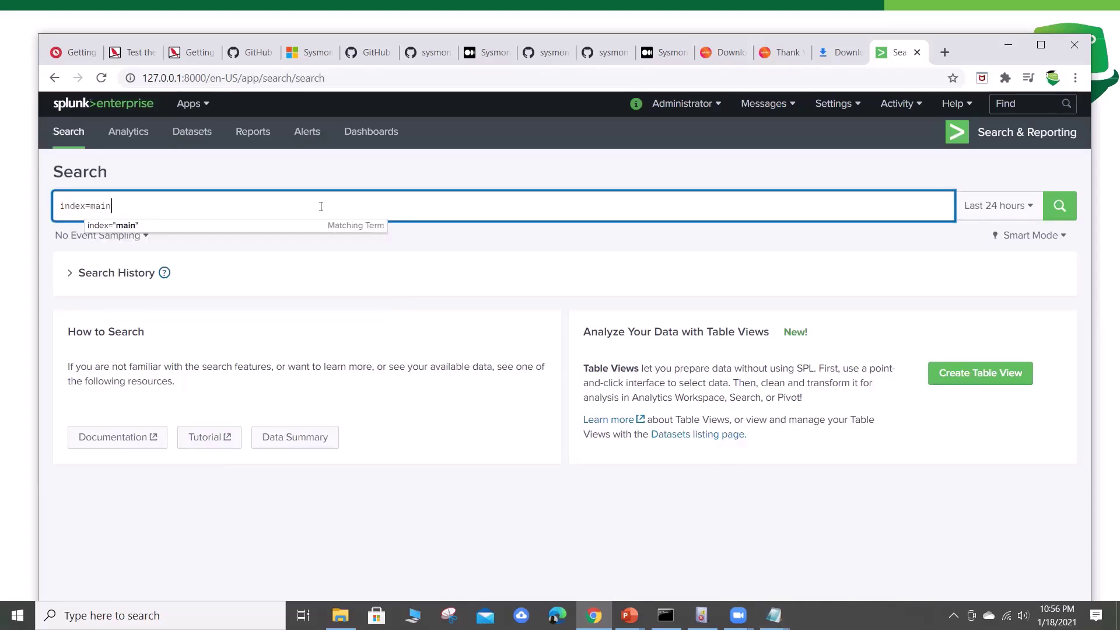
key("Return")
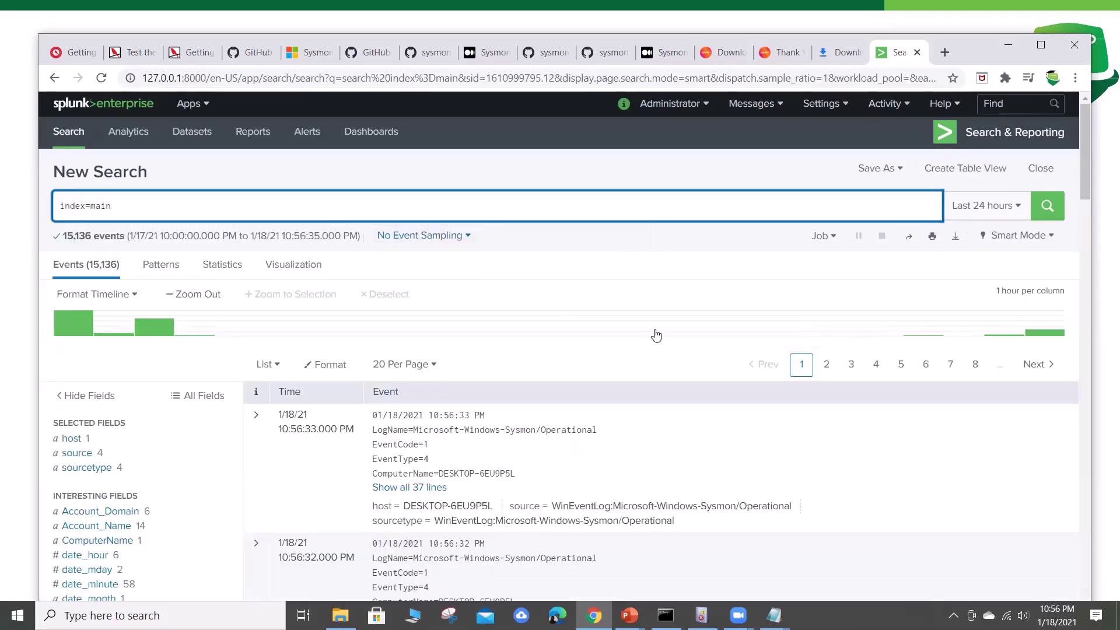
scroll(656, 333, "down", 4)
left_click(87, 236)
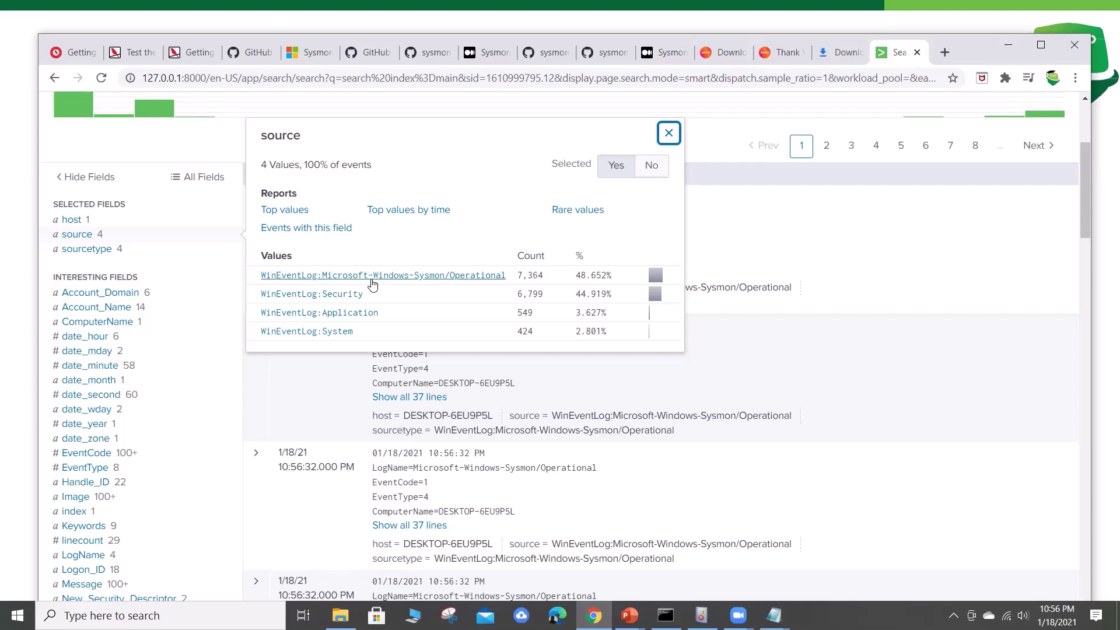
left_click(669, 133)
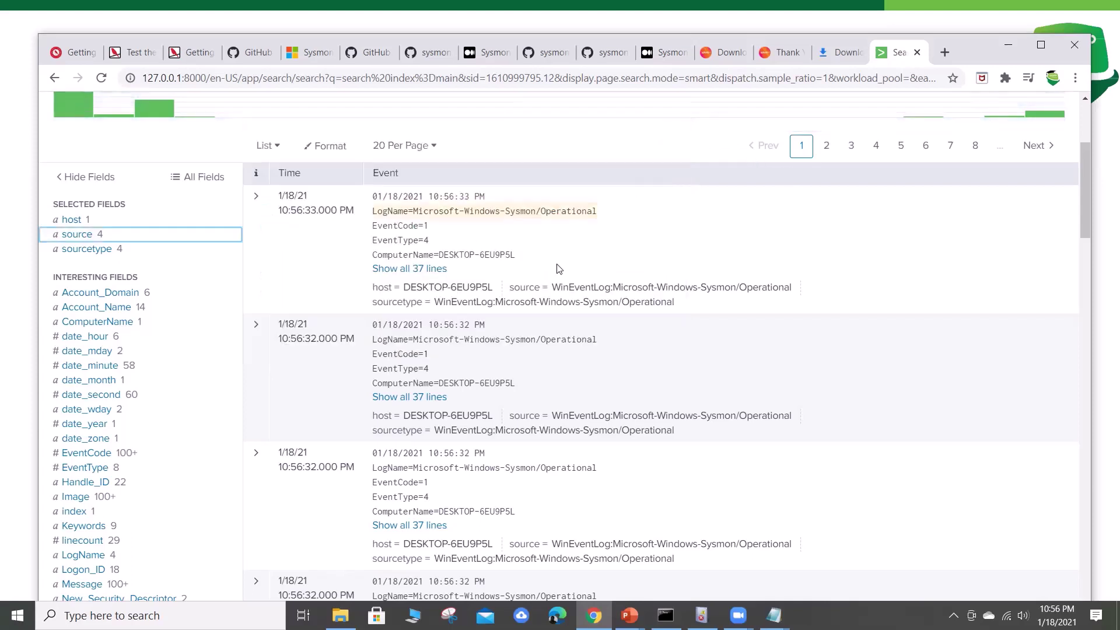
left_click(78, 236)
Step: Filter to the Sysmon Operational source and show events as a List after trying Raw and Table
left_click(357, 274)
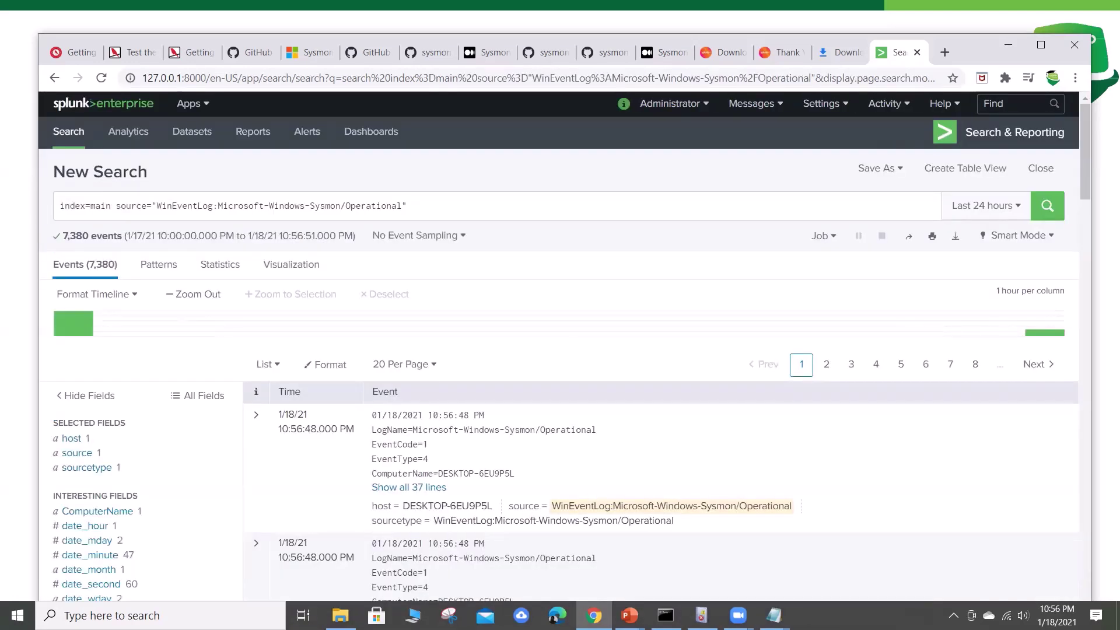
left_click(268, 365)
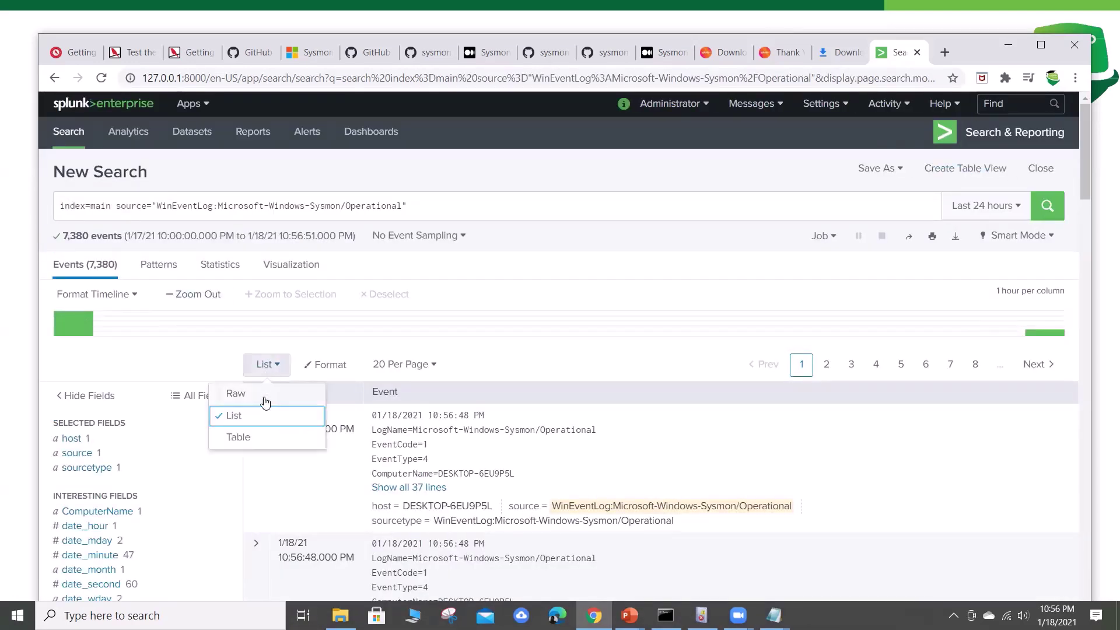
left_click(263, 396)
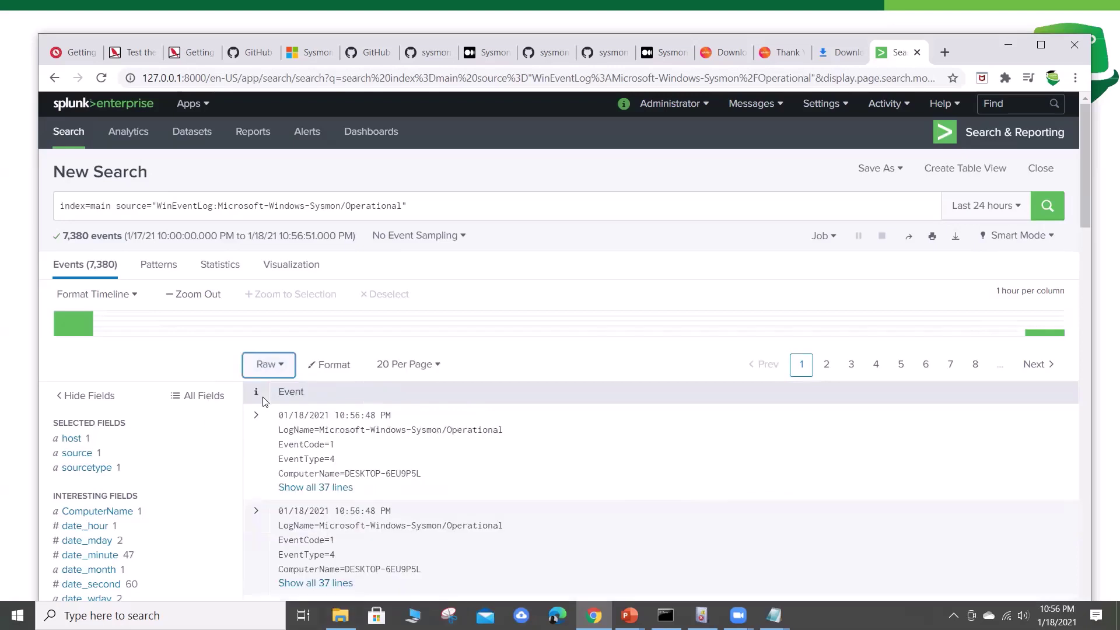
left_click(262, 361)
left_click(244, 437)
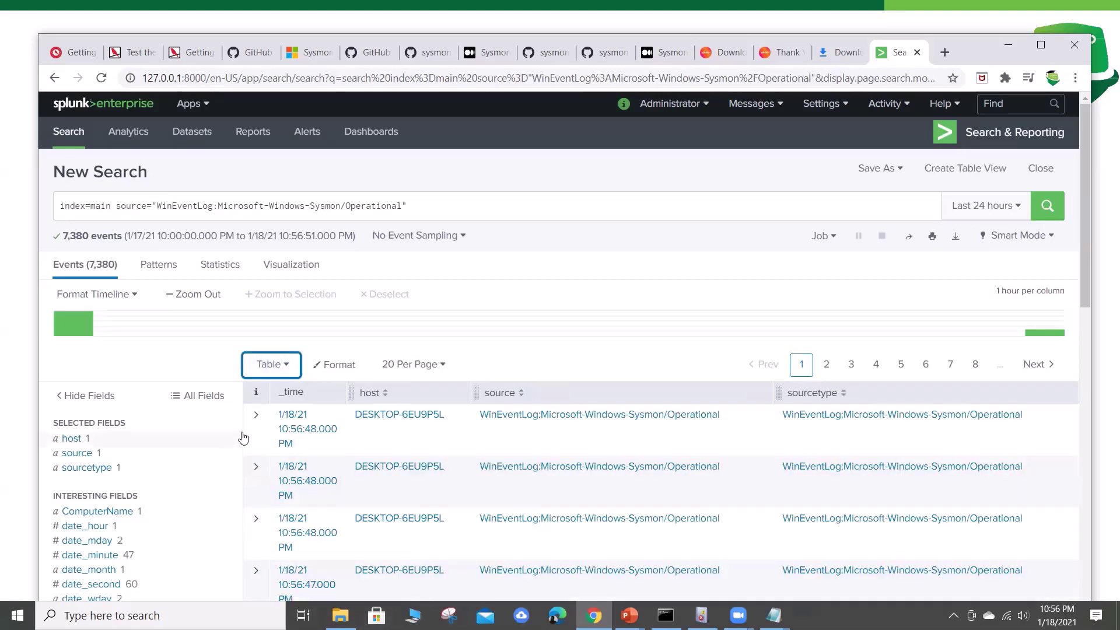
left_click(273, 364)
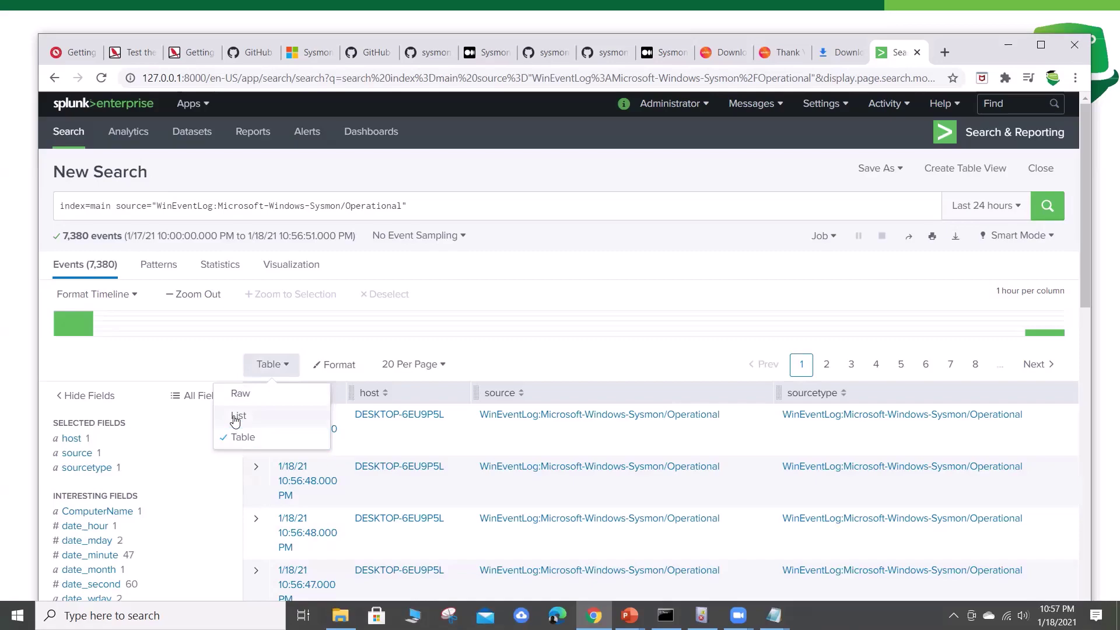
left_click(237, 416)
Step: Expand the first event to show all 37 lines
scroll(607, 420, "down", 3)
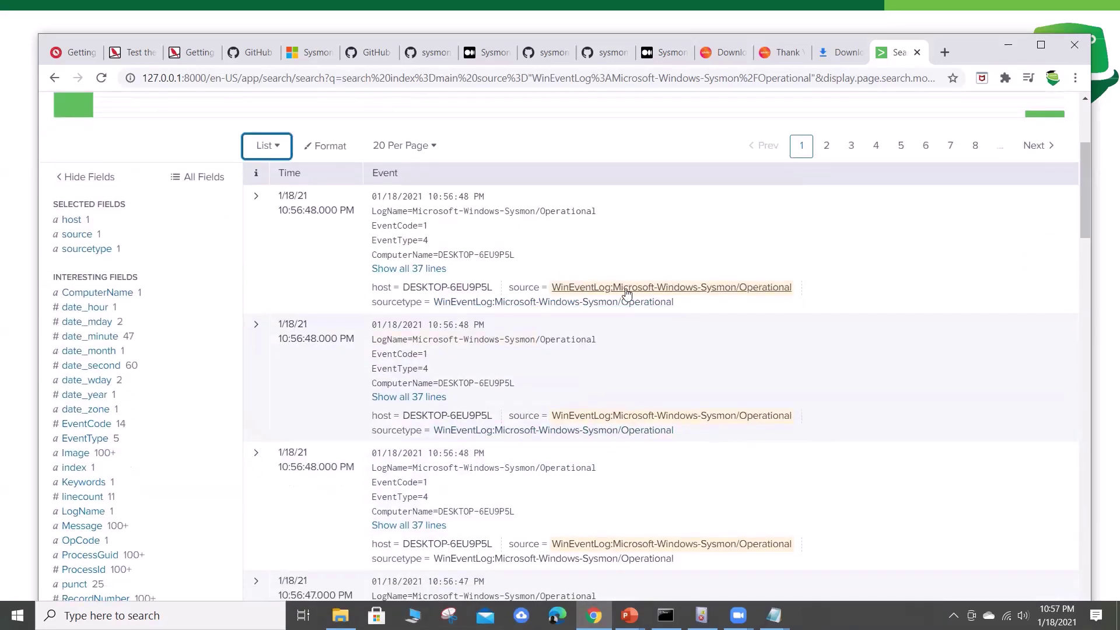
left_click(385, 272)
scroll(735, 397, "down", 1)
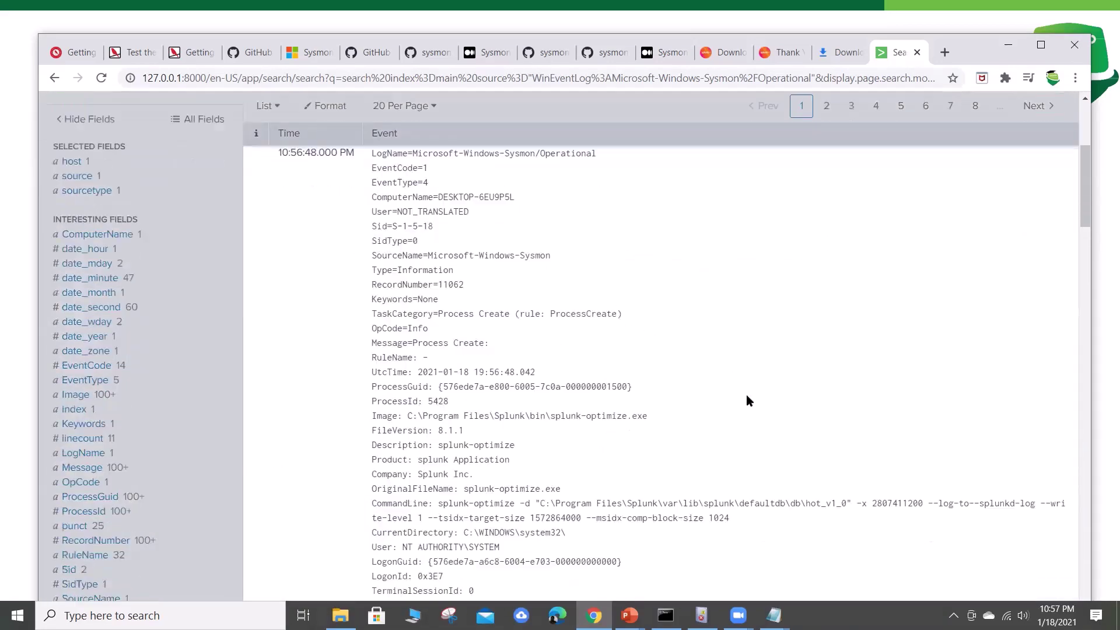
scroll(749, 400, "down", 3)
scroll(749, 400, "up", 8)
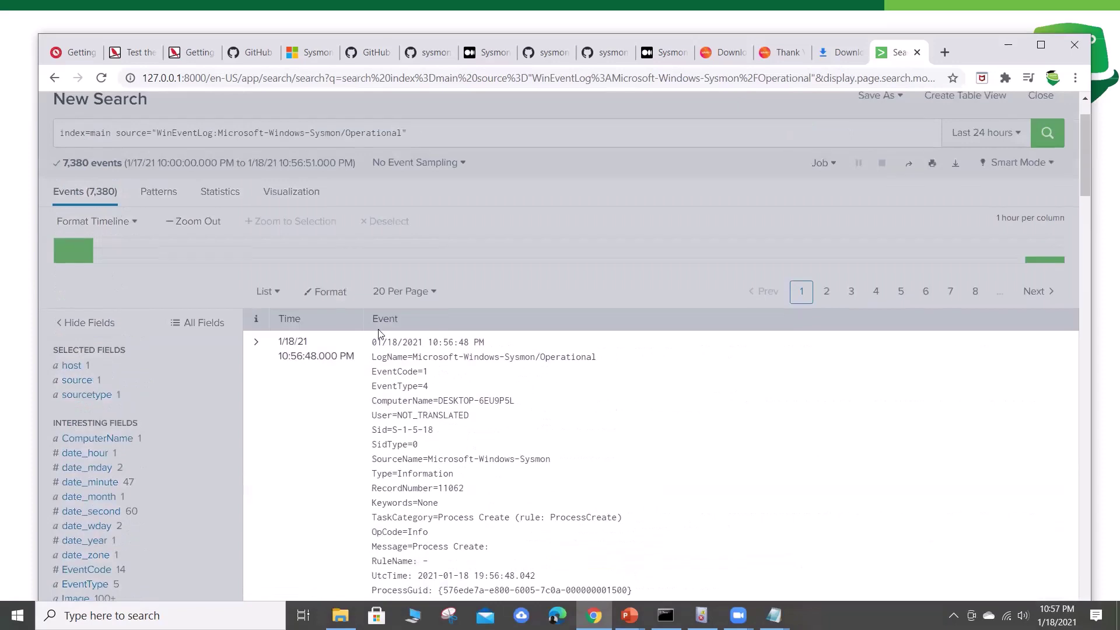
Step: Preview the sourcetype, Message, ProcessGuid and _time summaries for the first event
left_click(257, 344)
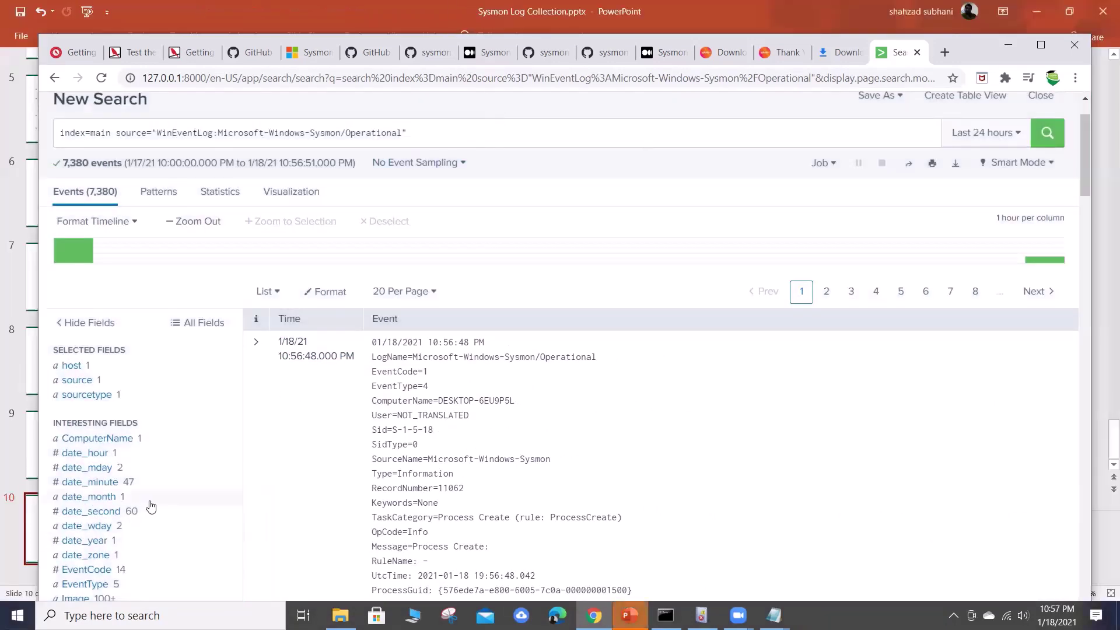
scroll(168, 318, "down", 3)
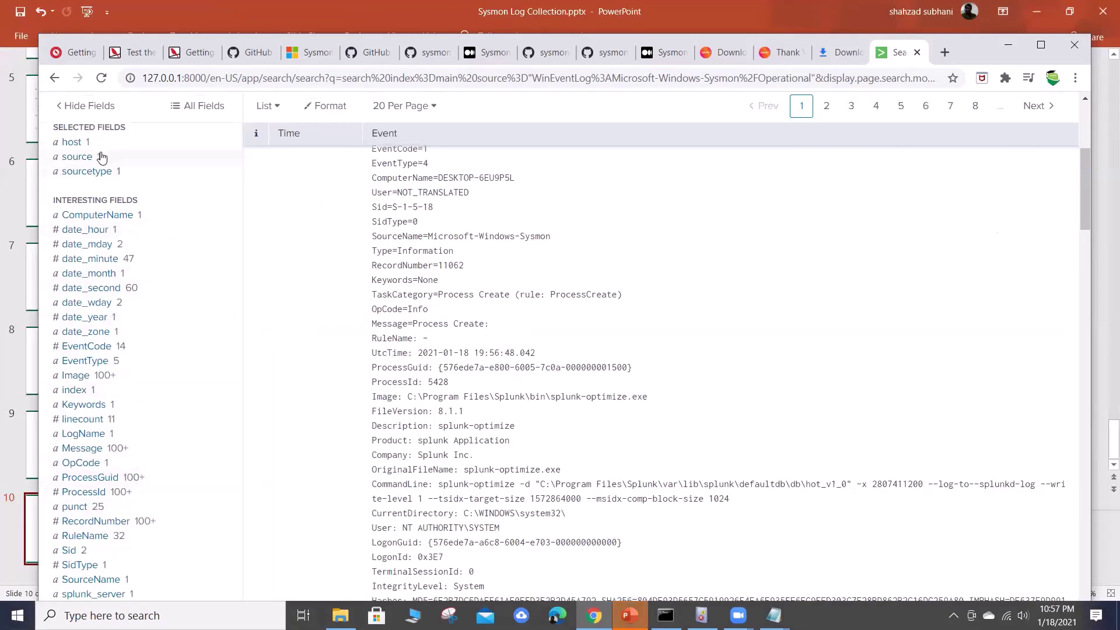
left_click(82, 173)
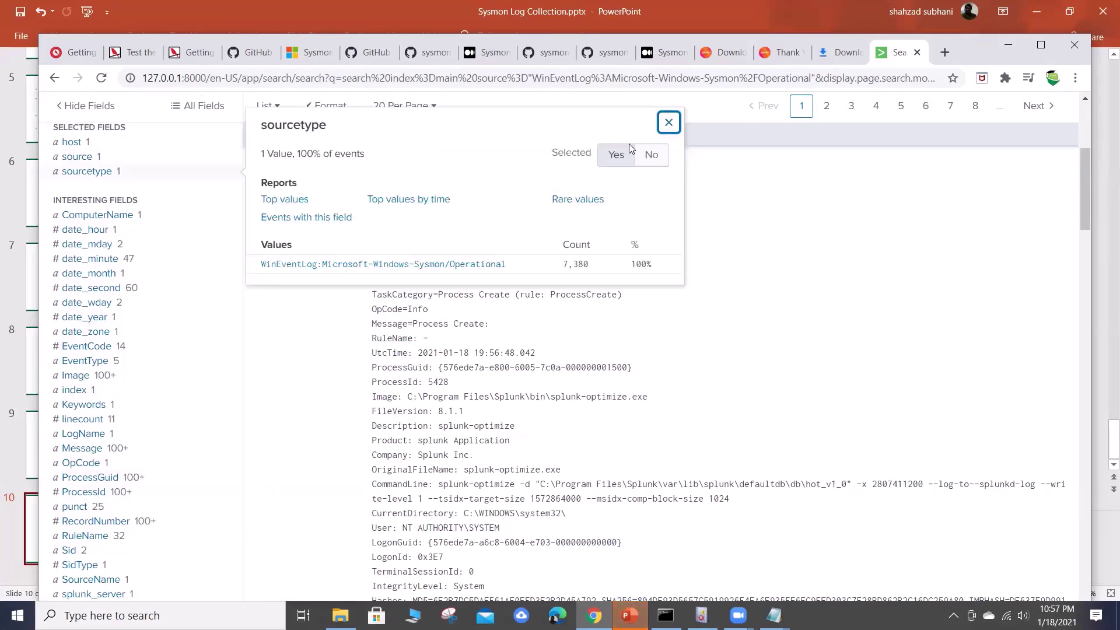
left_click(668, 122)
left_click(102, 453)
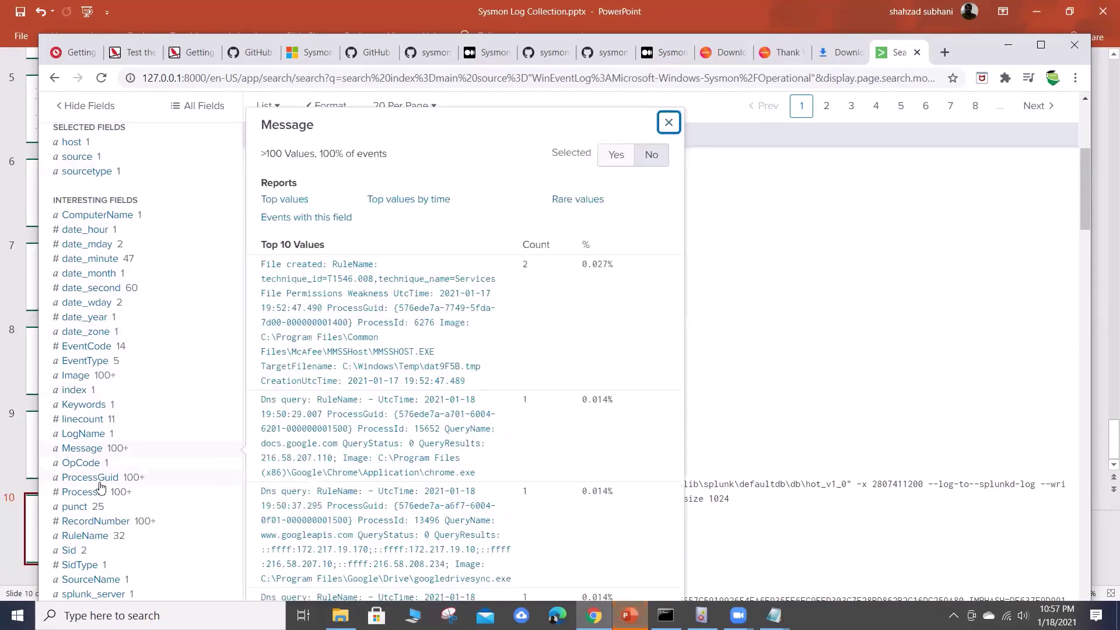
left_click(99, 482)
left_click(668, 284)
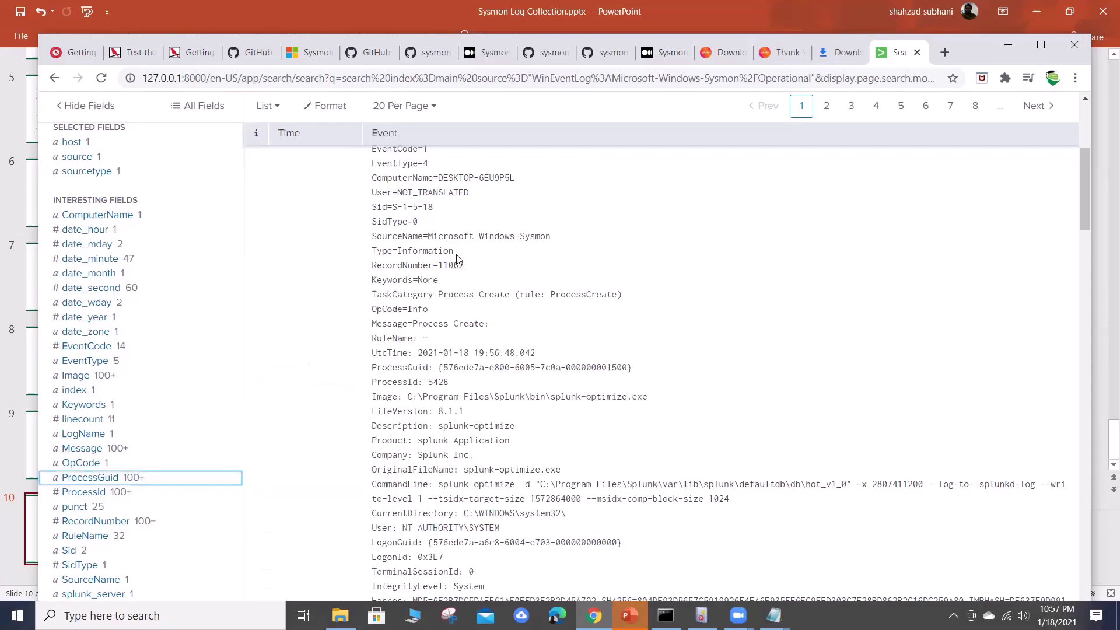
left_click(326, 252)
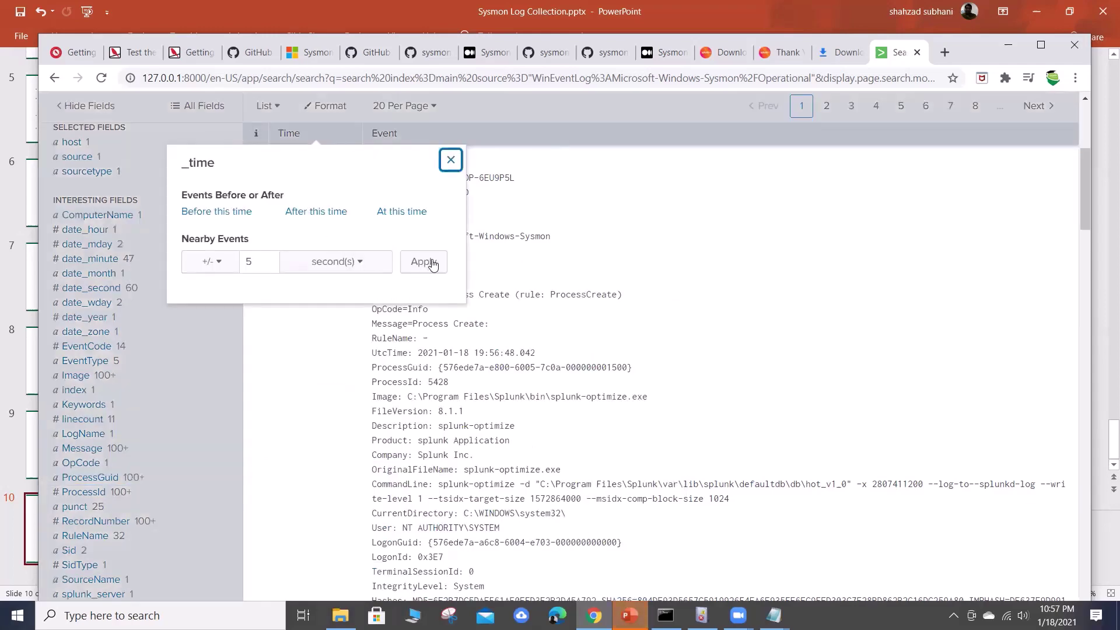
left_click(449, 160)
Step: Show the first event's fields table, including ParentImage splunkd.exe and ProcessId 5428
scroll(574, 313, "down", 3)
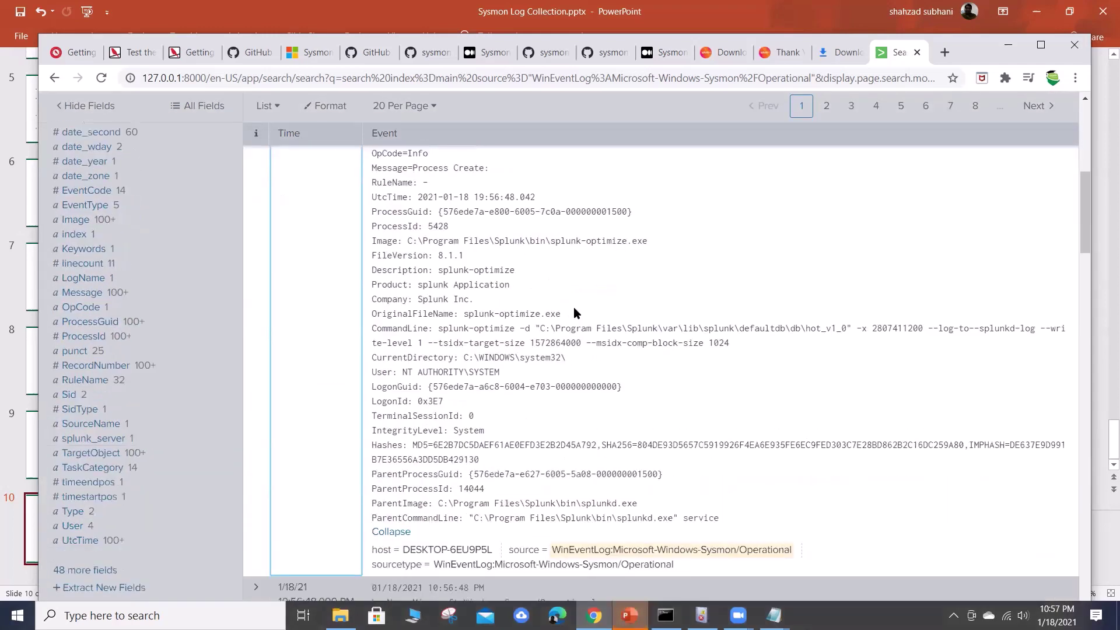
scroll(574, 313, "down", 4)
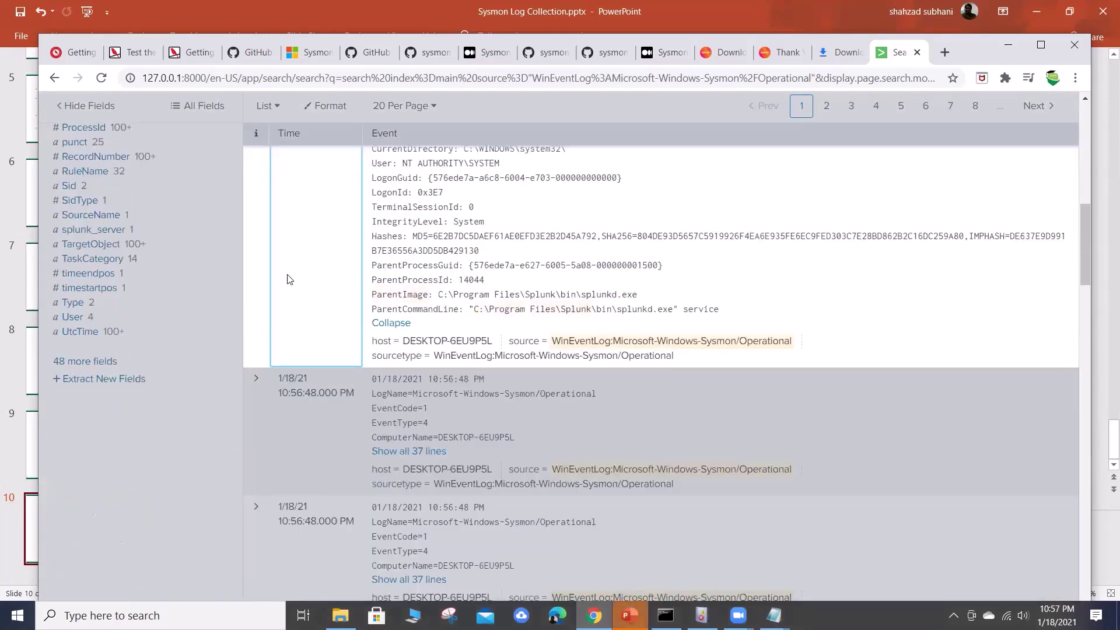
left_click(260, 245)
scroll(963, 385, "down", 5)
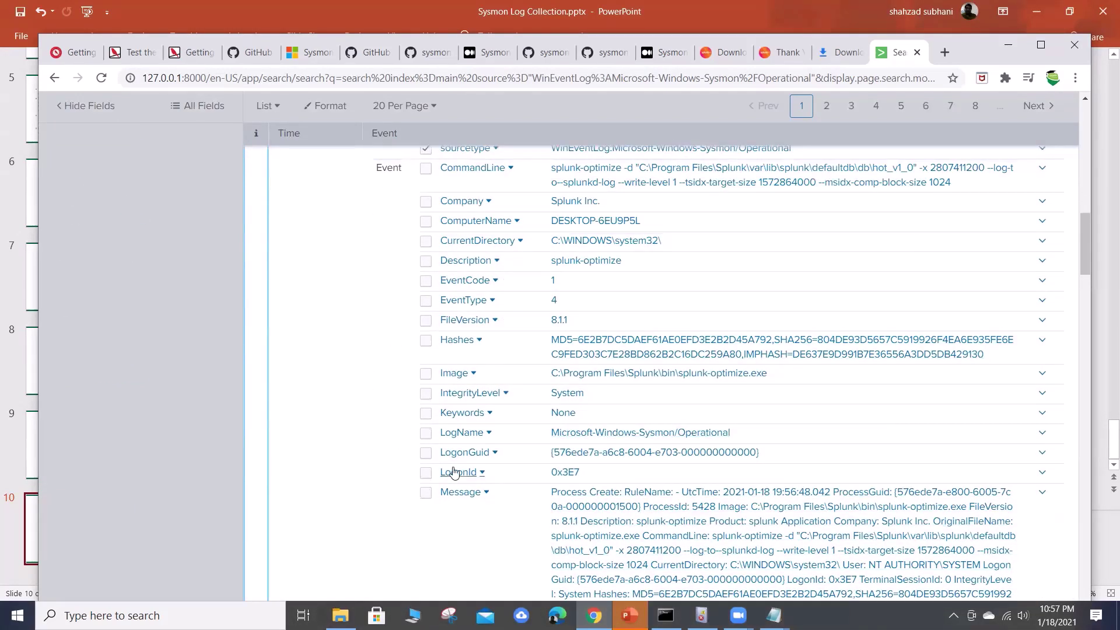
scroll(816, 422, "down", 1)
scroll(816, 423, "down", 6)
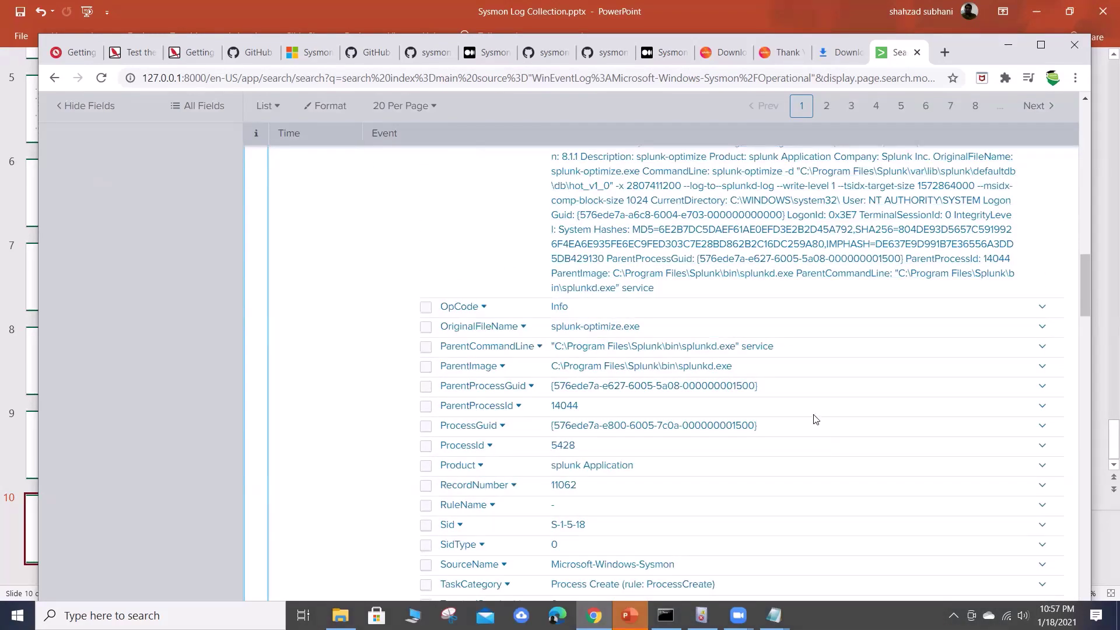
Step: Add the line 'table _time Image ParentImage EventCode' at the top of the Sysmon notes in Notepad
mouse_move(774, 615)
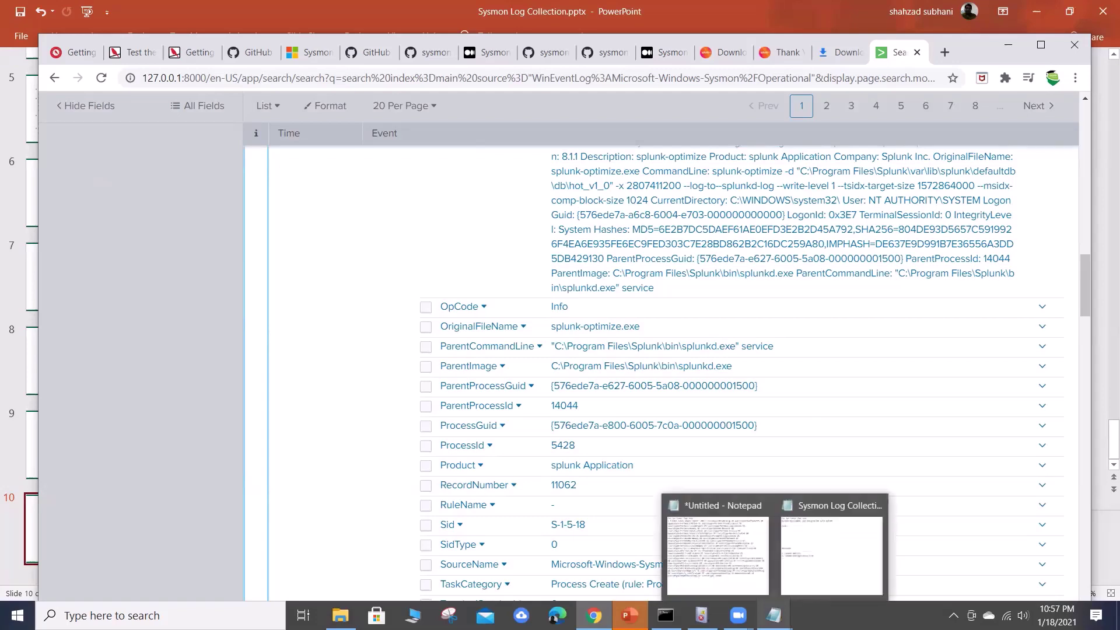
left_click(827, 570)
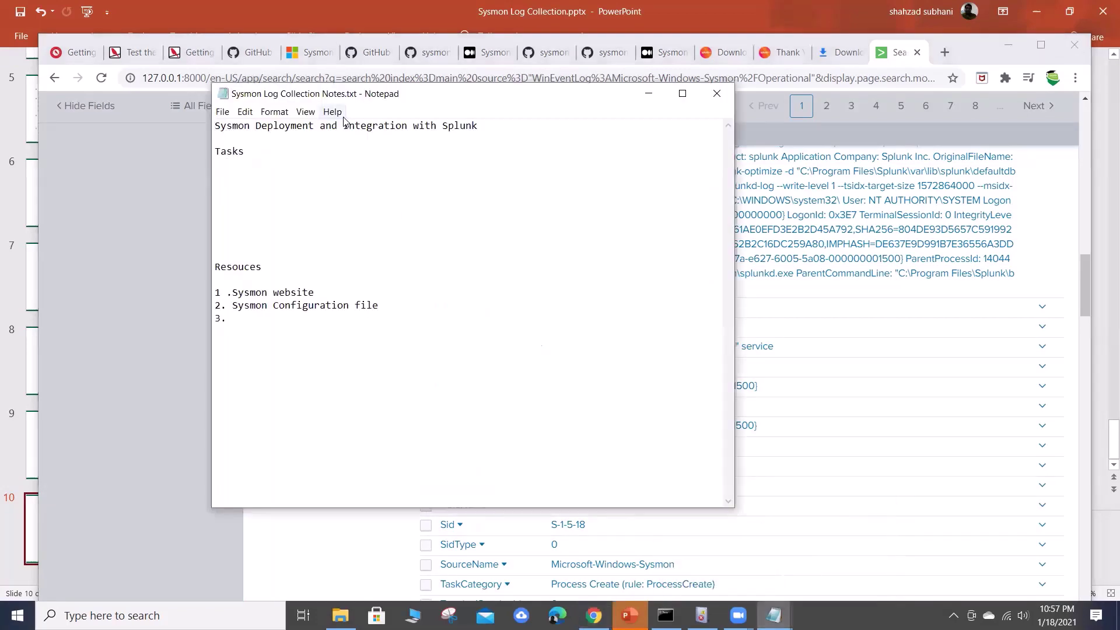
left_click_drag(401, 103, 441, 344)
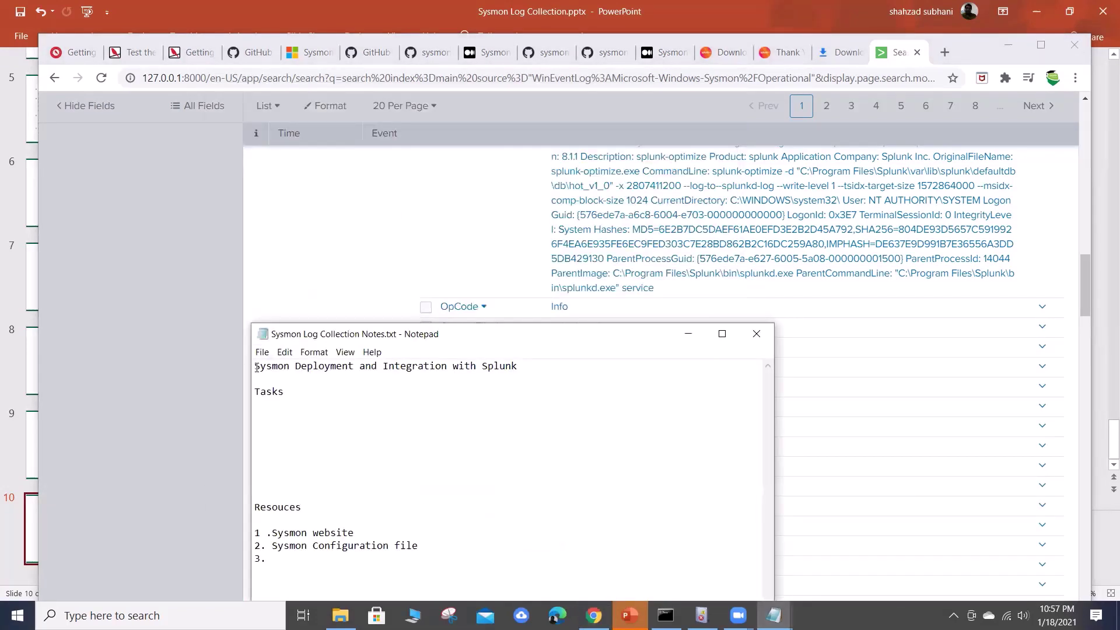
key("Return")
key("Return")
key("Return")
key("Return")
key("Return")
key("Return")
key("Return")
key("Return")
key("Return")
key("Return")
key("Return")
key("Return")
key("Return")
key("Return")
key("Return")
key("Return")
key("Return")
key("Return")
key("Return")
key("Return")
key("Up")
key("Up")
key("Up")
key("Up")
key("Up")
key("Up")
key("Up")
key("Up")
key("Up")
key("Up")
key("Up")
key("Up")
key("Up")
key("Up")
key("Up")
key("Up")
key("Up")
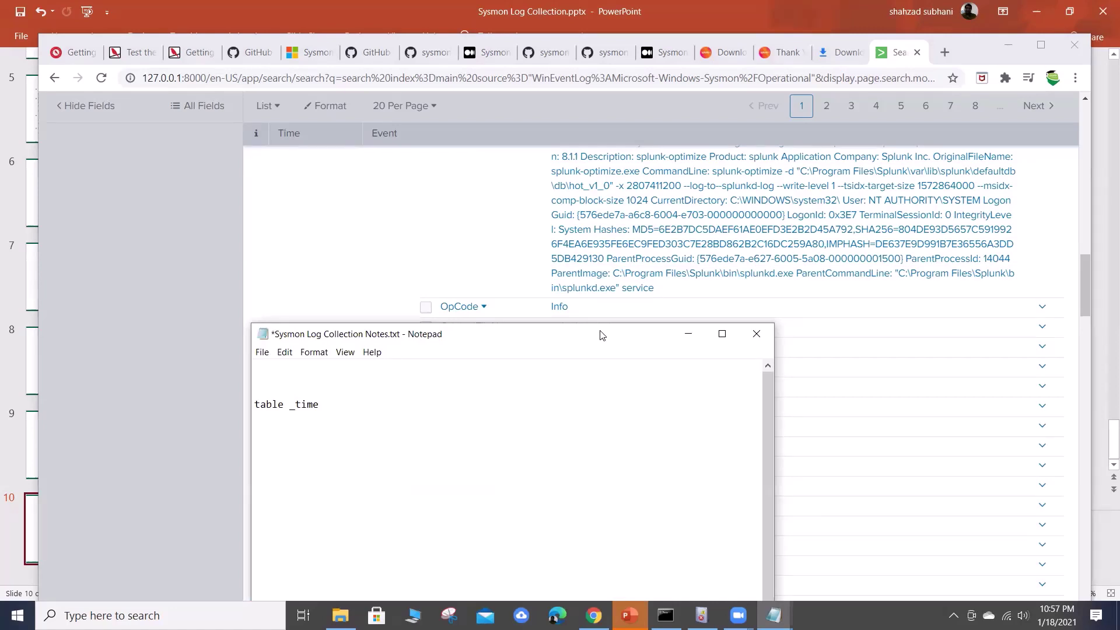
left_click_drag(601, 335, 511, 194)
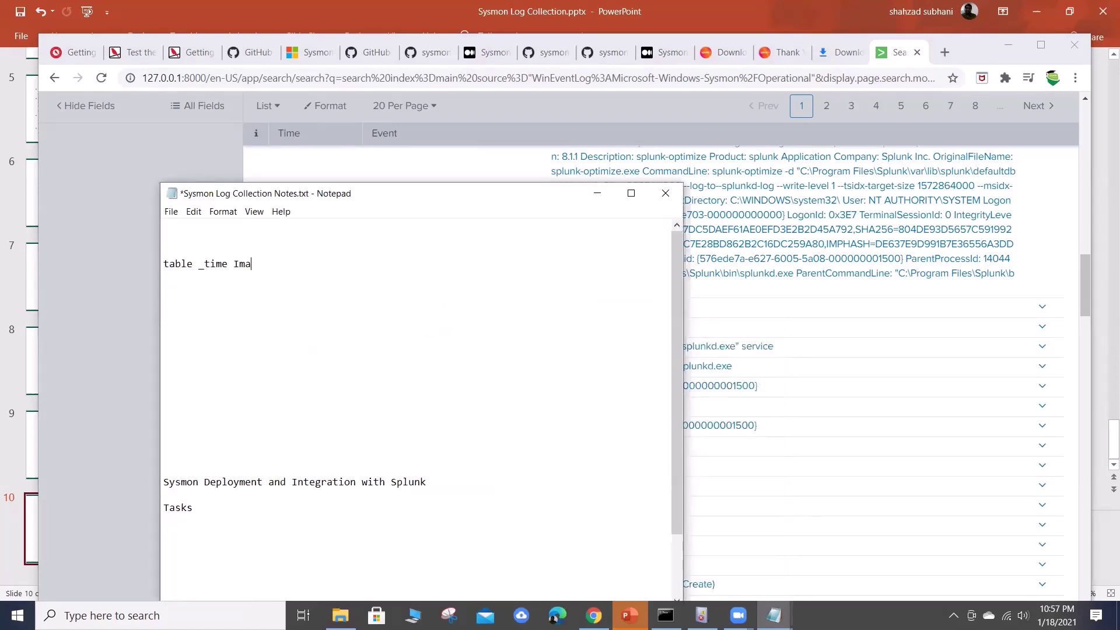
type("entImage")
left_click_drag(400, 194, 427, 95)
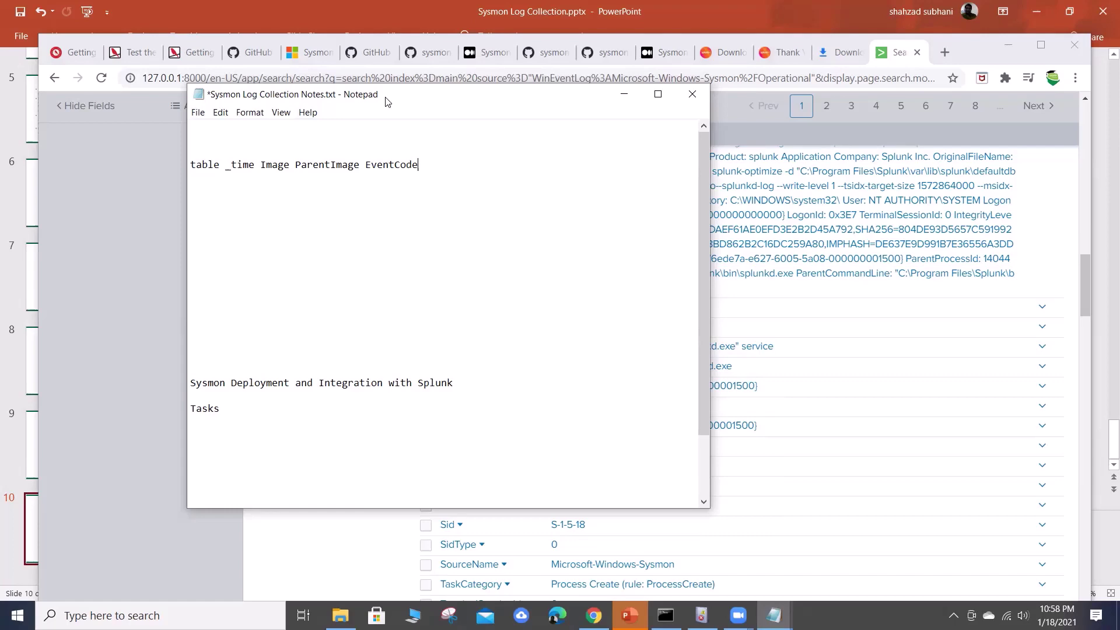
left_click_drag(385, 101, 402, 28)
scroll(733, 464, "down", 3)
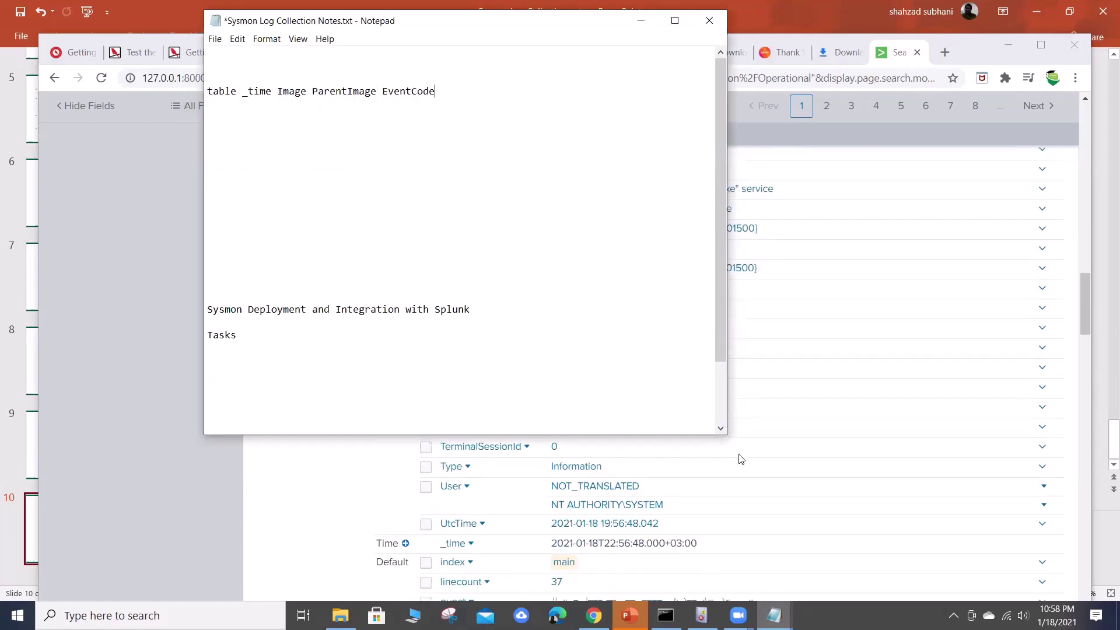
Step: Extend the table line with host, ComputerName, CurrentDirectory, RuleName and User fields
scroll(732, 464, "down", 1)
scroll(738, 461, "up", 6)
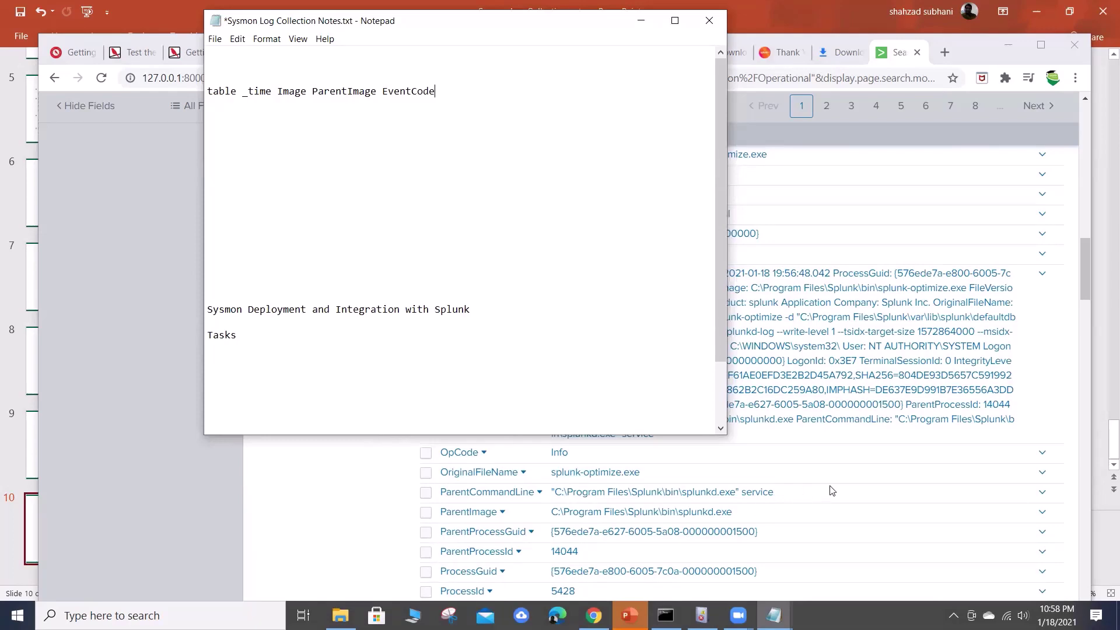
scroll(832, 495, "up", 5)
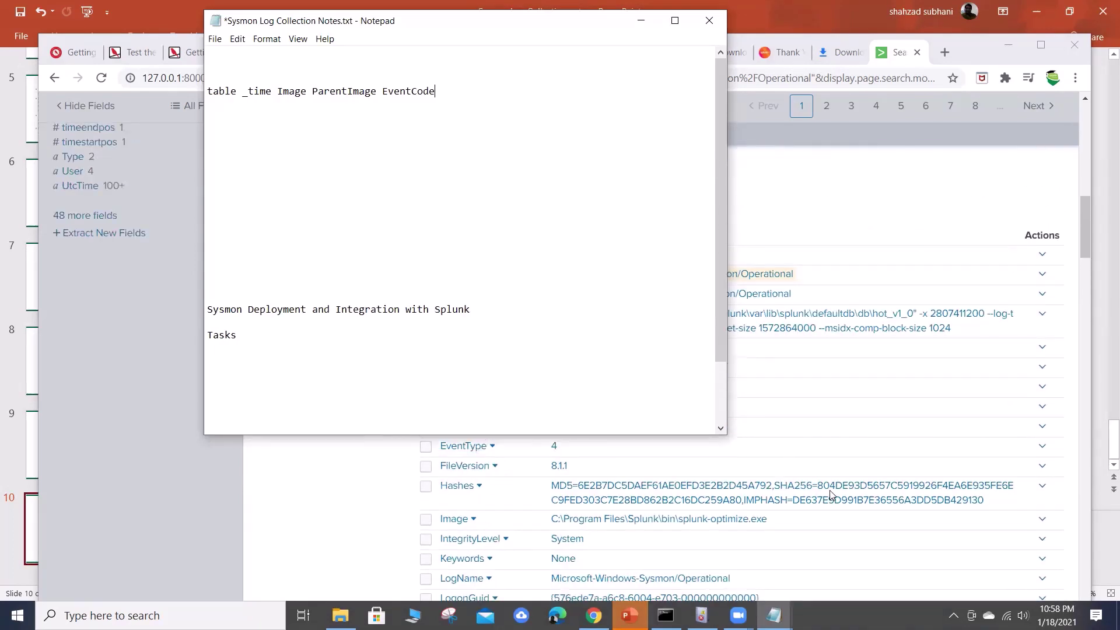
scroll(835, 496, "up", 1)
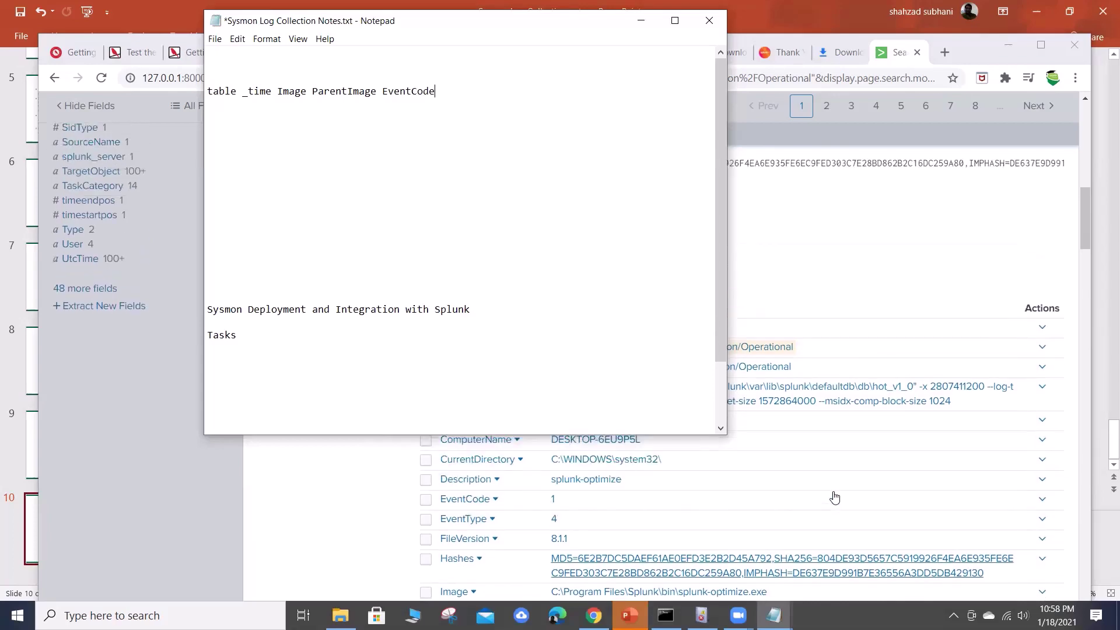
scroll(834, 497, "up", 1)
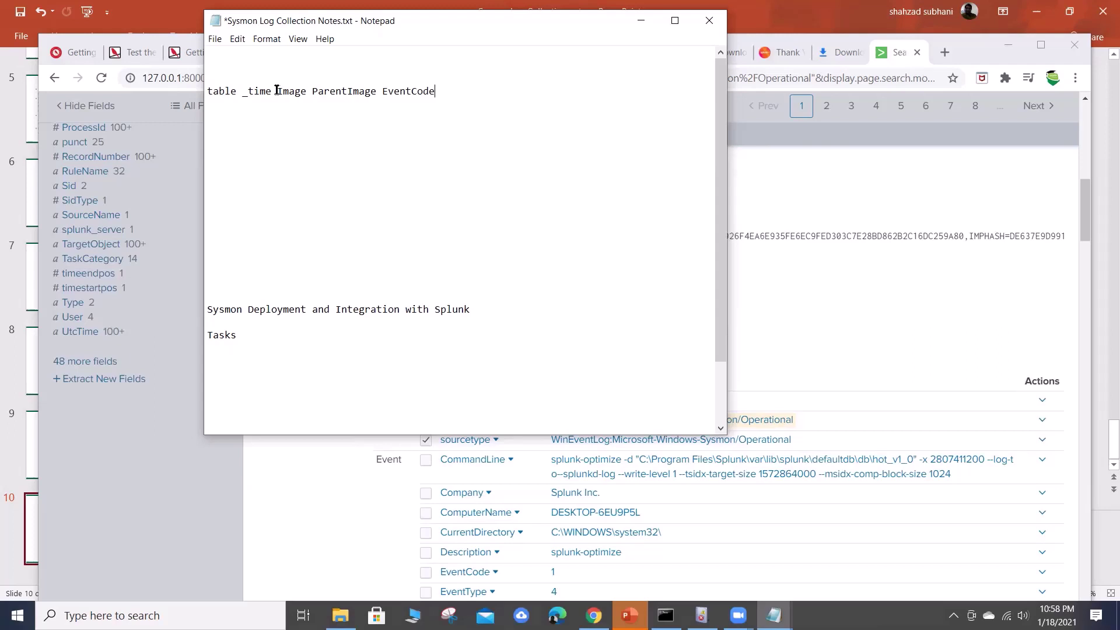
type("COmpute")
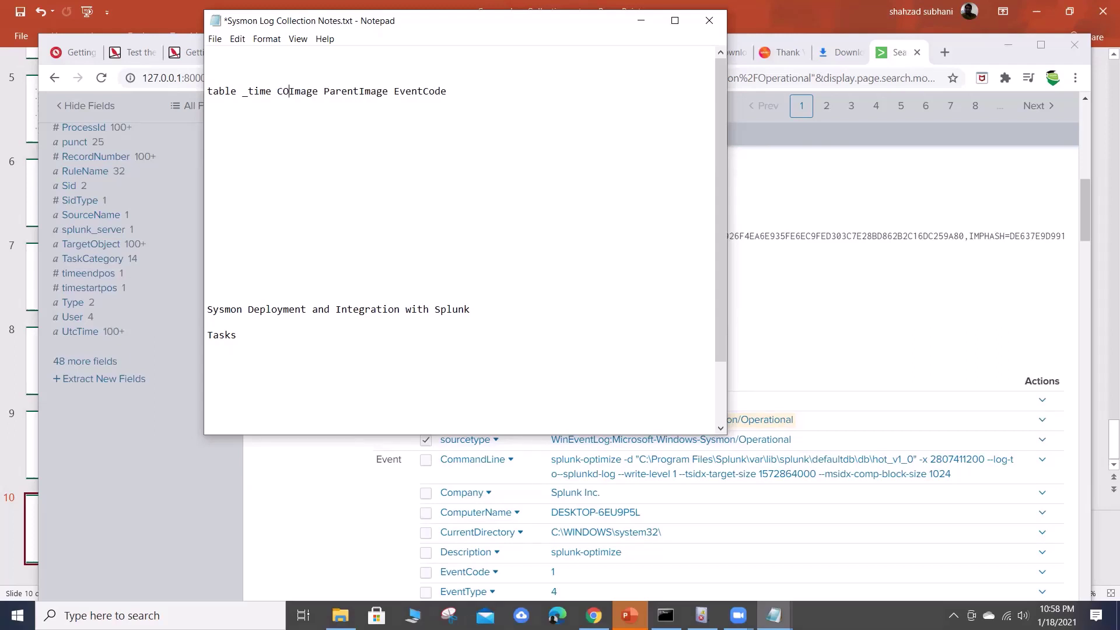
key("BackSpace")
key("BackSpace")
key("BackSpace")
key("BackSpace")
key("BackSpace")
key("BackSpace")
key("BackSpace")
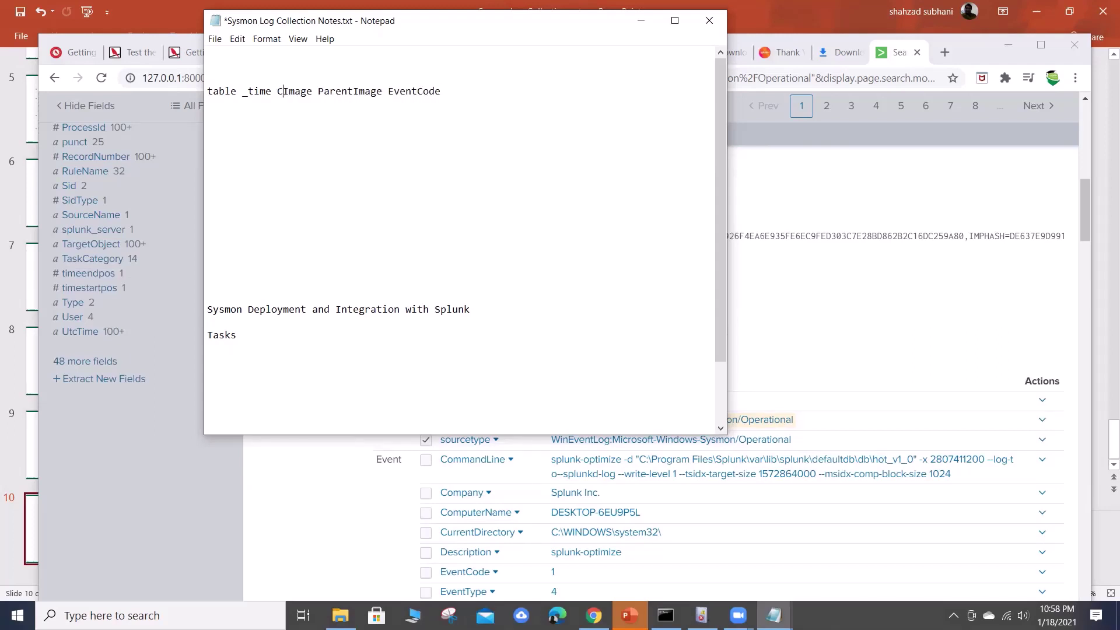
type("host ")
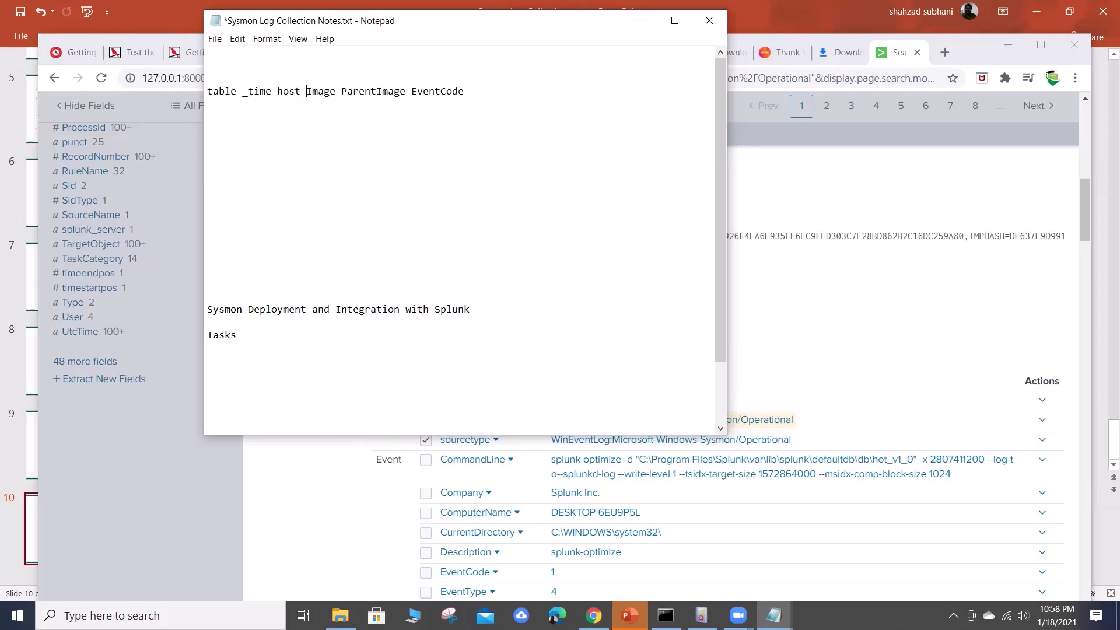
type("Comppu")
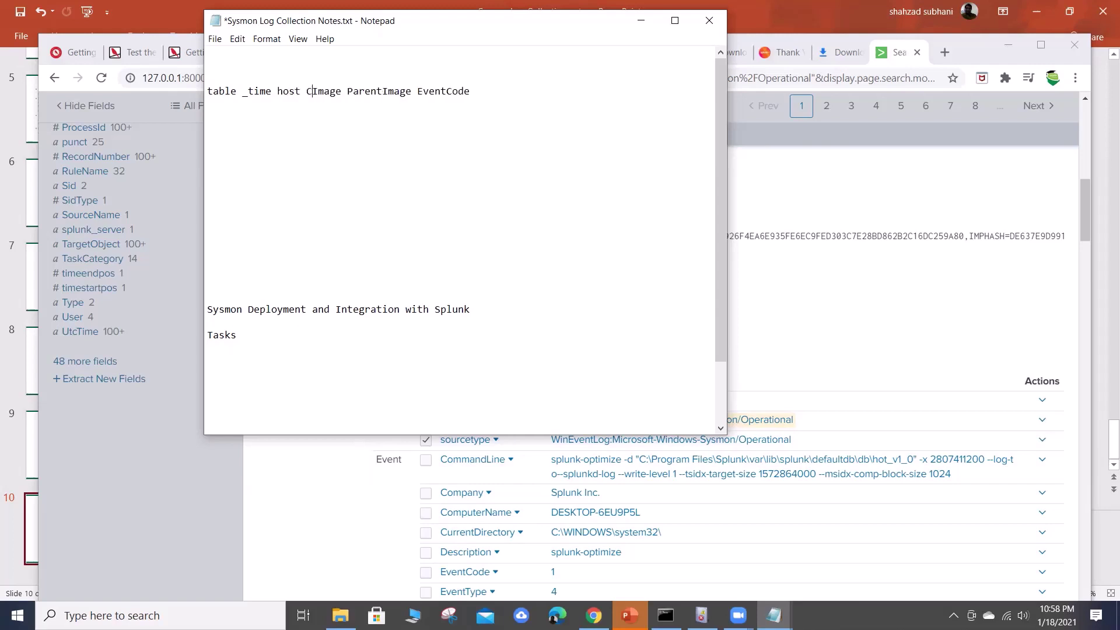
key("BackSpace")
key("BackSpace")
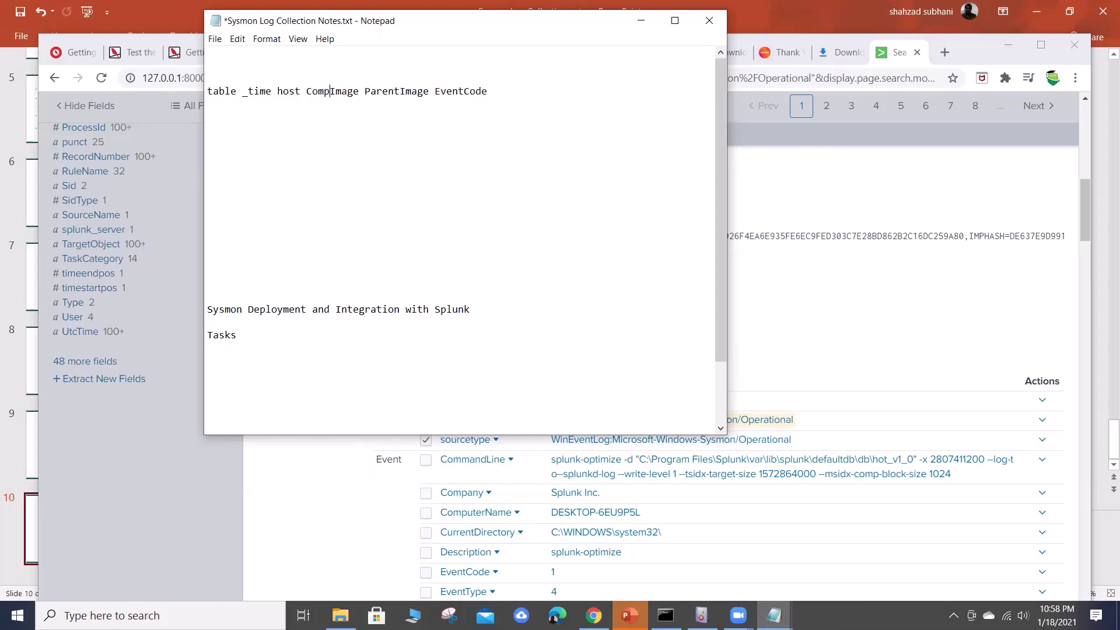
type("uterName ")
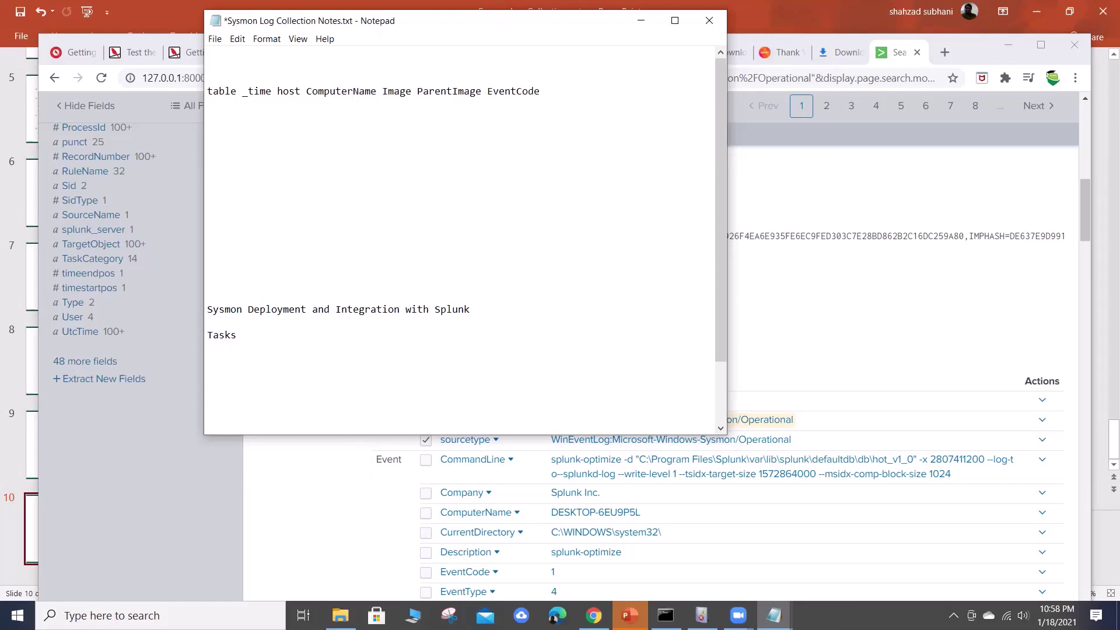
type("CurImage Paren")
key("BackSpace")
key("BackSpace")
key("BackSpace")
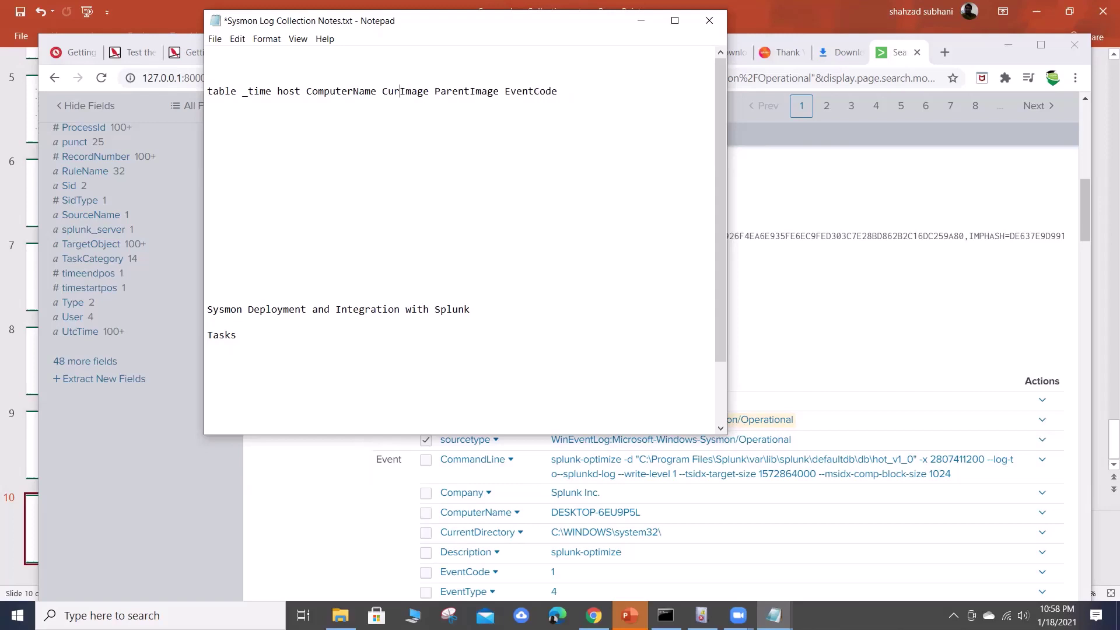
key("BackSpace")
key("BackSpace")
key("BackSpace")
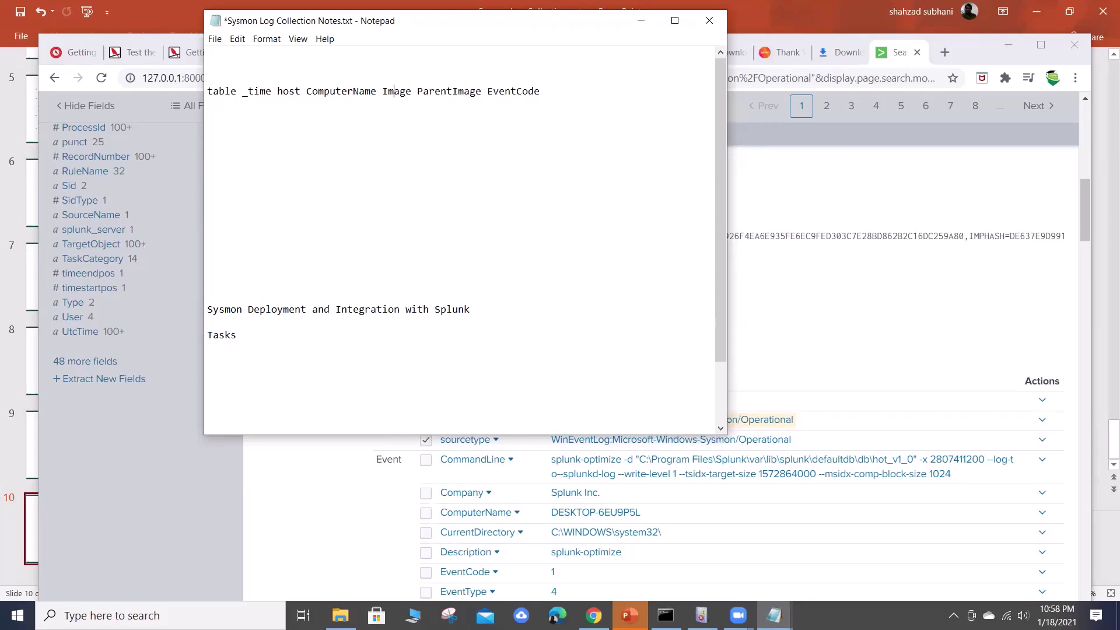
type("Current")
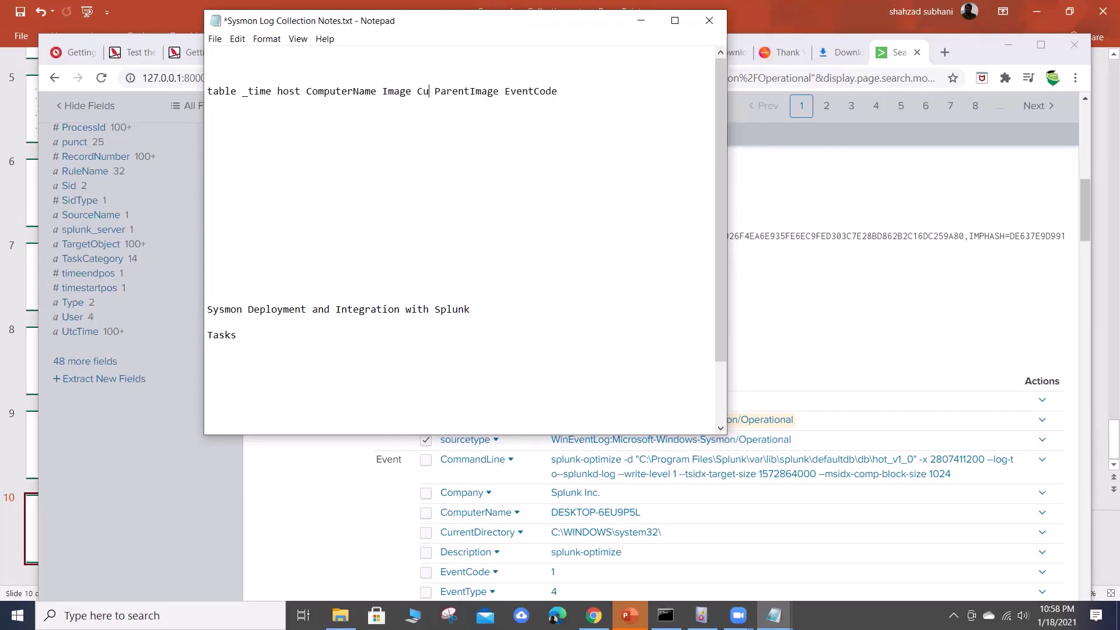
type("Directory")
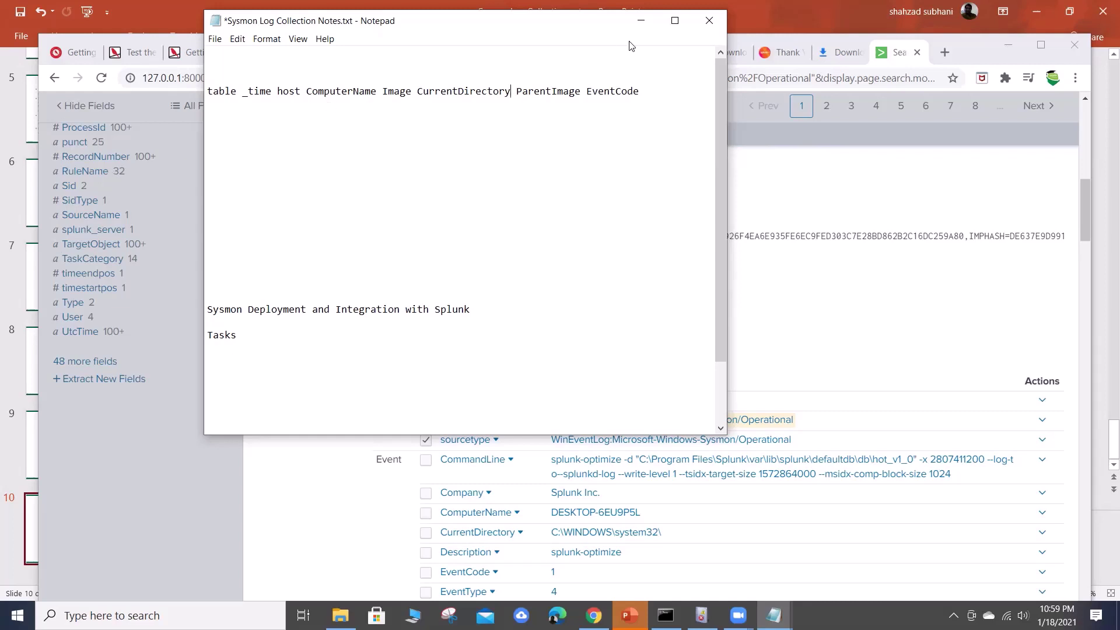
left_click(582, 91)
type("RuleName User")
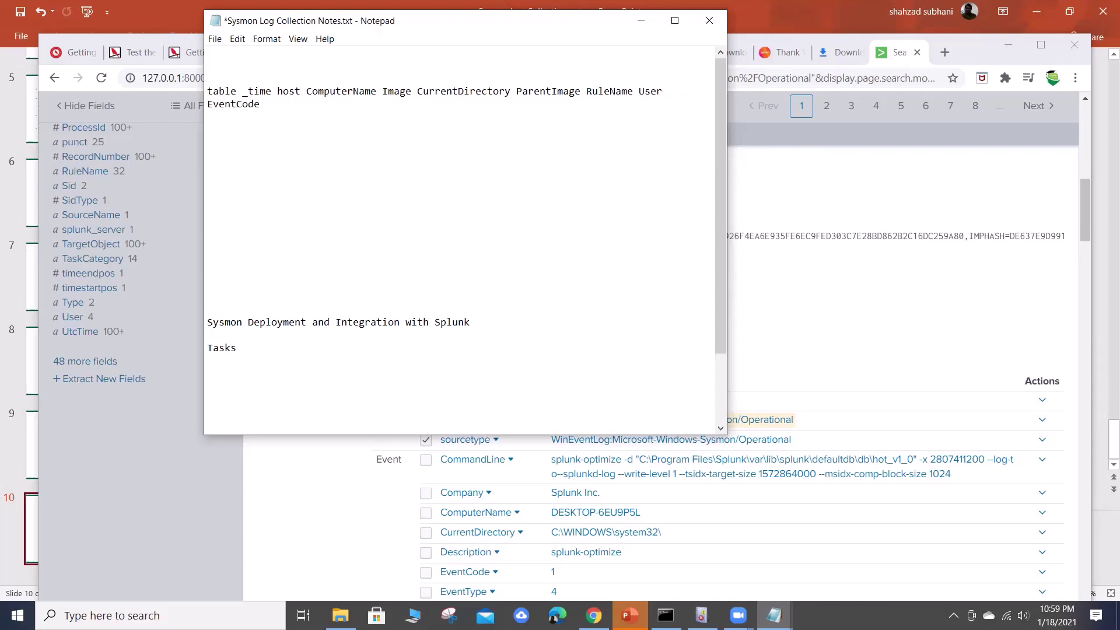
Step: Copy the whole table command line from Notepad
left_click_drag(293, 108, 192, 80)
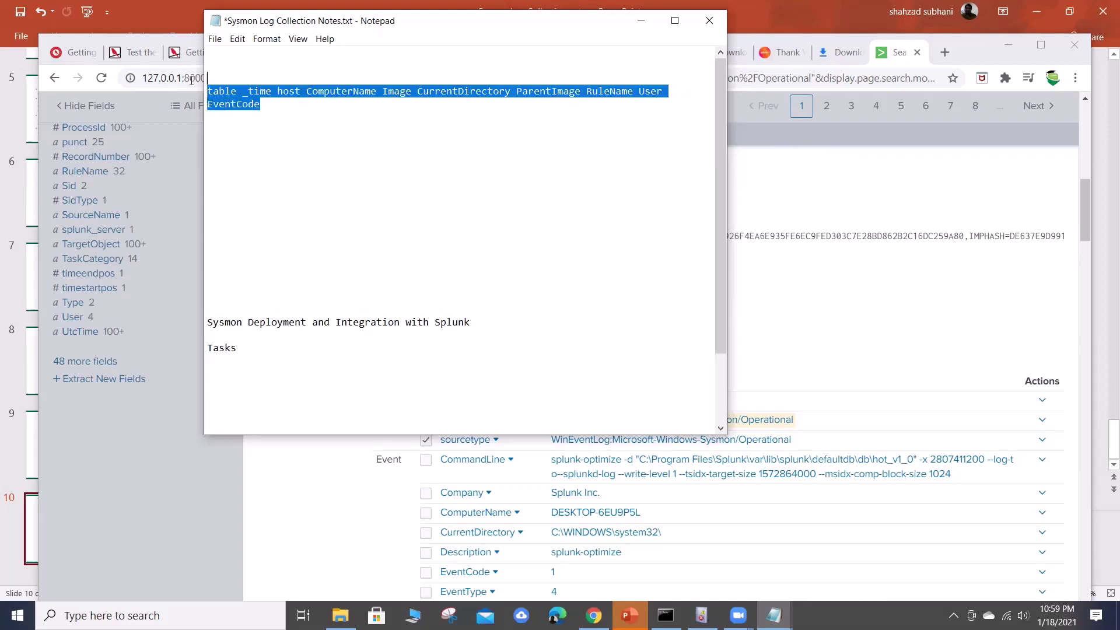
right_click(243, 92)
left_click(273, 132)
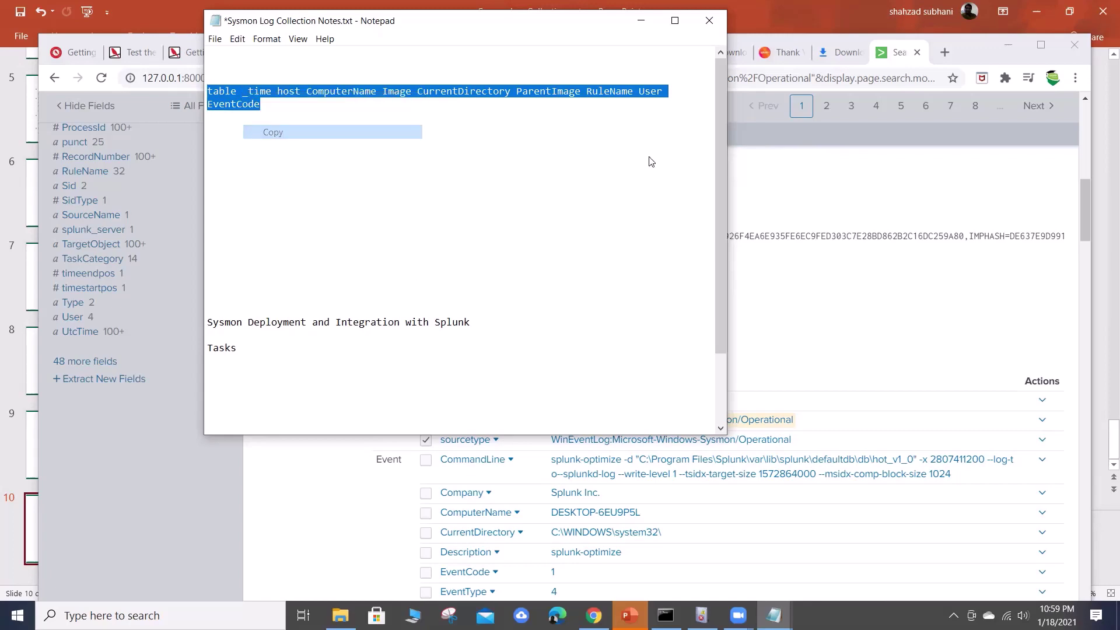
left_click(758, 175)
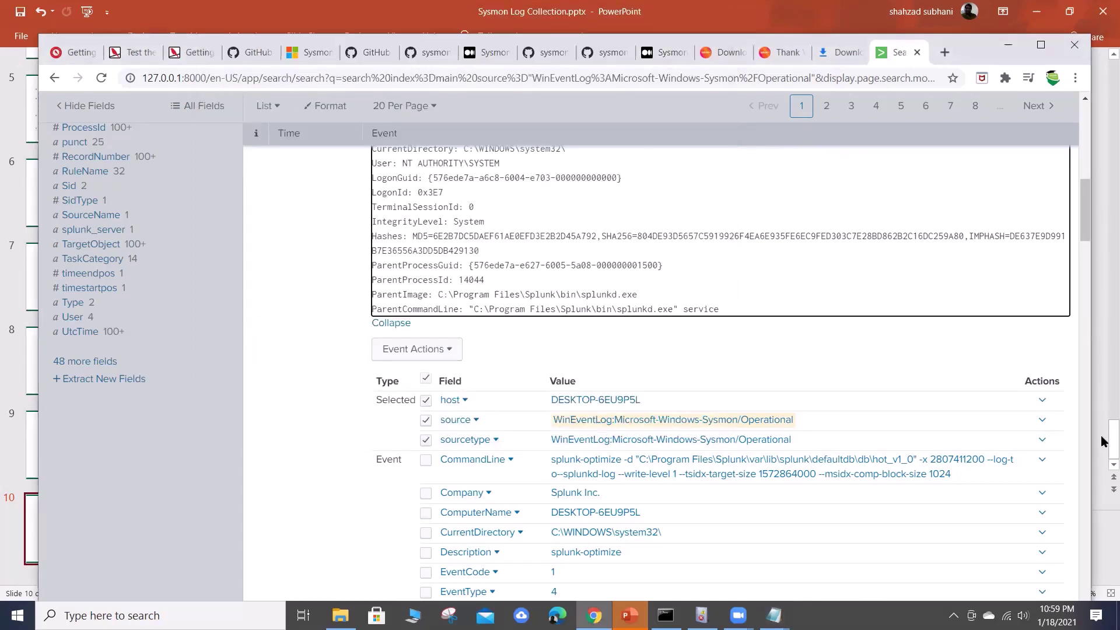
left_click_drag(1102, 442, 1113, 122)
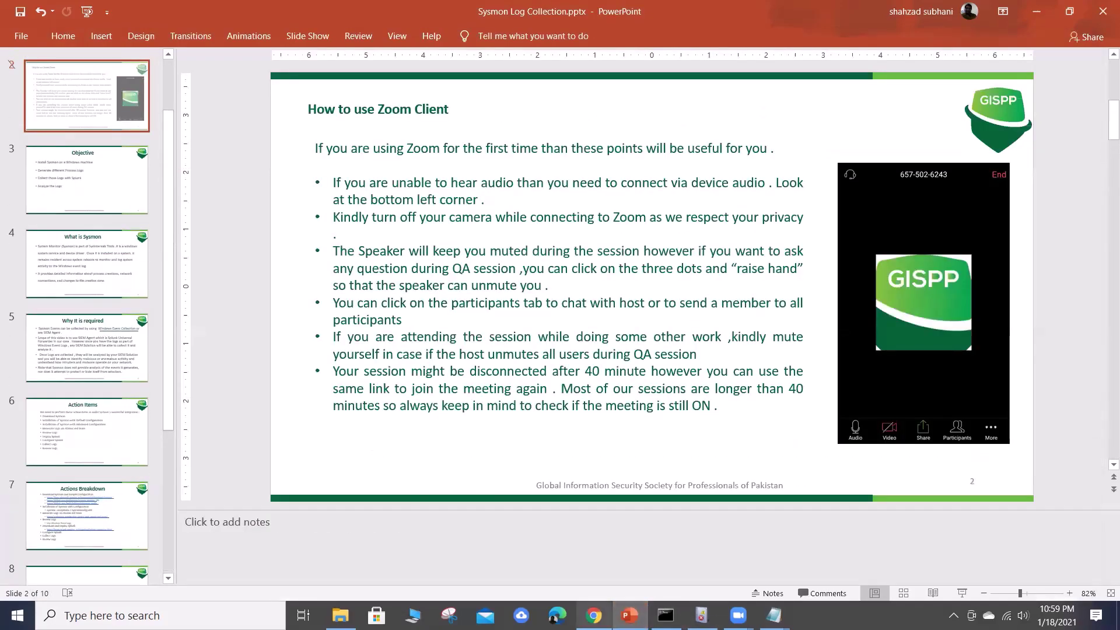
Step: Append '| table …' to the Sysmon search, run it, and join it onto one line
key("alt+Tab")
scroll(463, 286, "up", 10)
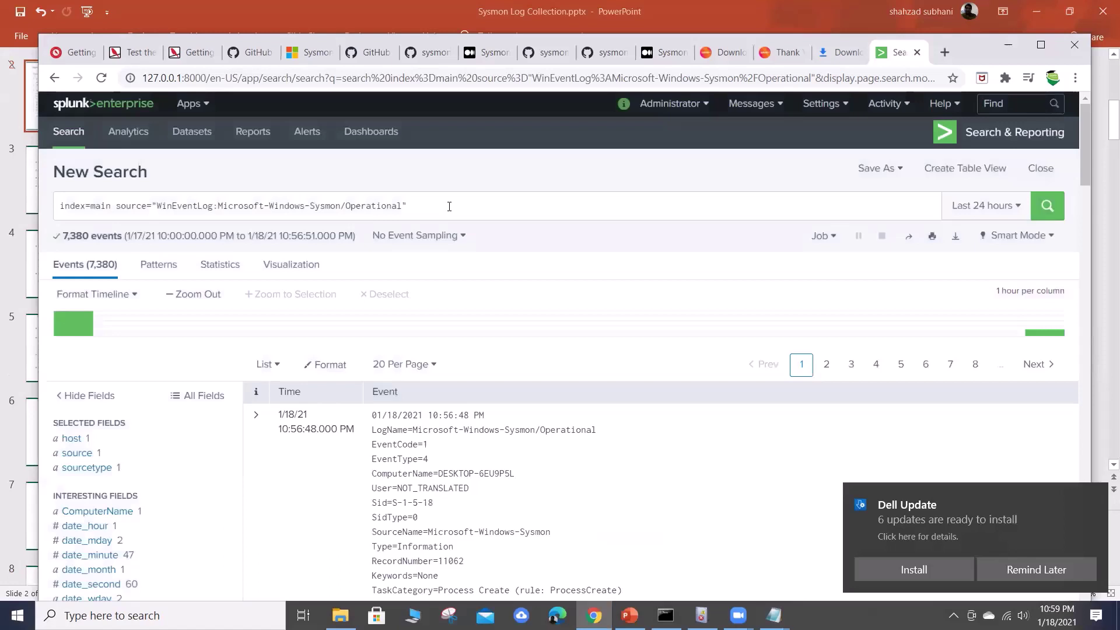
left_click(449, 206)
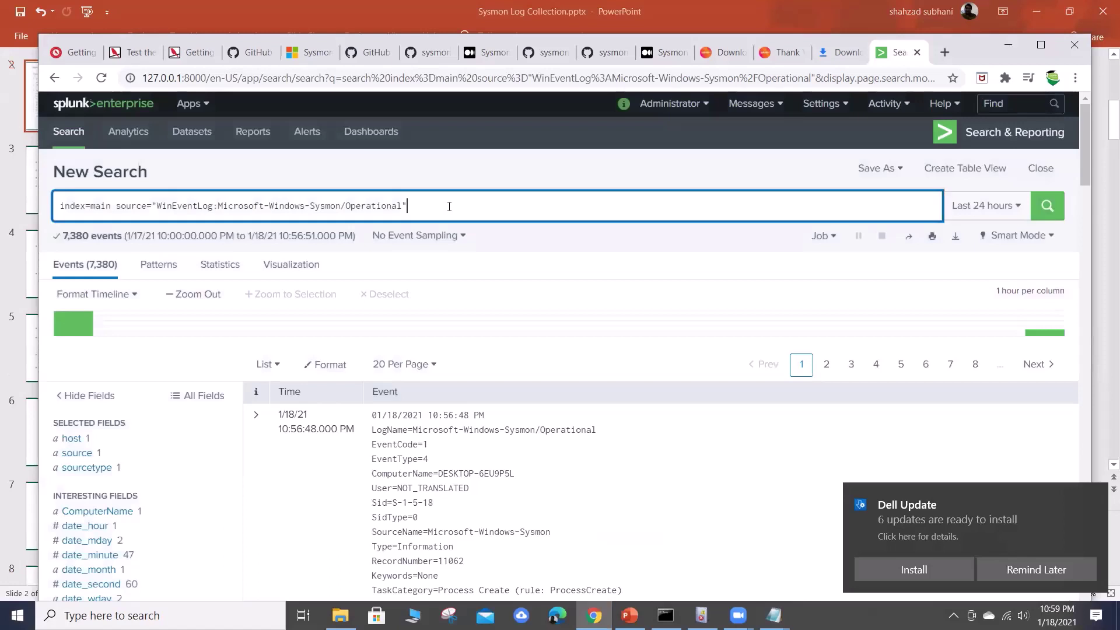
type("|")
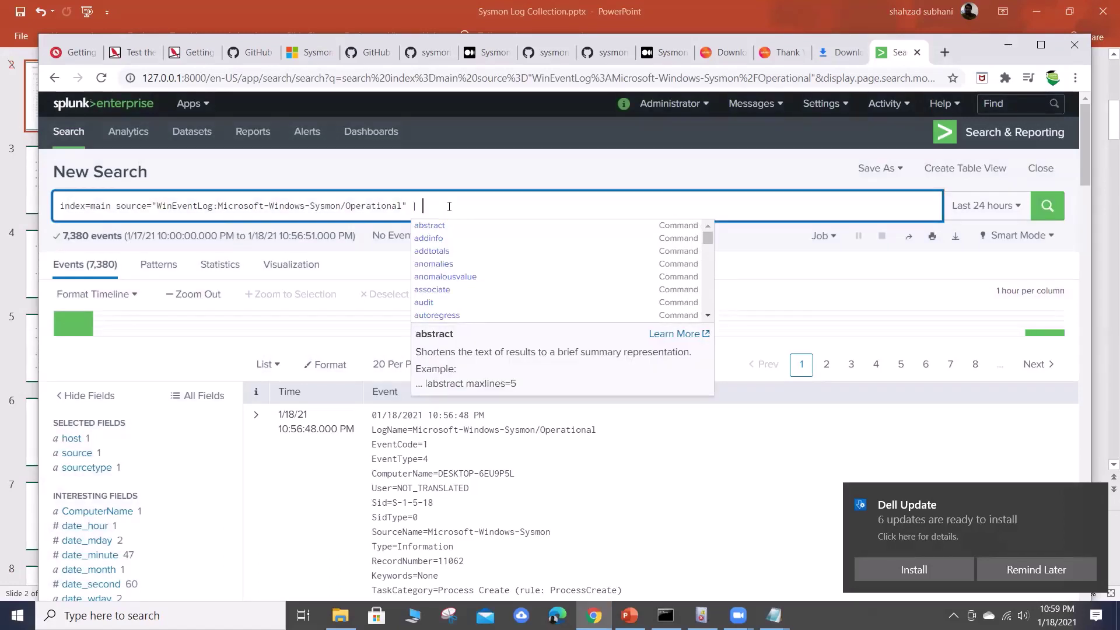
type("table _time host ComputerName Image CurrentDirectory ParentImage RuleName User EventCode")
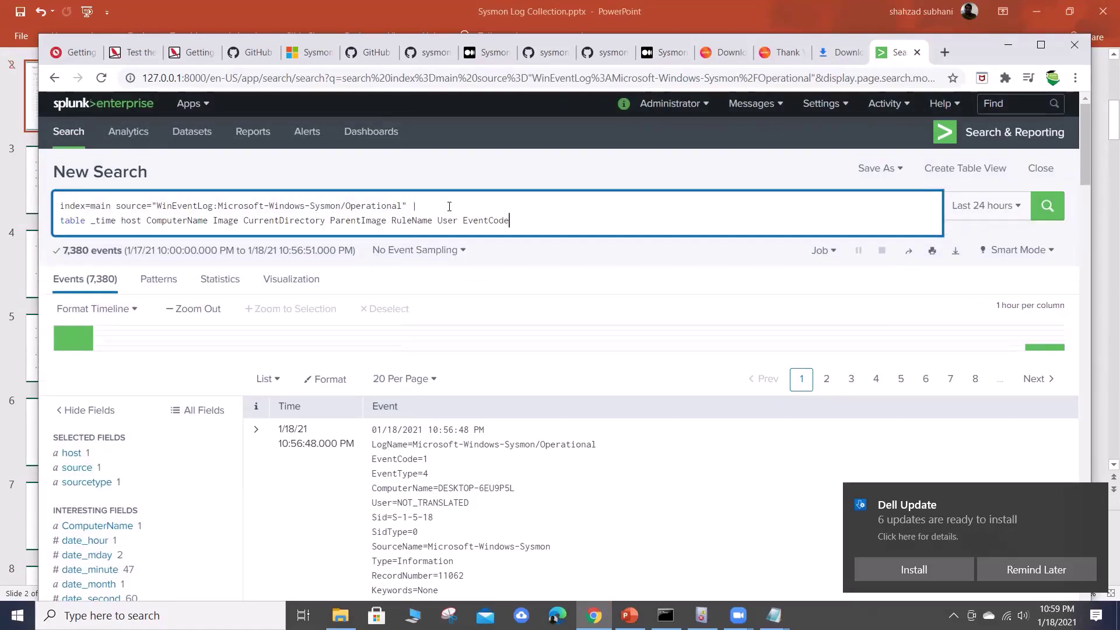
key("Return")
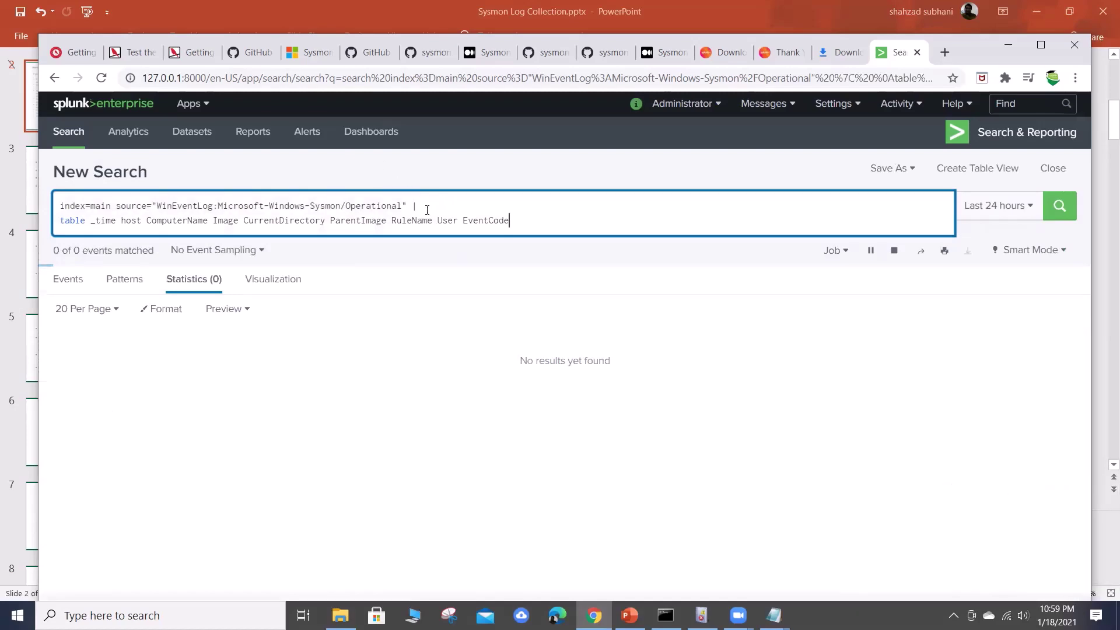
left_click(427, 209)
key("Return")
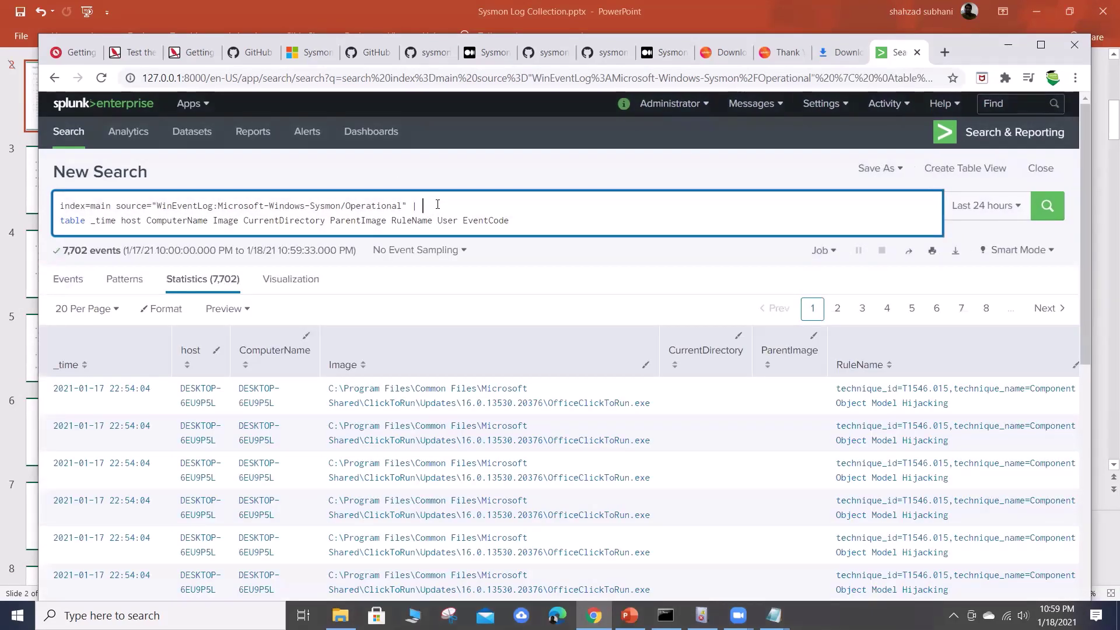
key("Delete")
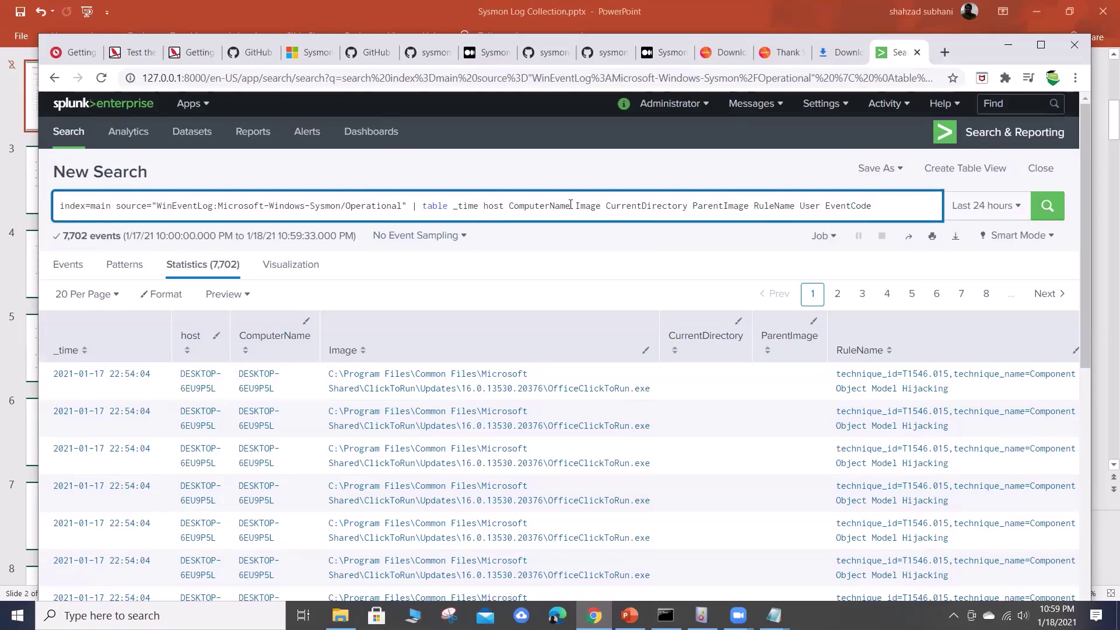
Step: Remove ComputerName from the table command and rerun the search
left_click_drag(571, 205, 511, 206)
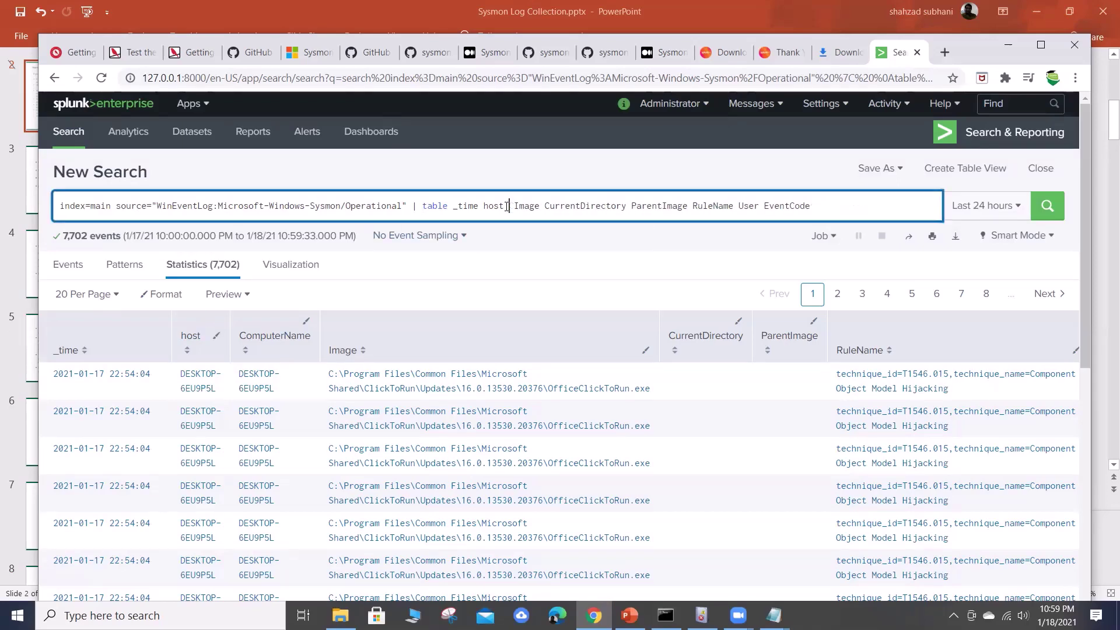
key("Delete")
key("Return")
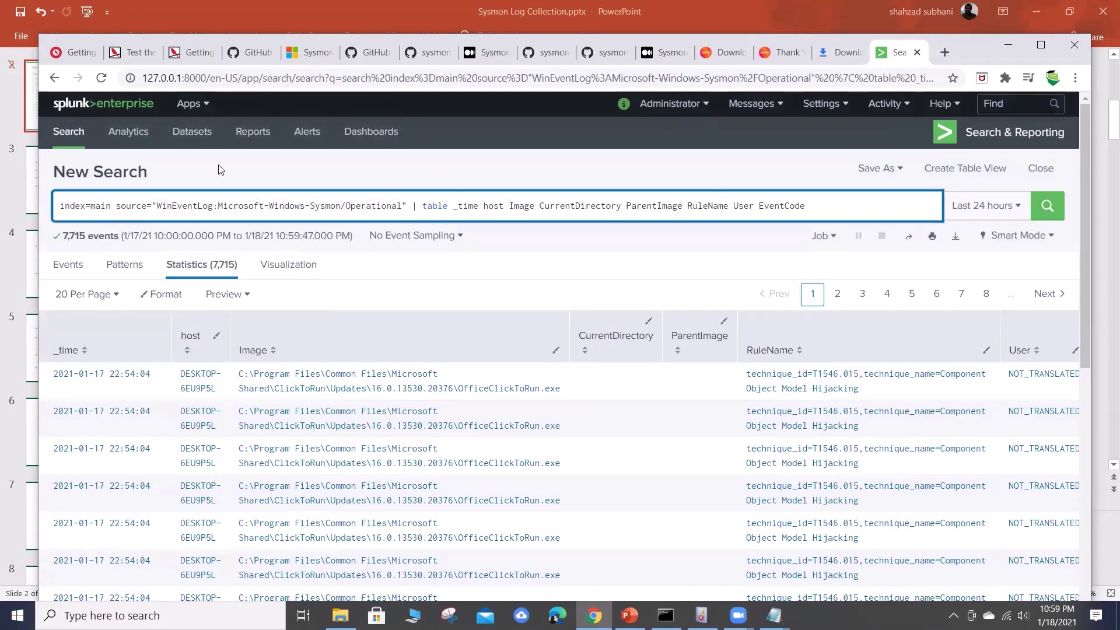
scroll(753, 408, "down", 3)
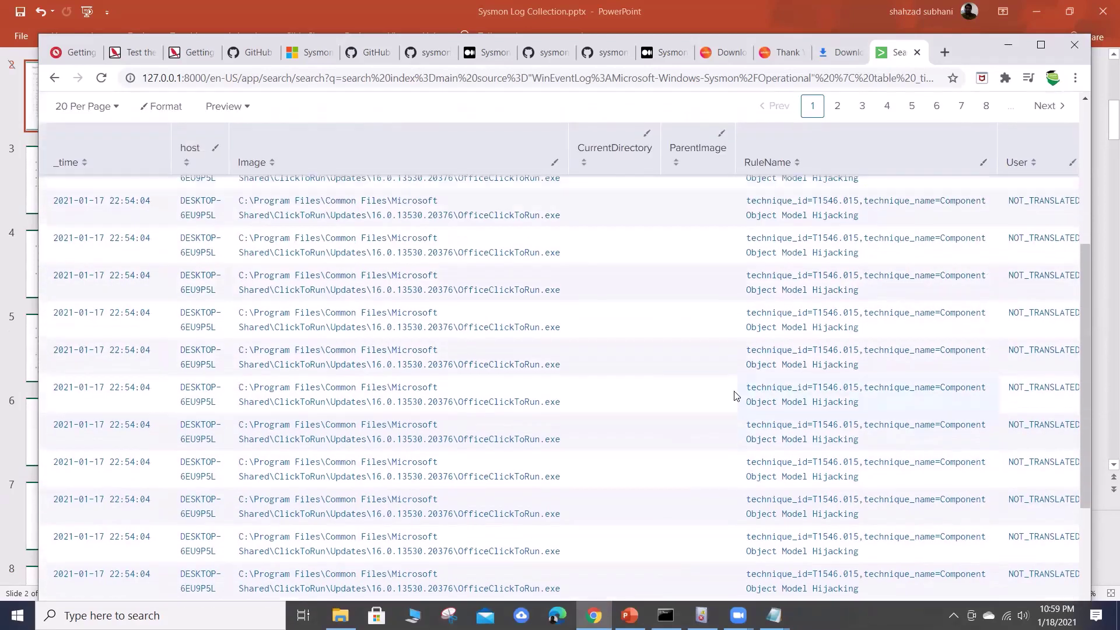
scroll(746, 402, "up", 3)
Step: Sort by CurrentDirectory, check the Events view, then return to Statistics
left_click(607, 336)
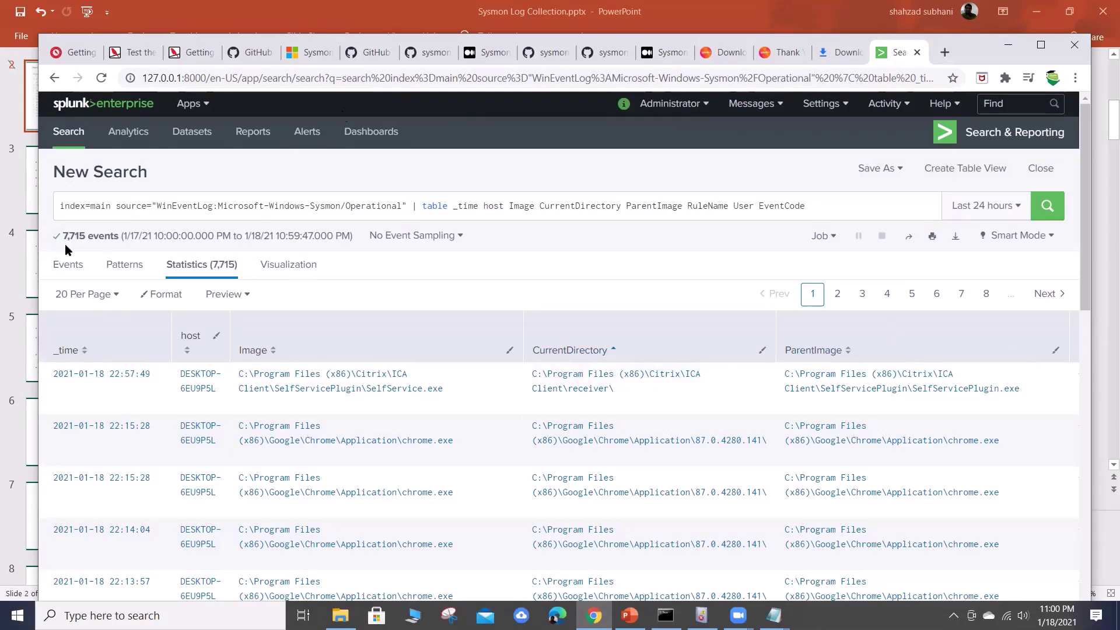
left_click(68, 266)
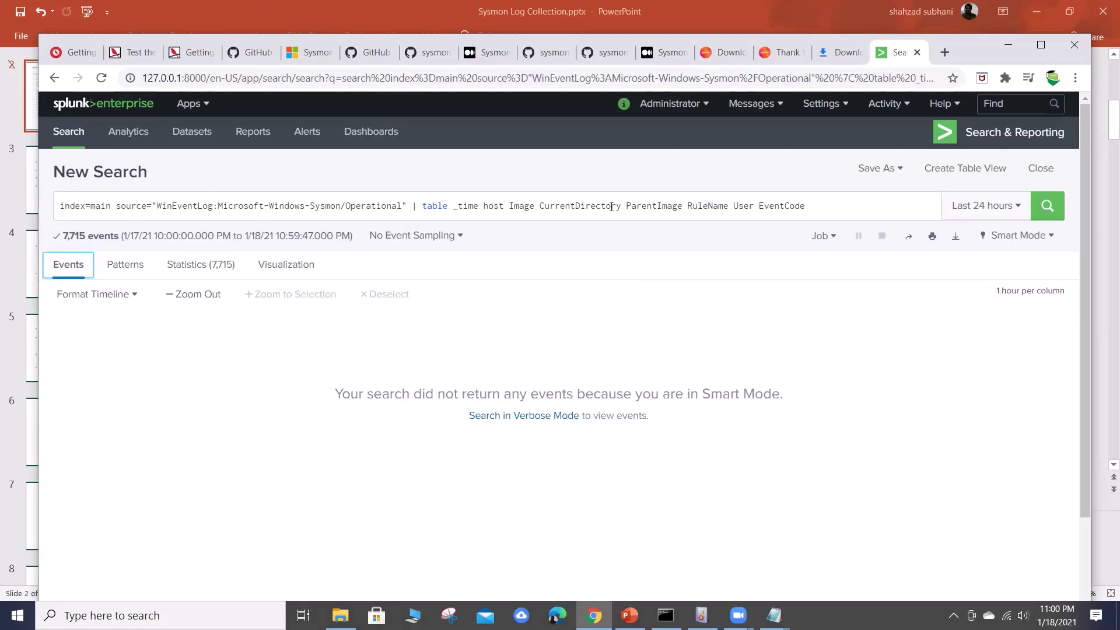
left_click(689, 207)
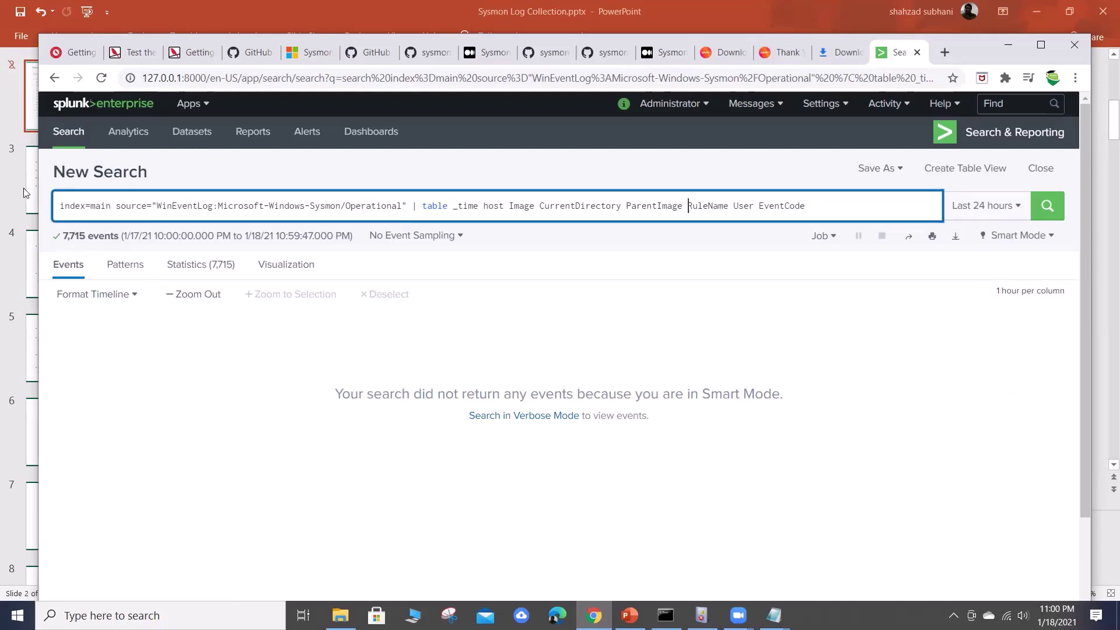
left_click(188, 268)
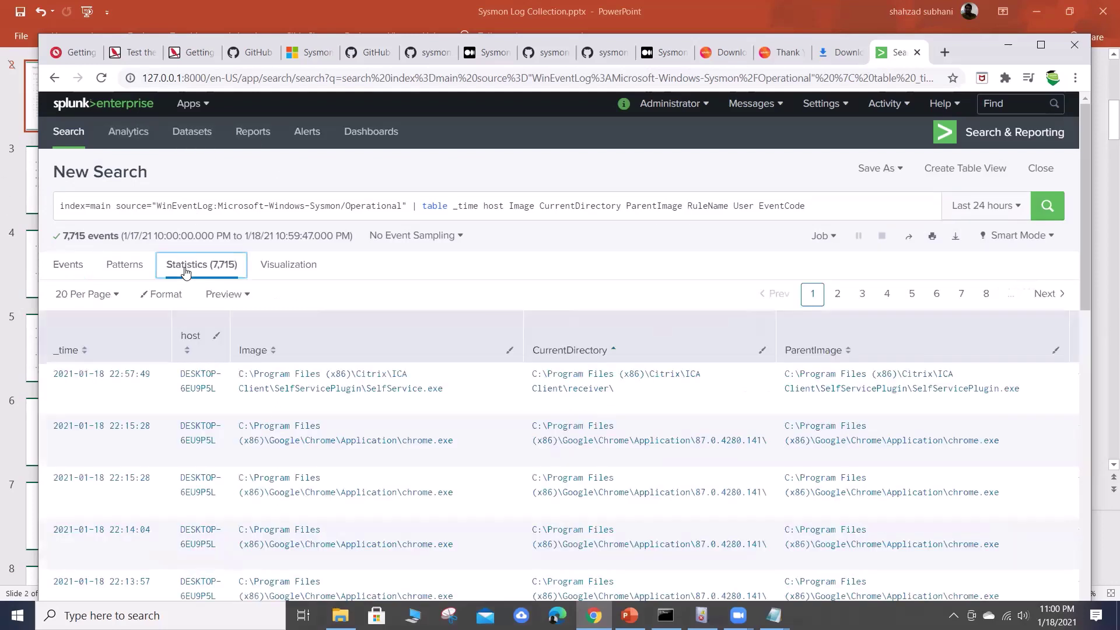
Step: Maximize the browser and try sorting the table by RuleName and by _time
left_click(1051, 49)
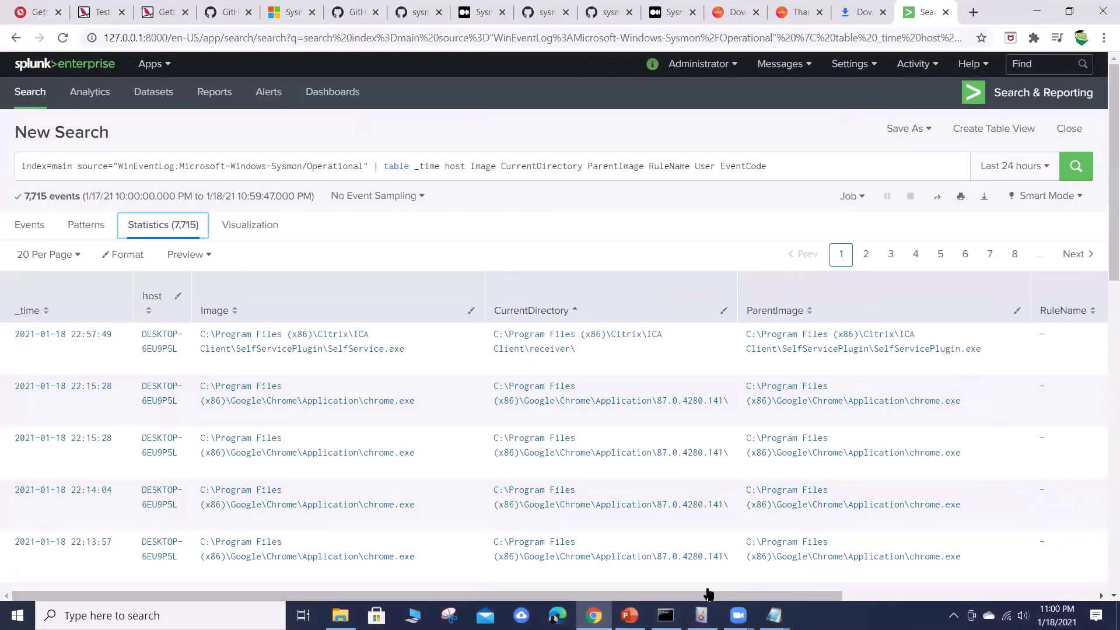
left_click_drag(709, 594, 970, 592)
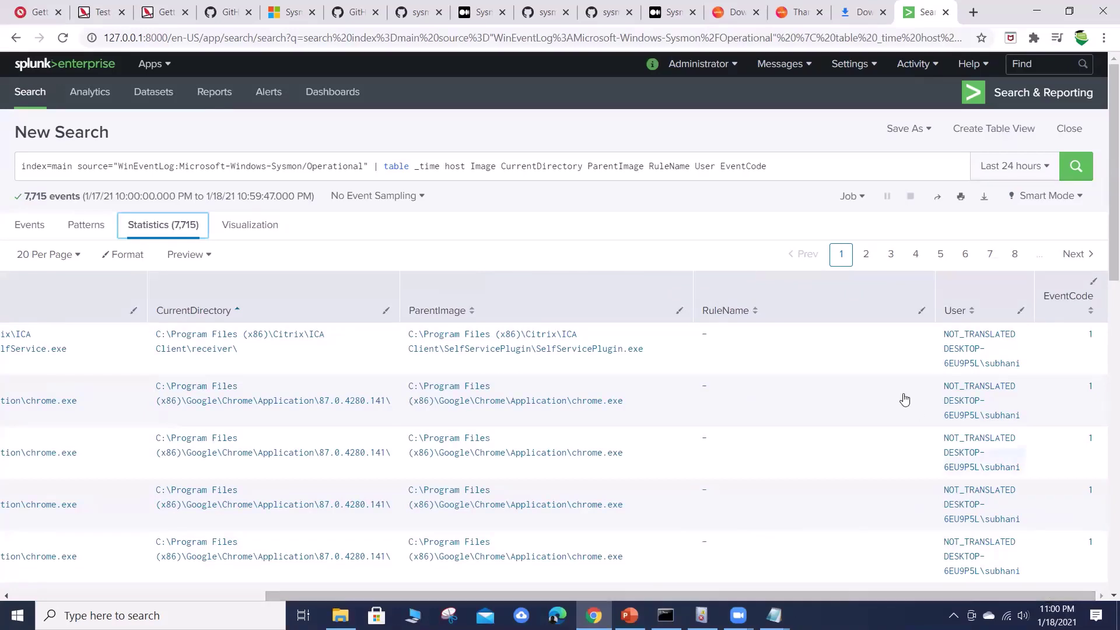
left_click(749, 311)
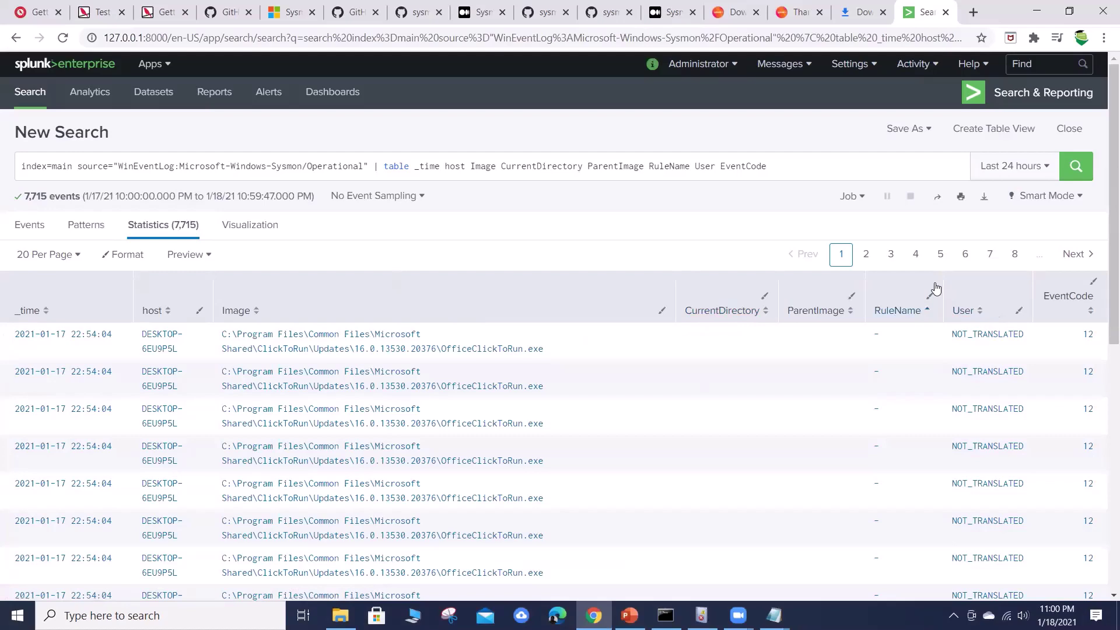
left_click(935, 311)
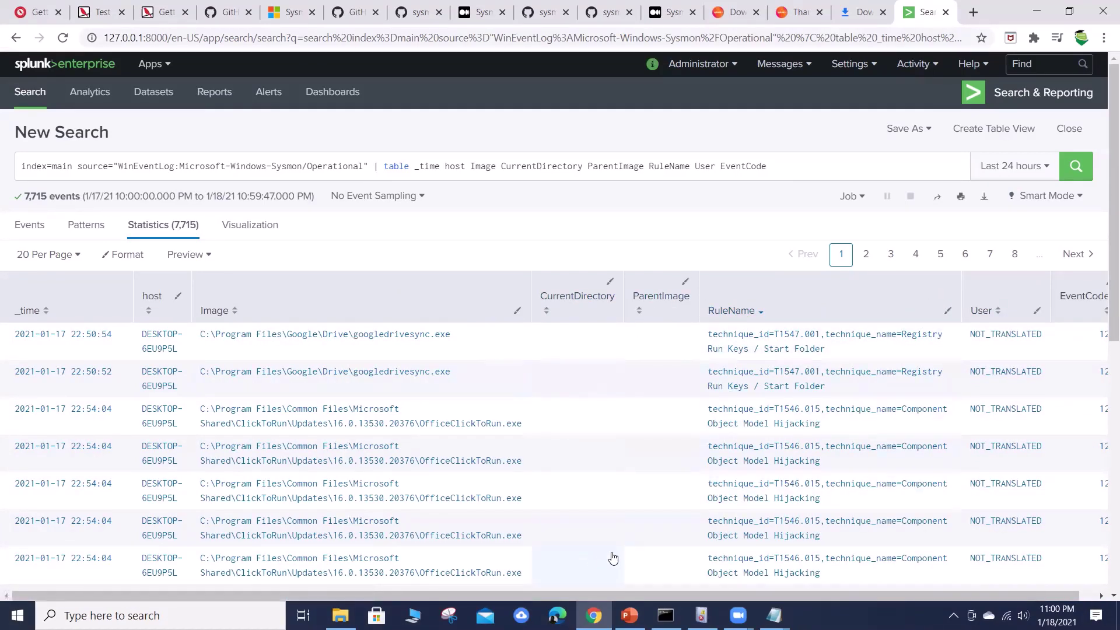
left_click_drag(678, 594, 415, 583)
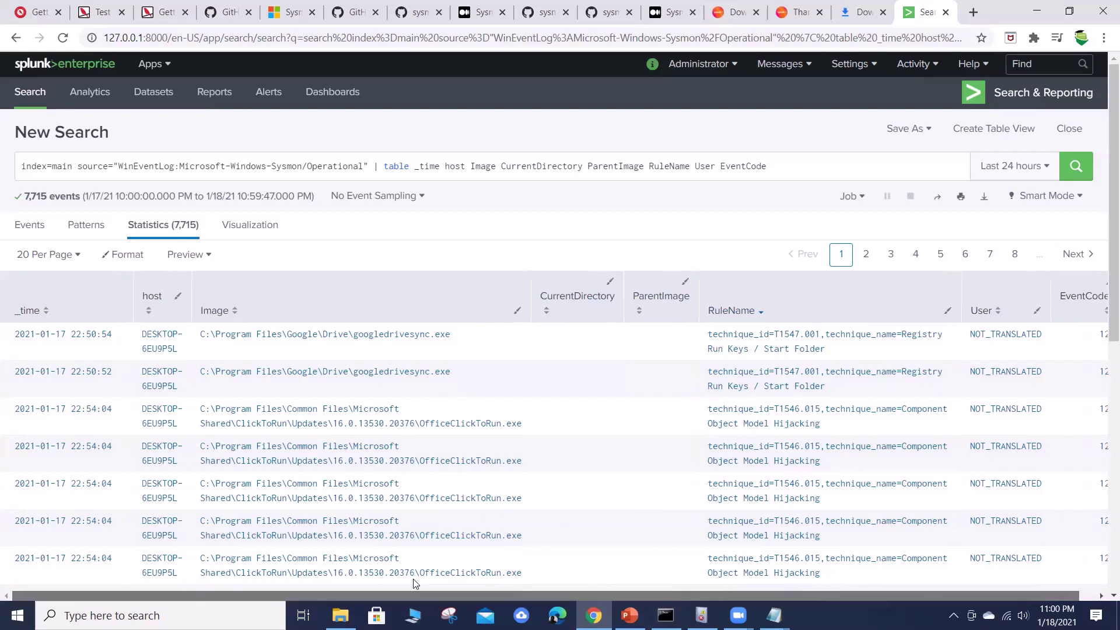
left_click(33, 320)
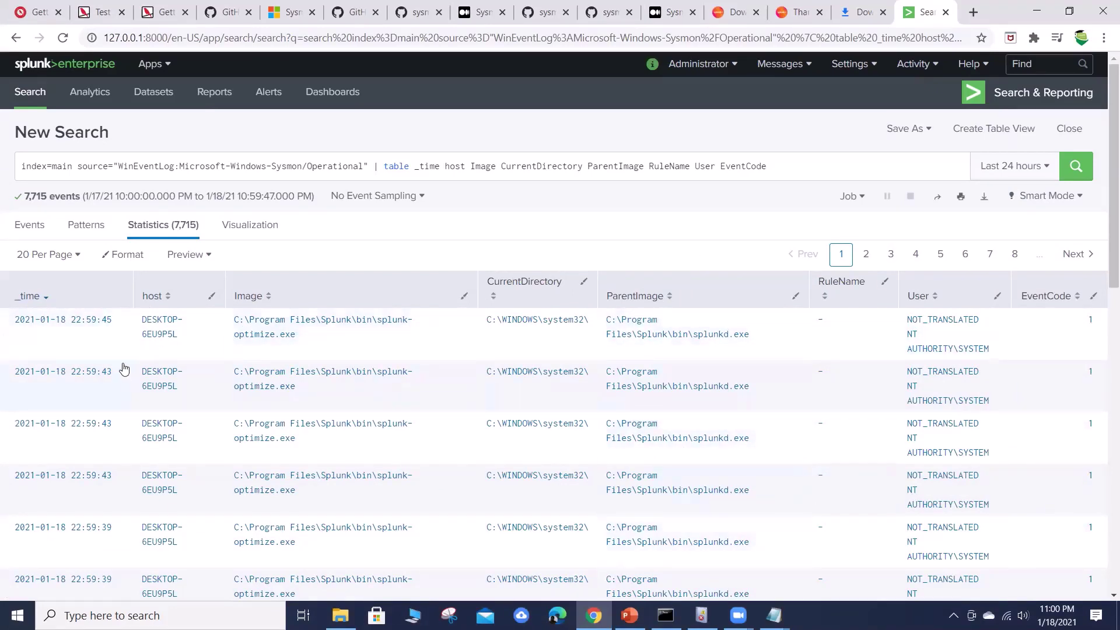
left_click(26, 302)
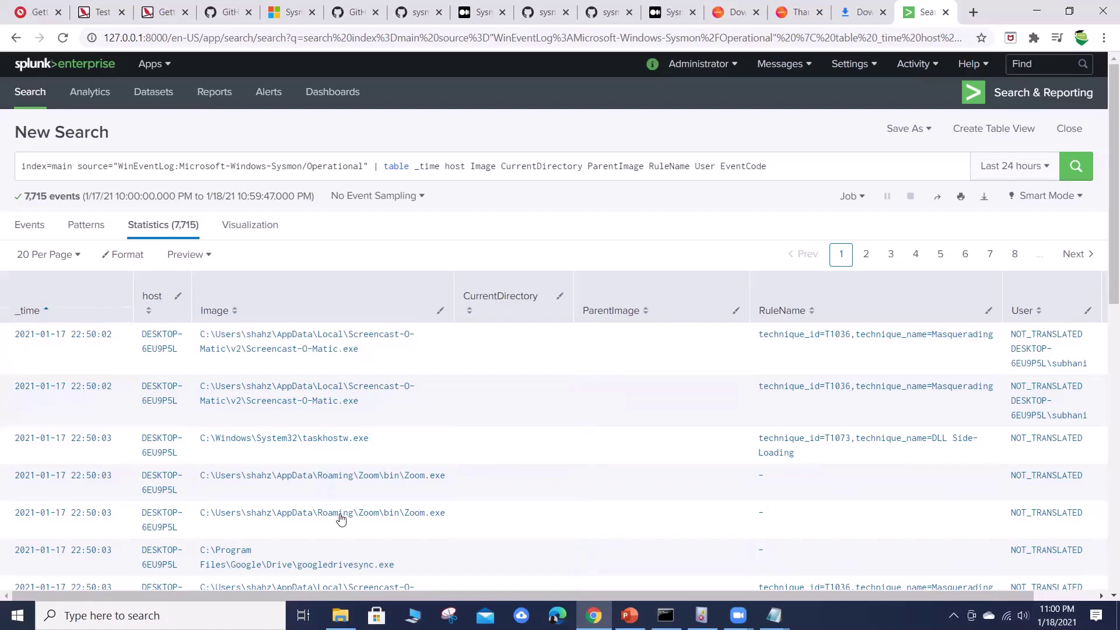
Step: Sort the statistics table by ParentImage ascending and review the rows
left_click_drag(856, 594, 1041, 588)
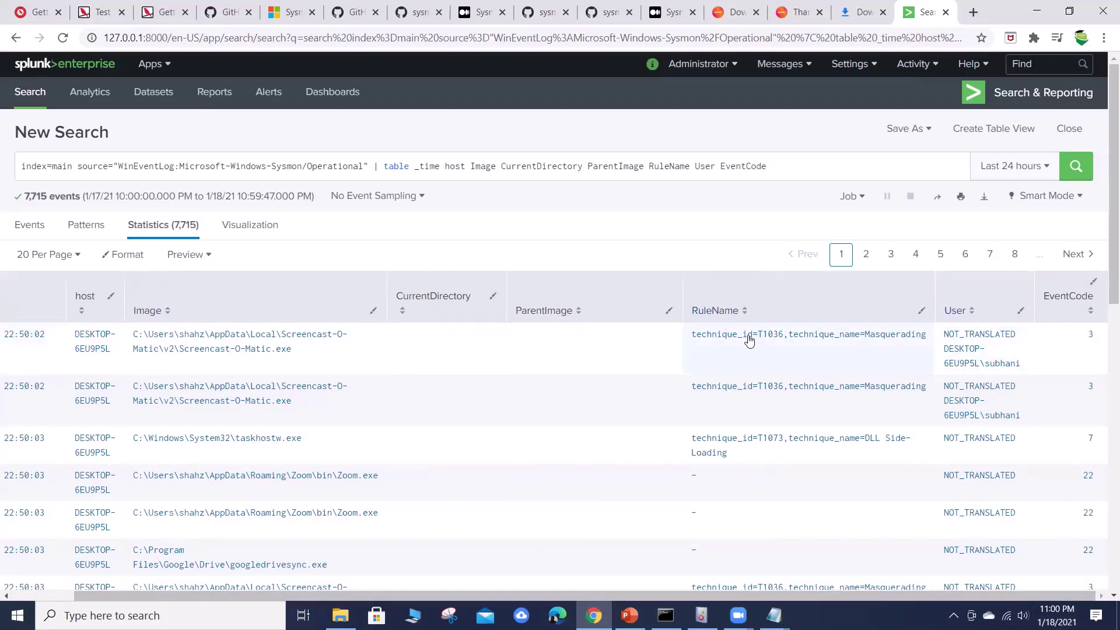
left_click(744, 310)
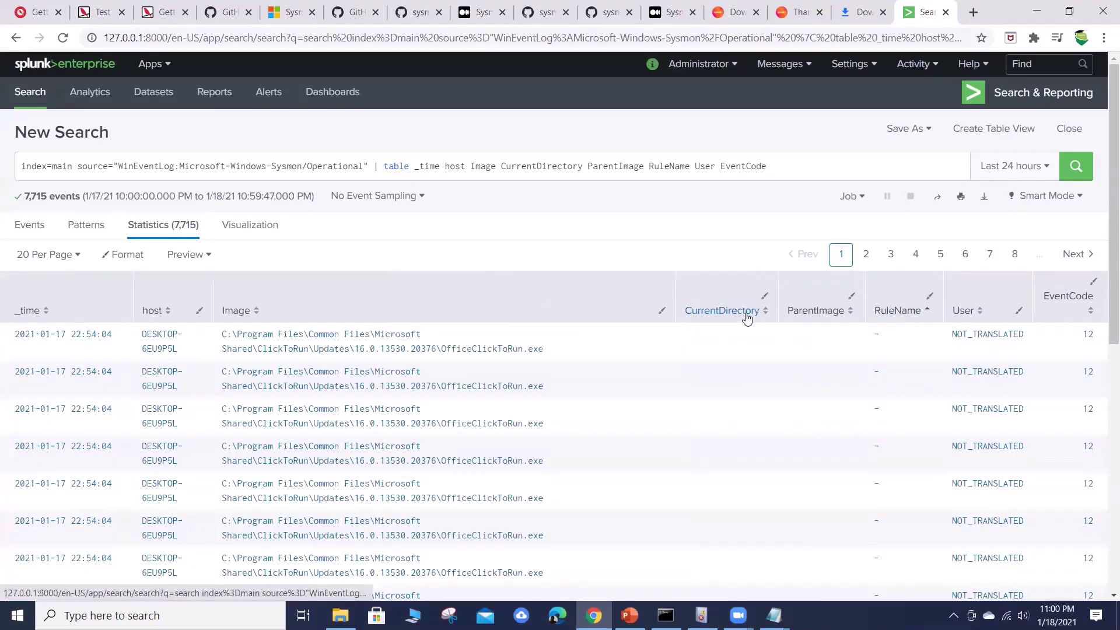
left_click(821, 317)
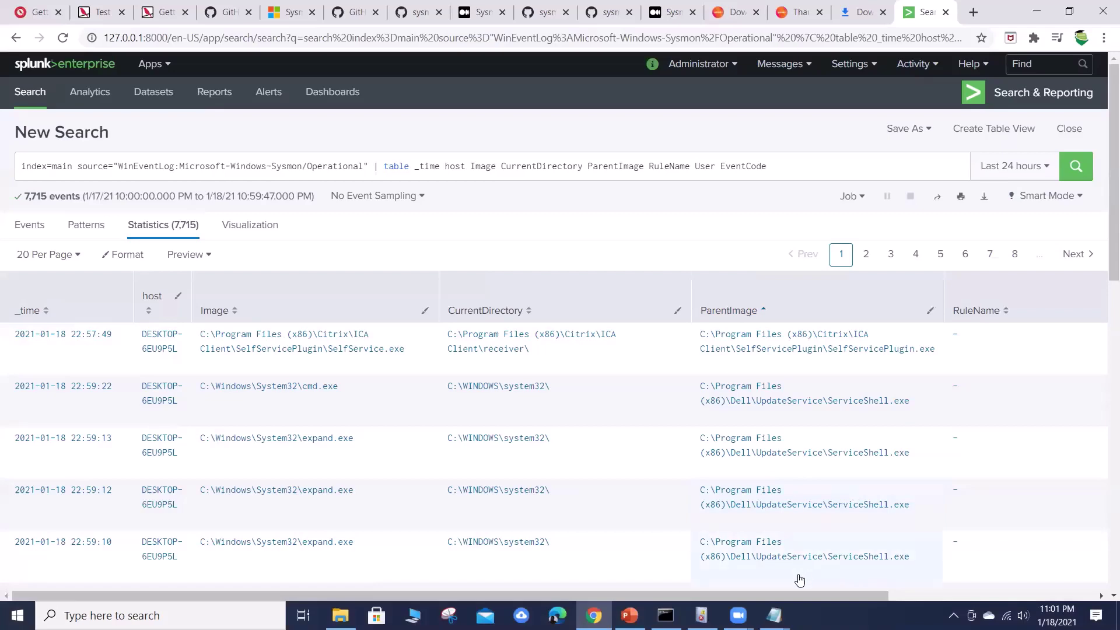
left_click_drag(753, 599, 502, 585)
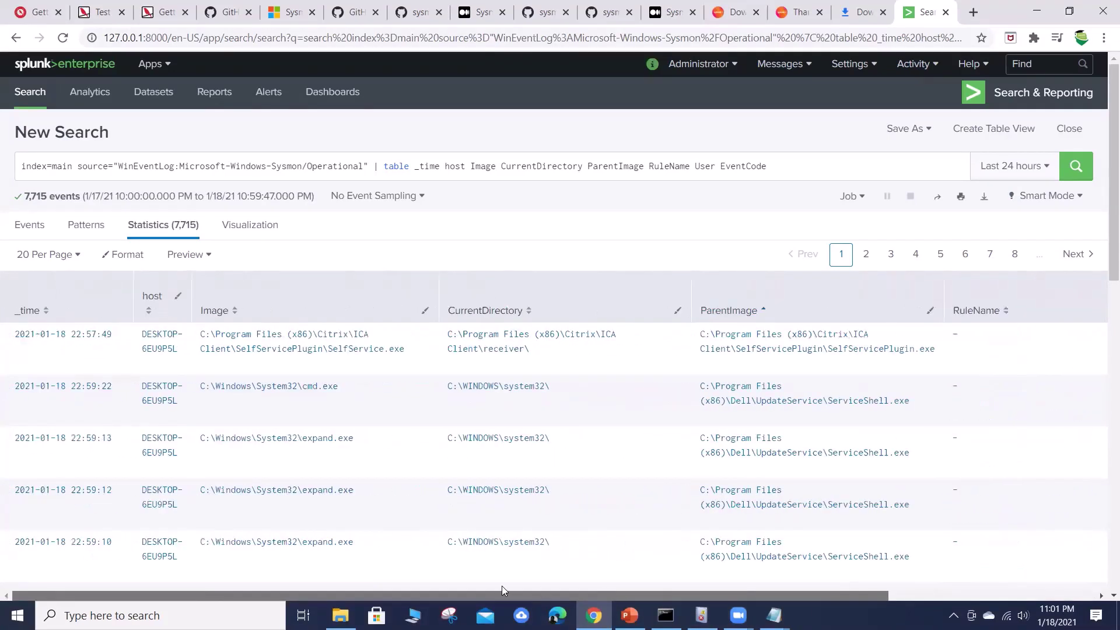
scroll(697, 432, "down", 10)
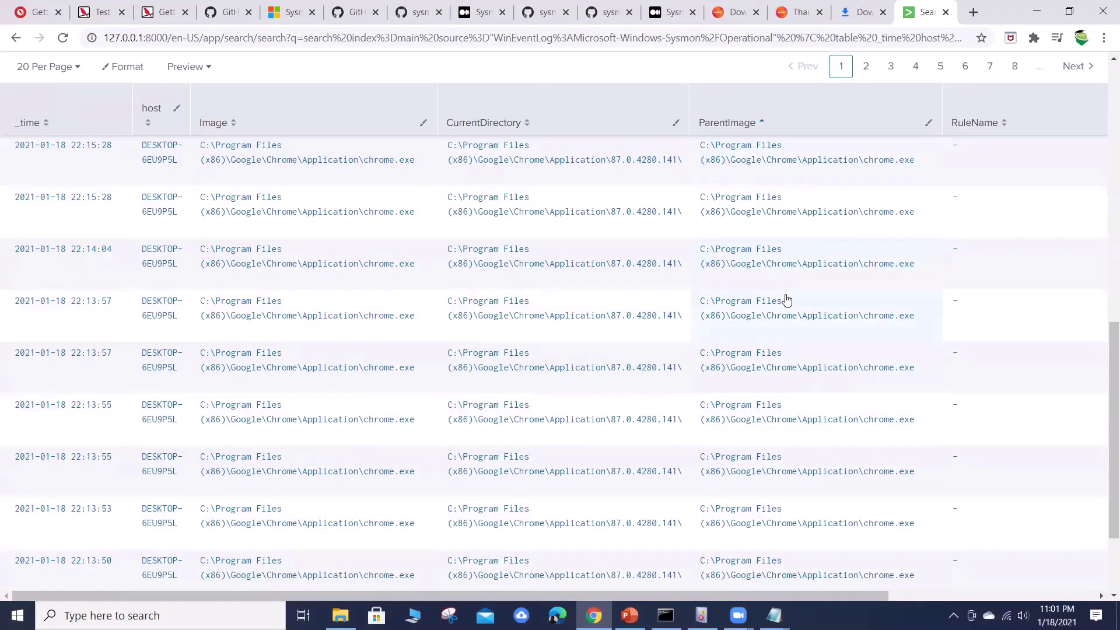
scroll(625, 413, "up", 6)
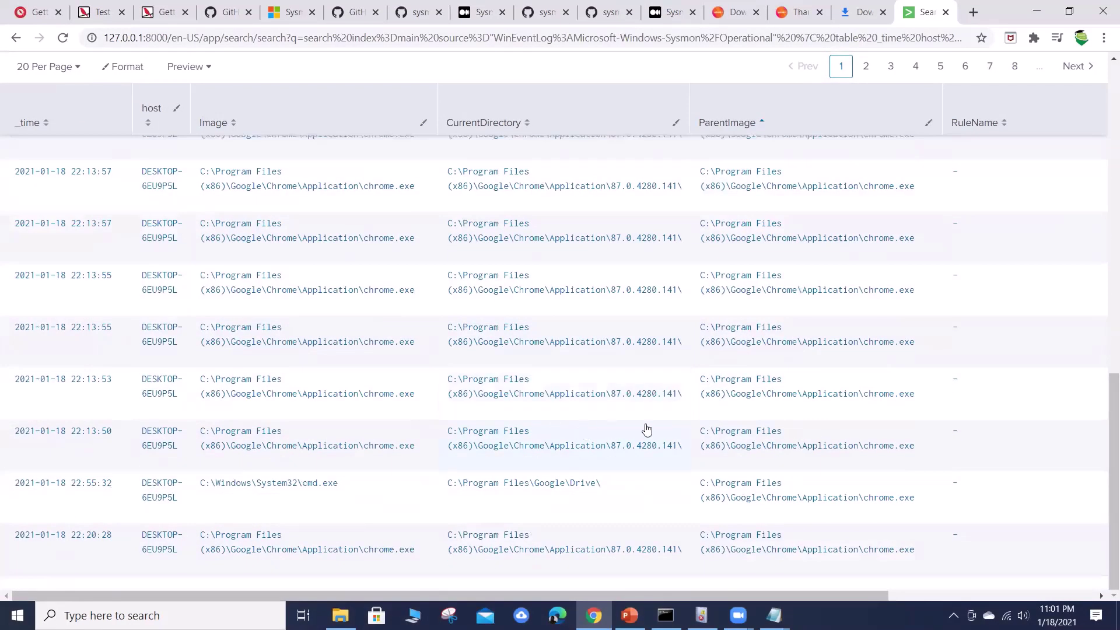
scroll(903, 426, "up", 5)
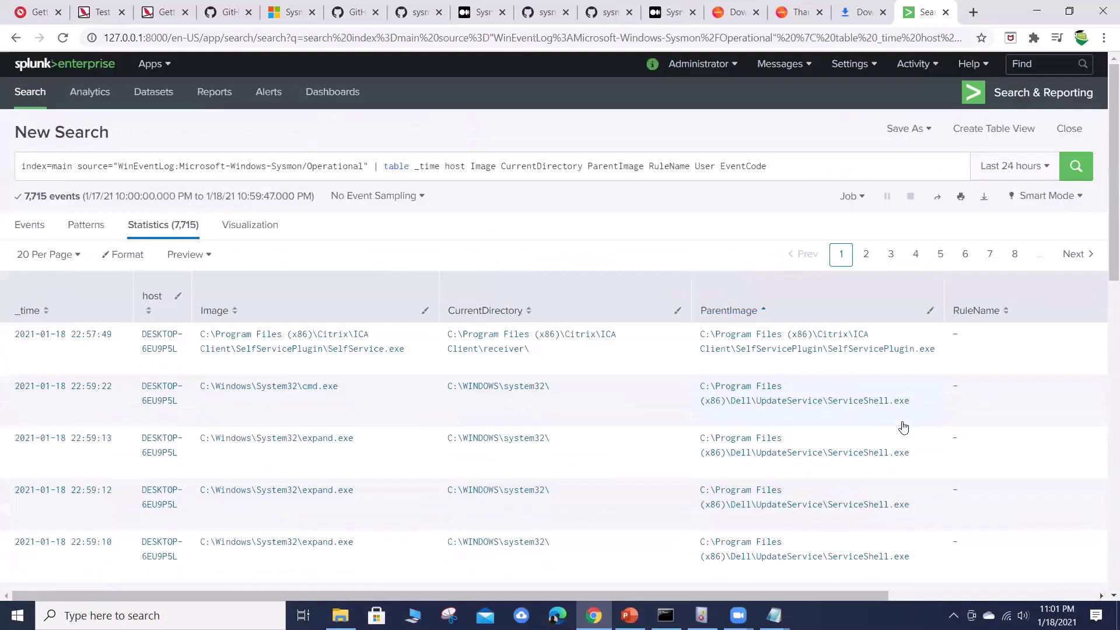
Step: Page forward four pages through the Sysmon table results
left_click(1074, 257)
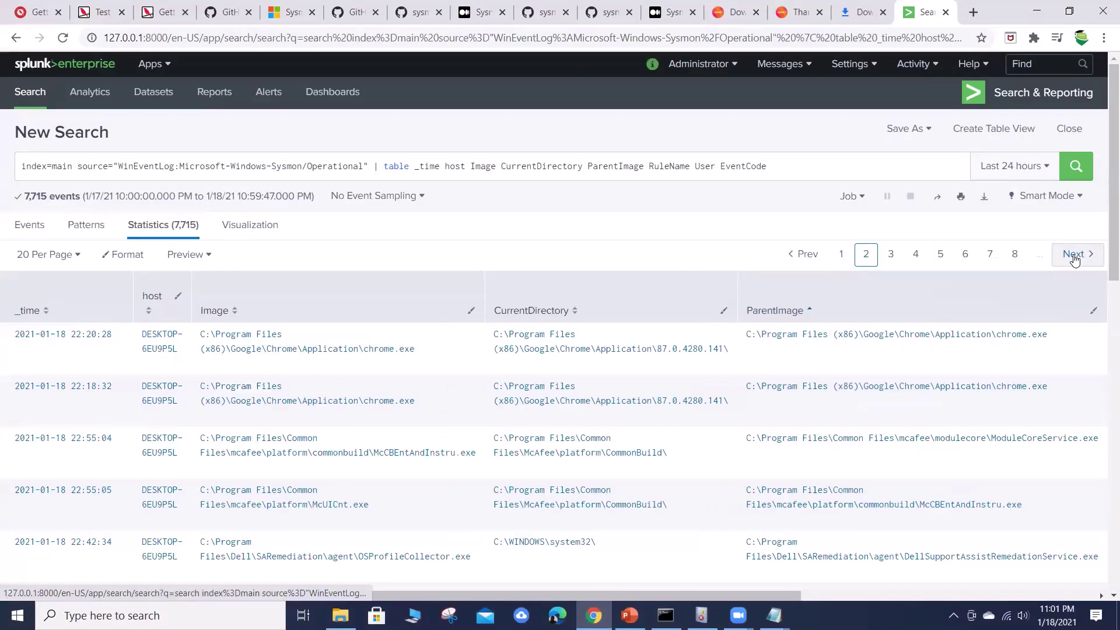
left_click(1074, 257)
left_click(1074, 257)
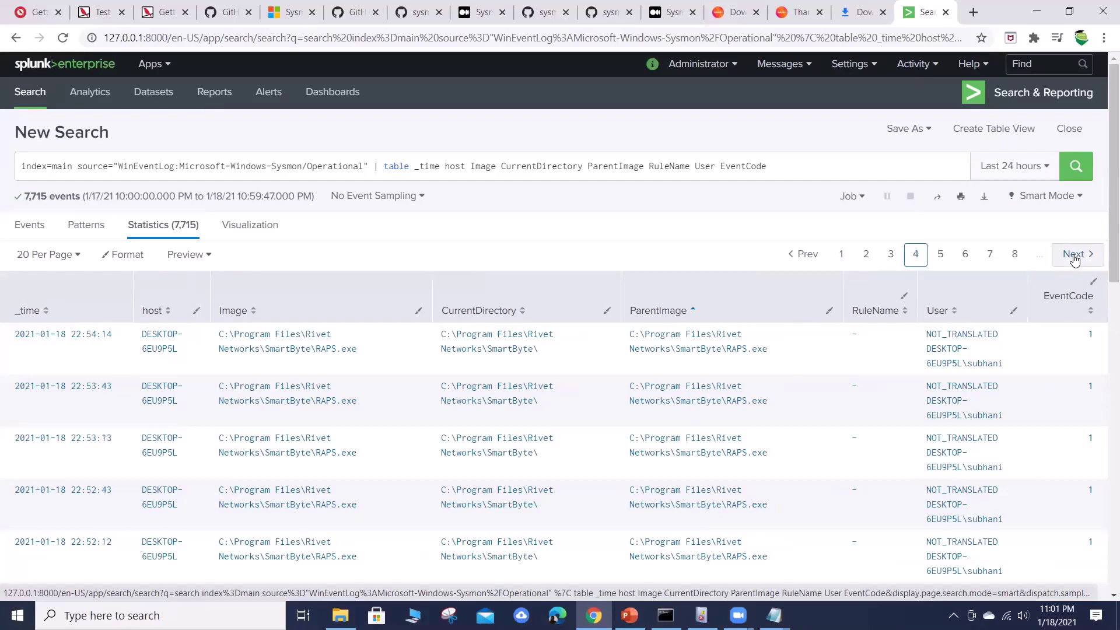
left_click(1074, 257)
Step: Sort by _time and limit the search to Presets > Yesterday, giving 5,888 events
left_click(32, 311)
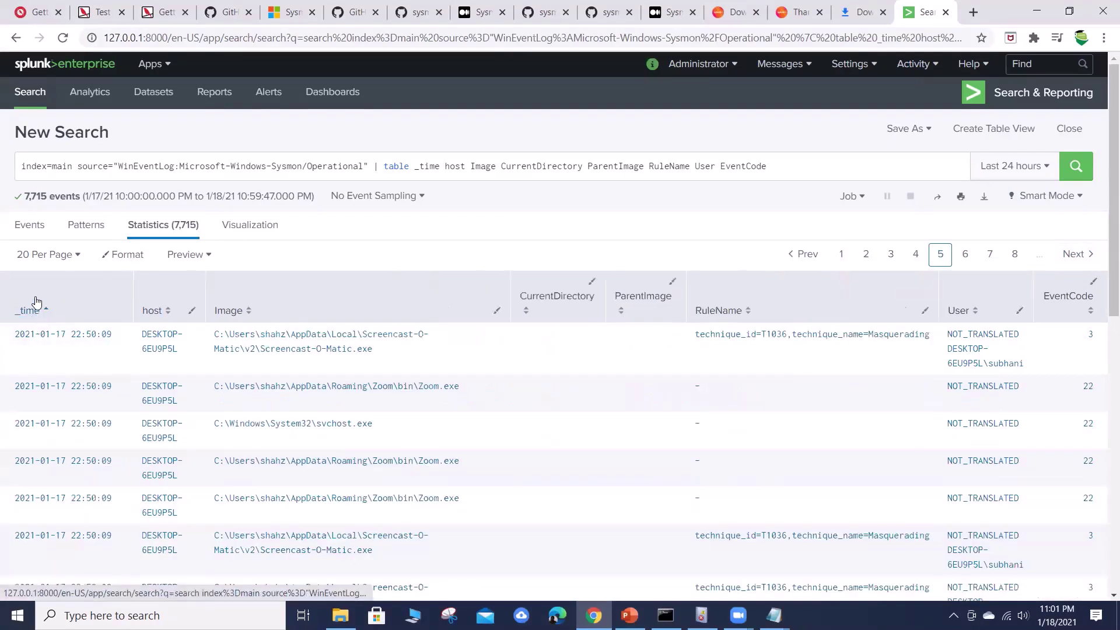
left_click(1016, 168)
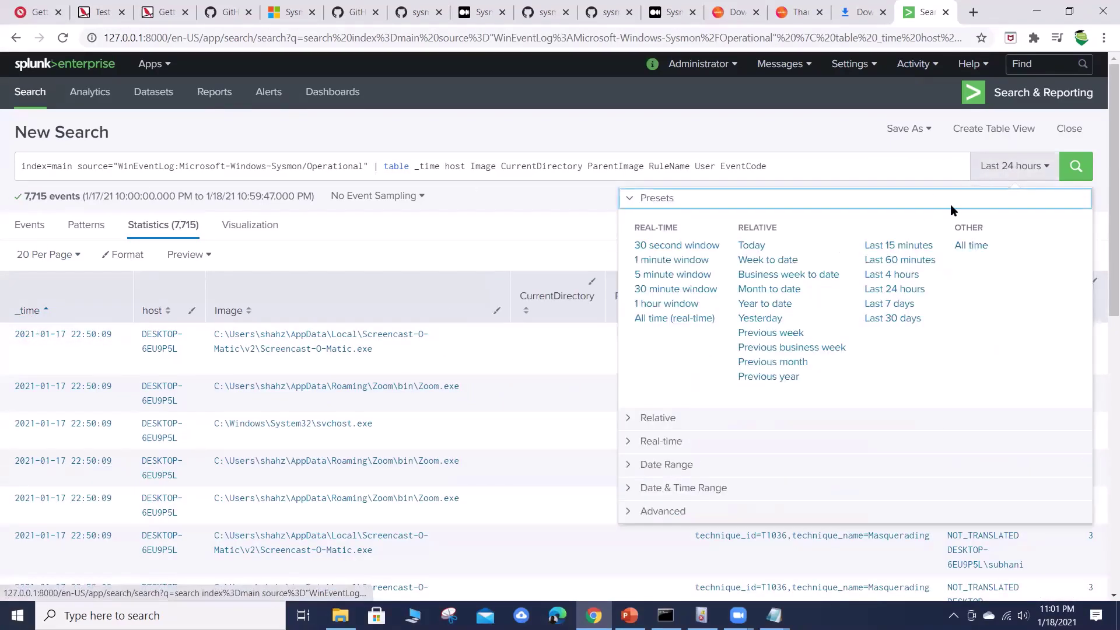
left_click(760, 322)
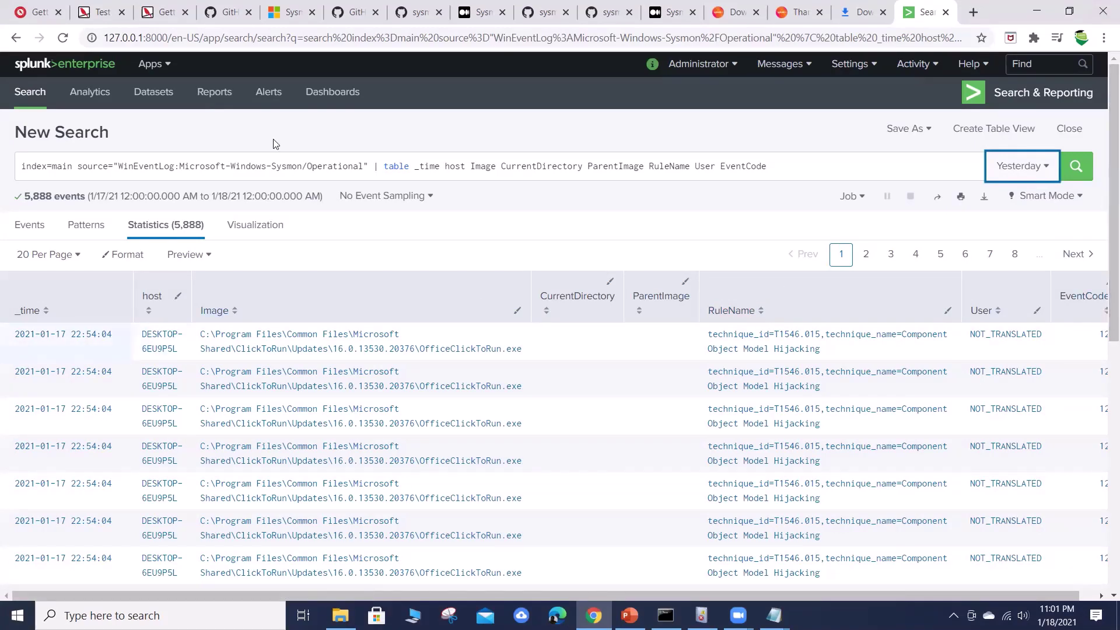
Step: Page forward through yesterday's results to page 8
scroll(489, 445, "down", 1)
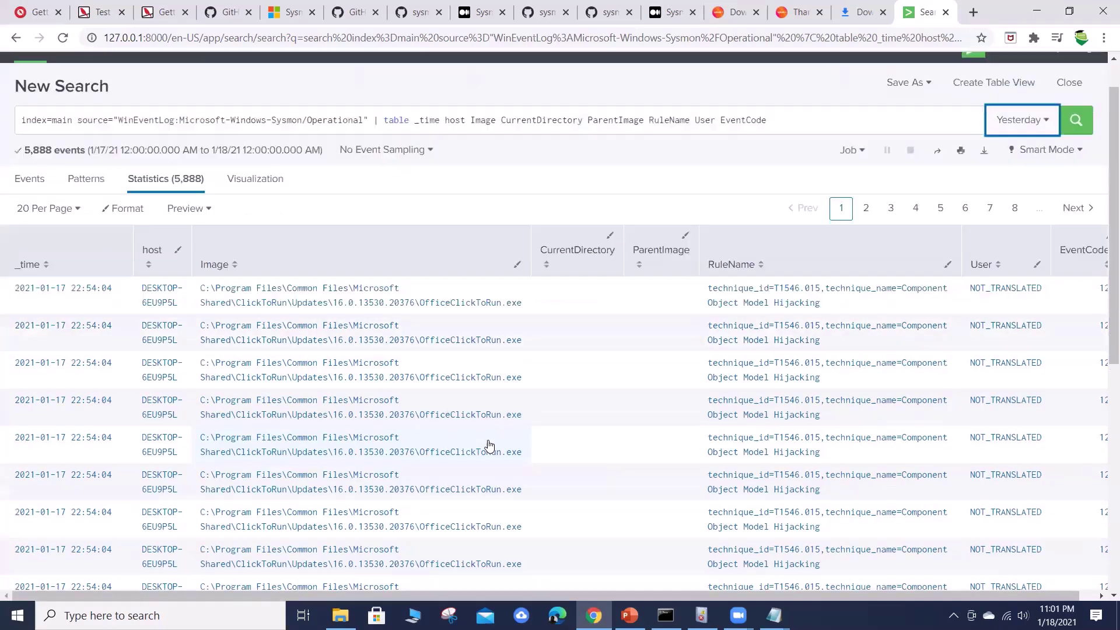
scroll(489, 445, "down", 3)
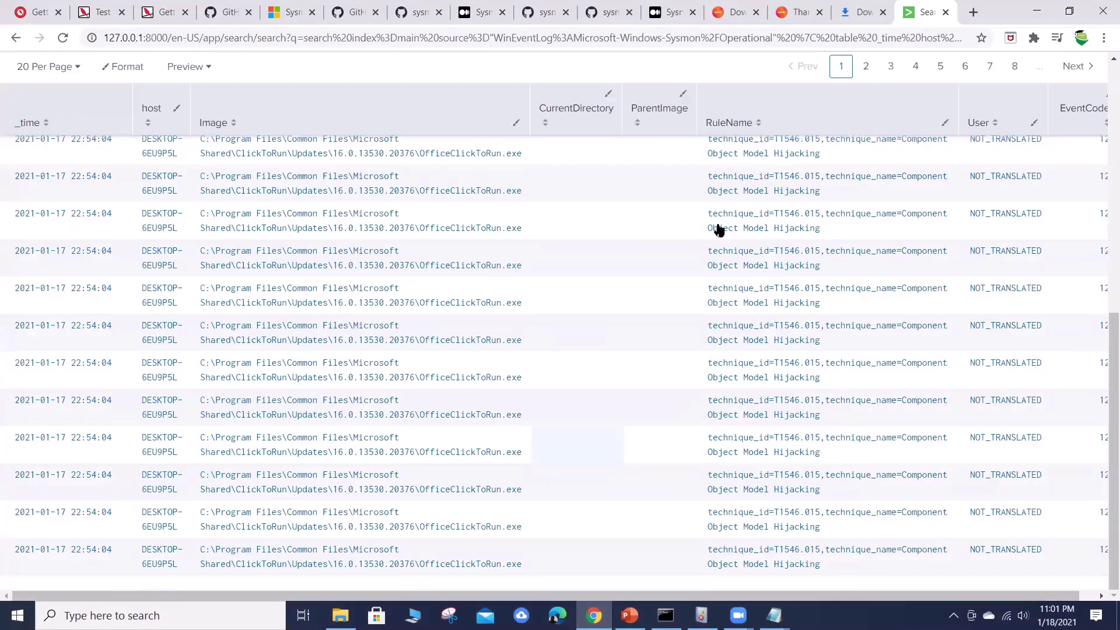
scroll(718, 229, "up", 1)
left_click(1073, 127)
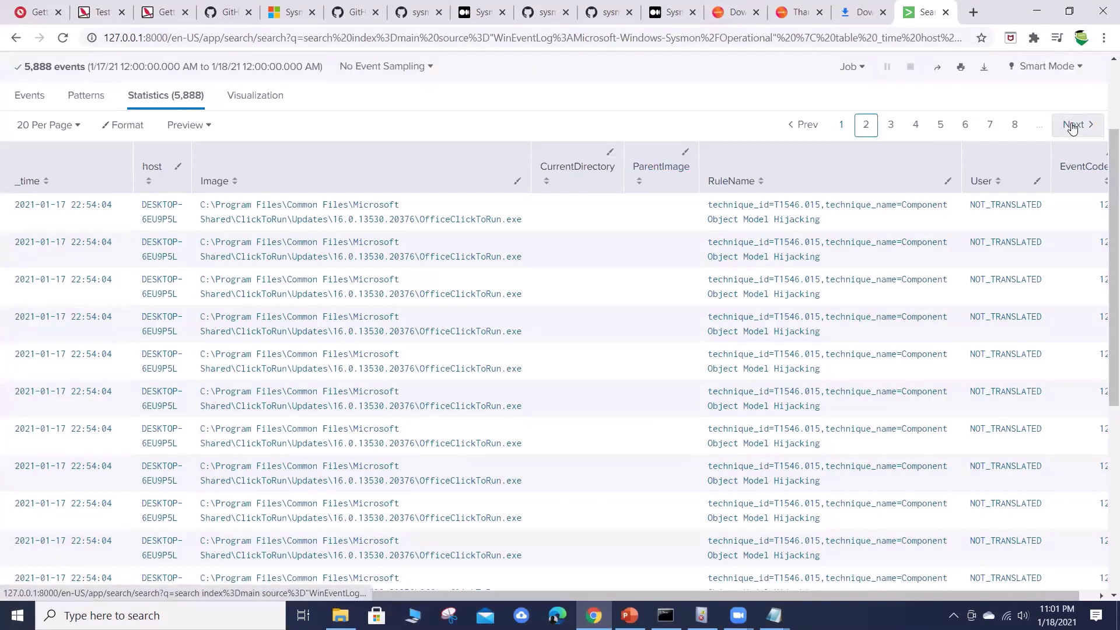
left_click(1072, 126)
left_click(1072, 126)
left_click(1072, 126)
left_click(1072, 126)
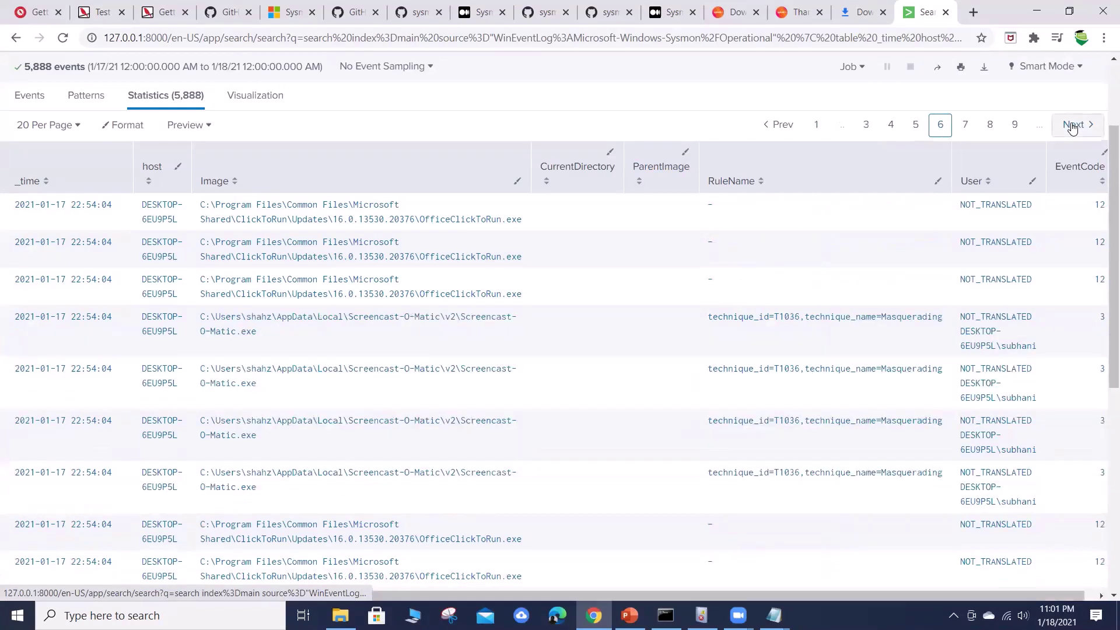
left_click(1073, 126)
left_click(1072, 127)
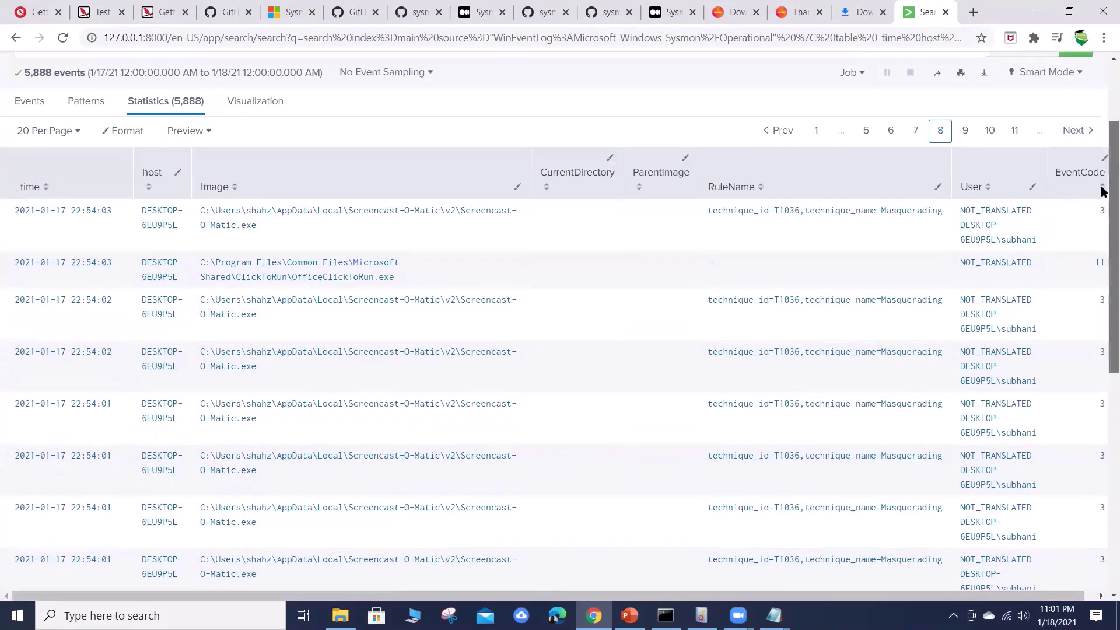
scroll(1101, 170, "up", 2)
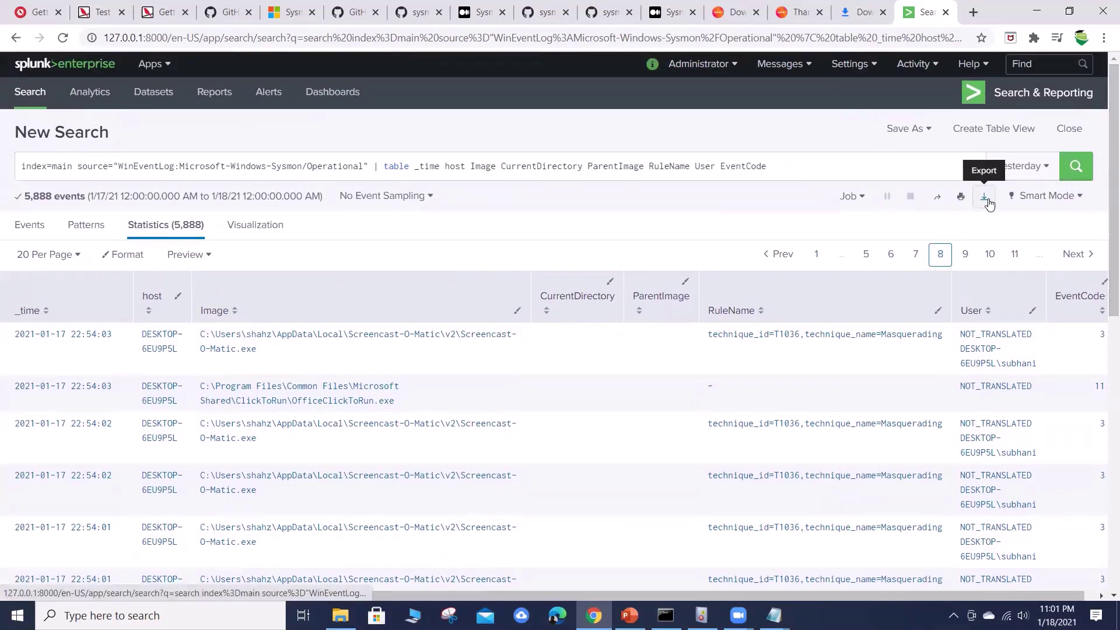
Step: Switch to the Events view and back to Statistics twice
left_click(29, 226)
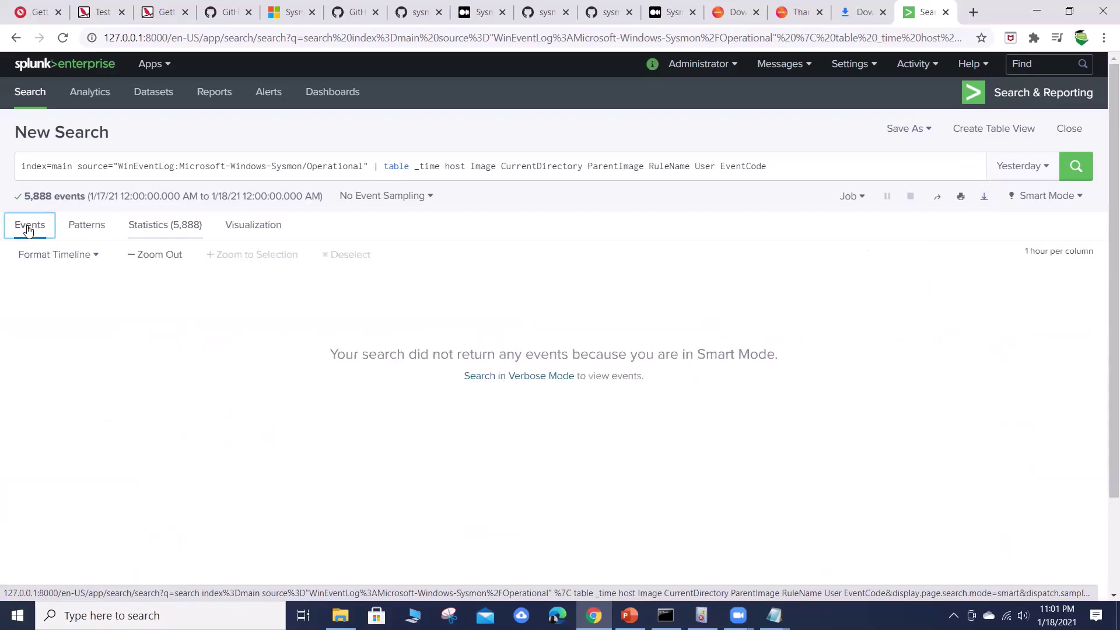
left_click(158, 228)
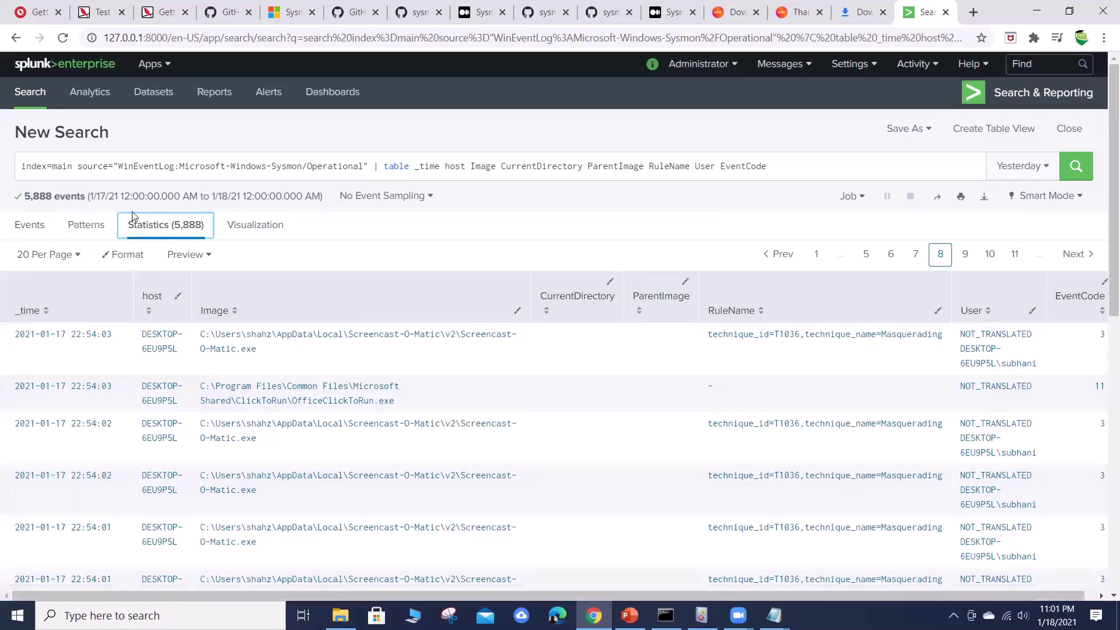
left_click(30, 231)
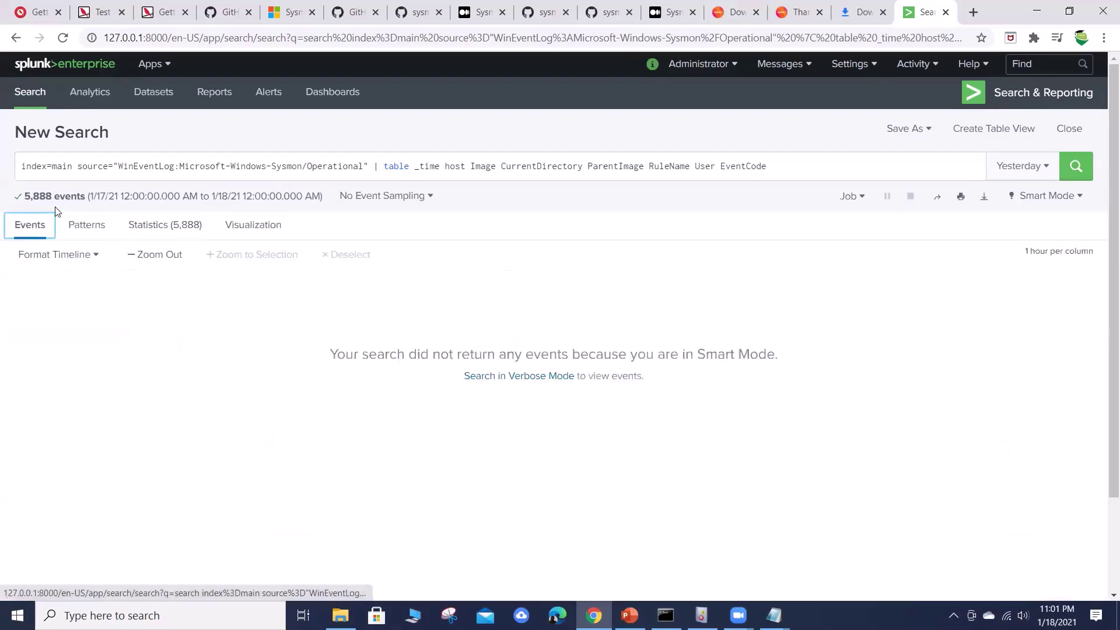
left_click(171, 239)
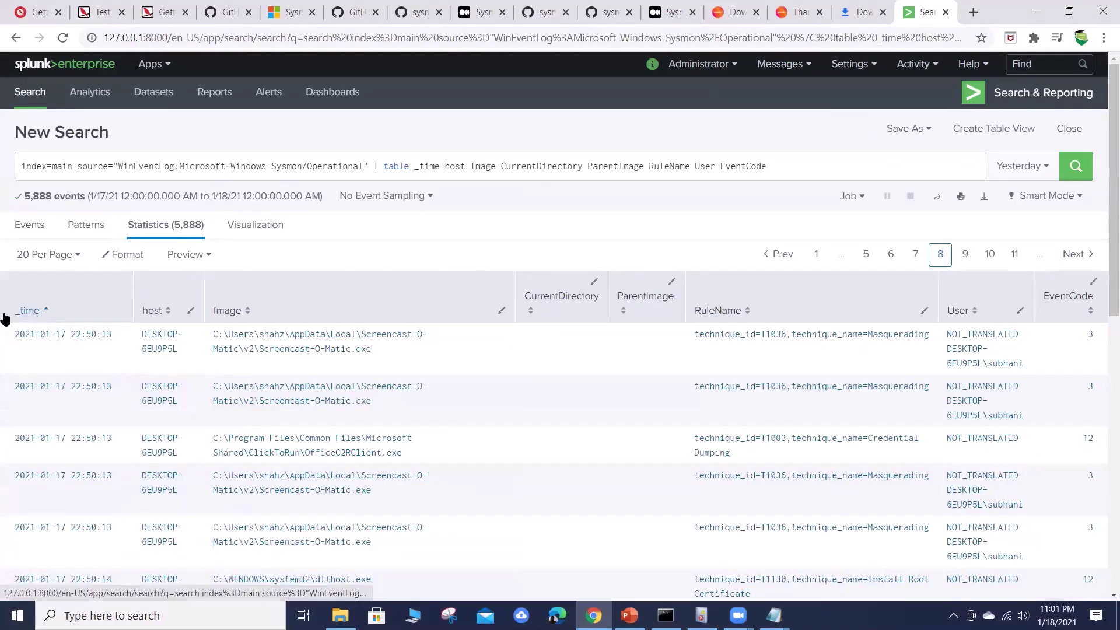
mouse_move(1104, 270)
left_mouse_down()
mouse_move(1103, 537)
mouse_move(1104, 270)
left_mouse_up()
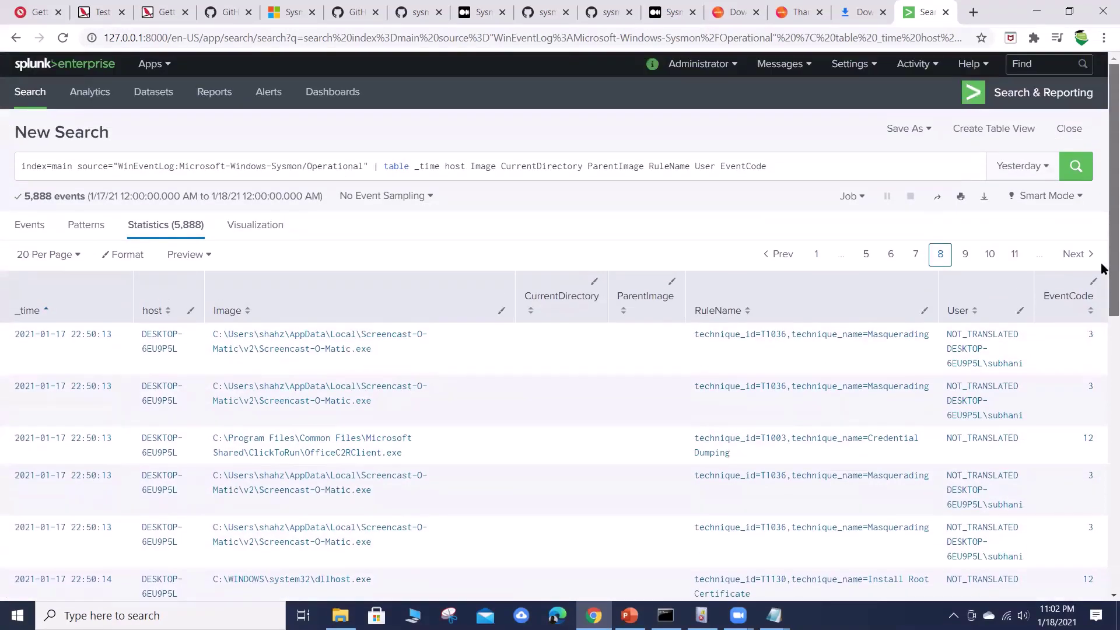
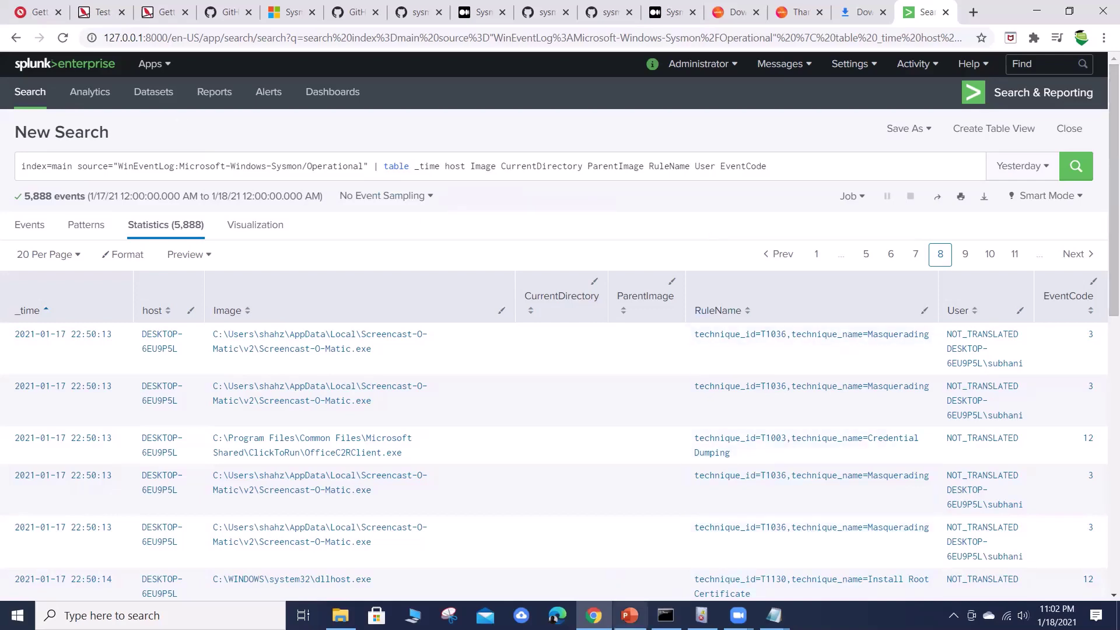
Step: Open sysmonconfig2.xml from Downloads\Sysmon (2) in Notepad++ using Edit with Notepad++
mouse_move(340, 615)
left_click(357, 582)
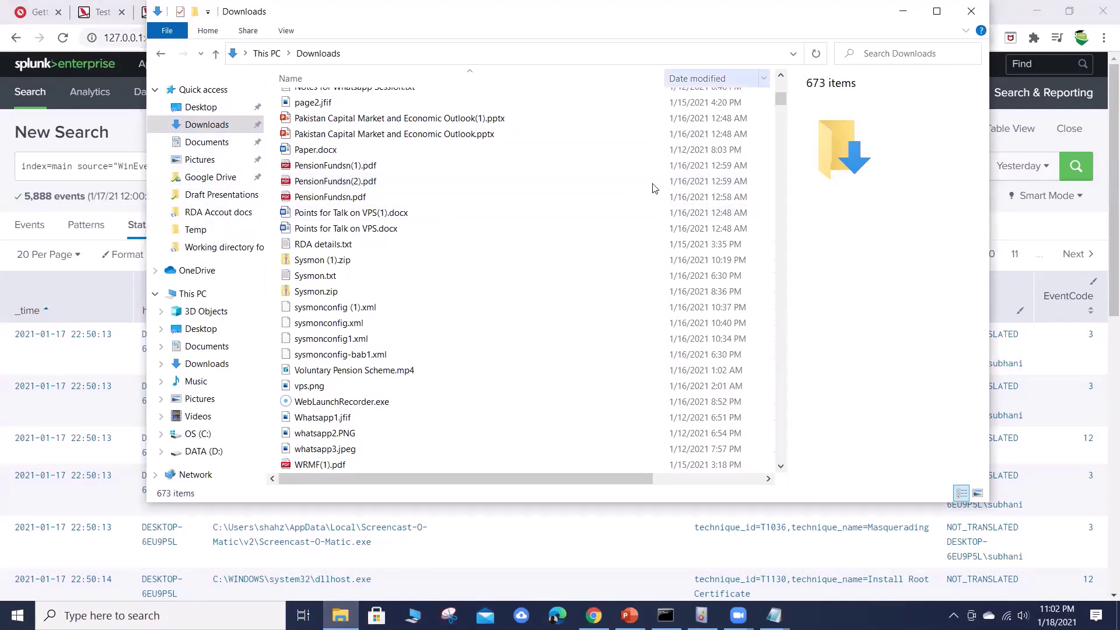
left_click_drag(783, 98, 778, 64)
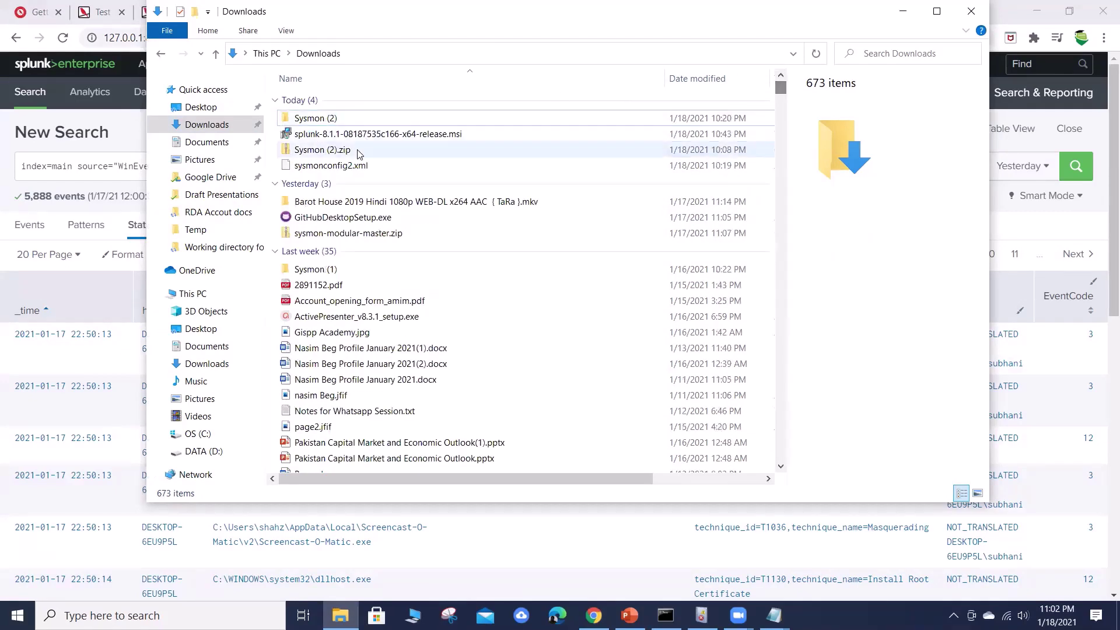
double_click(322, 117)
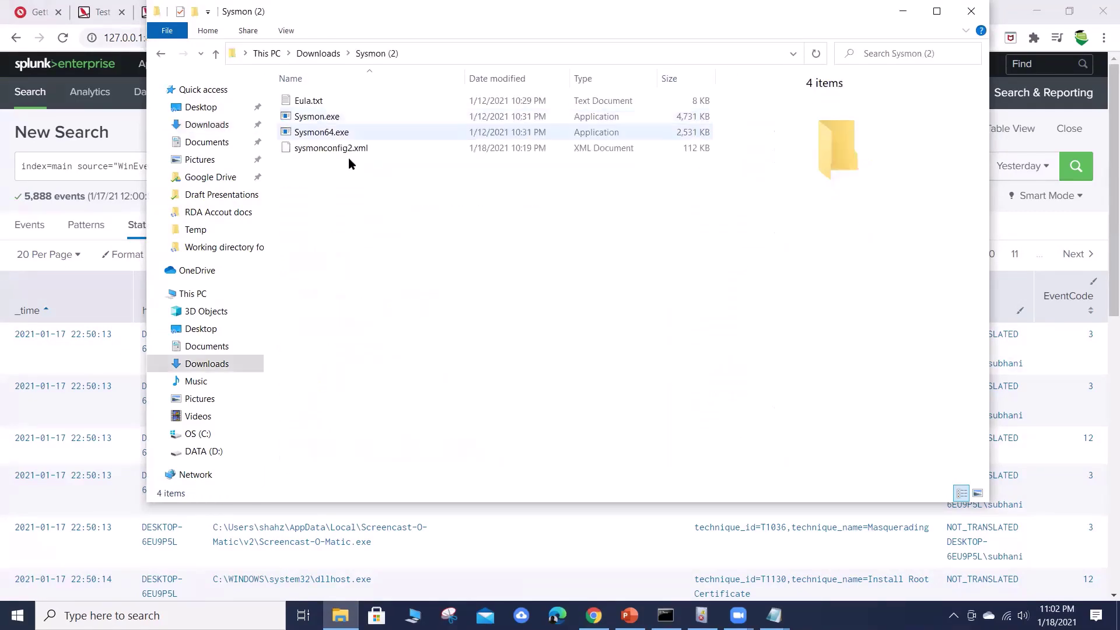
left_click(325, 148)
right_click(330, 148)
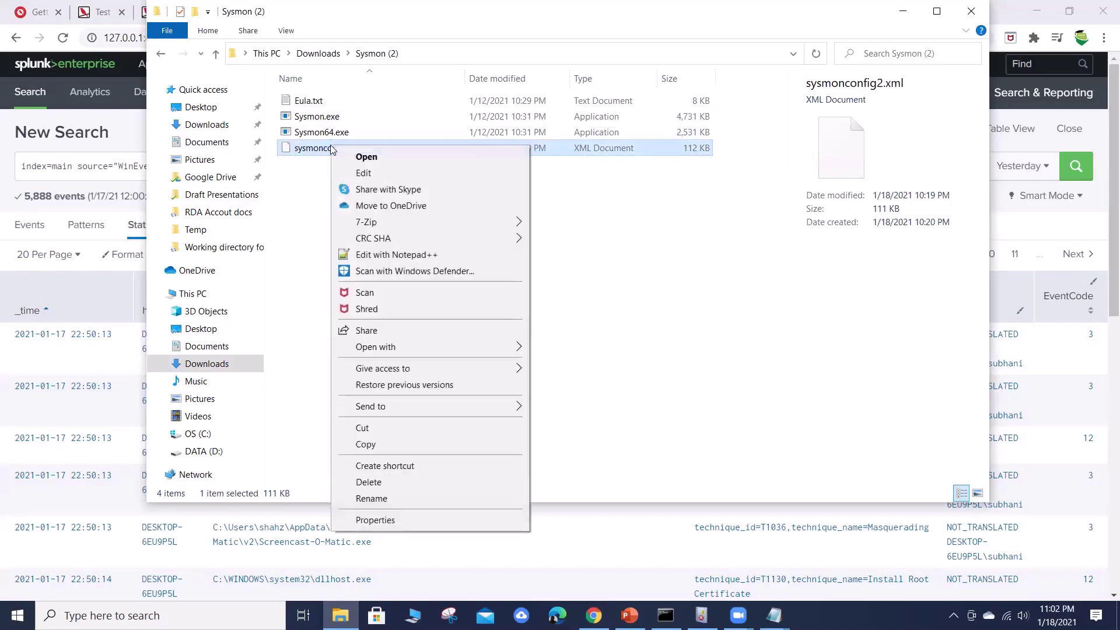
left_click(465, 259)
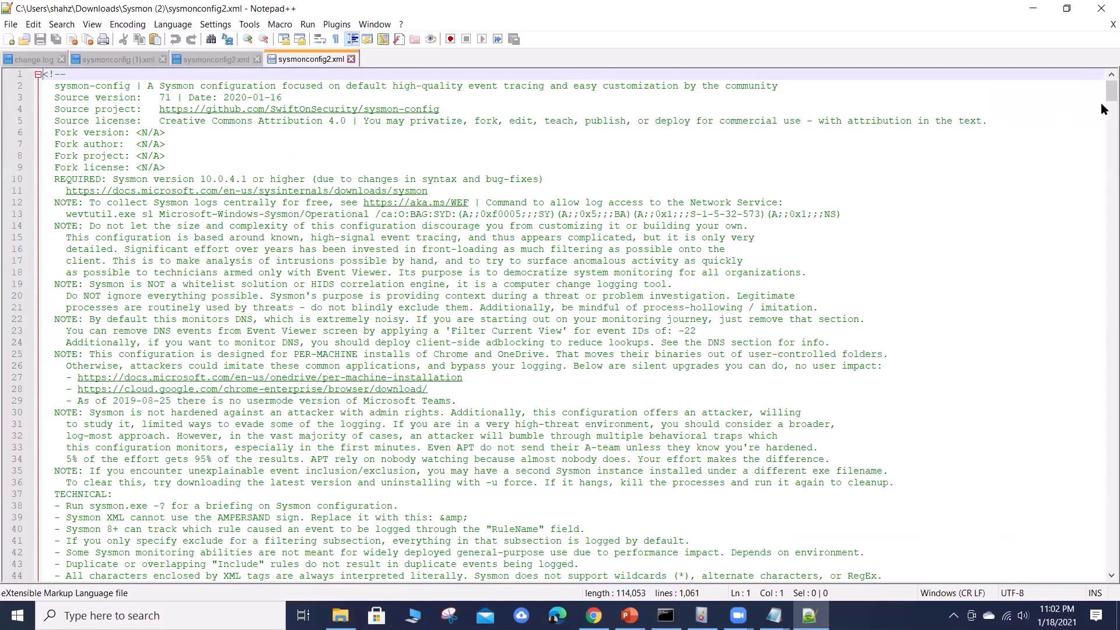
Step: Copy the Google exclusion lines 212–214 from sysmonconfig2.xml's process creation rules
scroll(1102, 109, "down", 20)
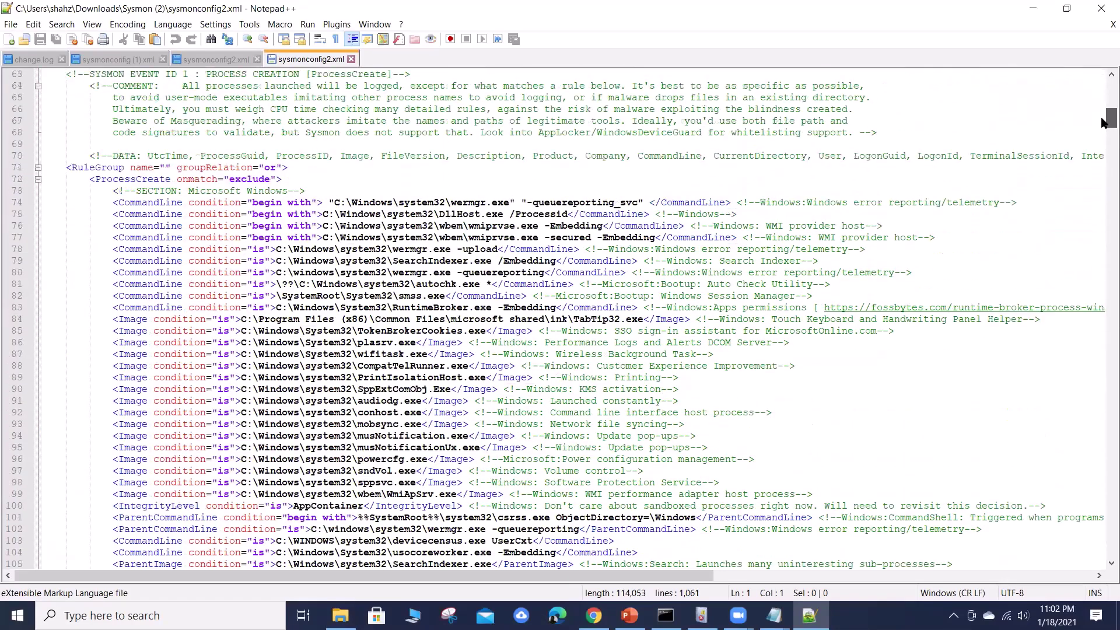
scroll(1103, 121, "up", 1)
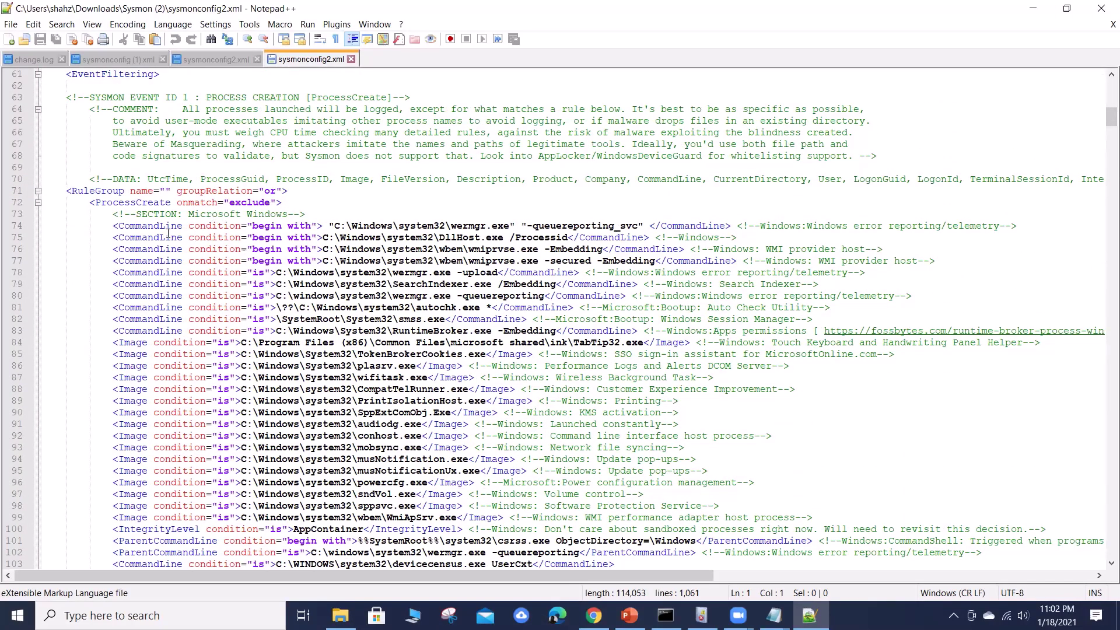
scroll(323, 224, "down", 20)
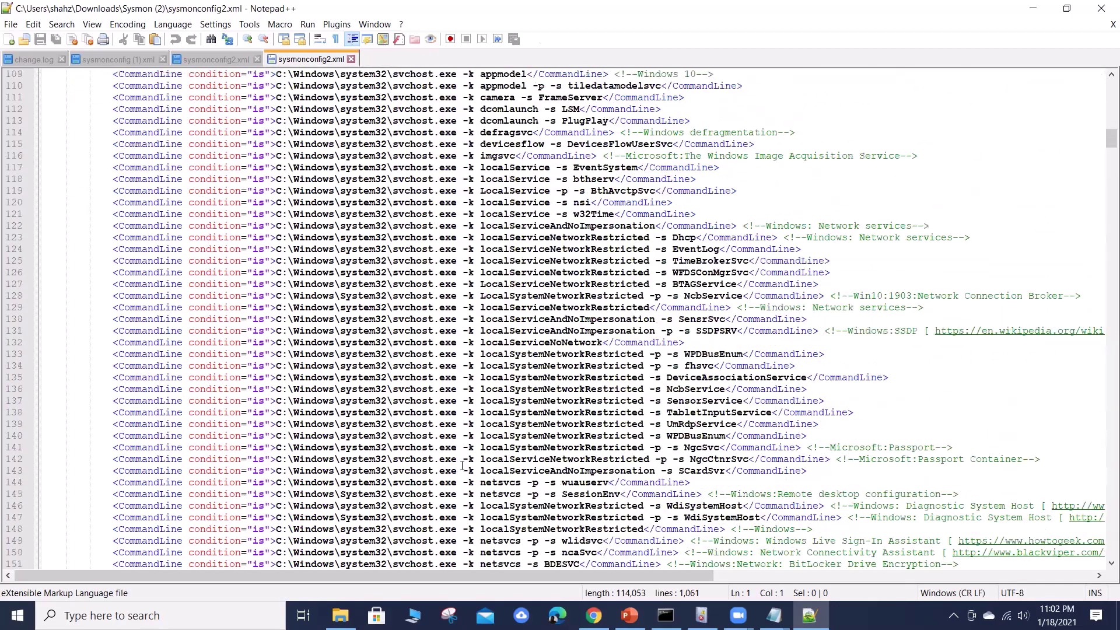
scroll(480, 489, "down", 10)
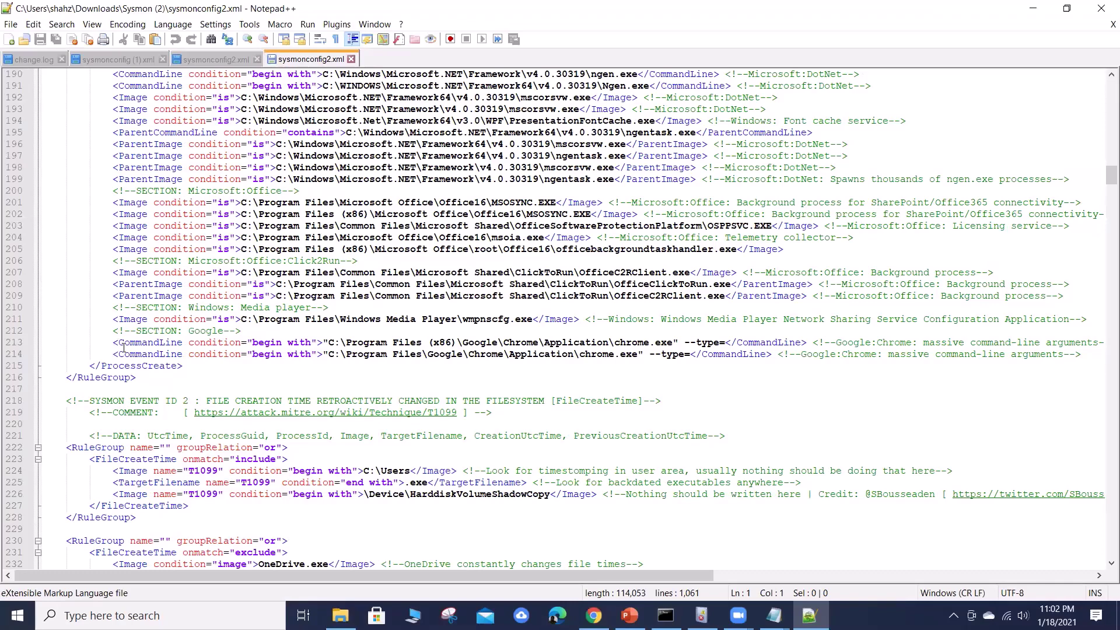
left_click_drag(112, 332, 1052, 355)
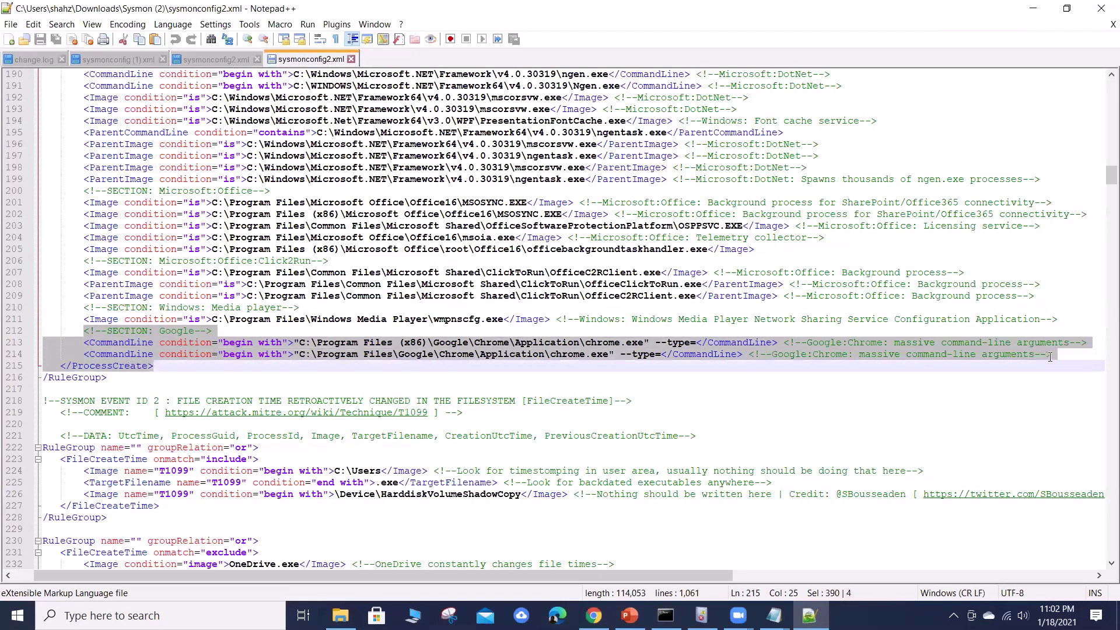
right_click(933, 354)
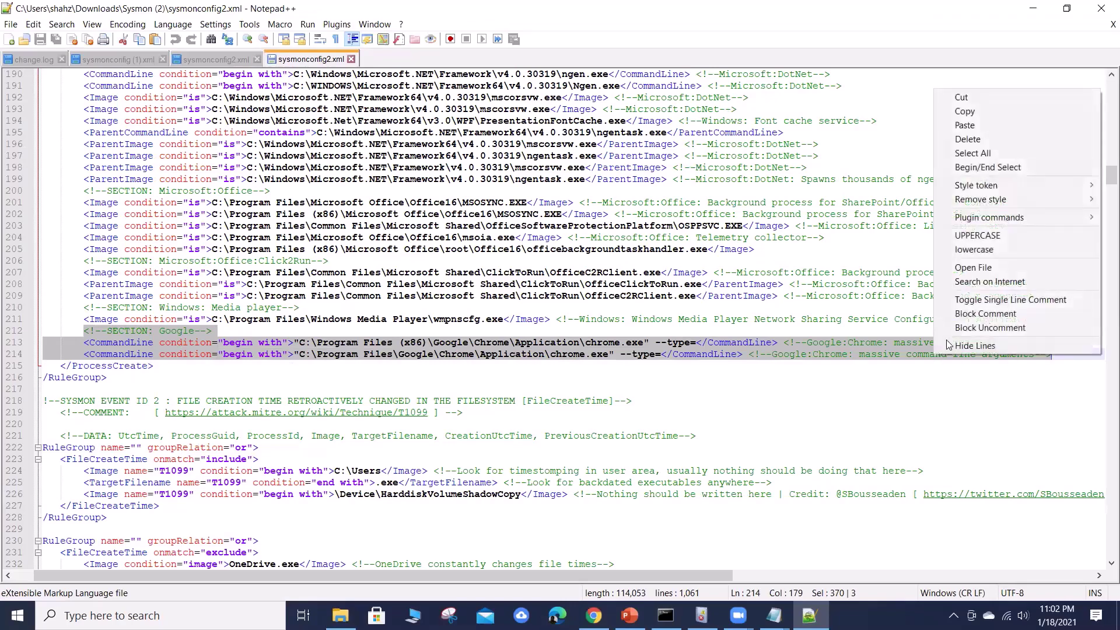
left_click(964, 111)
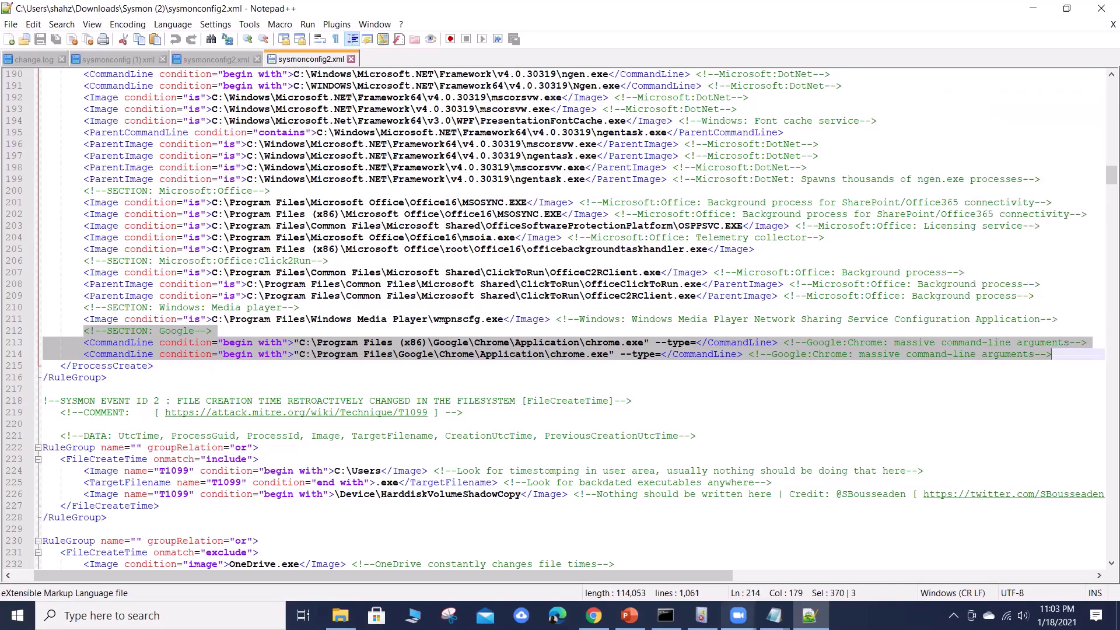
left_click(774, 616)
Step: Paste the Google exclusion lines into Sysmon Log Collection Notes and relabel the section comment Splunk
left_click(819, 532)
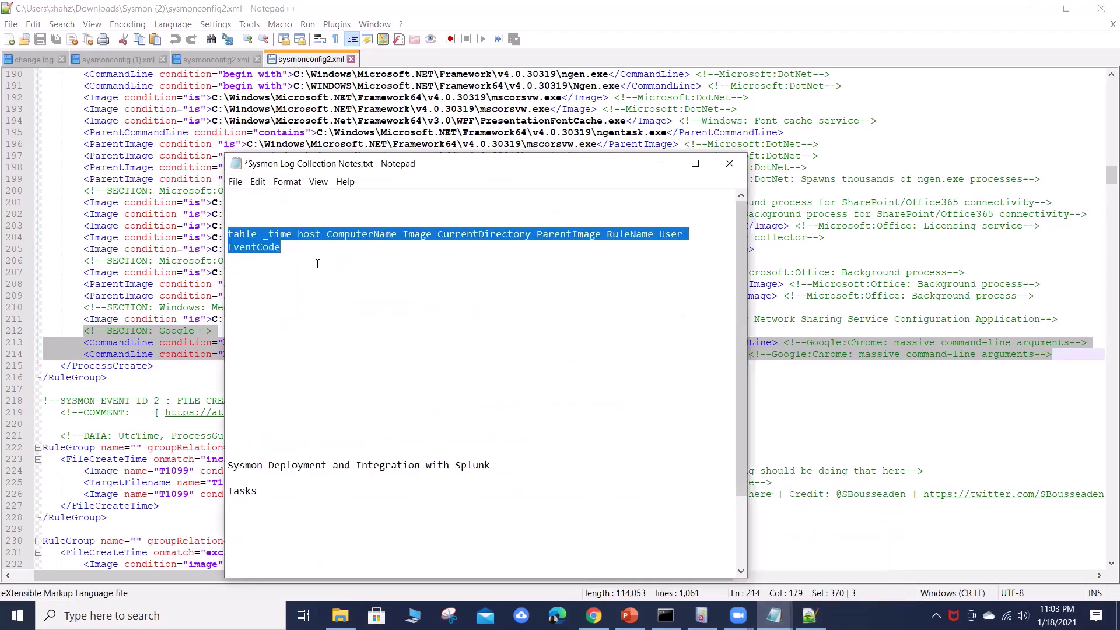
left_click(310, 279)
key("ctrl+v")
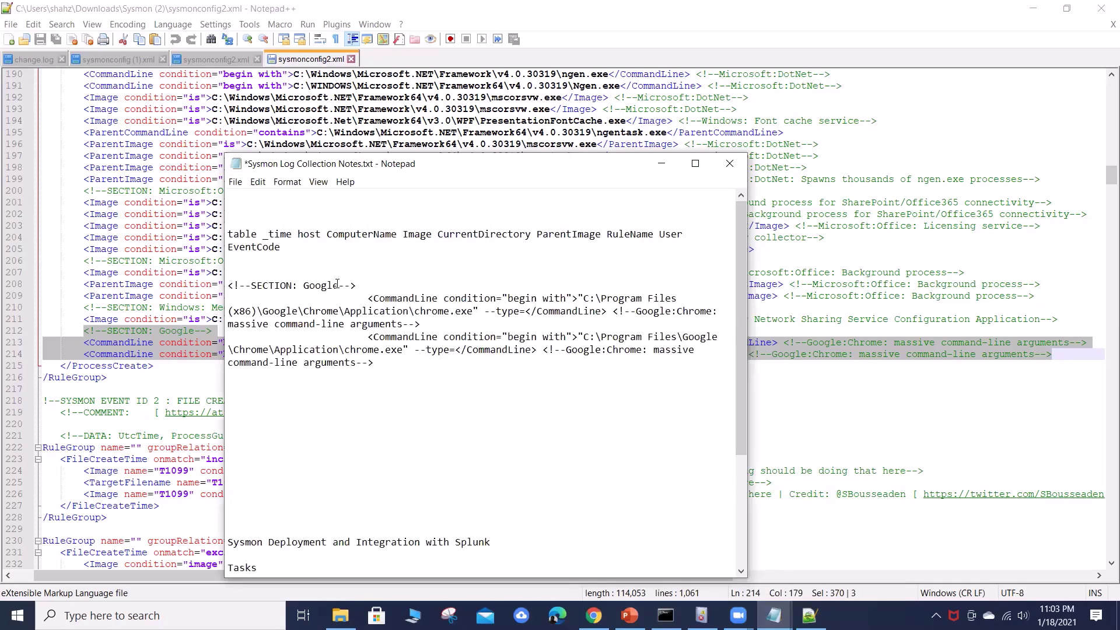
left_click_drag(339, 286, 306, 285)
type("Splunk")
left_click(593, 616)
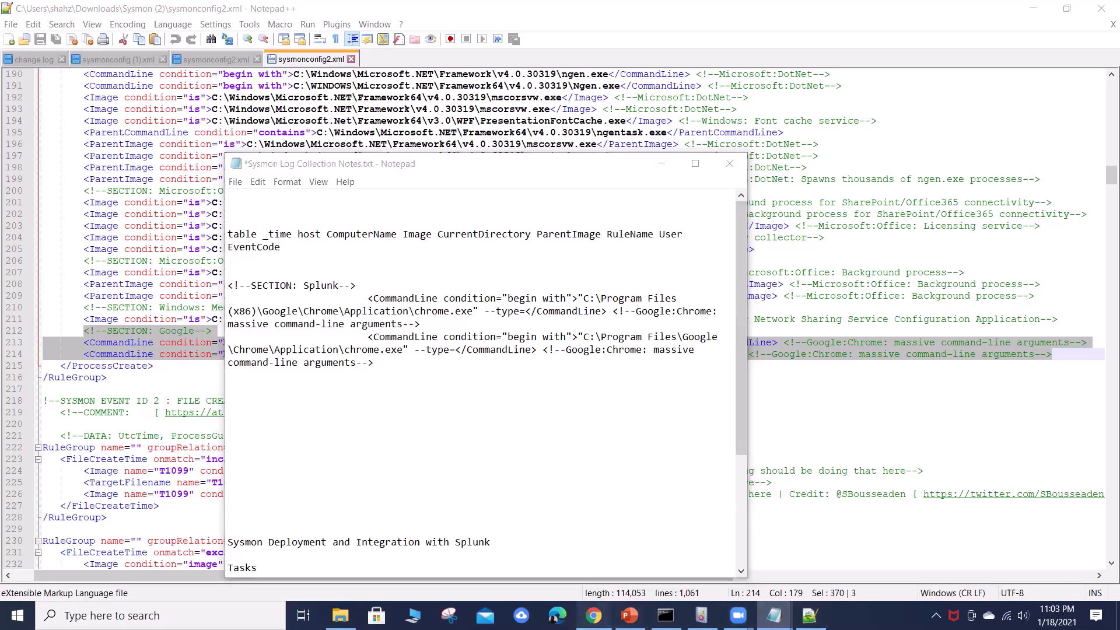
Step: Limit the Sysmon table search to the last 60 minutes, sorted by _time and Image
left_click(44, 318)
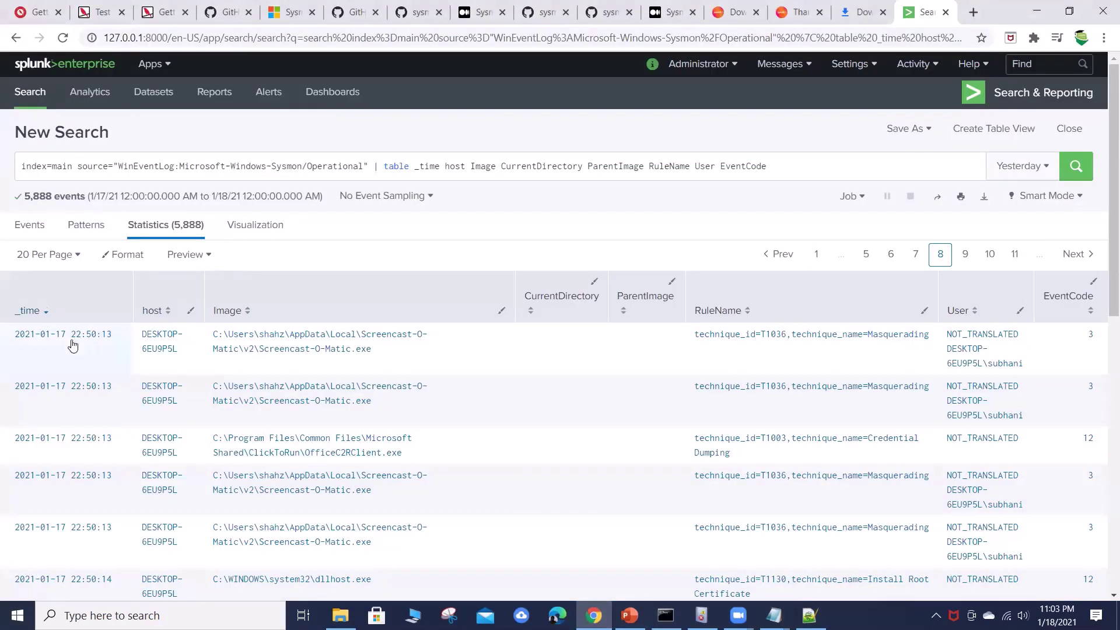
left_click(1022, 167)
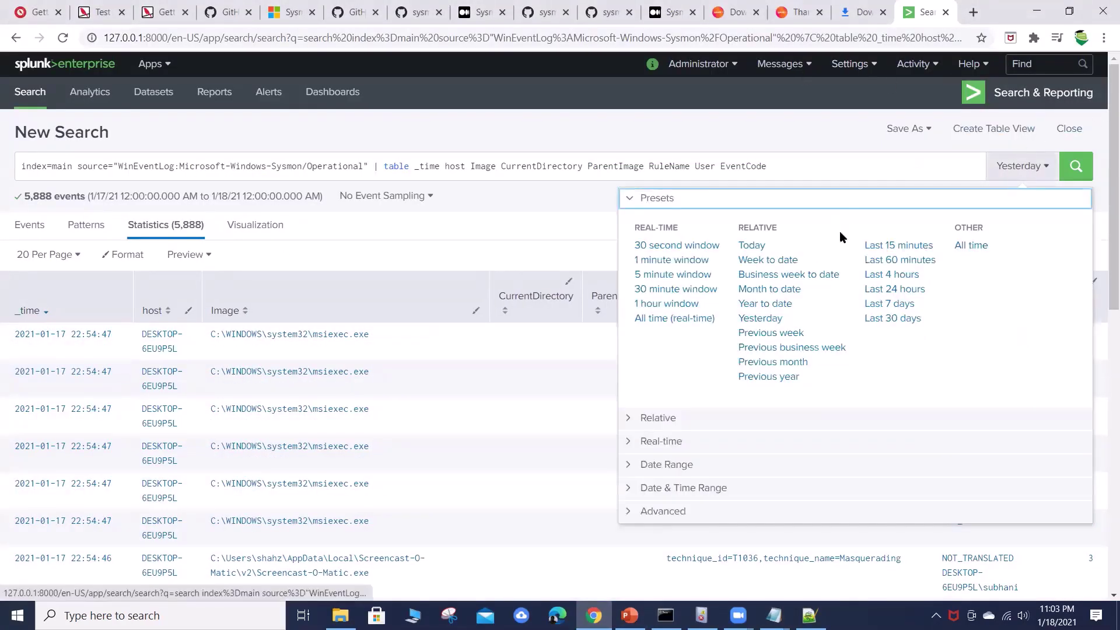
left_click(914, 262)
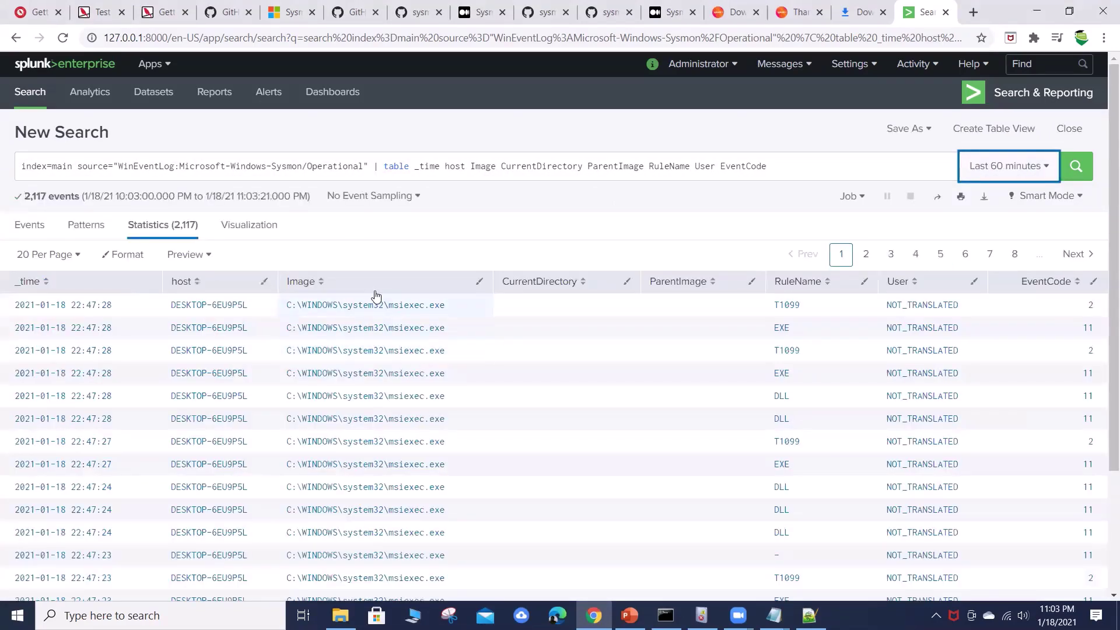
left_click(358, 291)
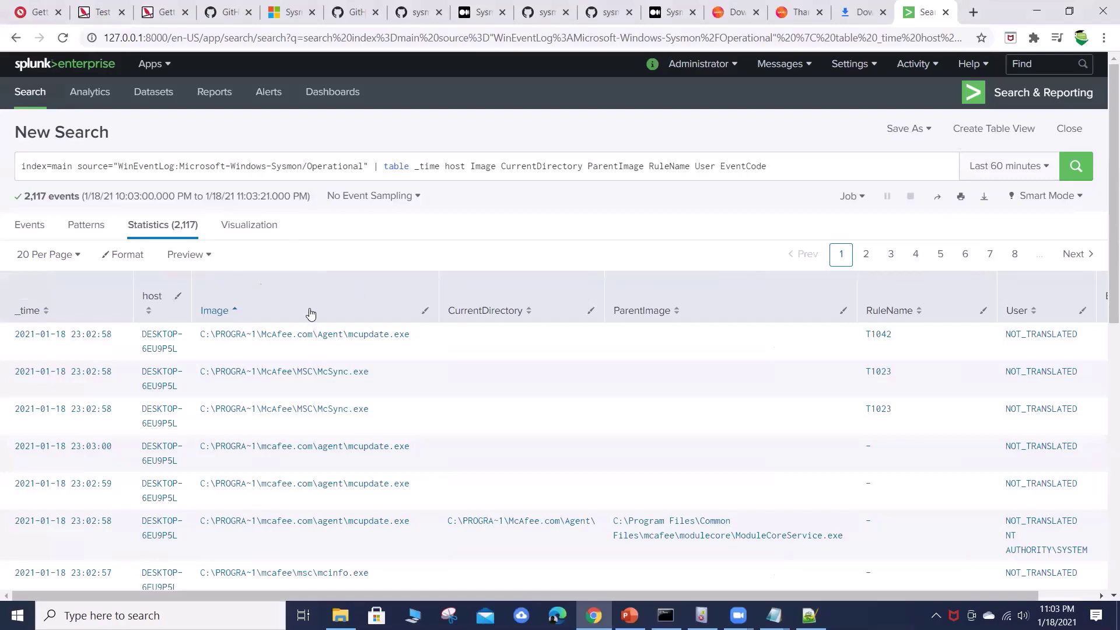
left_click(249, 317)
Step: Page through the results to page 4, then rerun the search in Verbose Mode
scroll(320, 344, "down", 5)
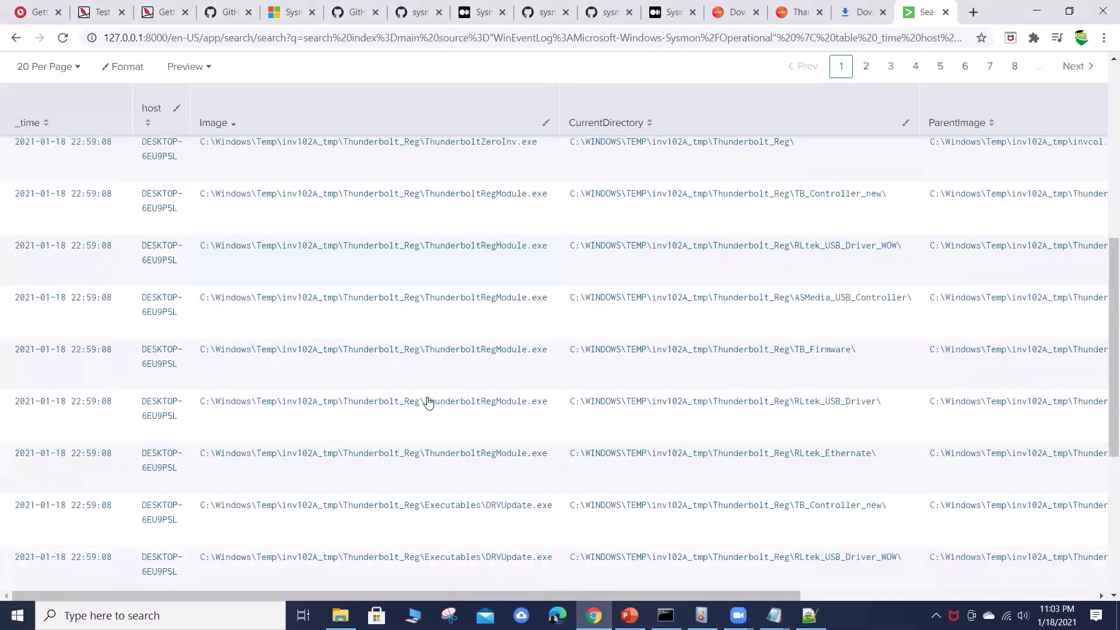
scroll(429, 402, "down", 5)
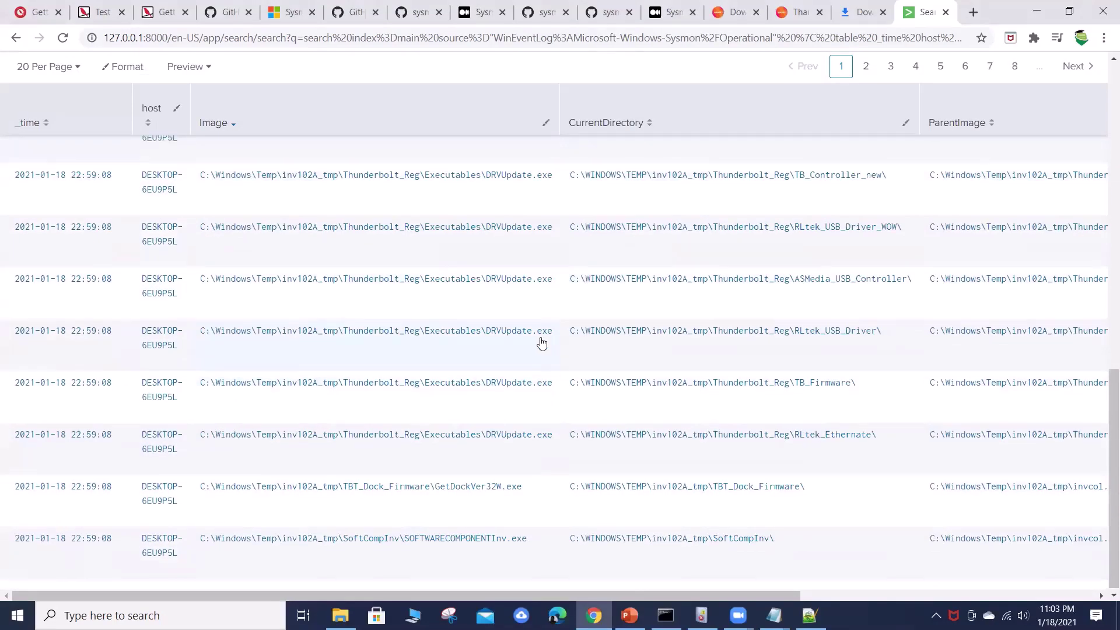
scroll(540, 342, "up", 4)
scroll(1056, 210, "up", 10)
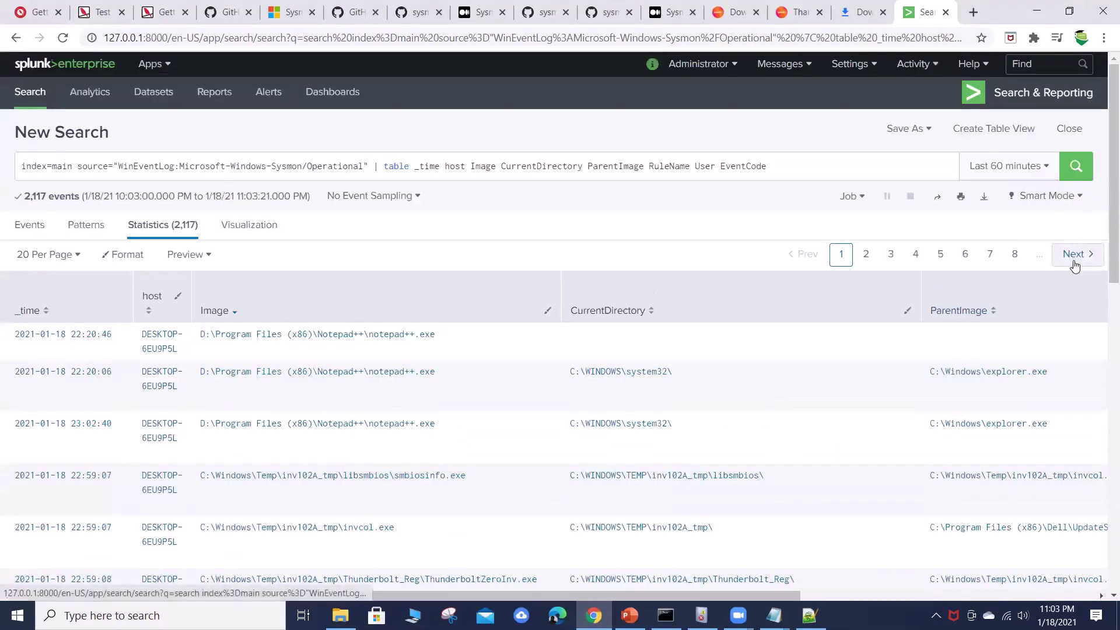
left_click(1082, 252)
left_click(1082, 252)
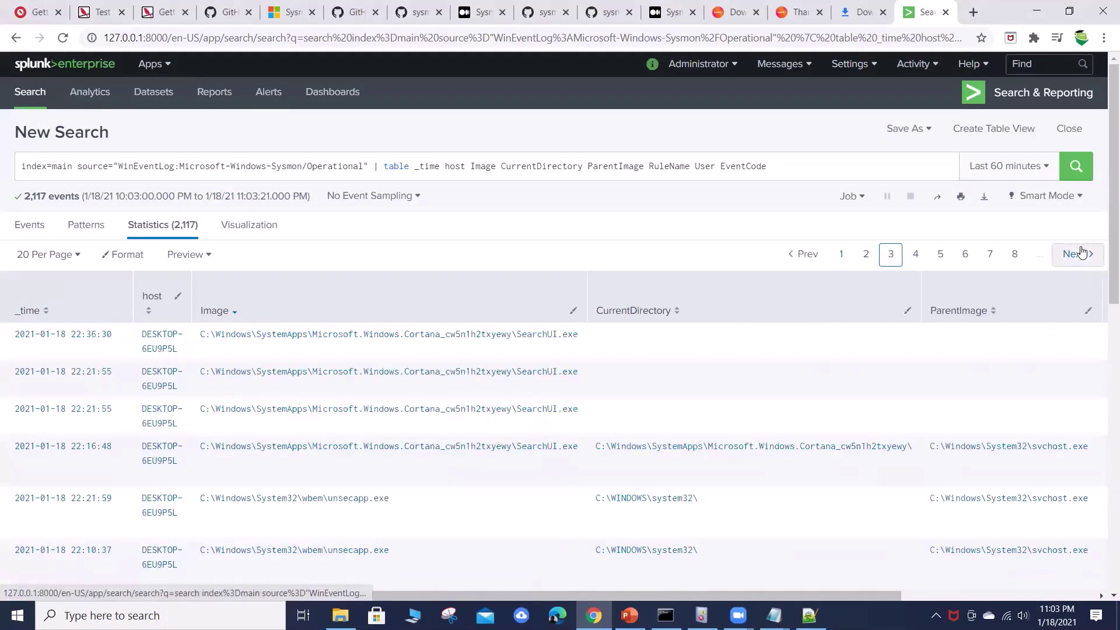
left_click(1081, 252)
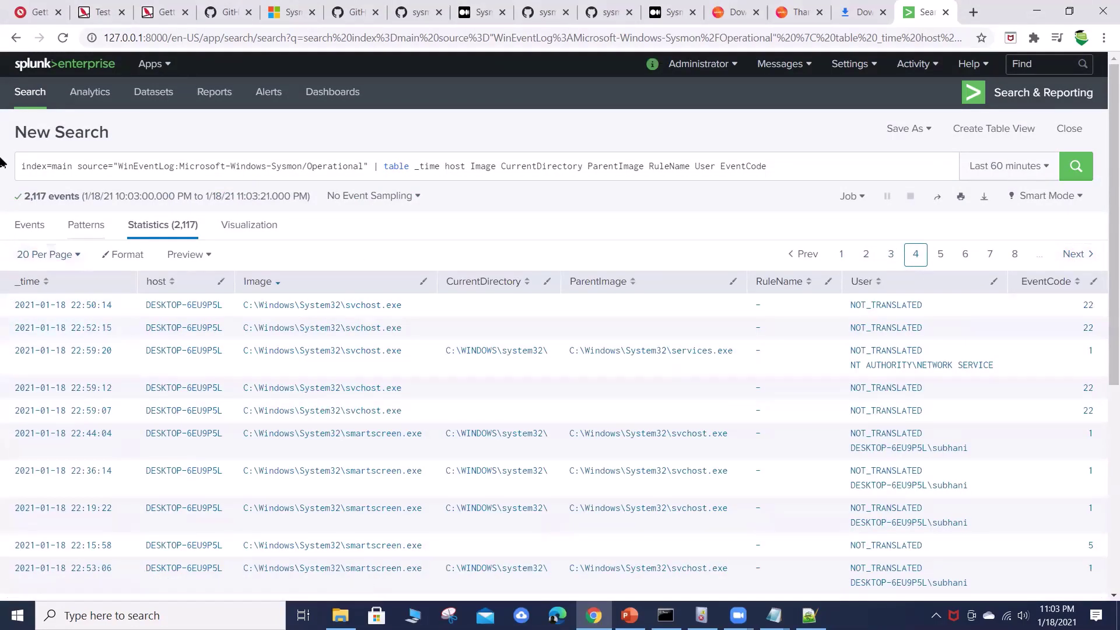
left_click(30, 227)
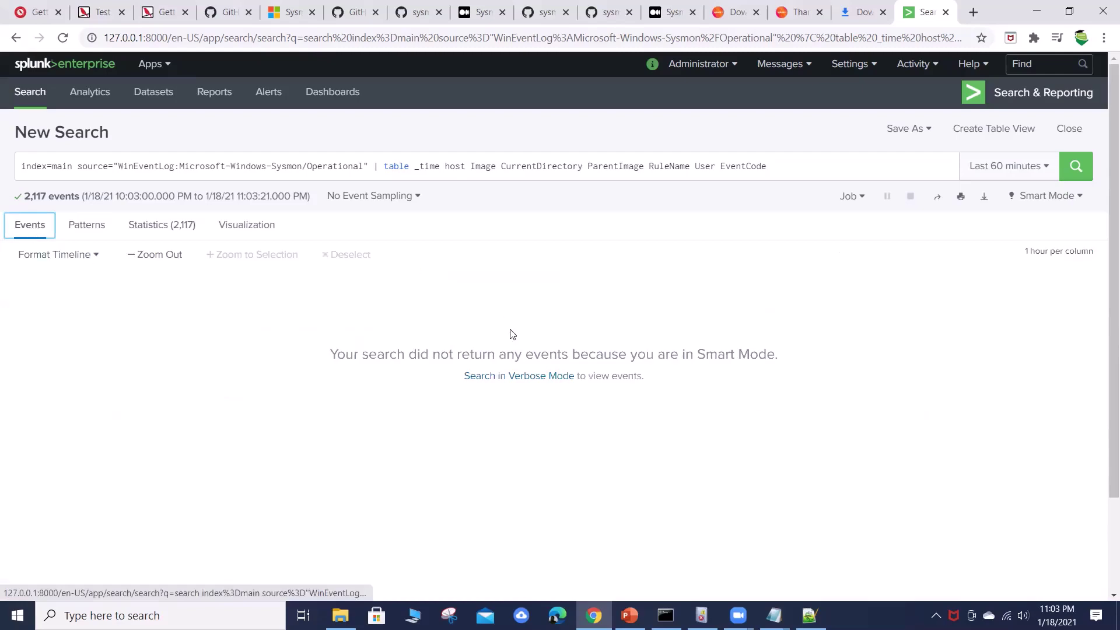
left_click(523, 378)
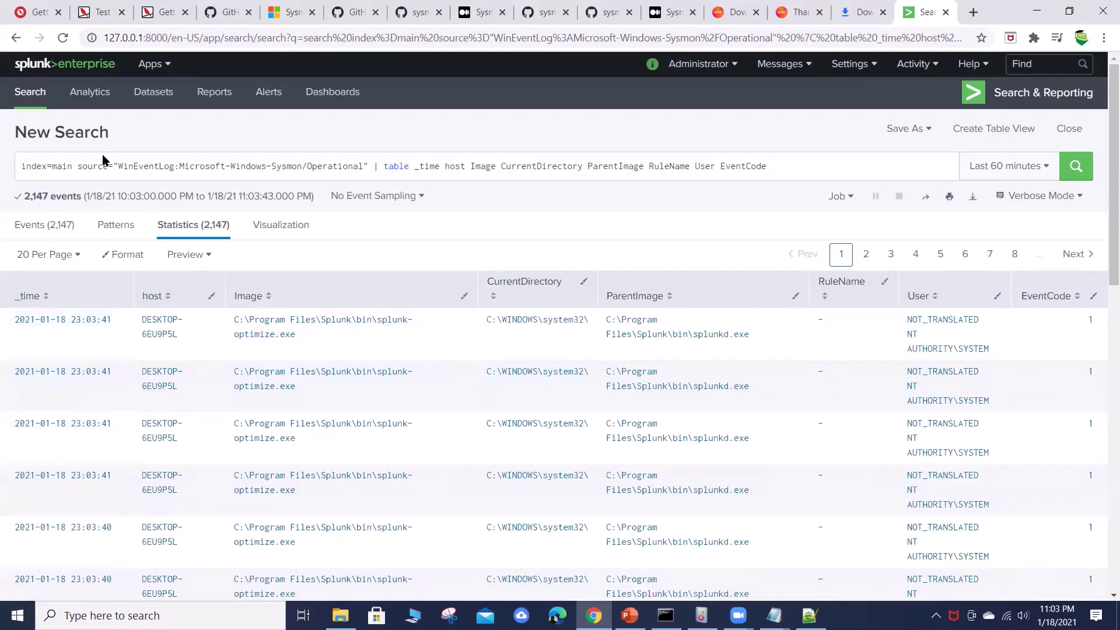
Step: From the Image field's top values, filter the search to splunk-optimize.exe, which returns 788 events
left_click(50, 231)
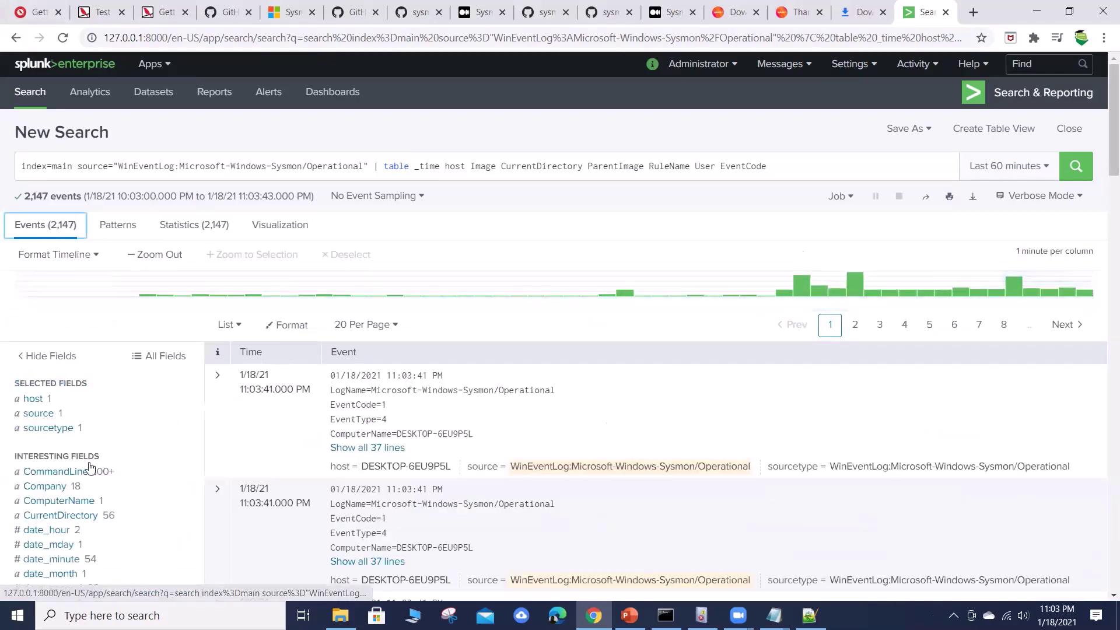
scroll(126, 539, "down", 4)
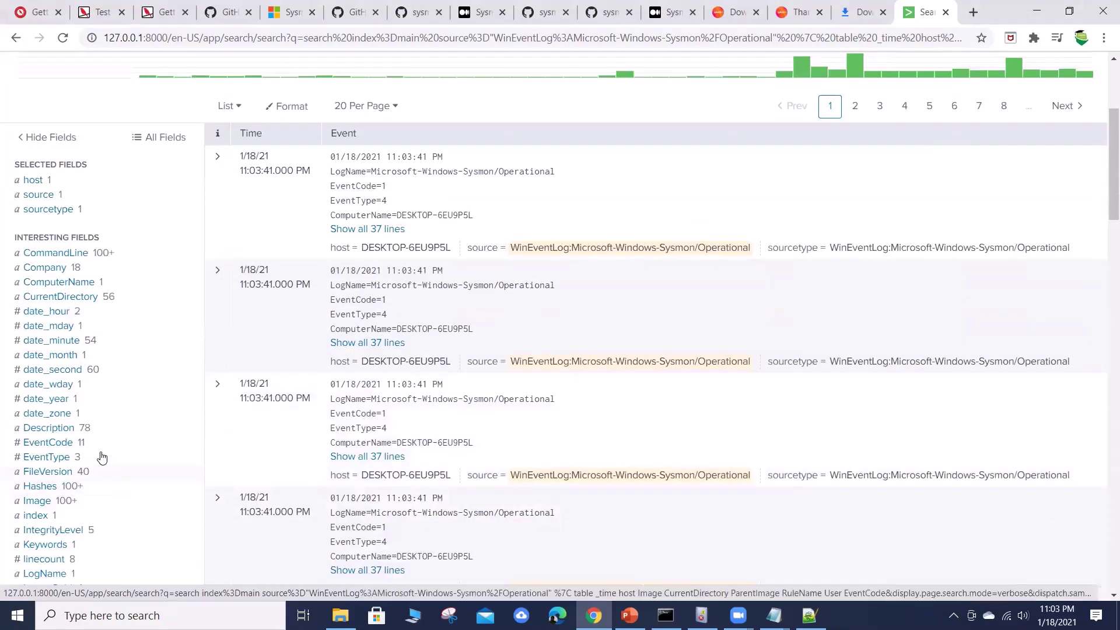
scroll(140, 388, "down", 5)
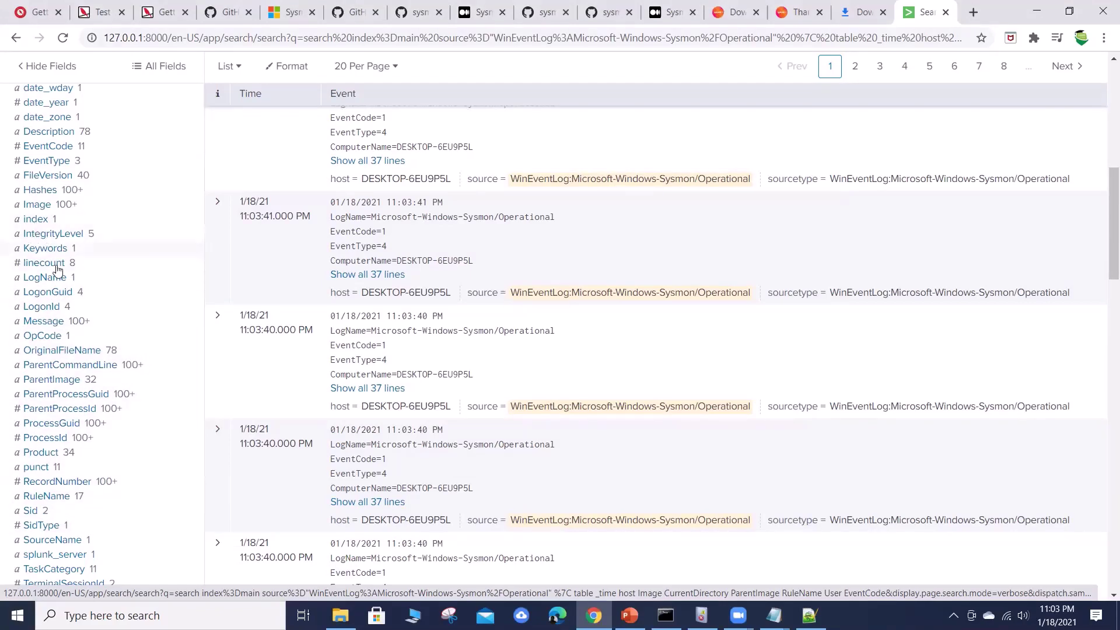
left_click(40, 207)
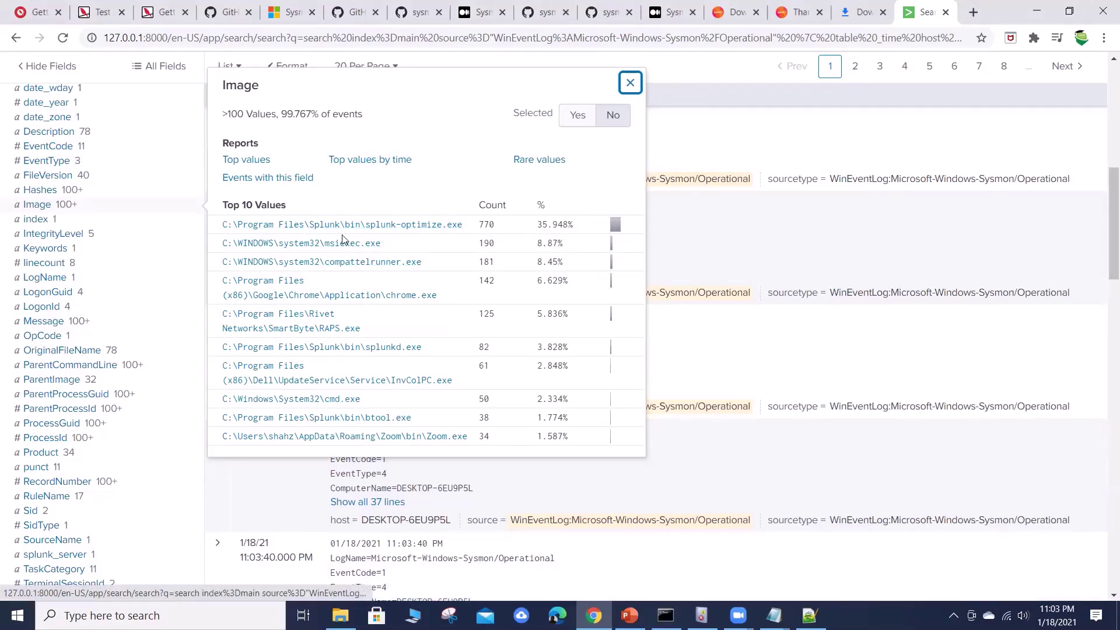
left_click(299, 224)
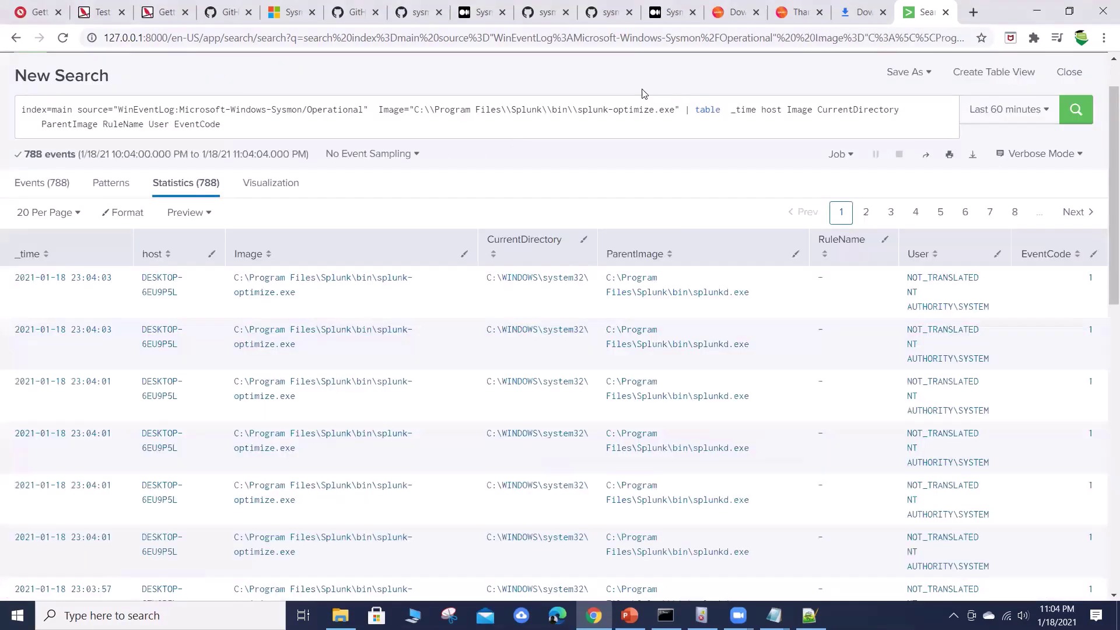
Step: Wildcard the Splunk bin executable over the last 4 hours and count events with stats count by Image
left_click_drag(673, 110, 581, 115)
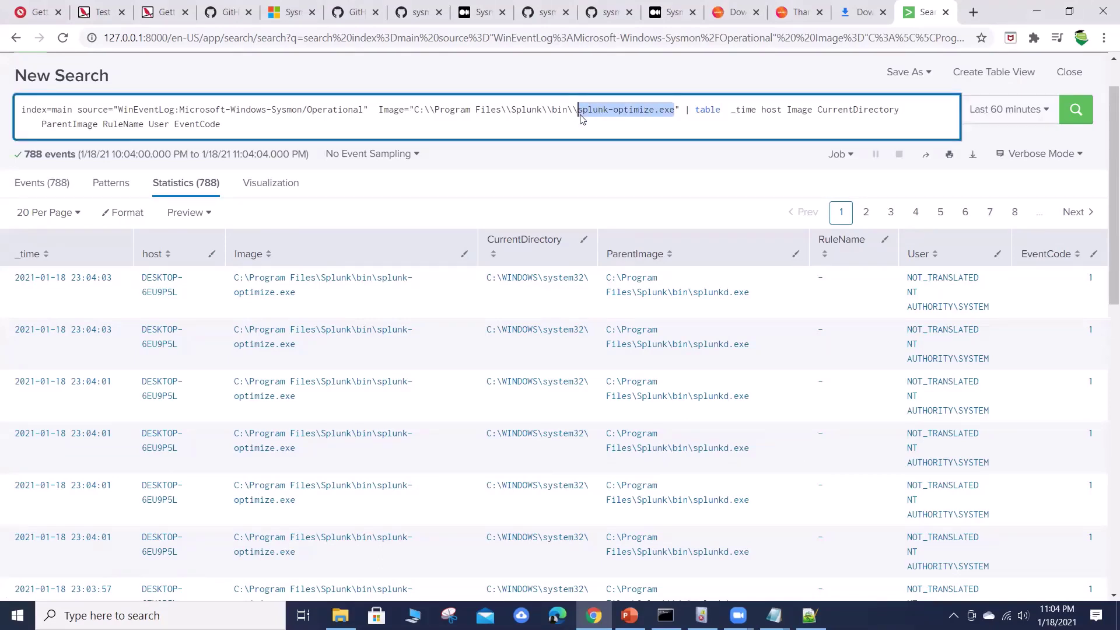
type("*")
key("Return")
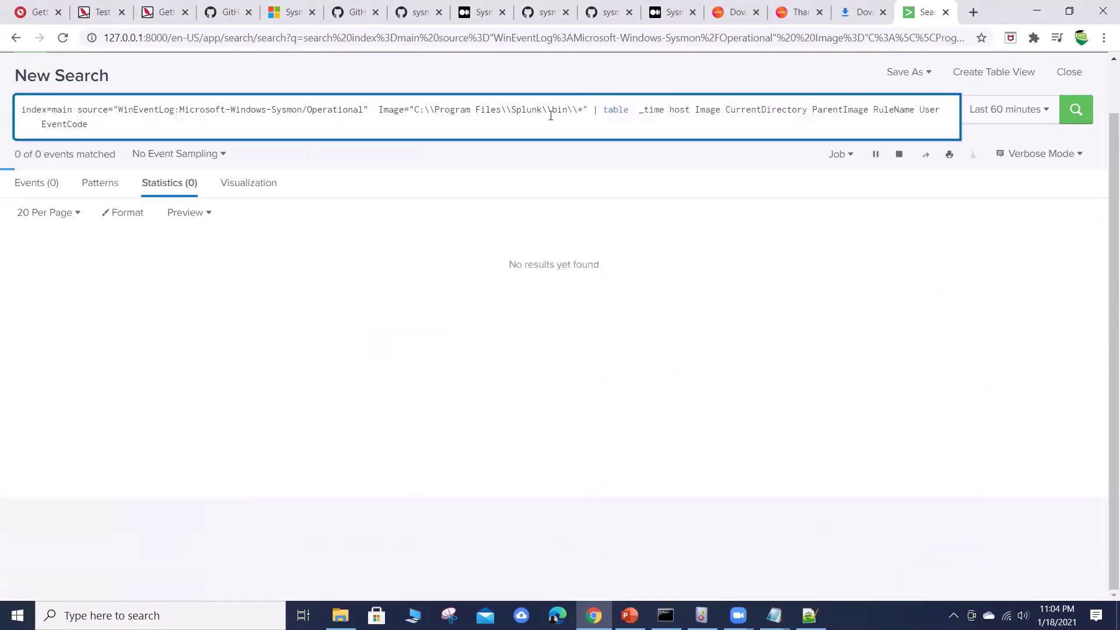
left_click(1025, 108)
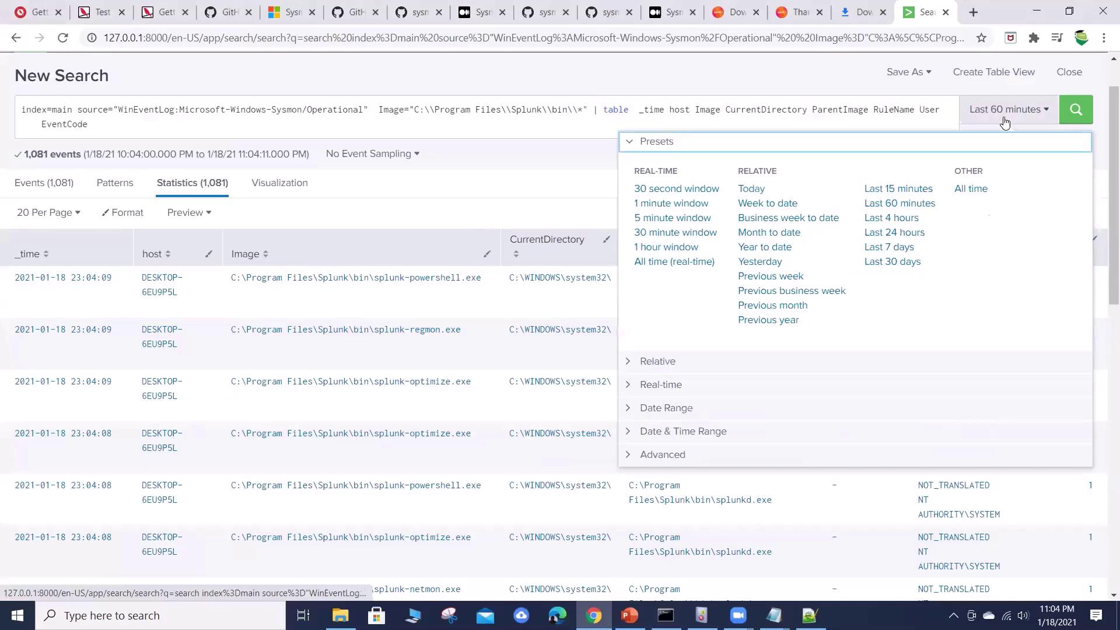
left_click(902, 218)
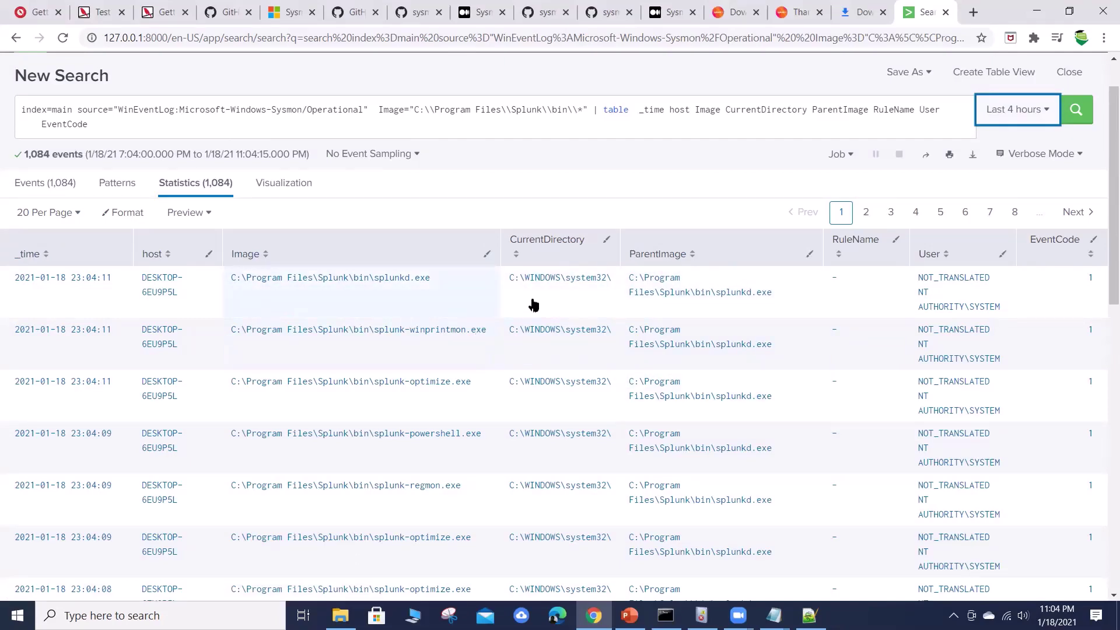
left_click(182, 129)
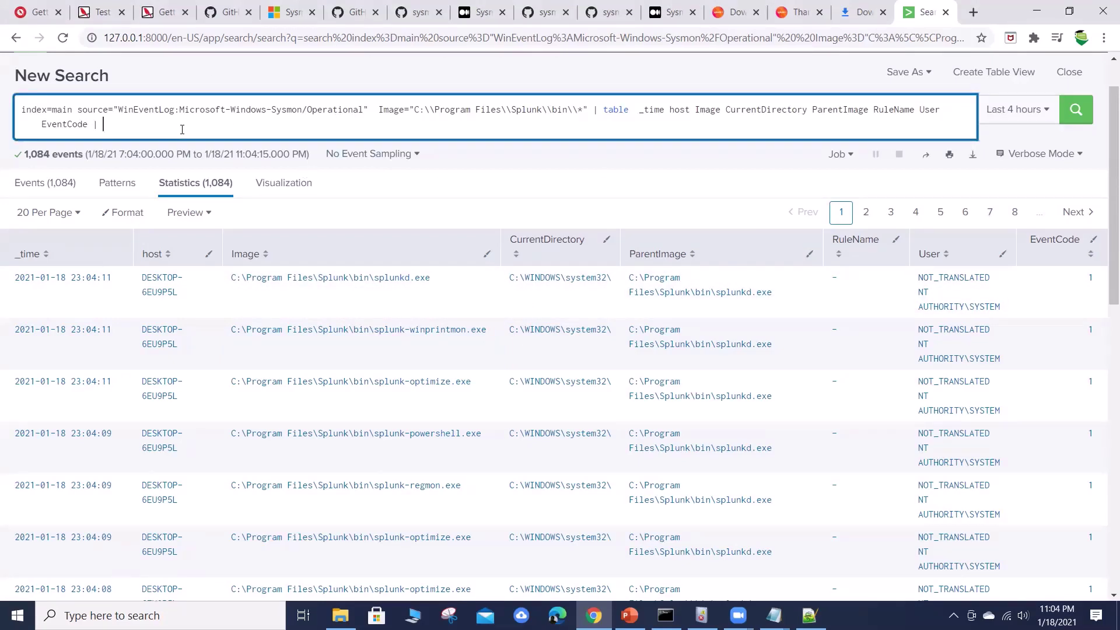
type("st")
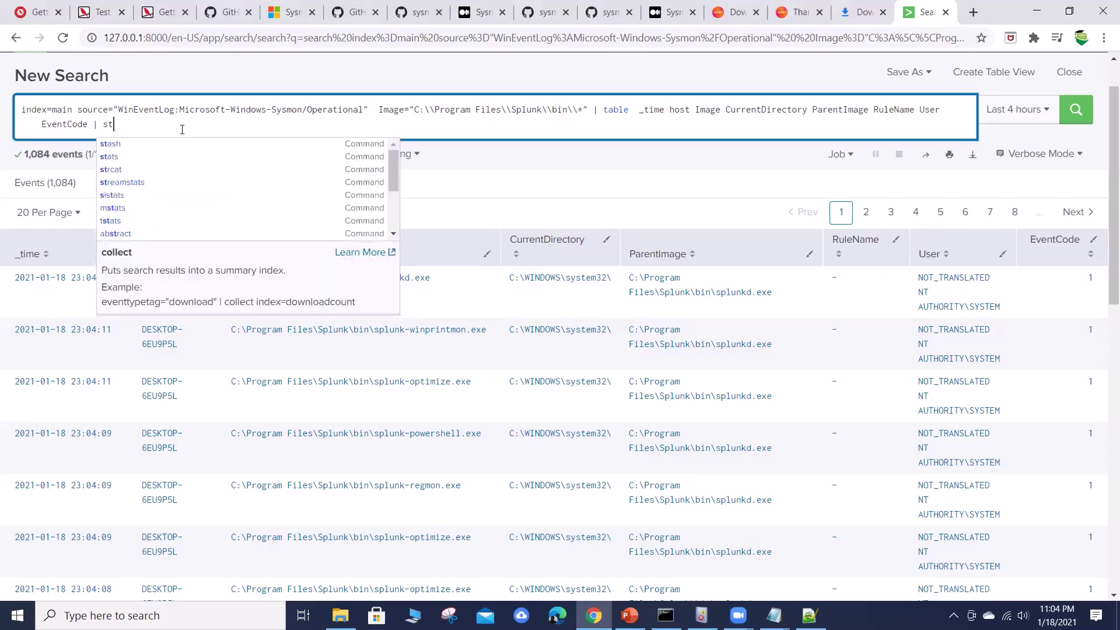
type("ats count by ")
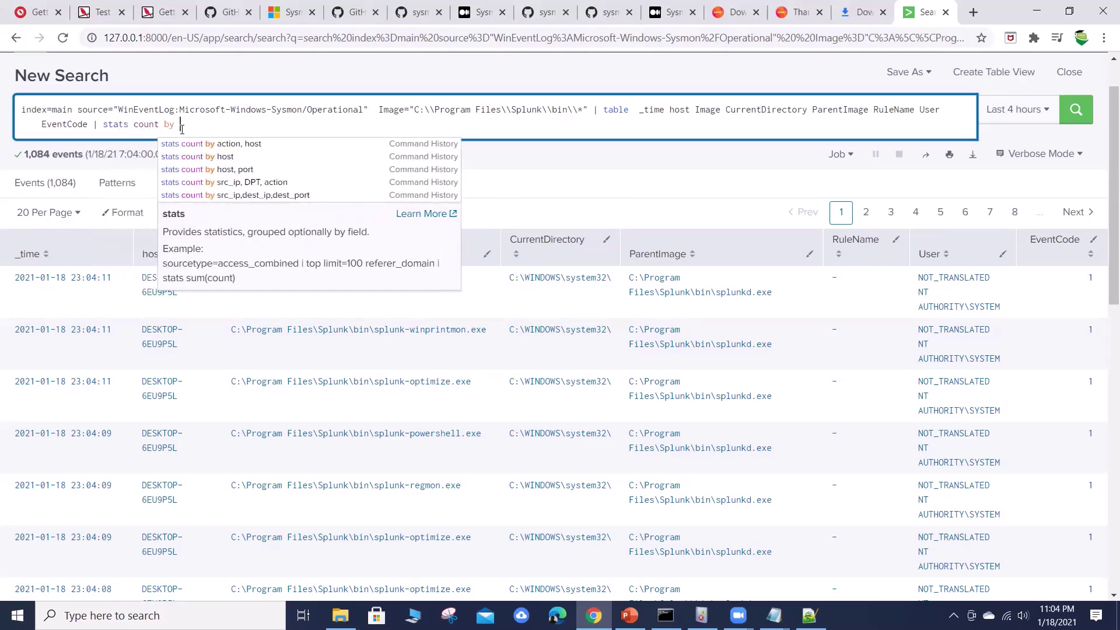
type("I")
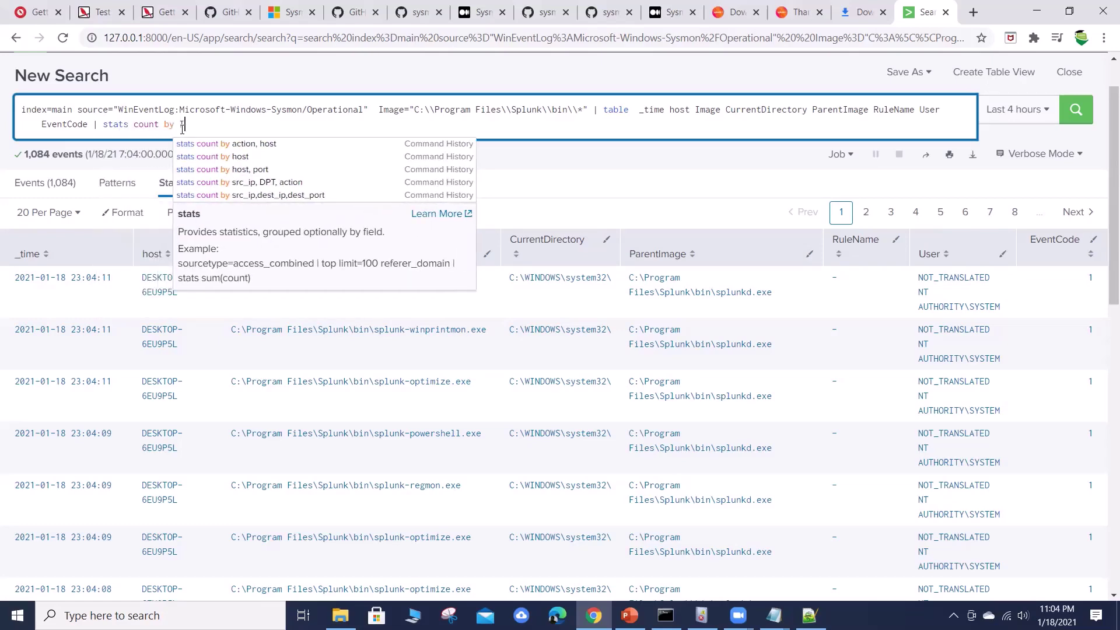
type("mage")
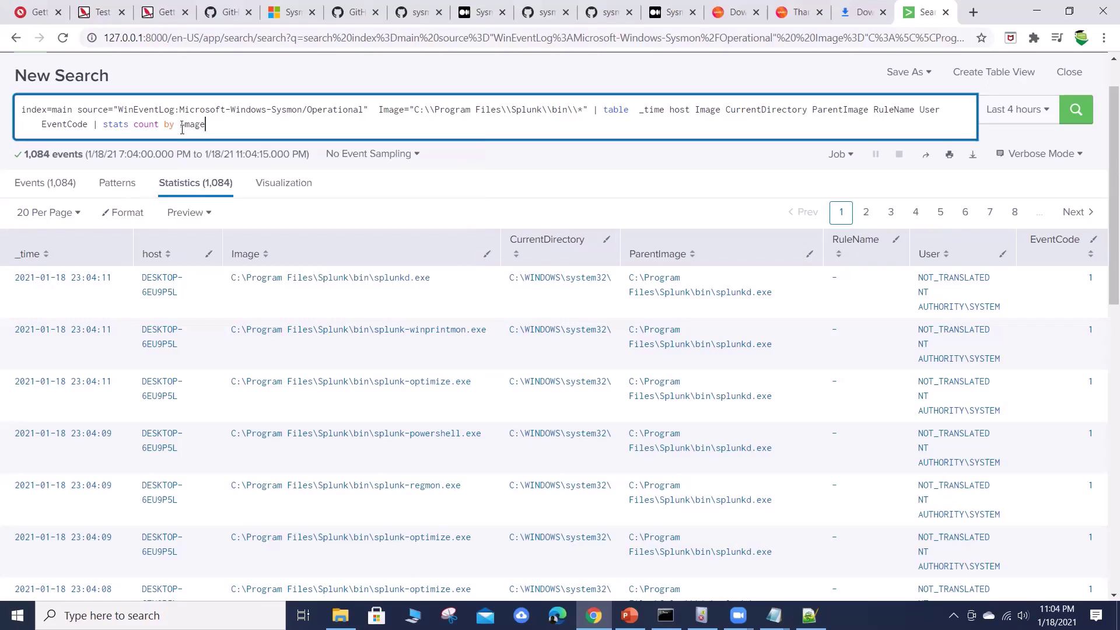
key("Return")
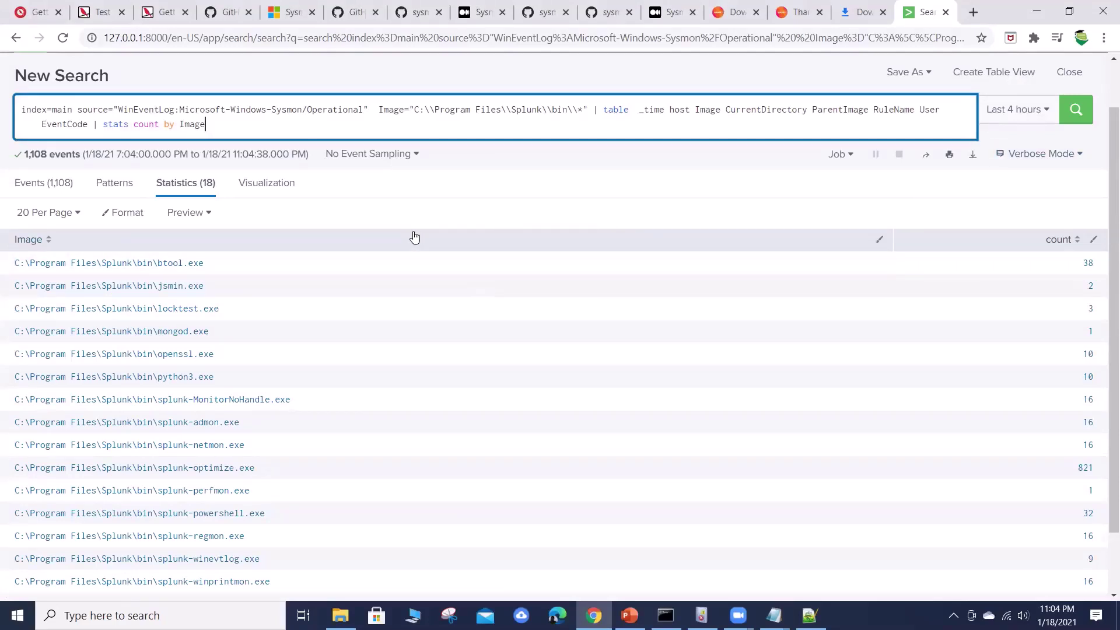
Step: Append | sort -count to order the Image counts, then change the sort direction and rerun
type("| s")
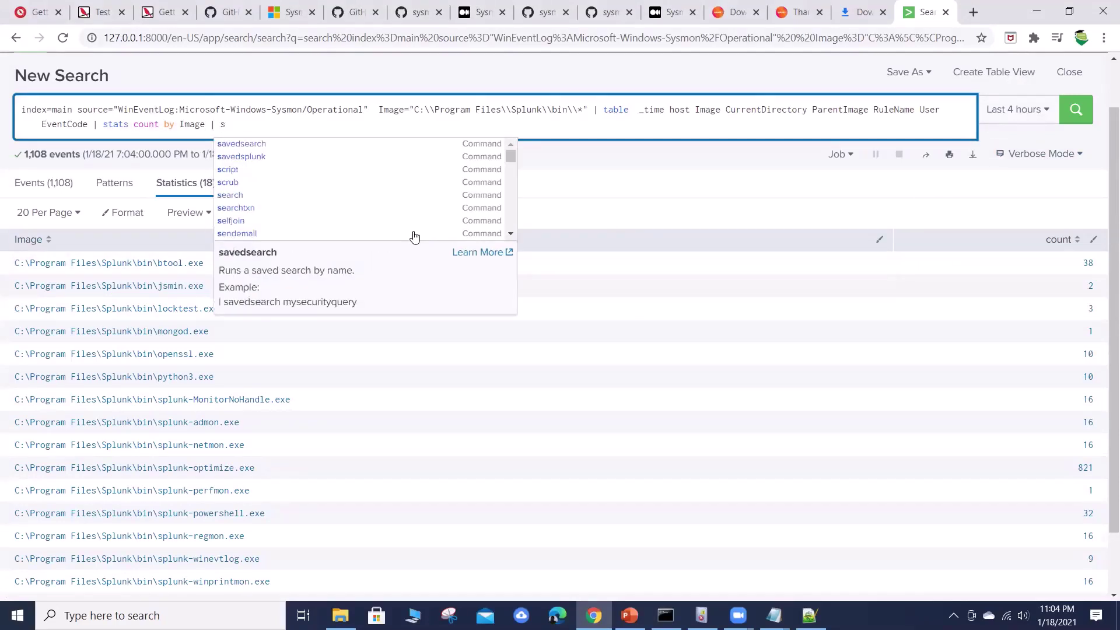
type("ort")
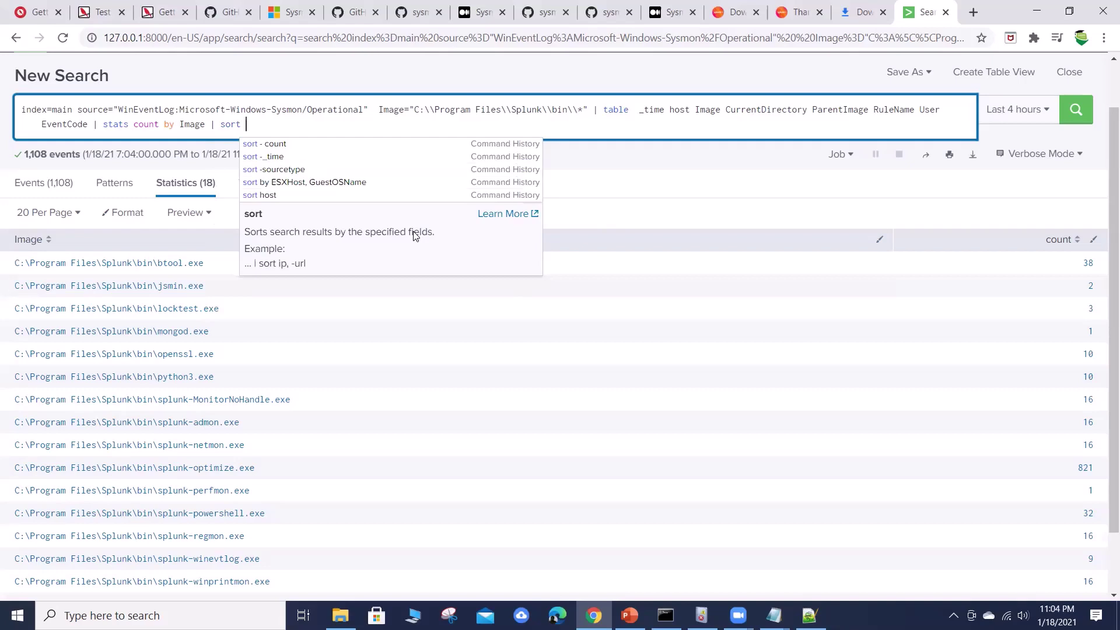
type("-cp")
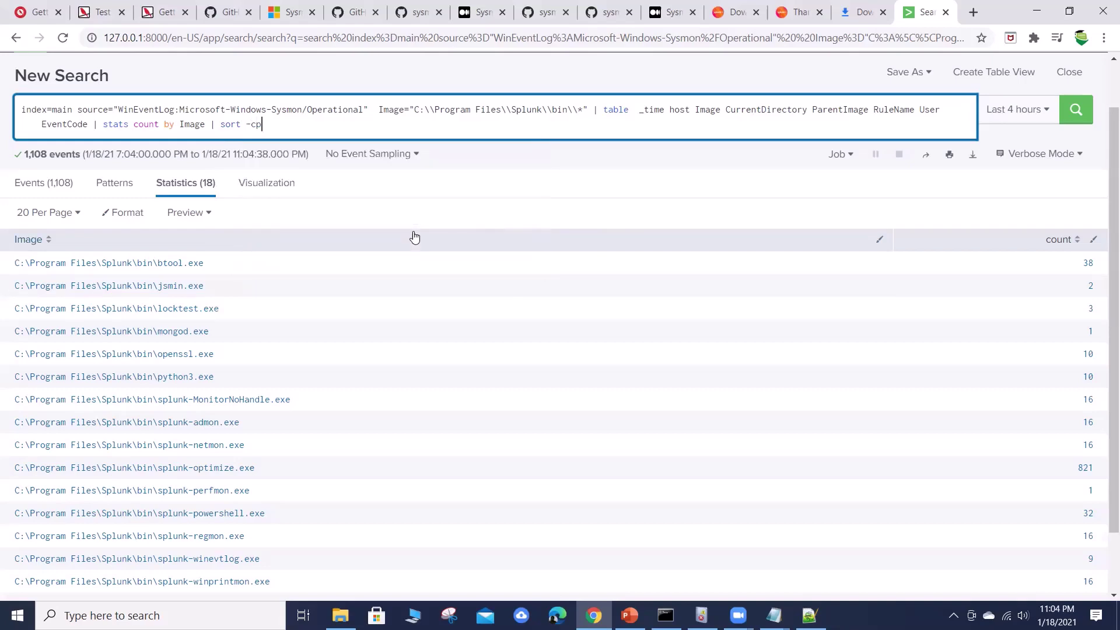
key("BackSpace")
type("ount d")
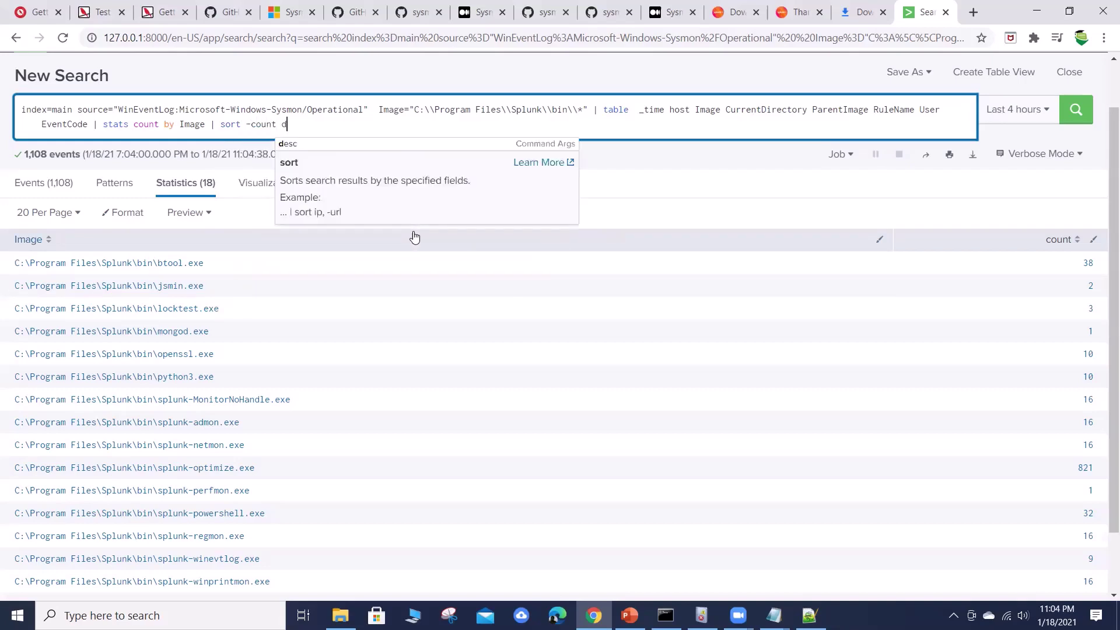
key("BackSpace")
type("a")
type("de")
type("sc")
key("Return")
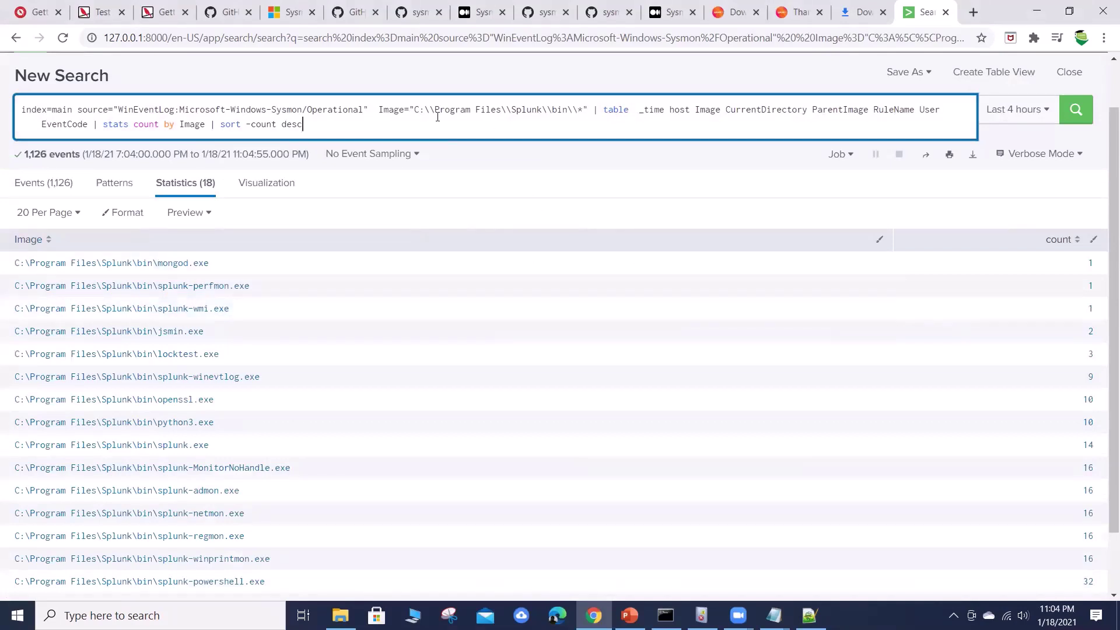
key("BackSpace")
key("BackSpace")
key("BackSpace")
key("BackSpace")
type("asc")
key("Return")
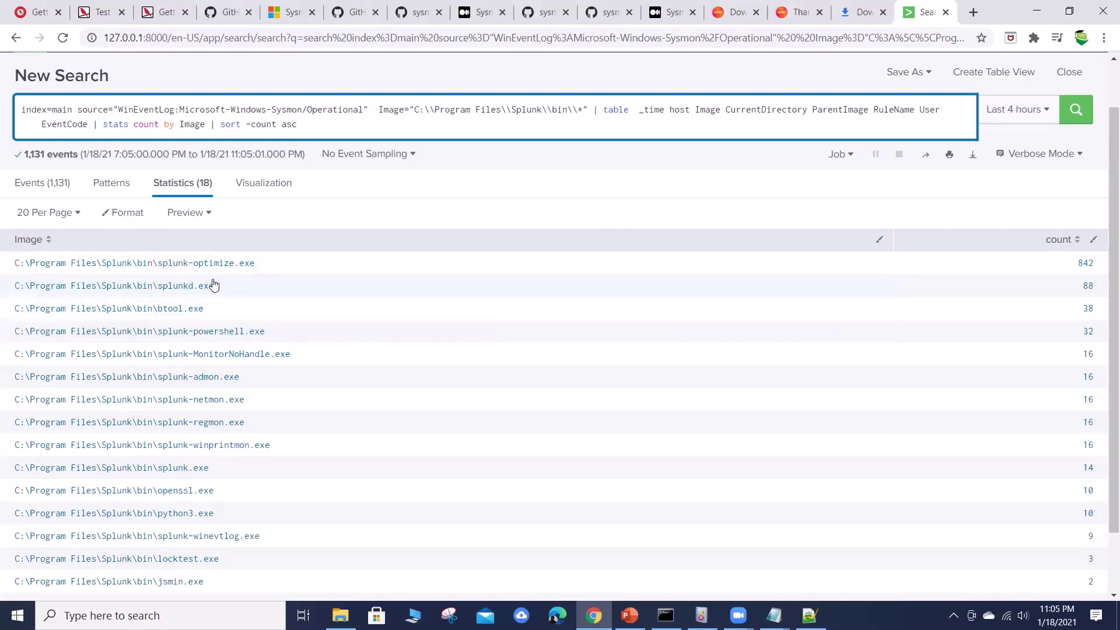
Step: Copy the splunk-optimize.exe path from the first result row
mouse_move(281, 271)
left_mouse_down()
mouse_move(148, 259)
mouse_move(15, 274)
mouse_move(30, 263)
mouse_move(275, 268)
left_mouse_up()
right_click(48, 264)
right_click(221, 268)
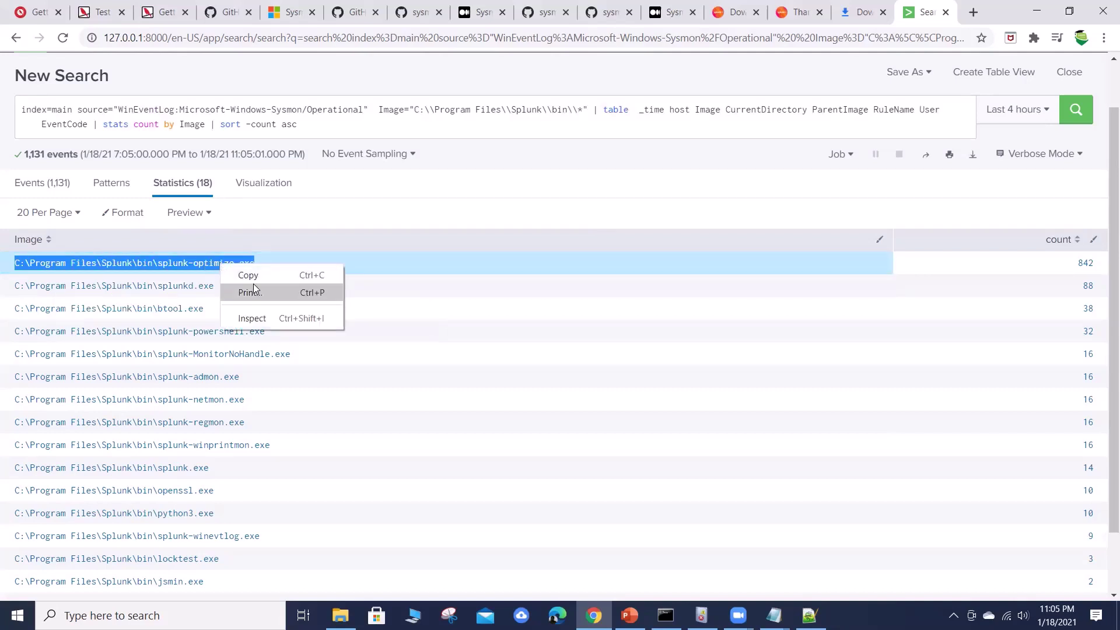
left_click(250, 274)
Step: Bring the Sysmon Log Collection Notes to the front and widen its window across the screen
left_click(775, 616)
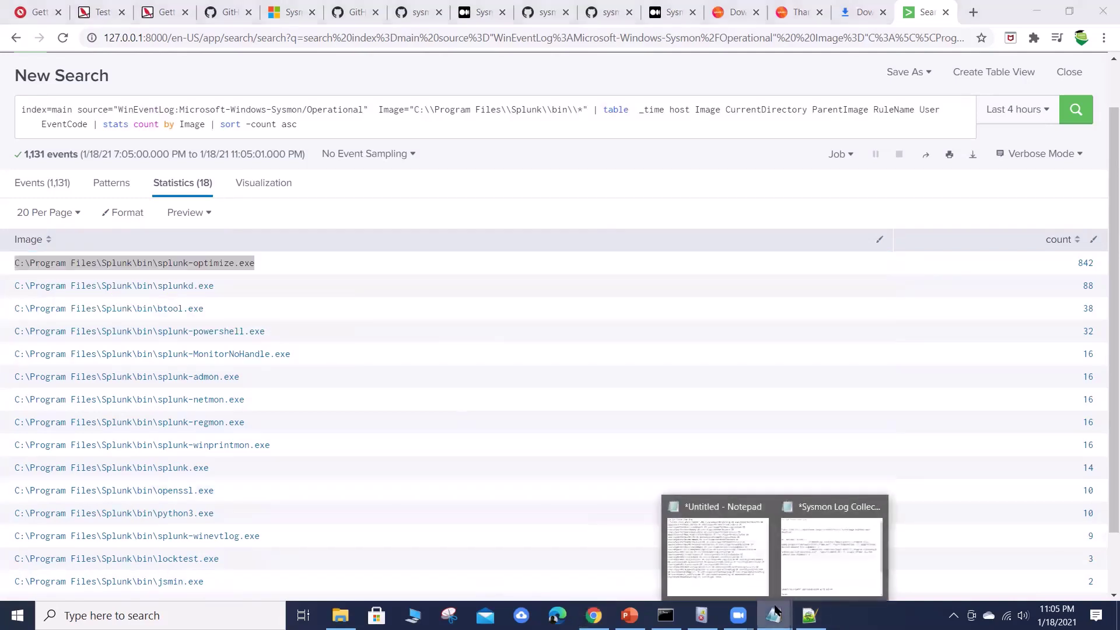
left_click(810, 552)
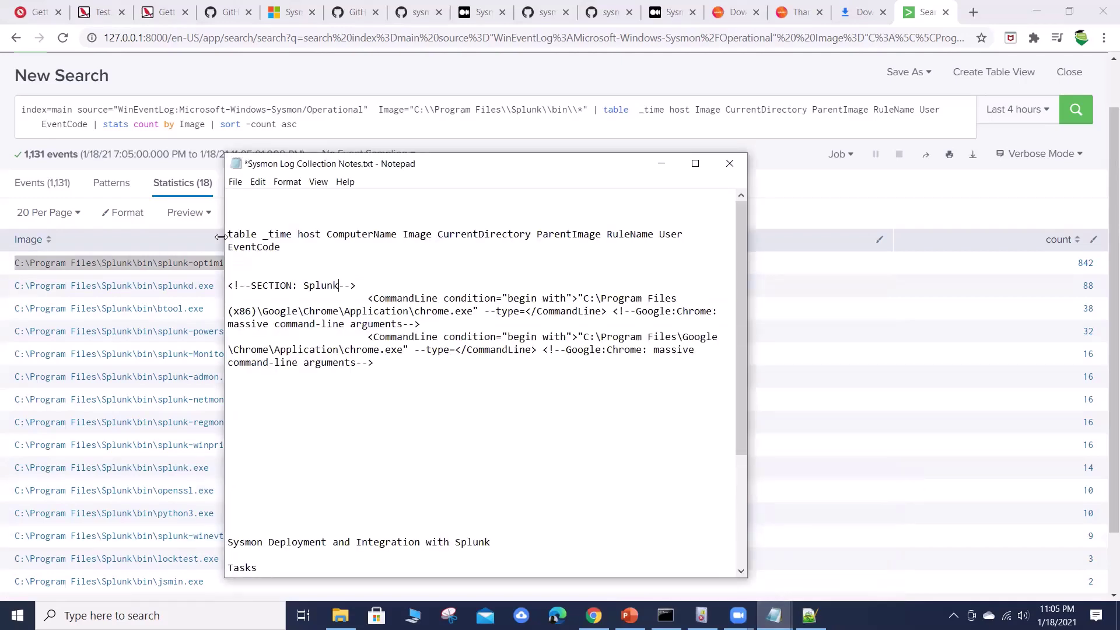
left_click_drag(221, 236, 2, 236)
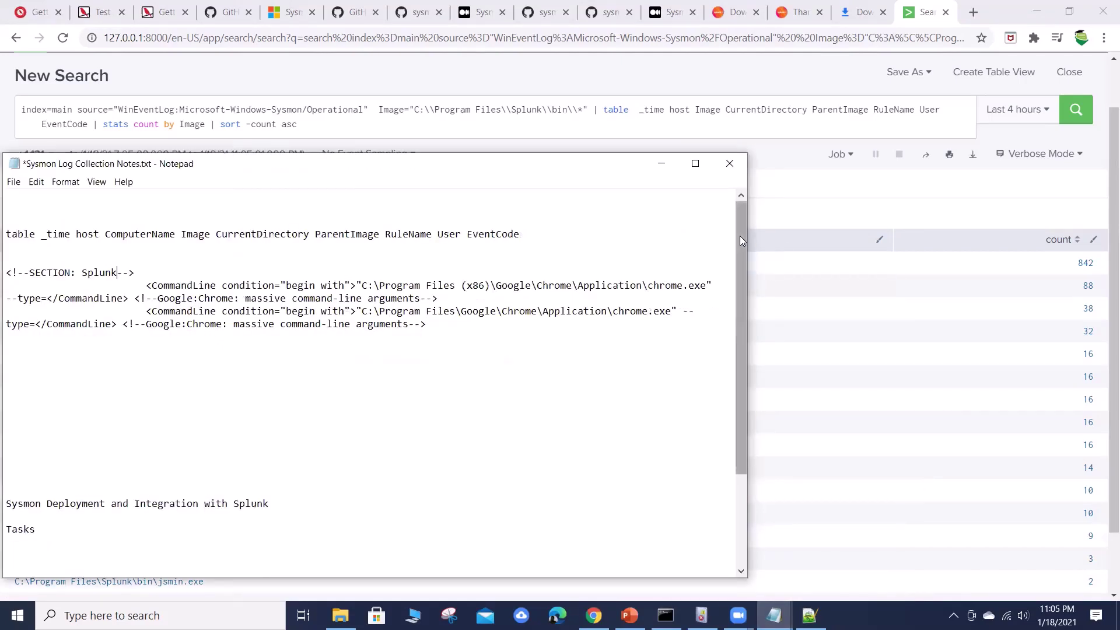
left_click_drag(748, 237, 1058, 237)
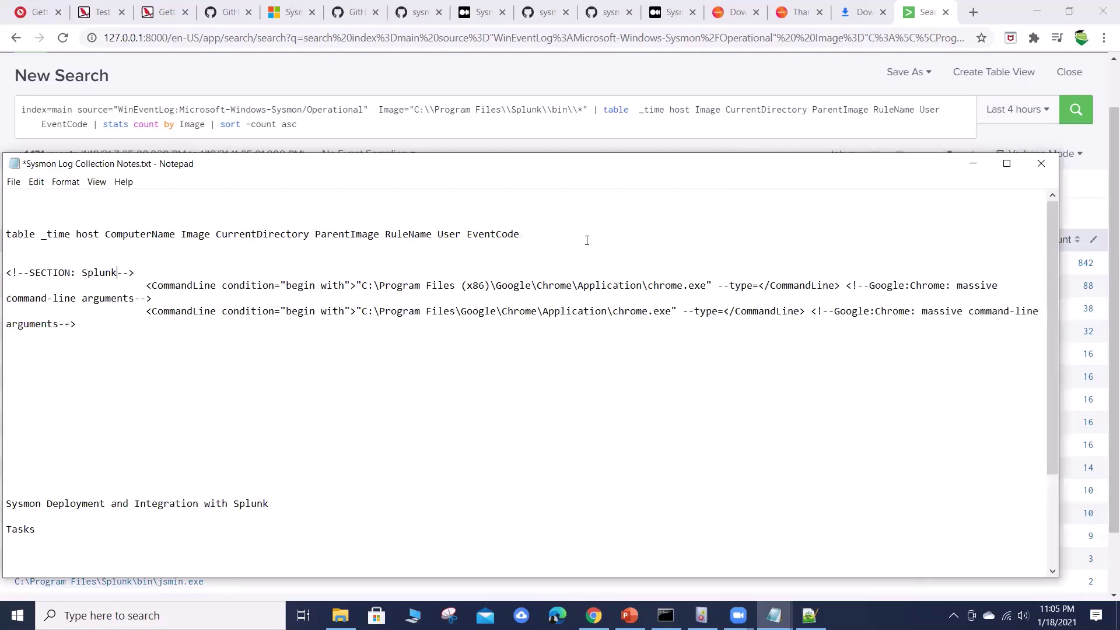
left_click(362, 286)
Step: Copy lines 210–211, the Windows Media player section and its rule, from sysmonconfig2.xml
key("alt+Tab")
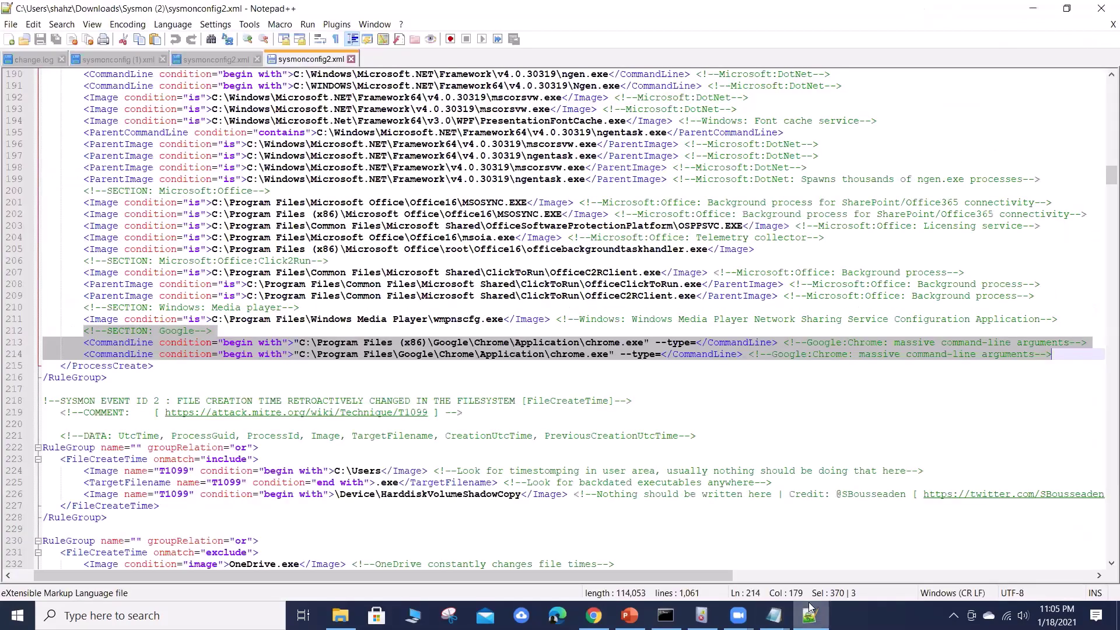
left_click(244, 365)
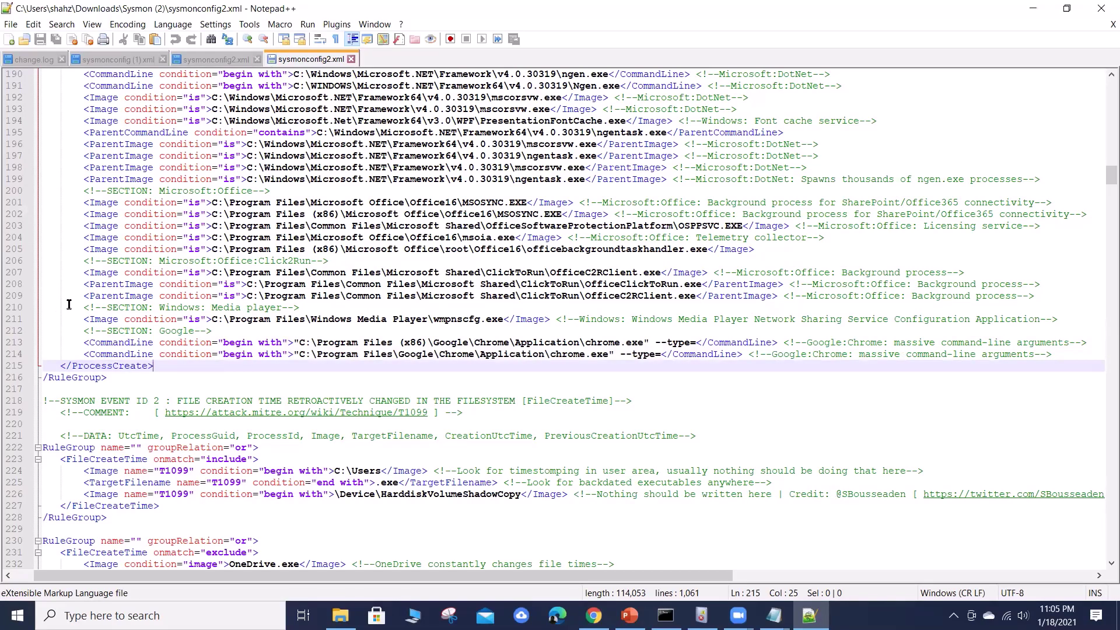
left_click_drag(82, 307, 1070, 325)
right_click(1033, 318)
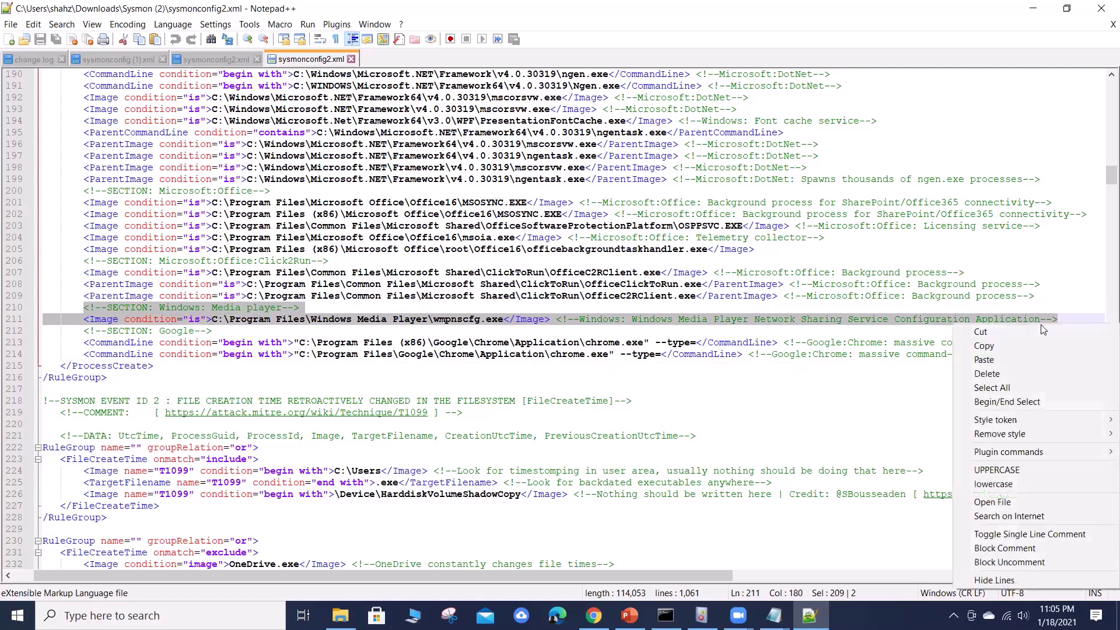
left_click(1019, 340)
mouse_move(775, 614)
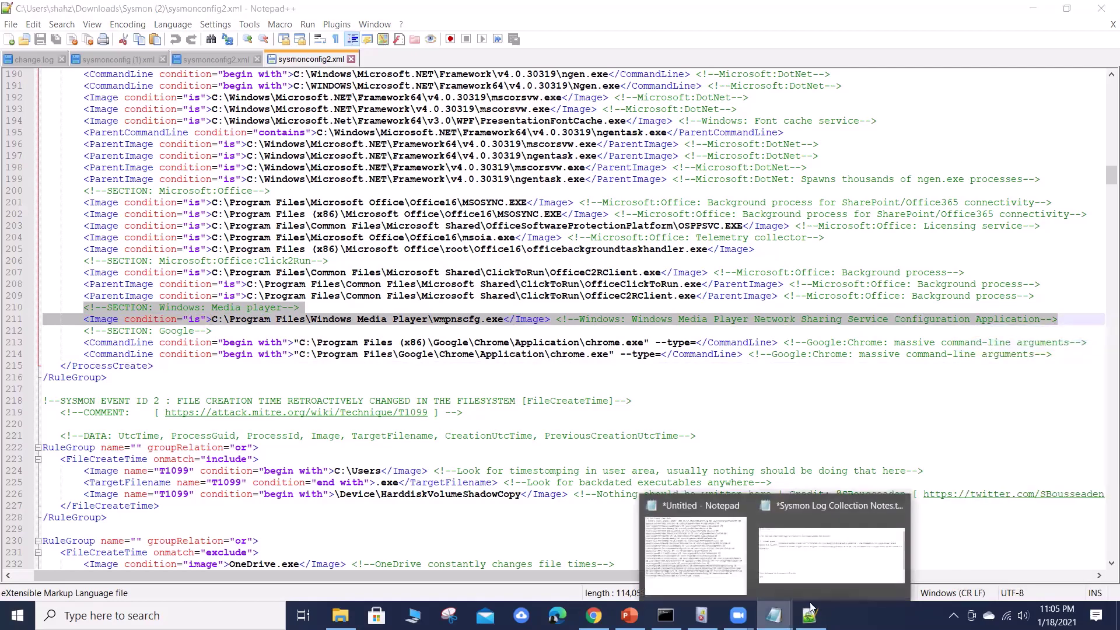
left_click(854, 570)
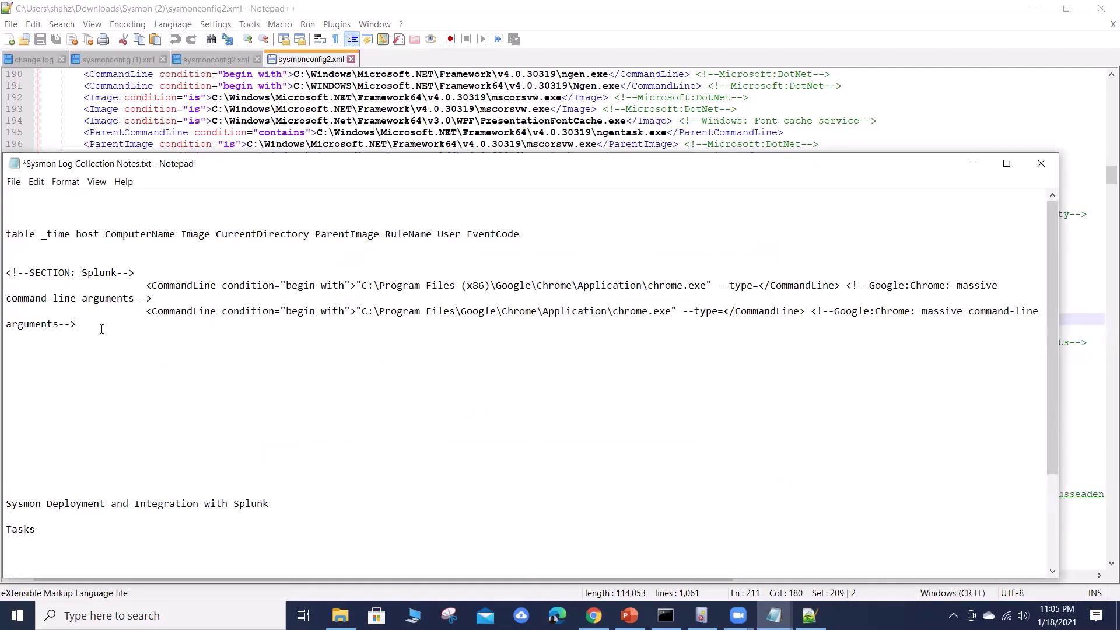
Step: Paste the Media player section below the Splunk lines and rename it Windows: Splunk
key("Return")
key("Return")
key("ctrl+v")
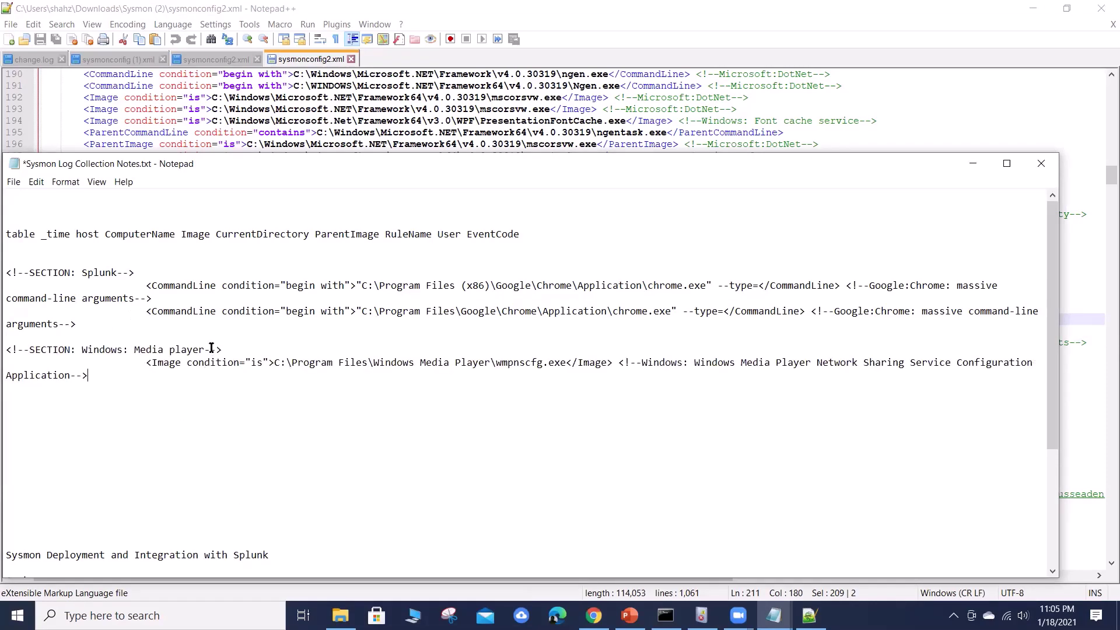
left_click_drag(211, 350, 133, 349)
type("Splunk")
Step: Select the Windows Media Player Image path, undo an accidental paste over it, and return to Splunk
left_click_drag(281, 364, 571, 365)
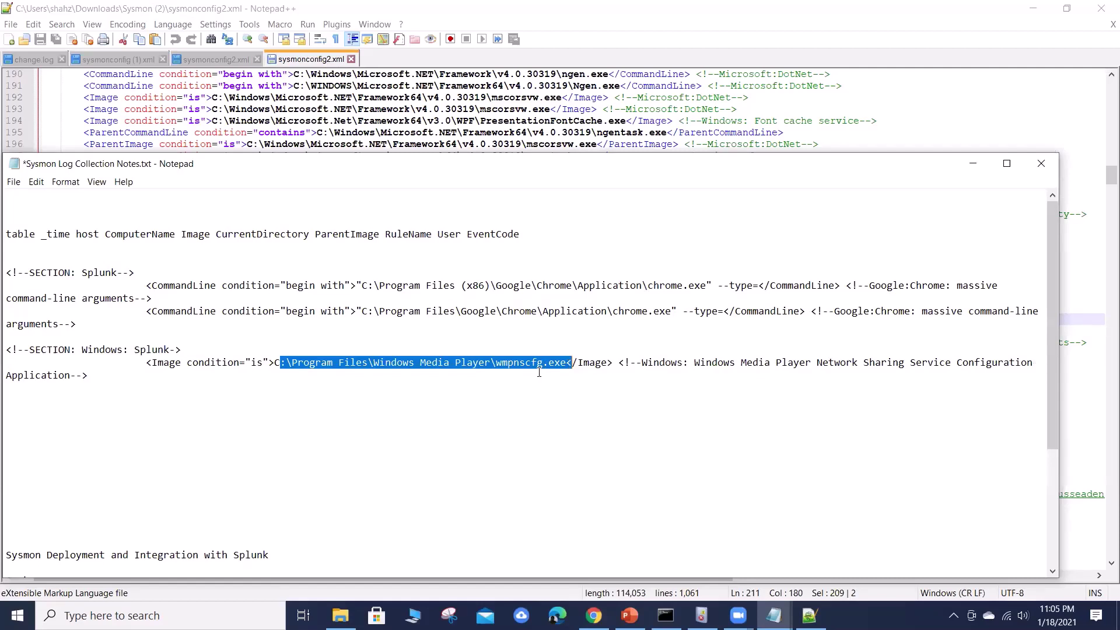
left_click_drag(567, 363, 278, 358)
key("ctrl+v")
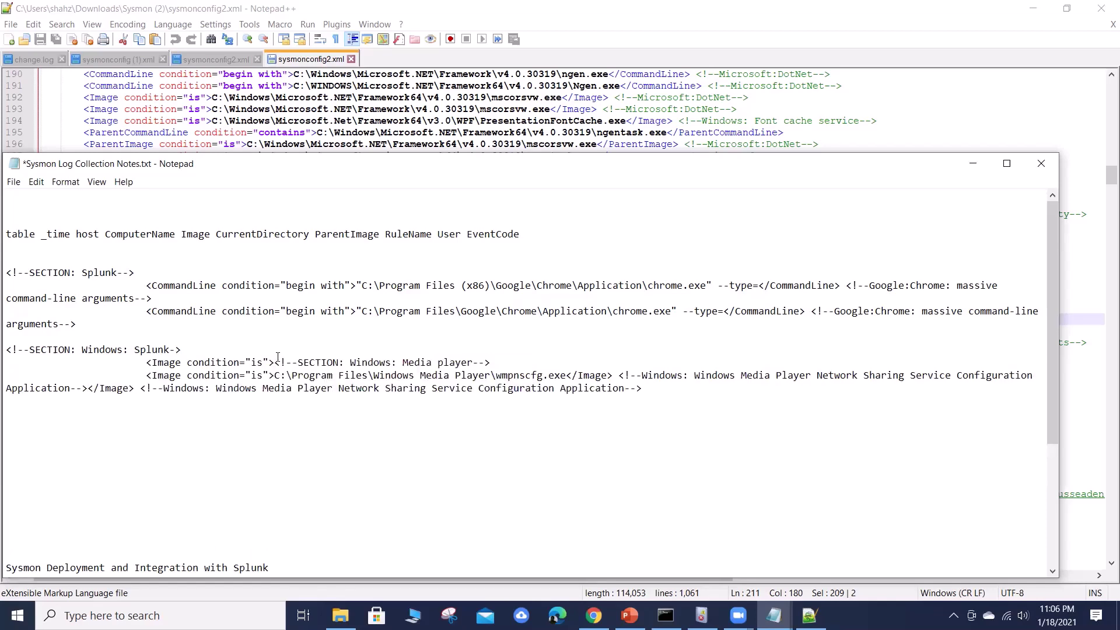
key("ctrl+z")
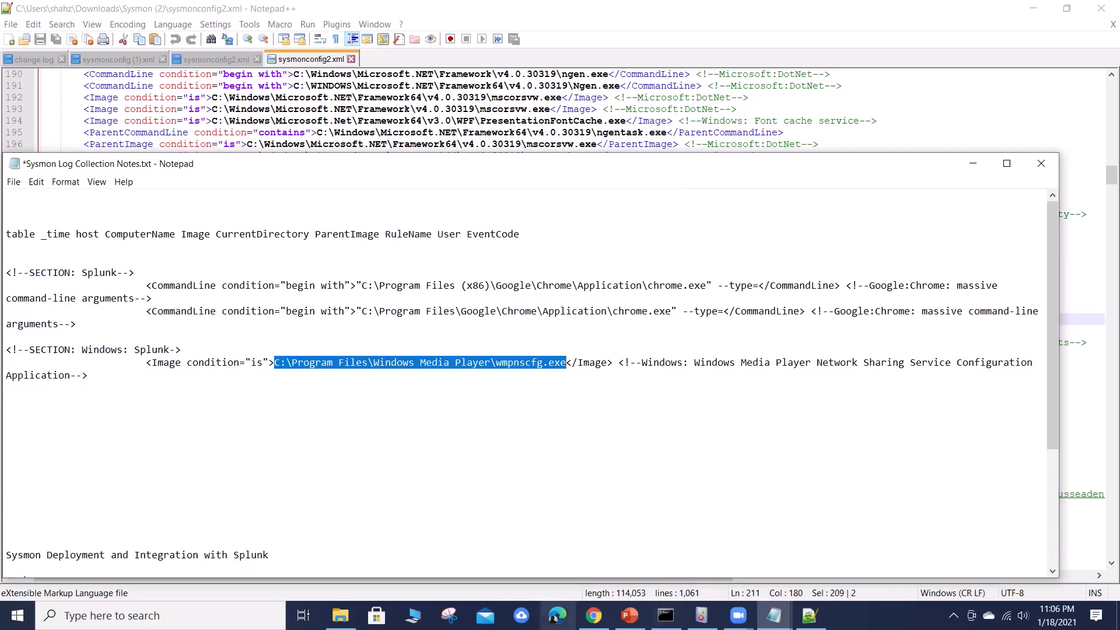
left_click(593, 616)
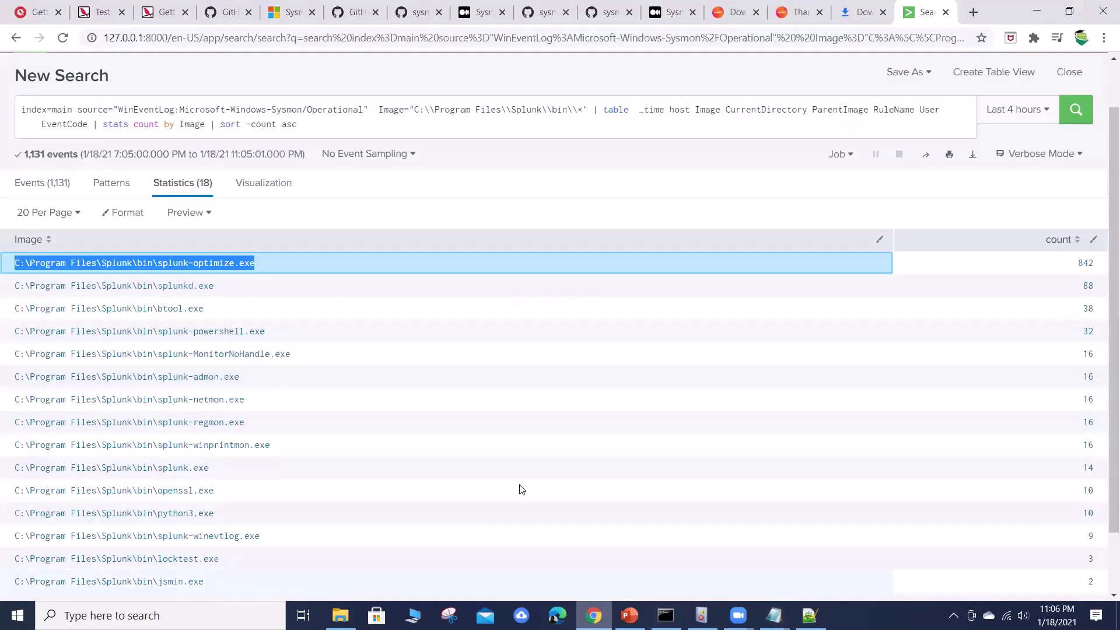
Step: Point the Windows: Splunk rule at splunk-optimize.exe and change its comment to 'Splunk service'
right_click(230, 265)
left_click(252, 274)
left_click(773, 616)
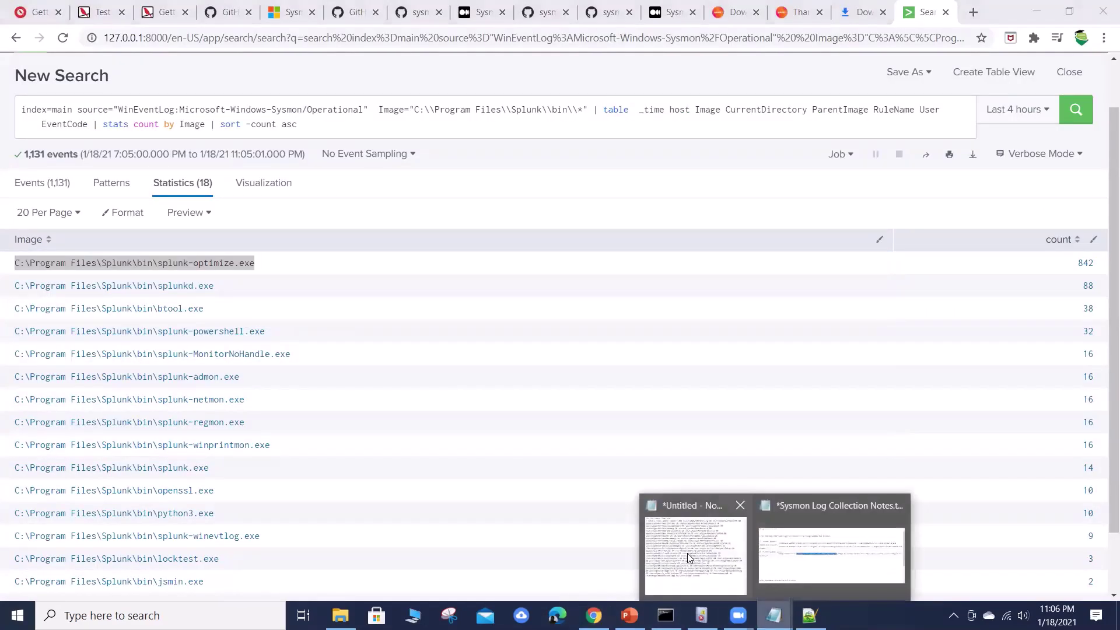
left_click(816, 569)
right_click(438, 362)
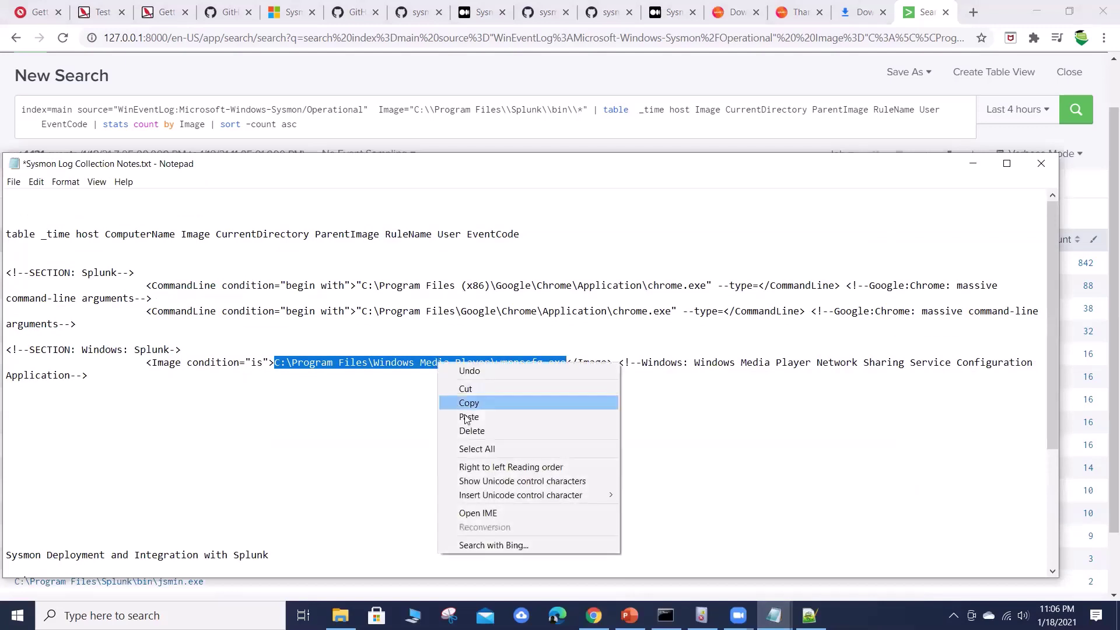
left_click(469, 415)
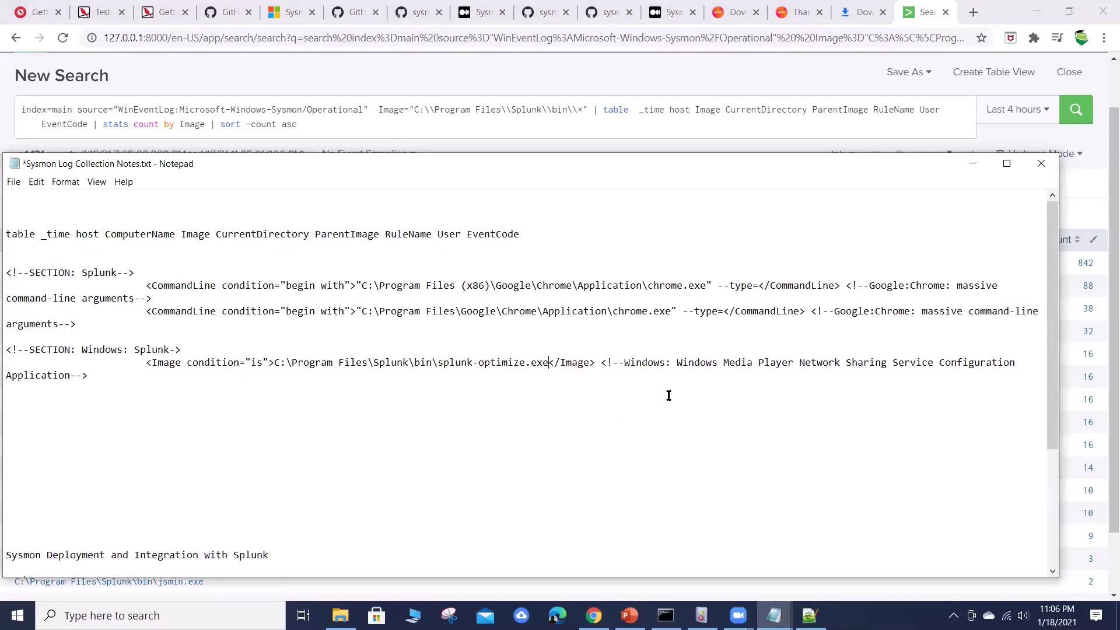
left_click_drag(625, 362, 905, 358)
type("Splunk ")
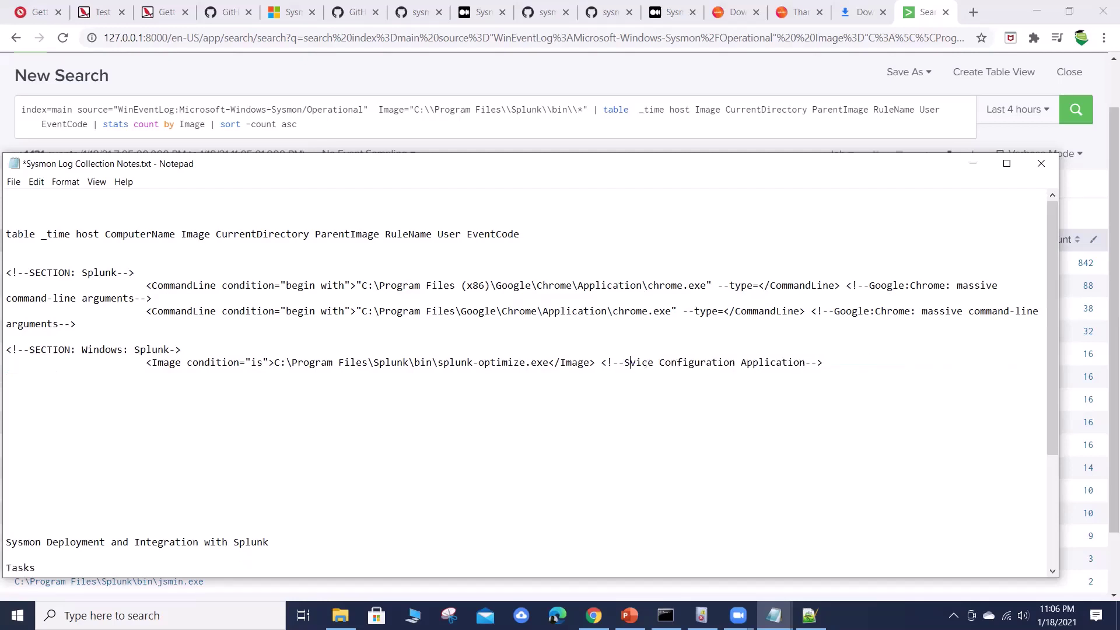
type("service")
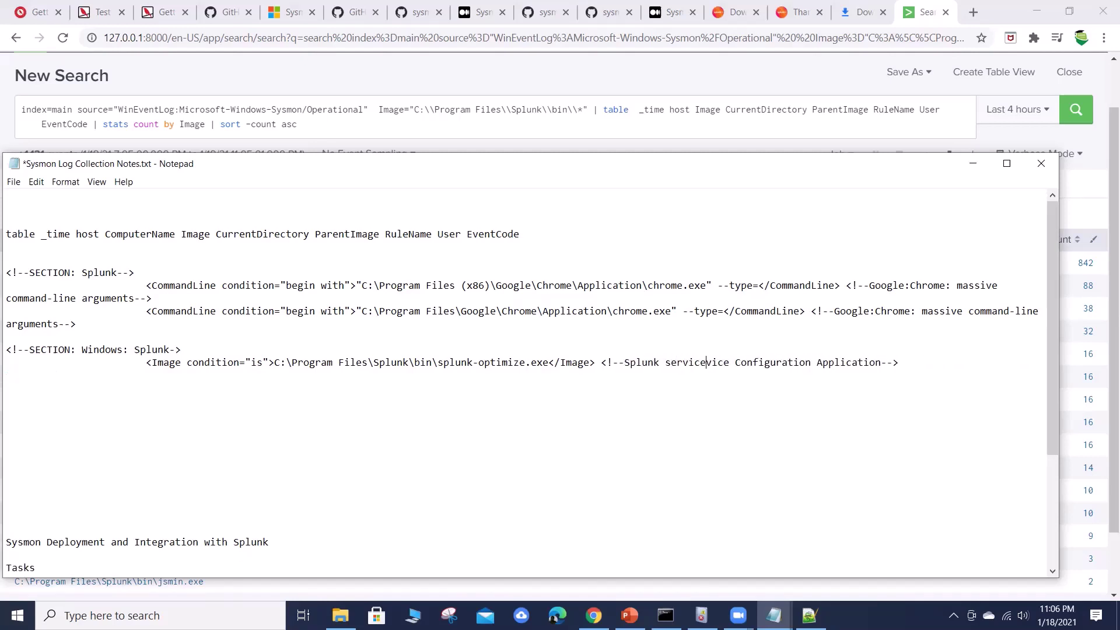
key("Delete")
key("Delete")
key("Delete")
key("Delete")
key("Delete")
key("Delete")
key("Delete")
key("Delete")
key("Delete")
key("Delete")
key("Delete")
key("Delete")
key("Delete")
key("Delete")
key("Delete")
key("Delete")
key("Delete")
key("Delete")
key("Delete")
key("Delete")
key("Delete")
key("Delete")
key("Delete")
key("Delete")
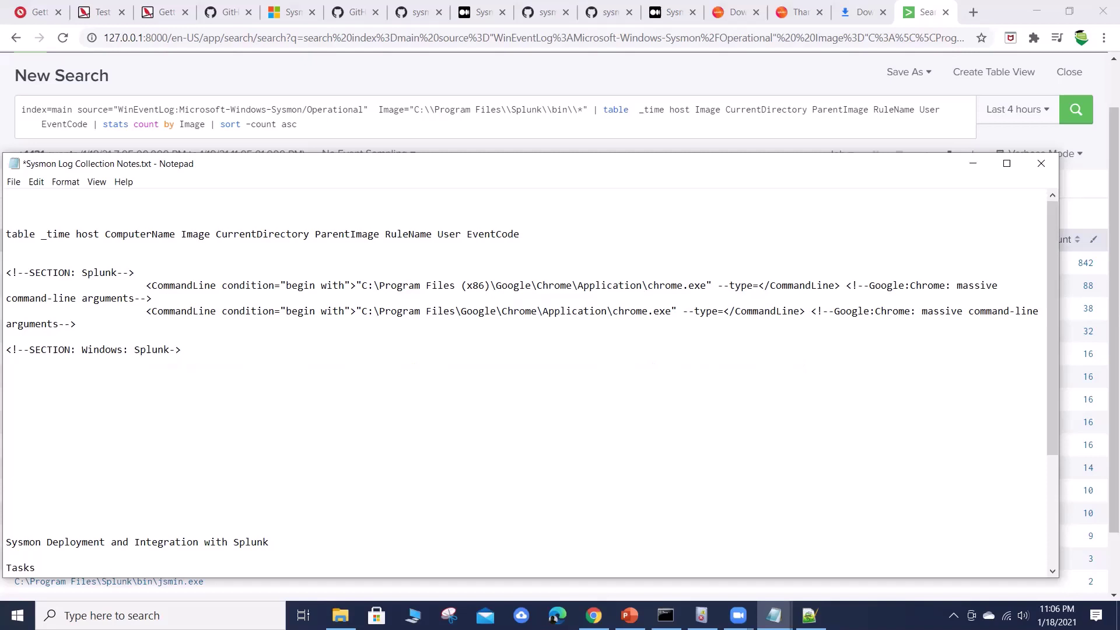
key("Delete")
key("Delete")
key("Delete")
key("Delete")
key("Delete")
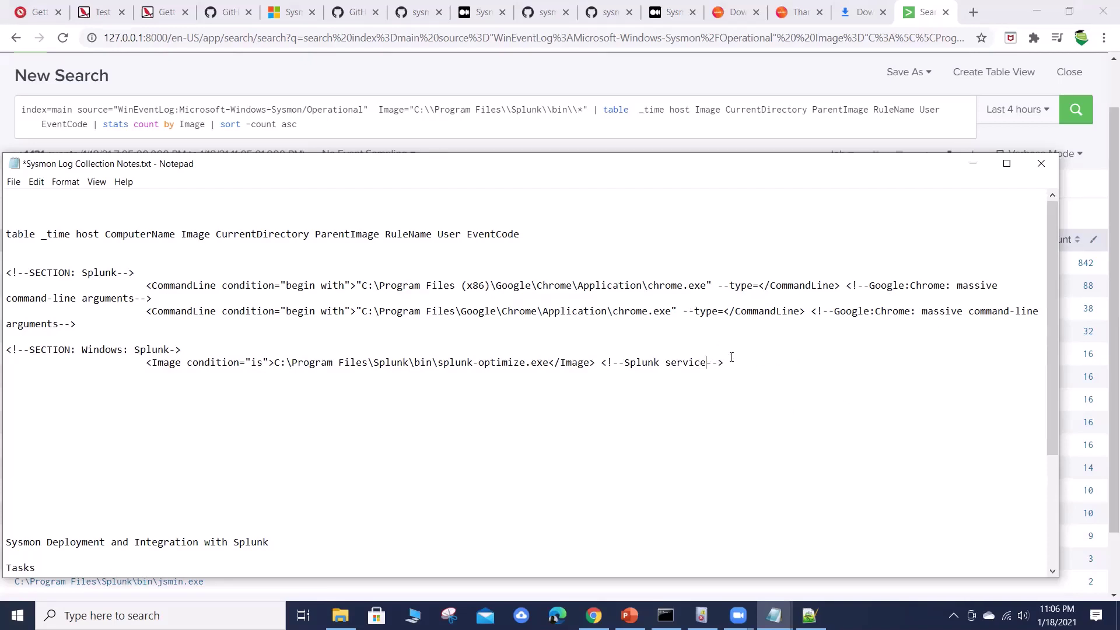
Step: Copy the Windows: Splunk section block together with its Image rule
left_click_drag(724, 363, 6, 338)
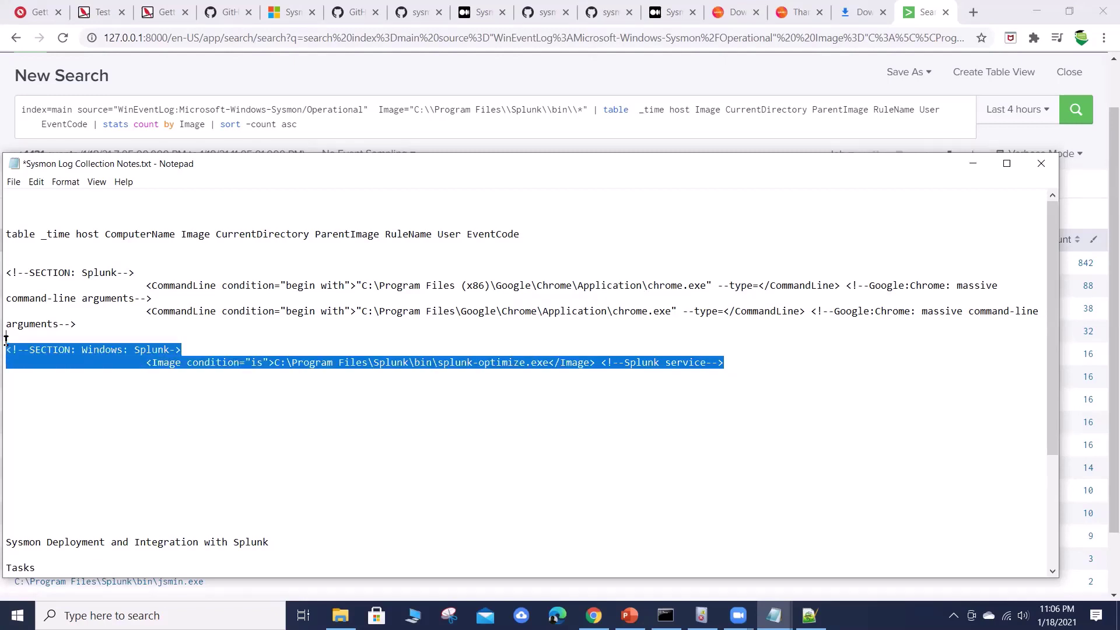
right_click(42, 349)
left_click(79, 393)
left_click(972, 163)
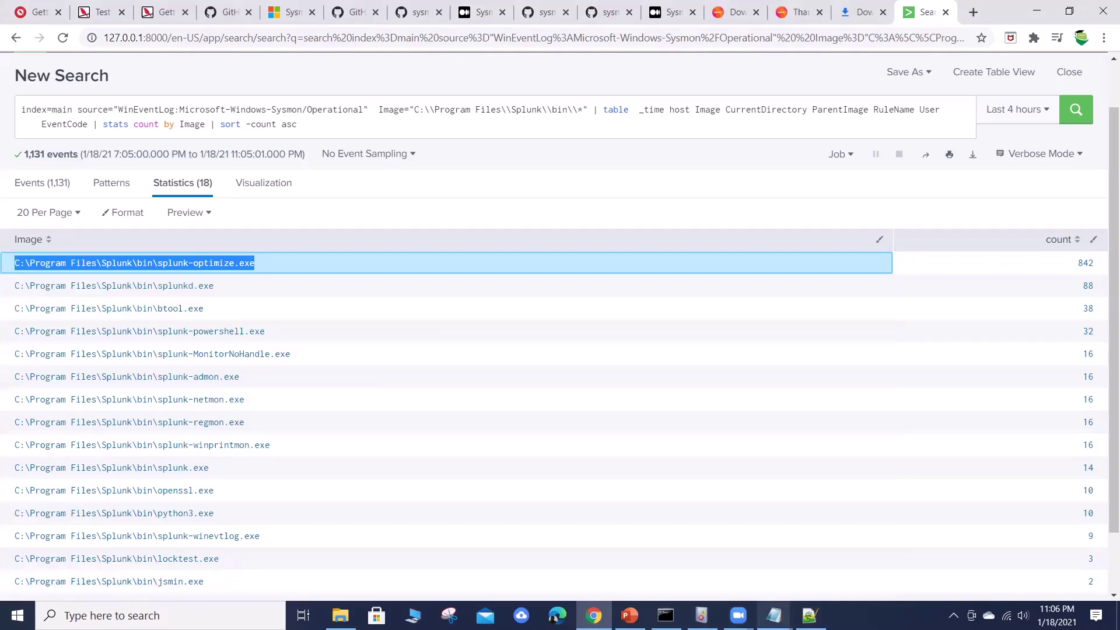
mouse_move(774, 615)
left_click(834, 560)
Step: Paste the block below and delete its duplicate header, leaving two splunk-optimize.exe Image lines
left_click(736, 363)
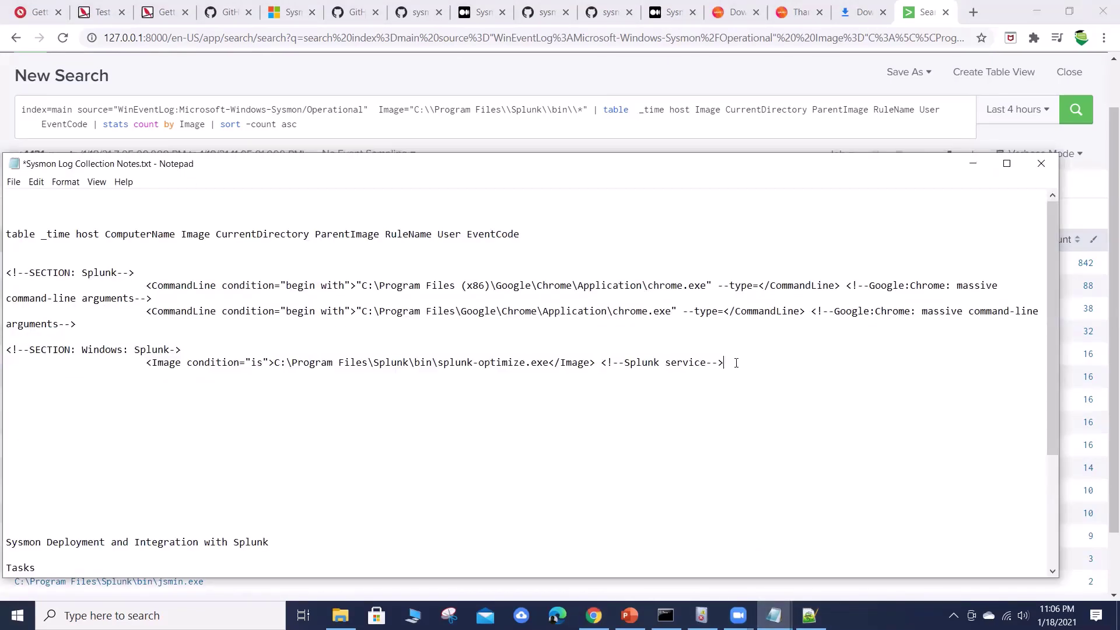
key("Return")
key("Return")
key("ctrl+v")
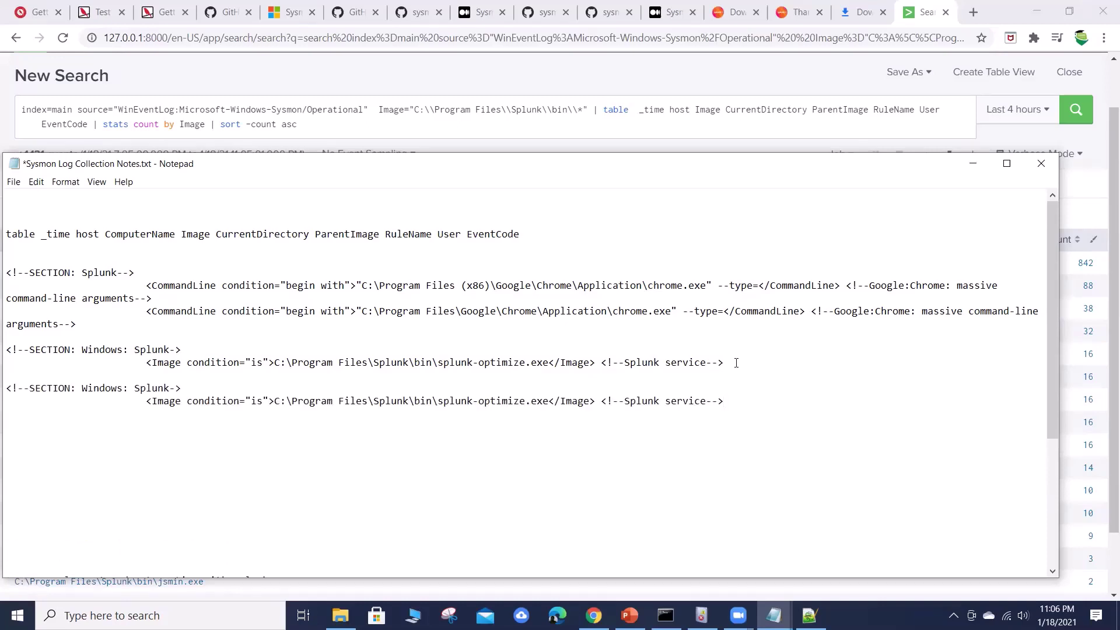
left_click_drag(187, 388, 6, 387)
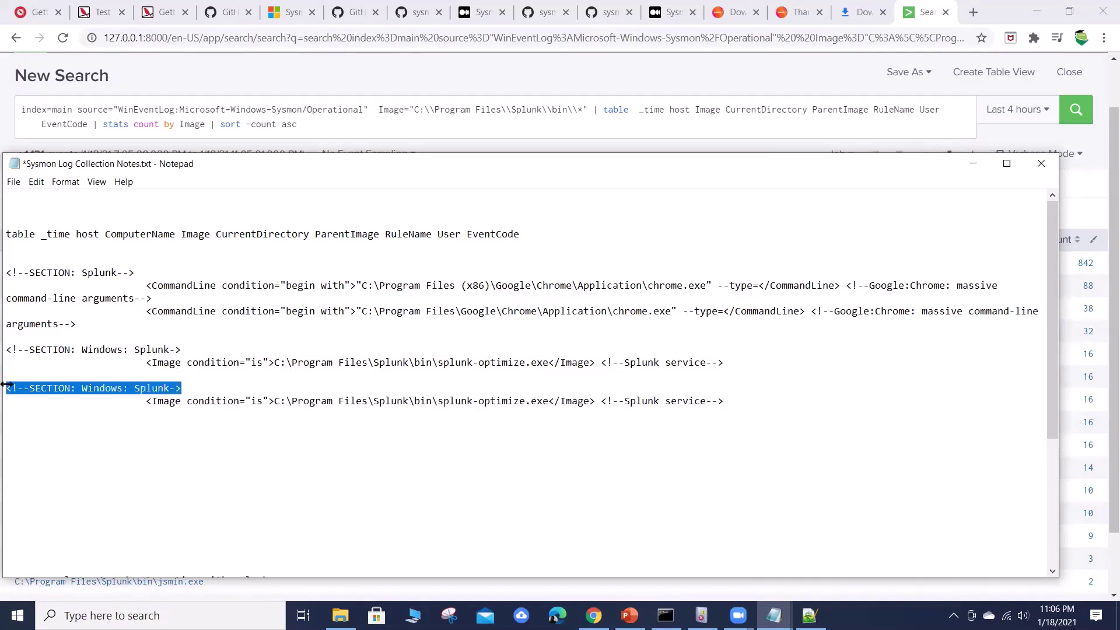
key("Delete")
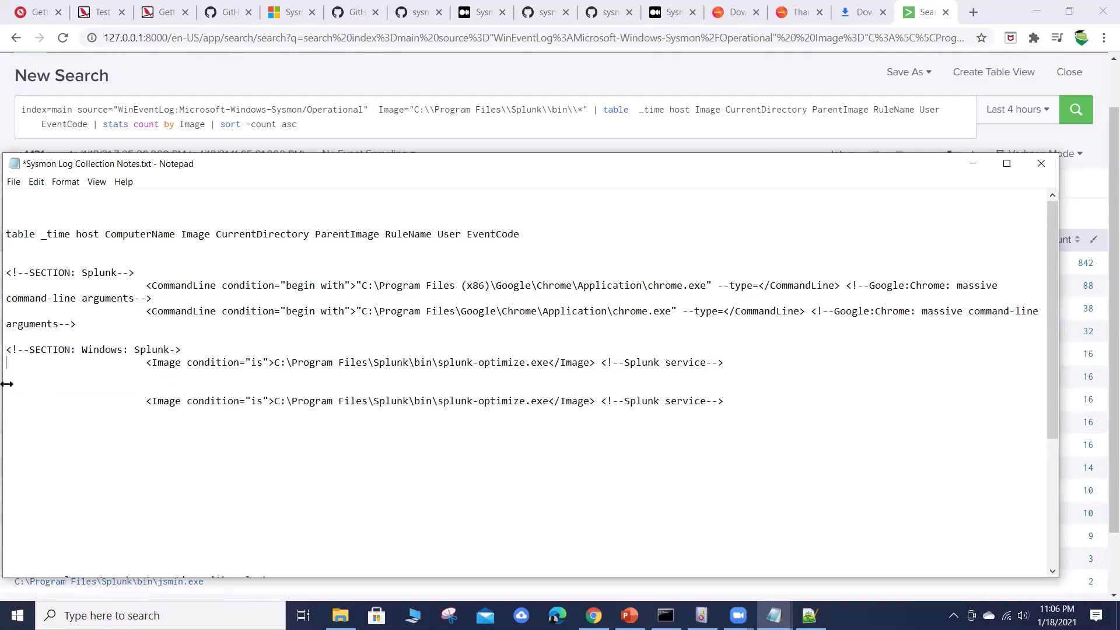
key("Delete")
key("Delete")
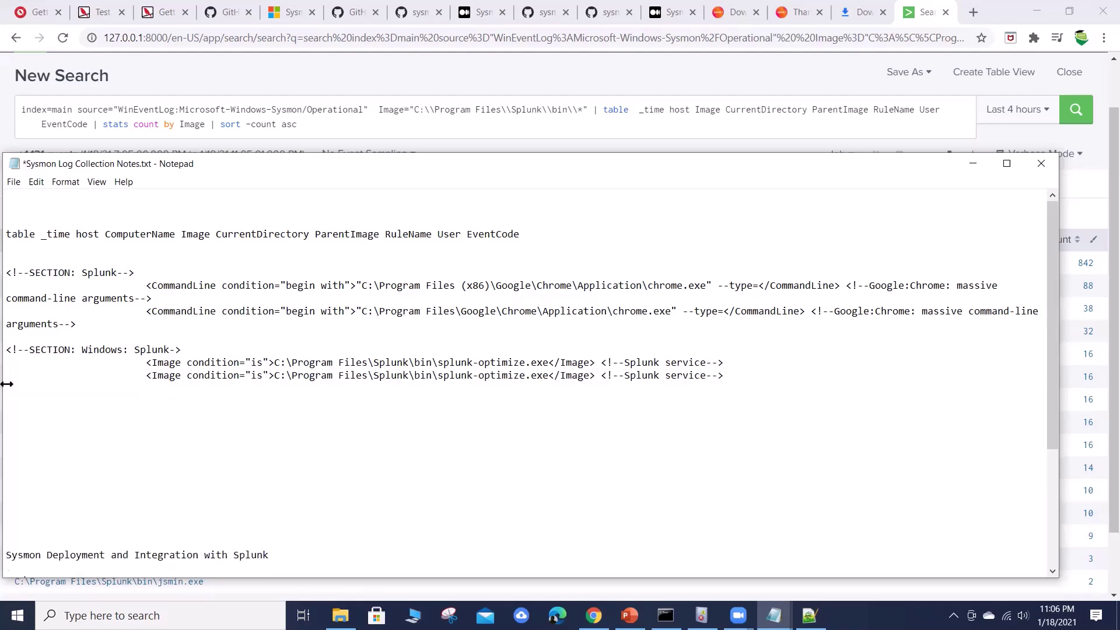
left_click(348, 67)
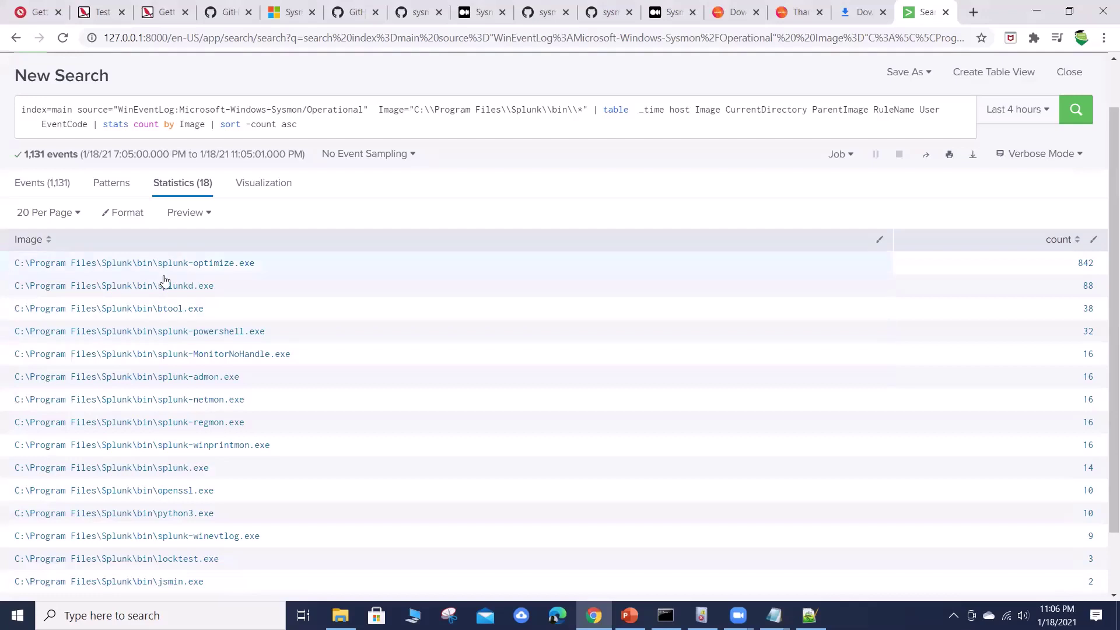
Step: Replace splunk-optimize.exe in the second Image rule with the splunkd.exe path copied from Splunk's results
left_click_drag(235, 290, 42, 282)
right_click(43, 284)
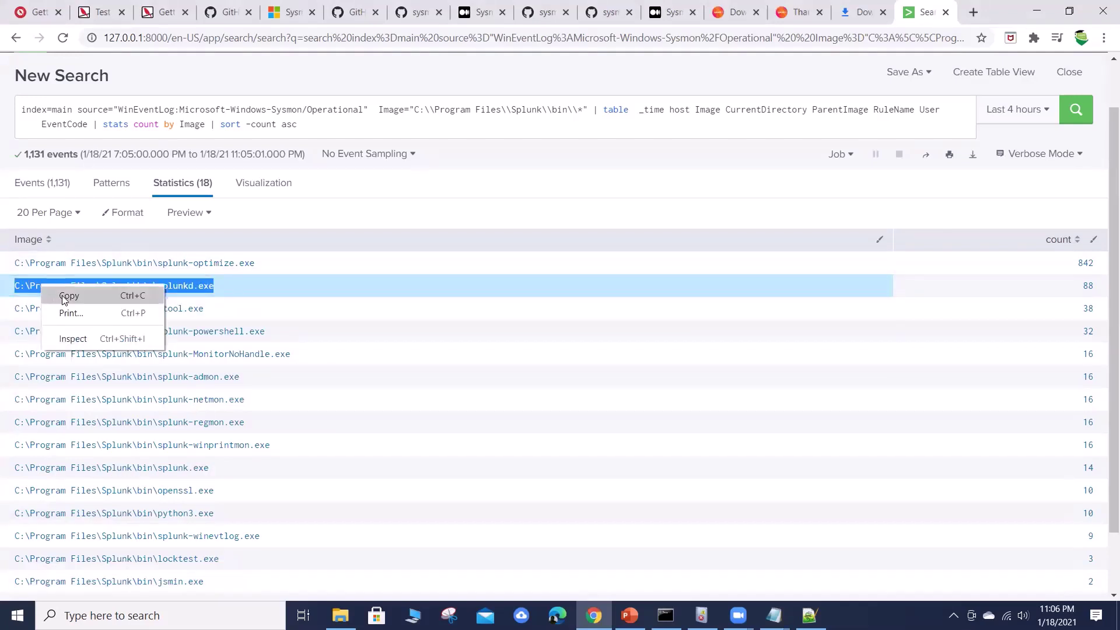
left_click(62, 296)
left_click(774, 616)
left_click(838, 552)
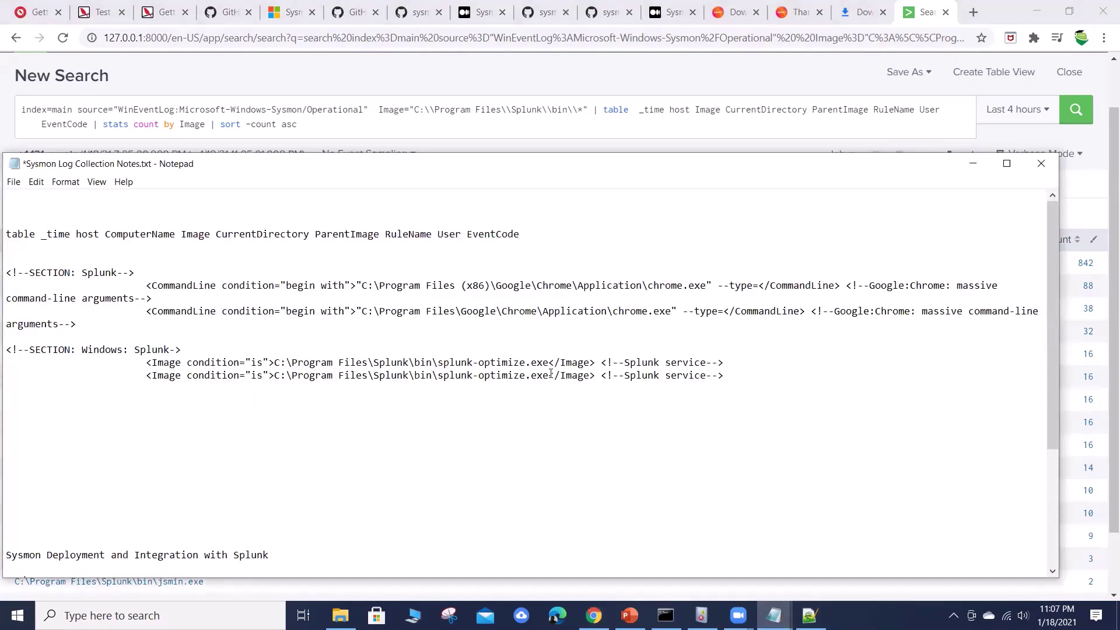
left_click_drag(549, 375, 274, 380)
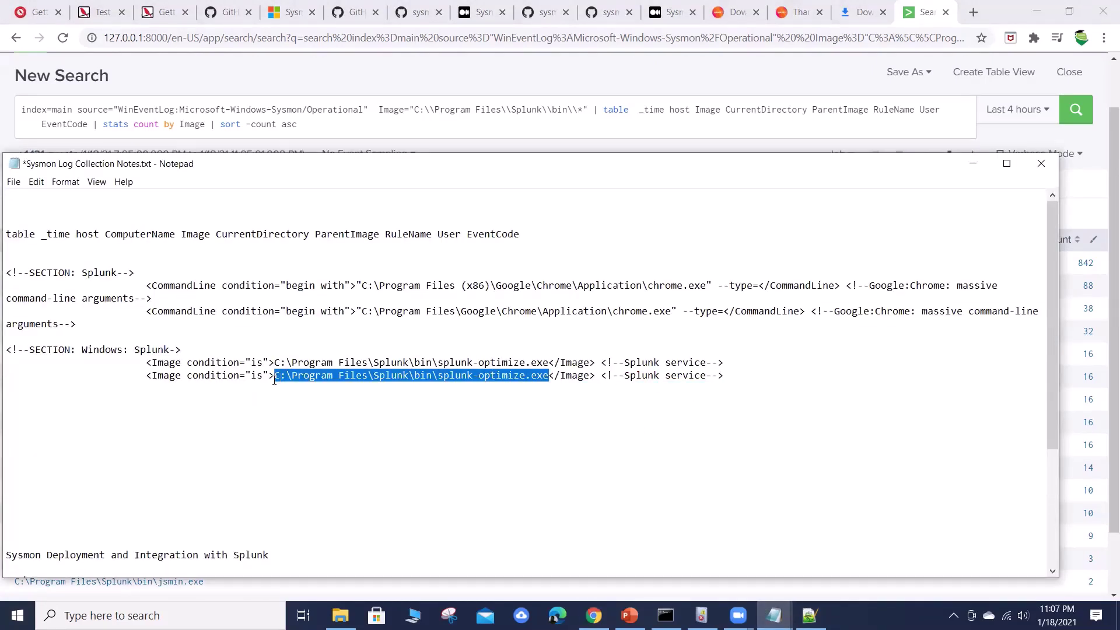
key("ctrl+v")
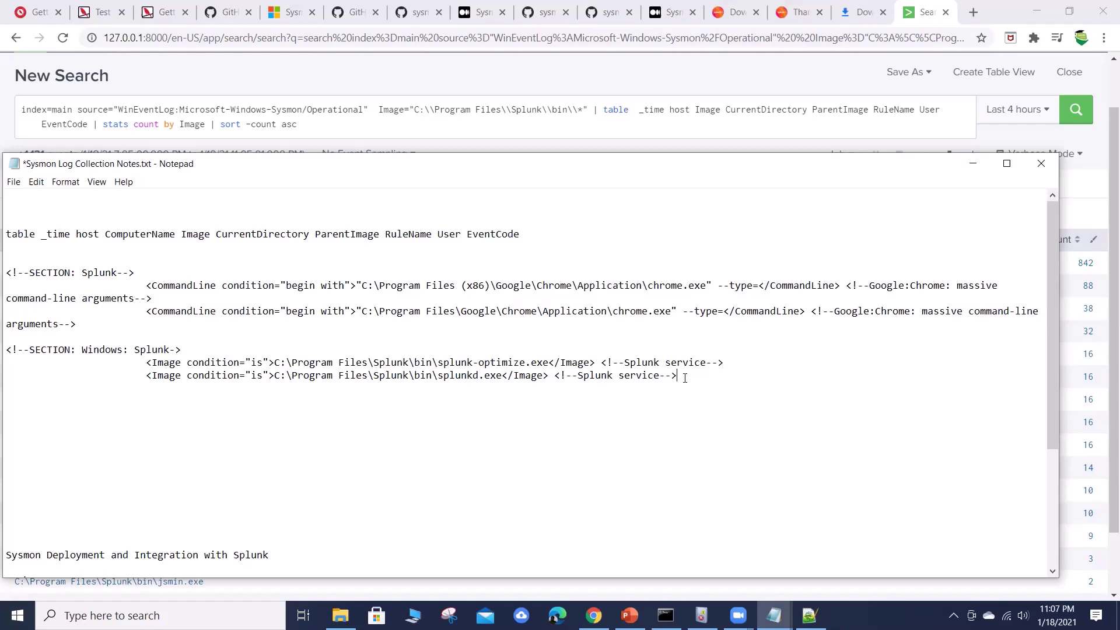
left_click(698, 92)
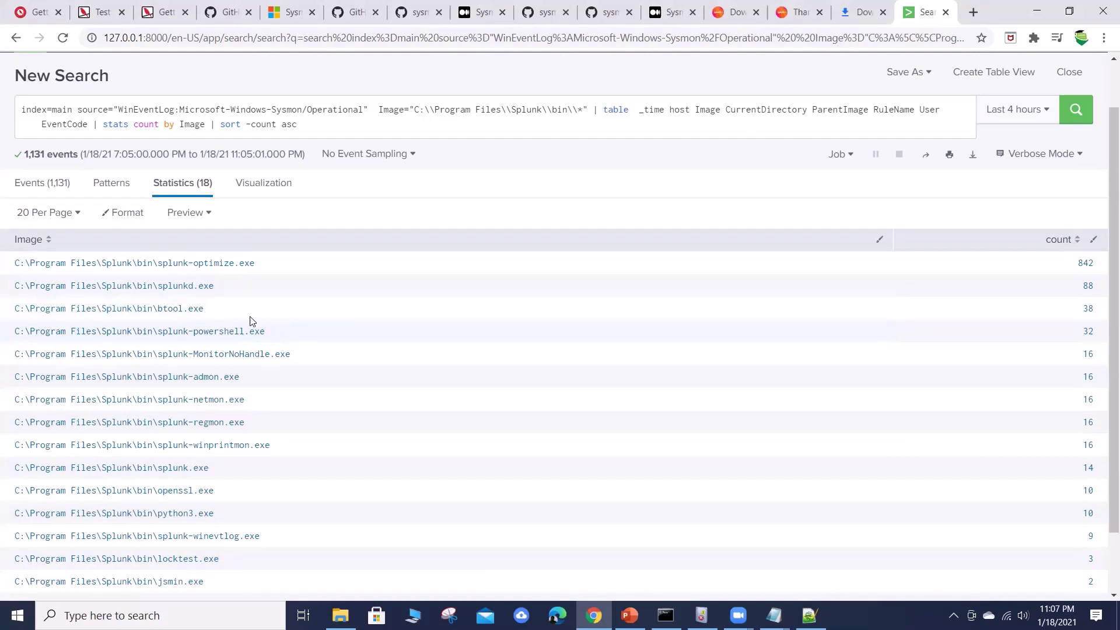
Step: Rerun the Splunk search and paste the btool.exe path onto a new line below the splunkd.exe rule
left_click(447, 132)
key("Return")
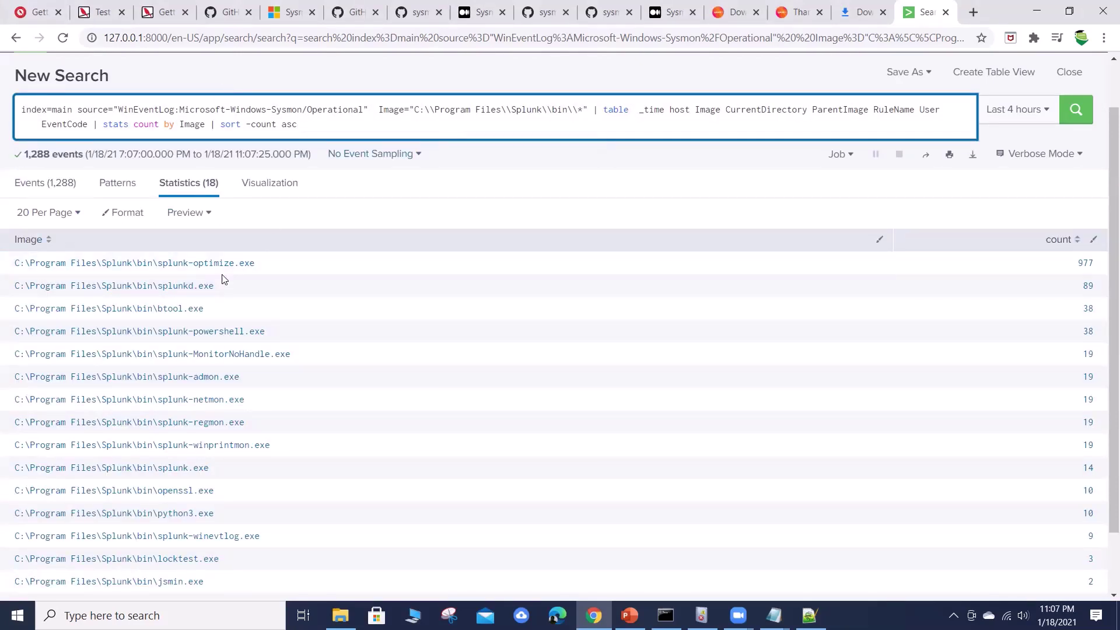
left_click_drag(212, 315, 6, 312)
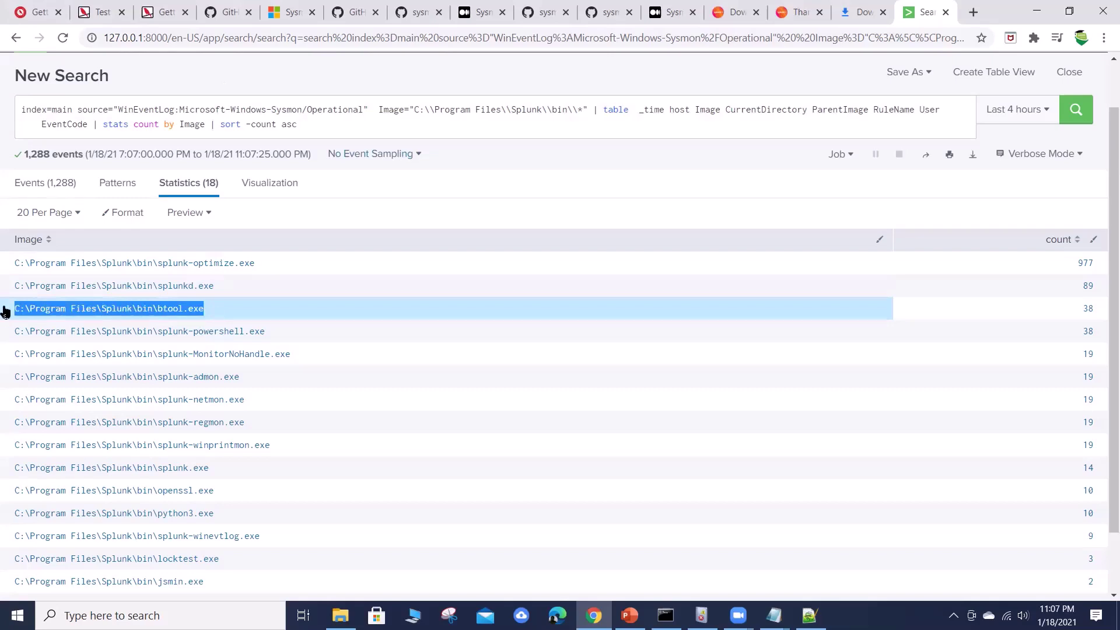
right_click(43, 310)
left_click(58, 316)
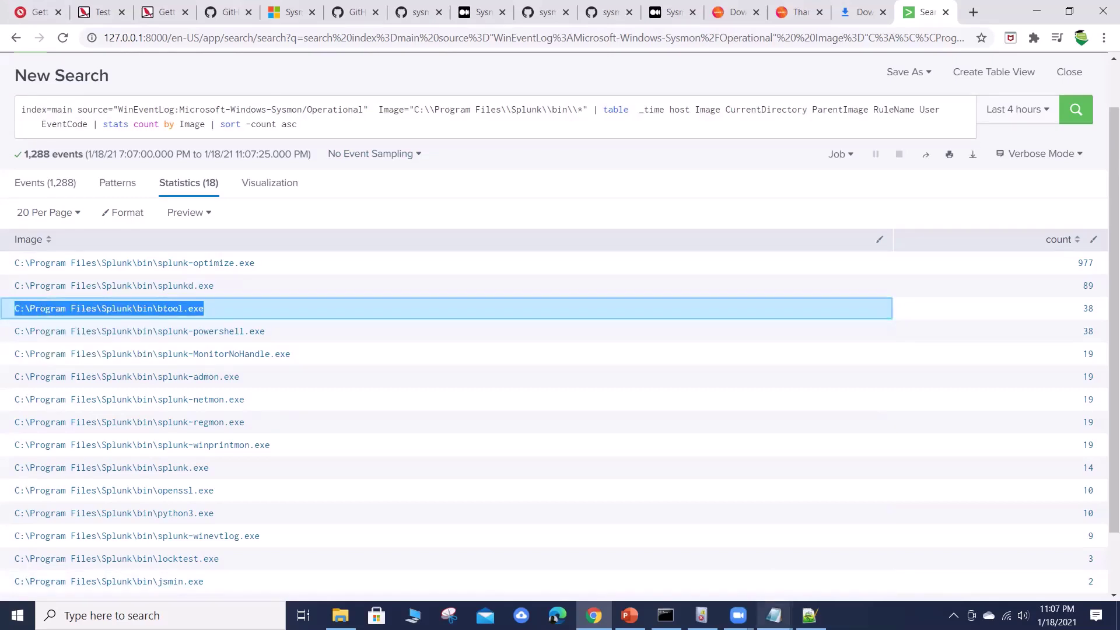
mouse_move(774, 613)
left_click(832, 551)
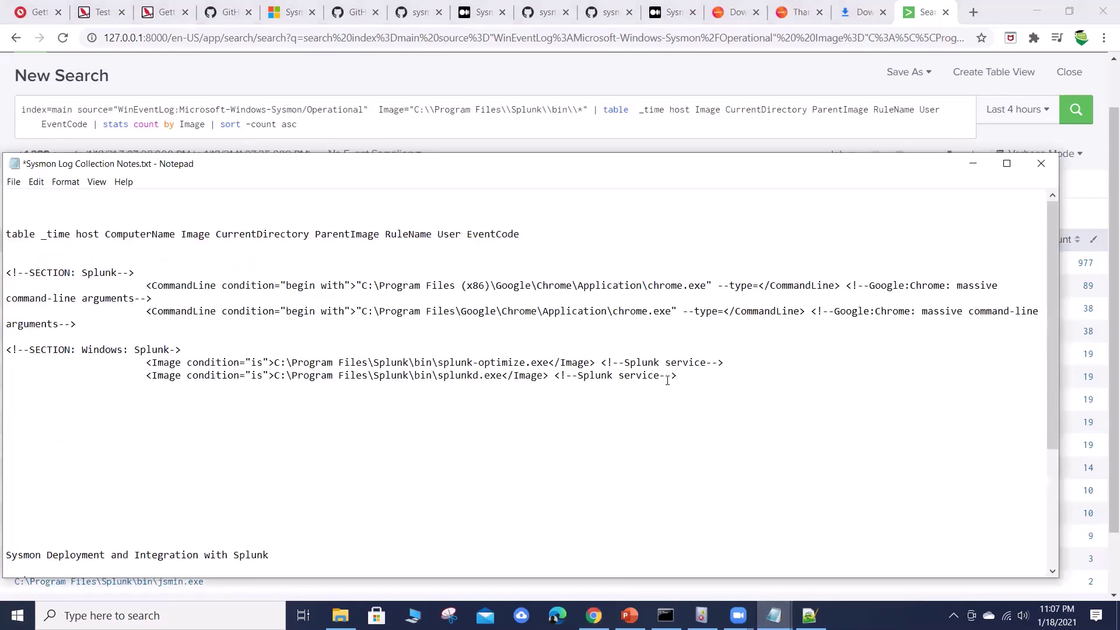
key("Return")
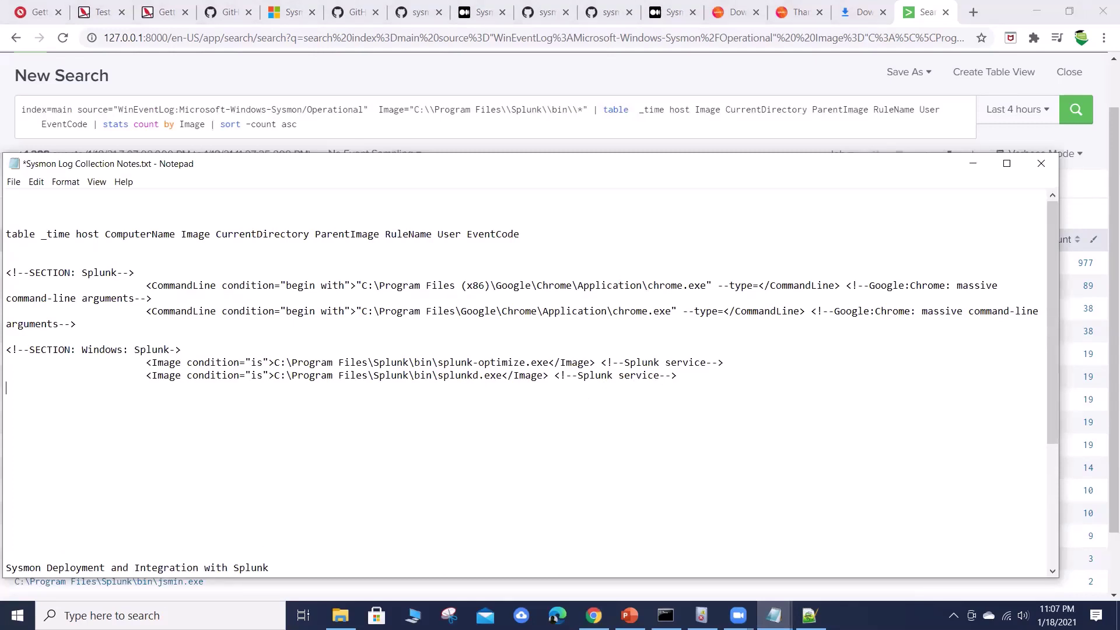
key("ctrl+v")
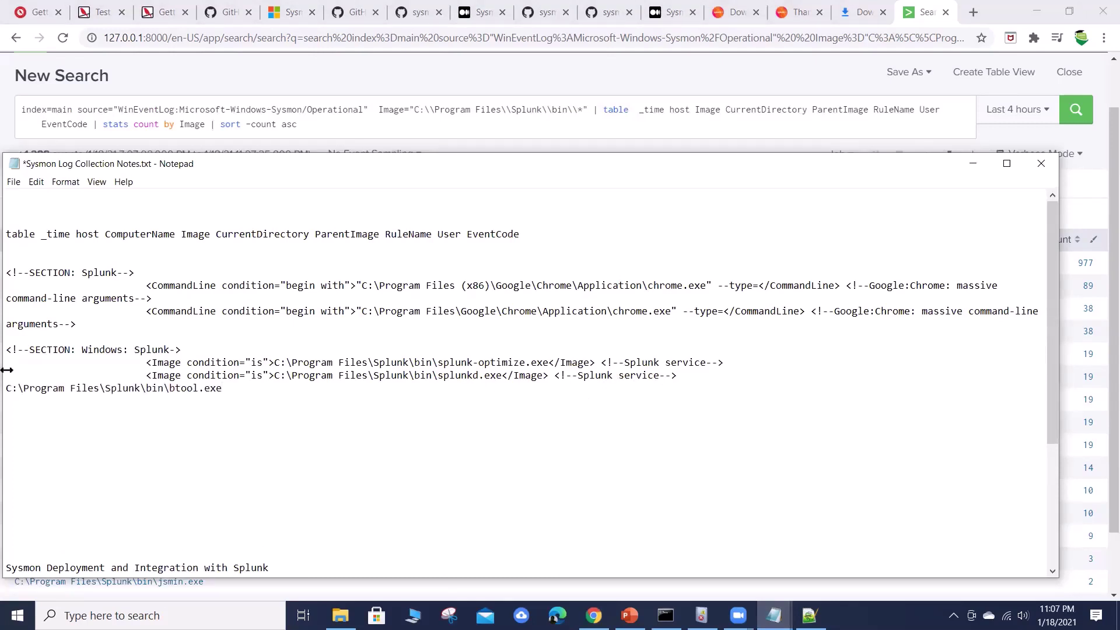
Step: Duplicate the splunkd.exe Image rule as a third rule for btool.exe, then select the section
left_click_drag(146, 375, 700, 381)
left_click(698, 378)
key("Return")
key("ctrl+v")
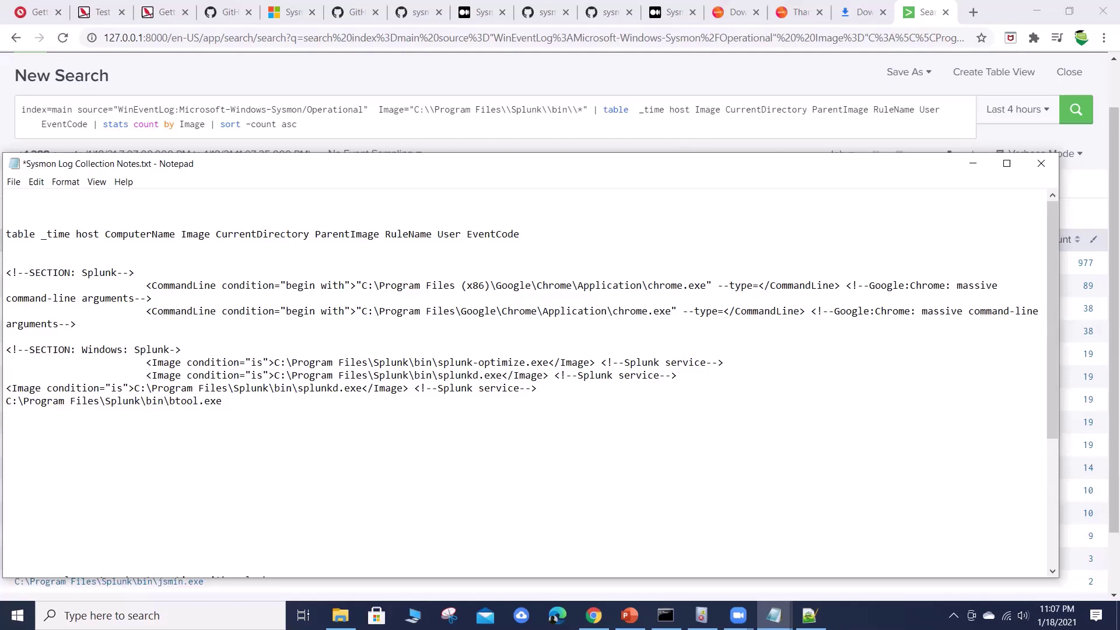
left_click(6, 388)
key("Tab")
key("Tab")
key("Tab")
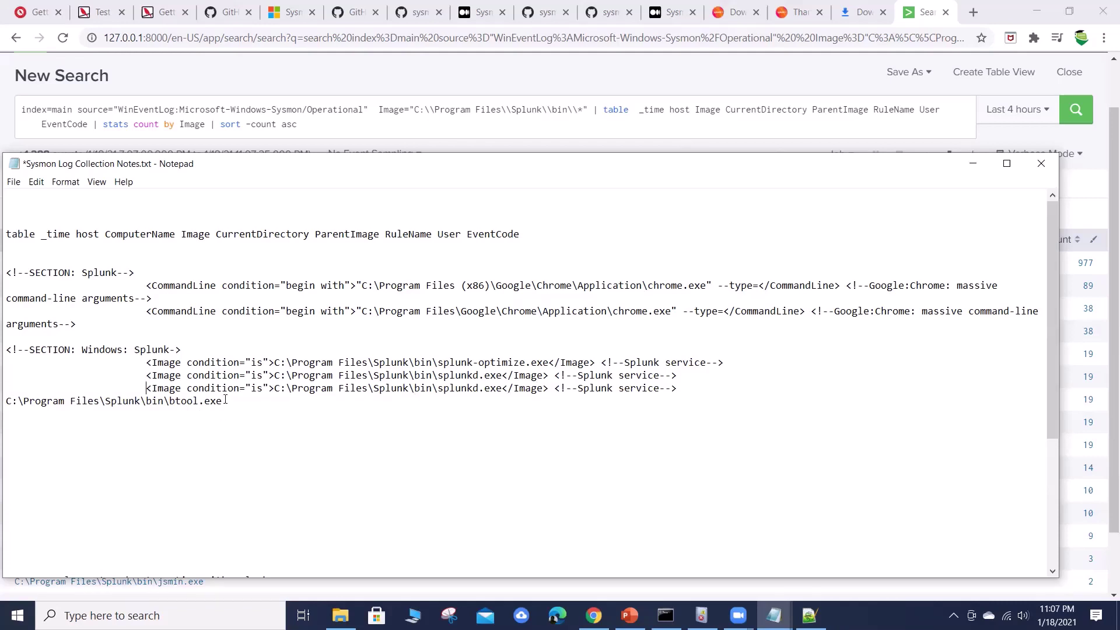
left_click_drag(226, 400, 6, 400)
key("ctrl+c")
key("BackSpace")
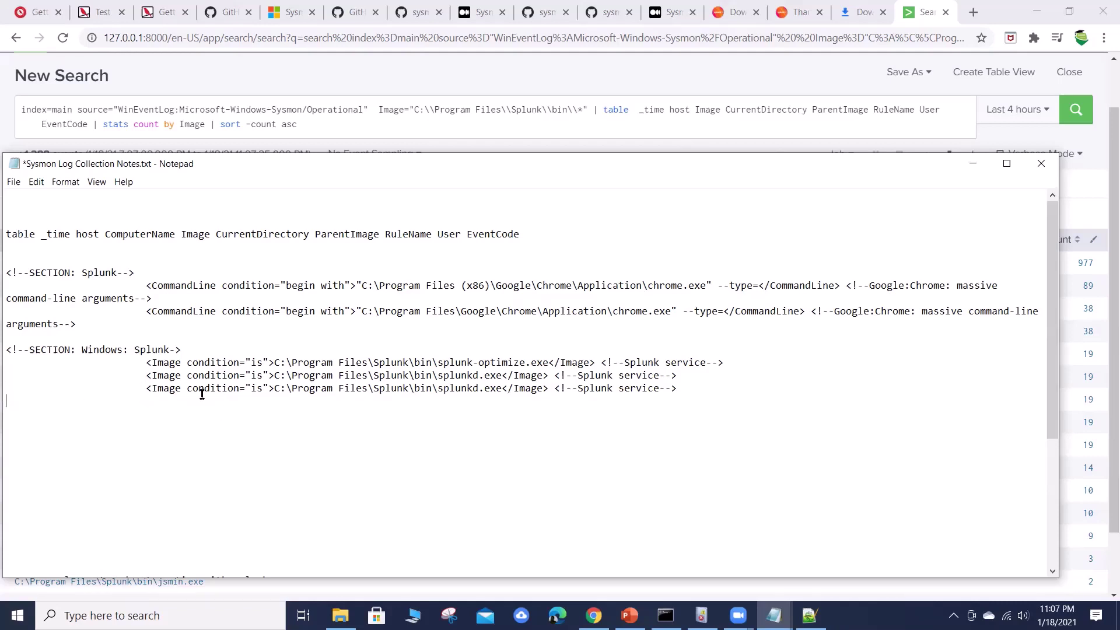
left_click_drag(273, 388, 502, 388)
key("ctrl+v")
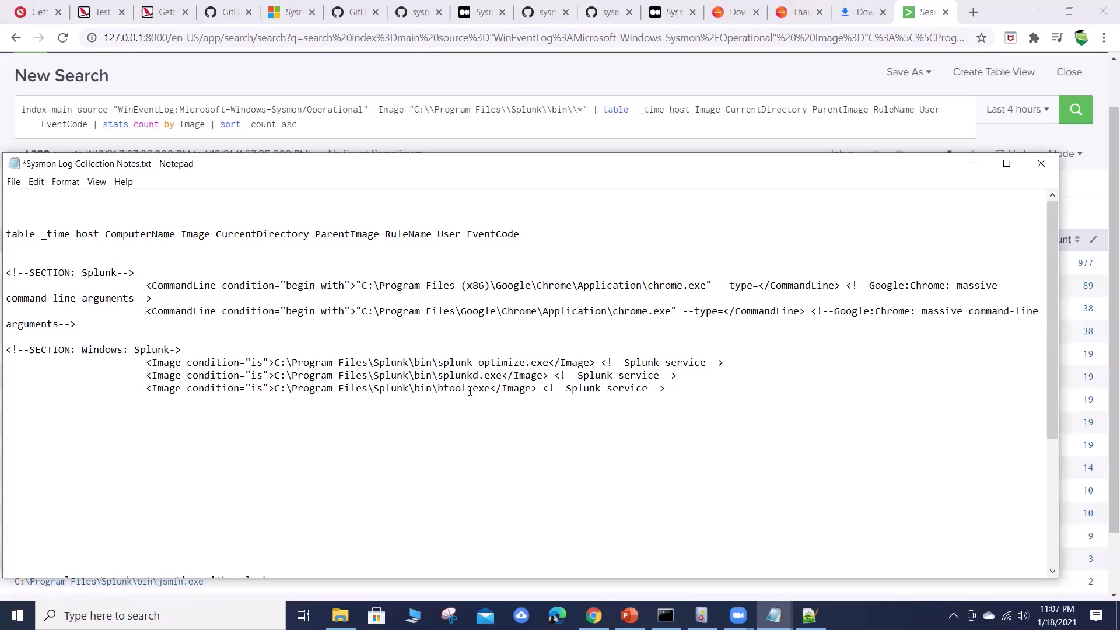
left_click_drag(692, 395, 5, 339)
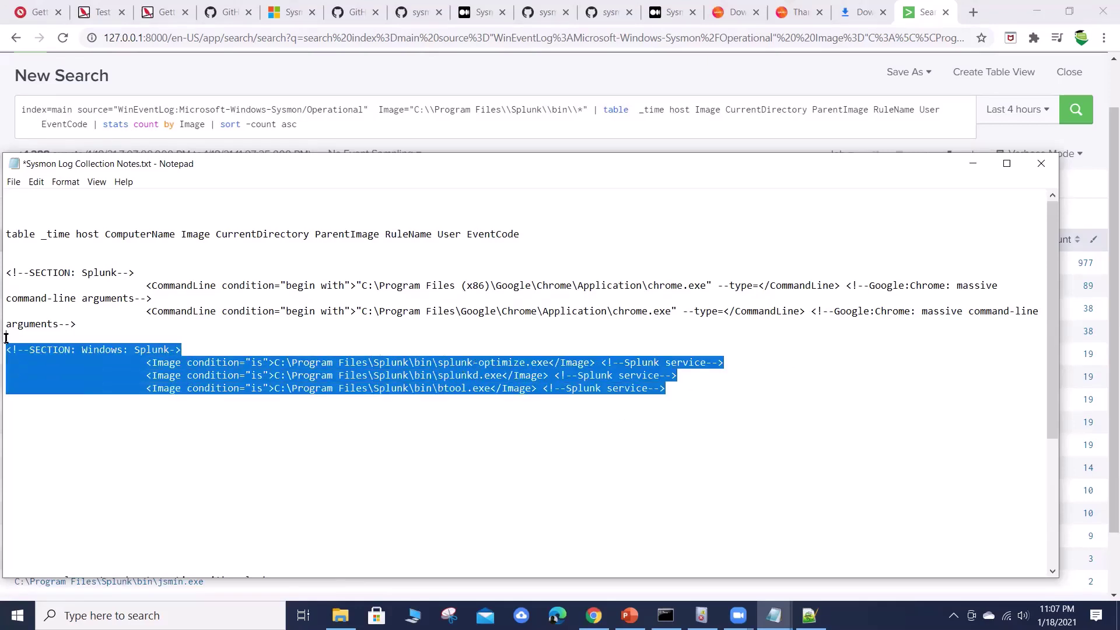
Step: Paste the copied Windows: Splunk section into sysmonconfig2.xml after the last Google Chrome rule
right_click(164, 331)
left_click(186, 371)
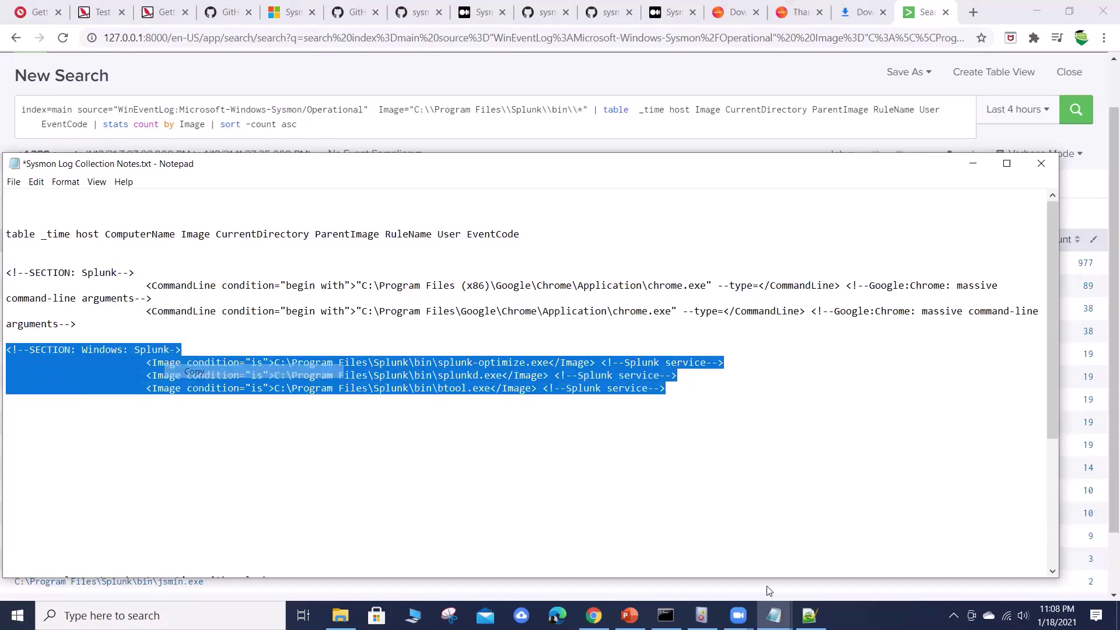
key("alt+Tab")
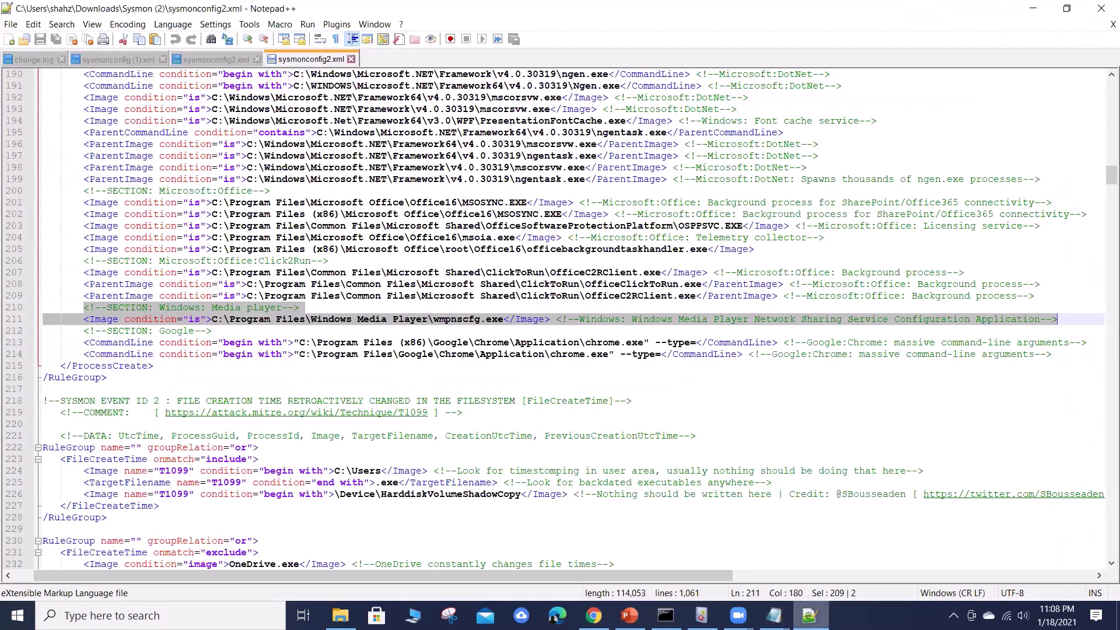
left_click(446, 377)
left_click(196, 353)
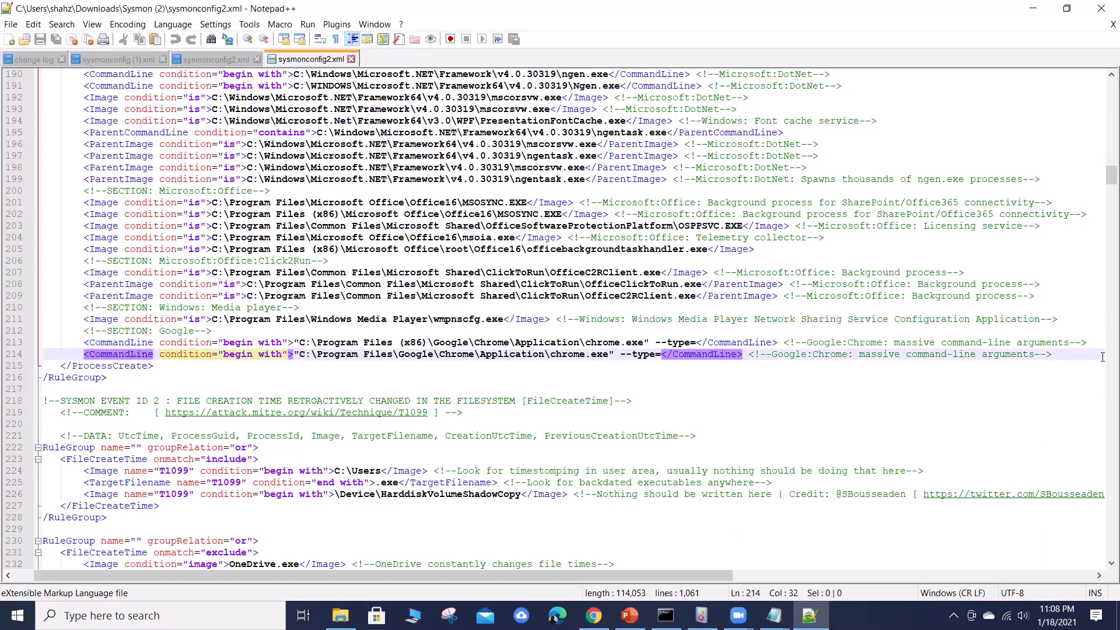
left_click(1079, 354)
key("Return")
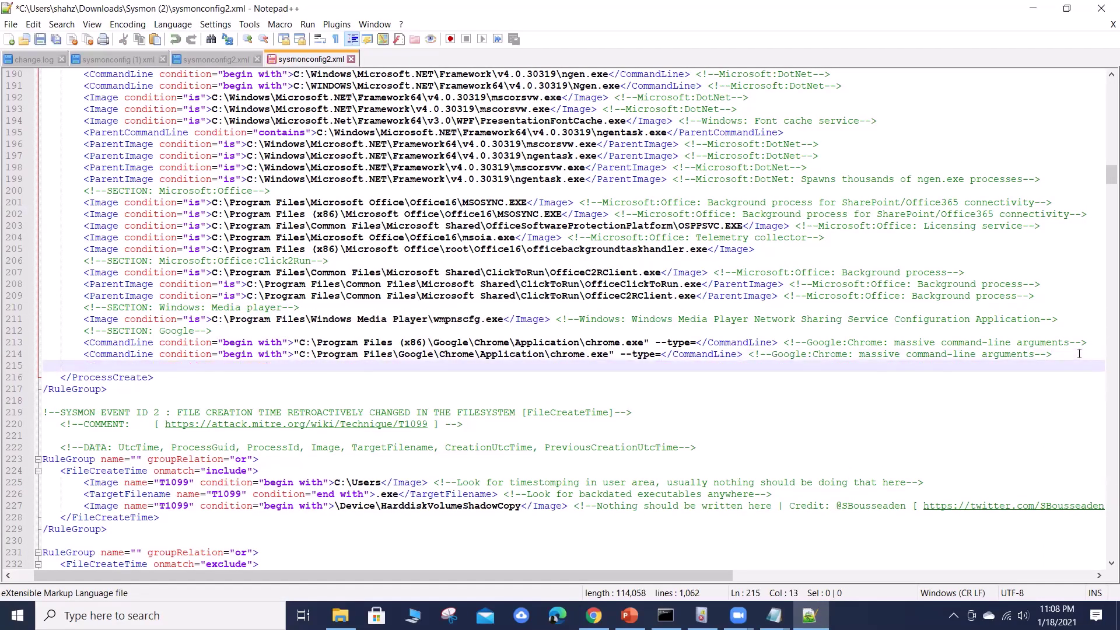
key("ctrl+v")
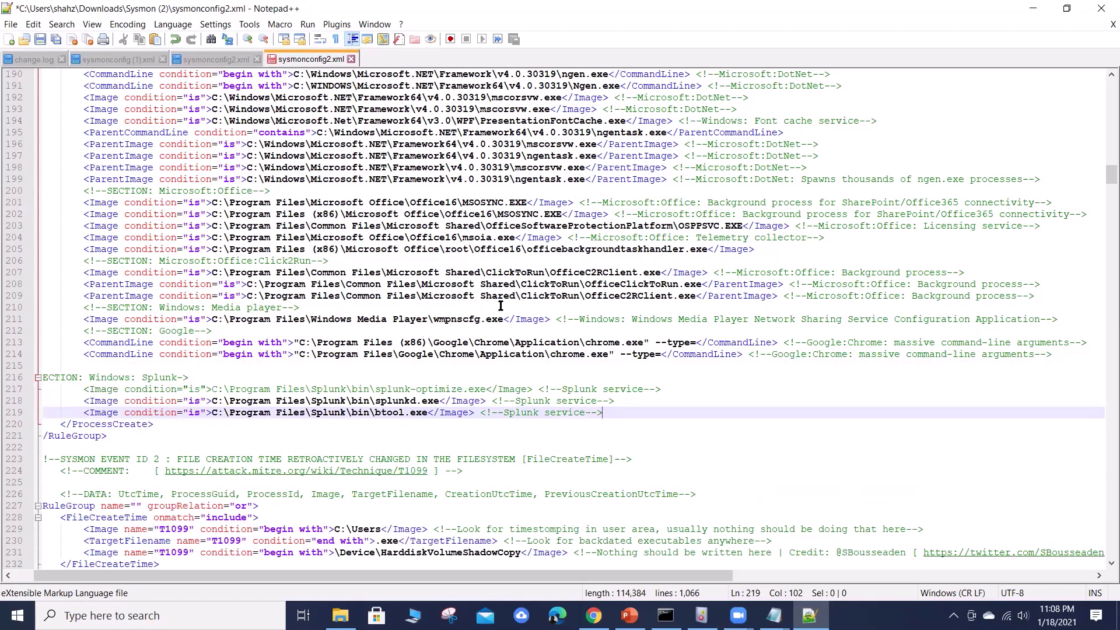
Step: Align the Splunk section comment with the Google one by reusing its <!--SECTION: marker
left_click(70, 362)
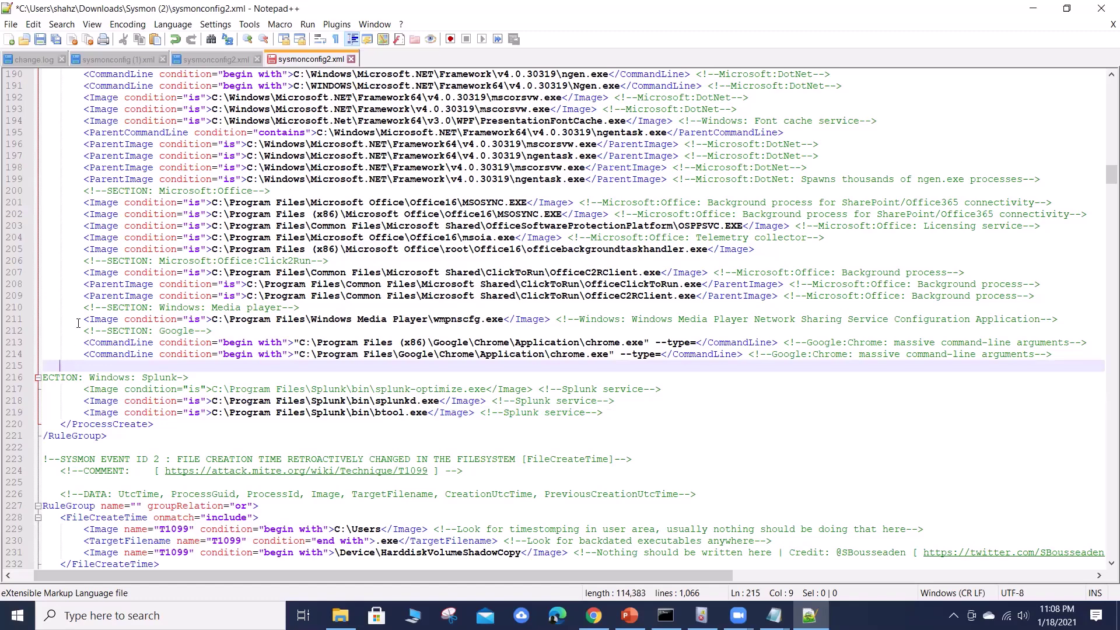
left_click(46, 378)
key("Down")
key("Down")
key("Down")
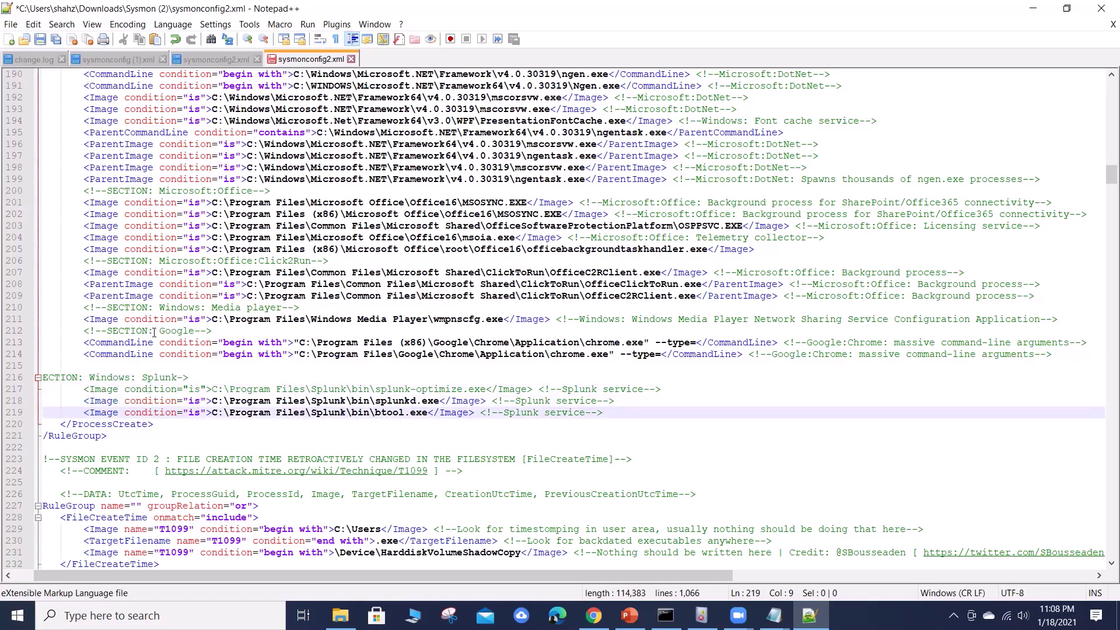
left_click_drag(154, 332, 84, 332)
right_click(91, 331)
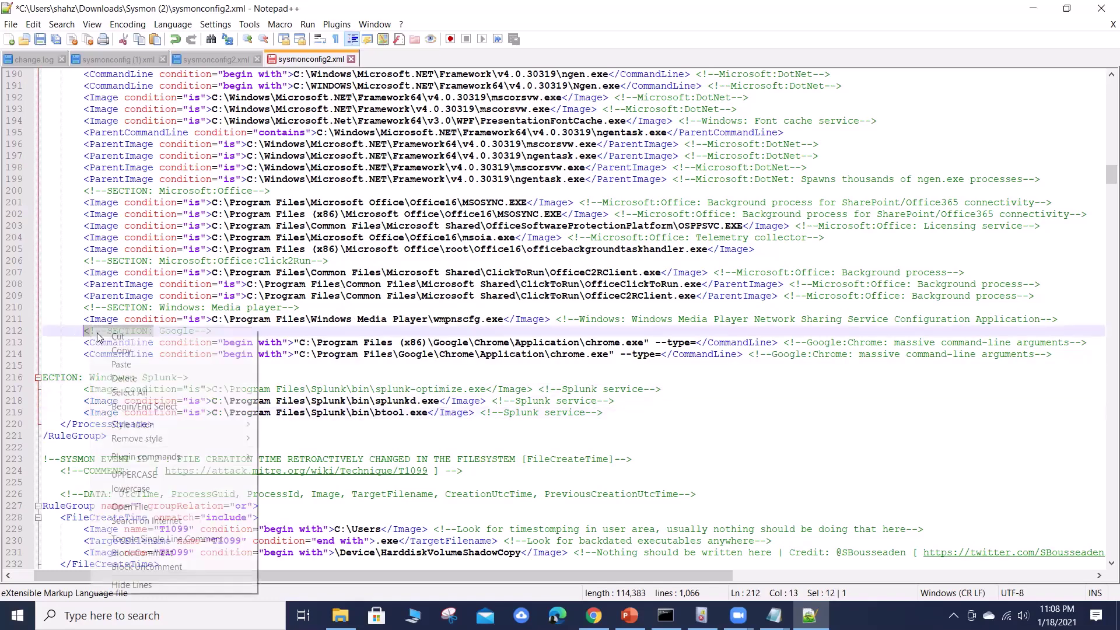
left_click(122, 352)
left_click_drag(83, 378, 31, 376)
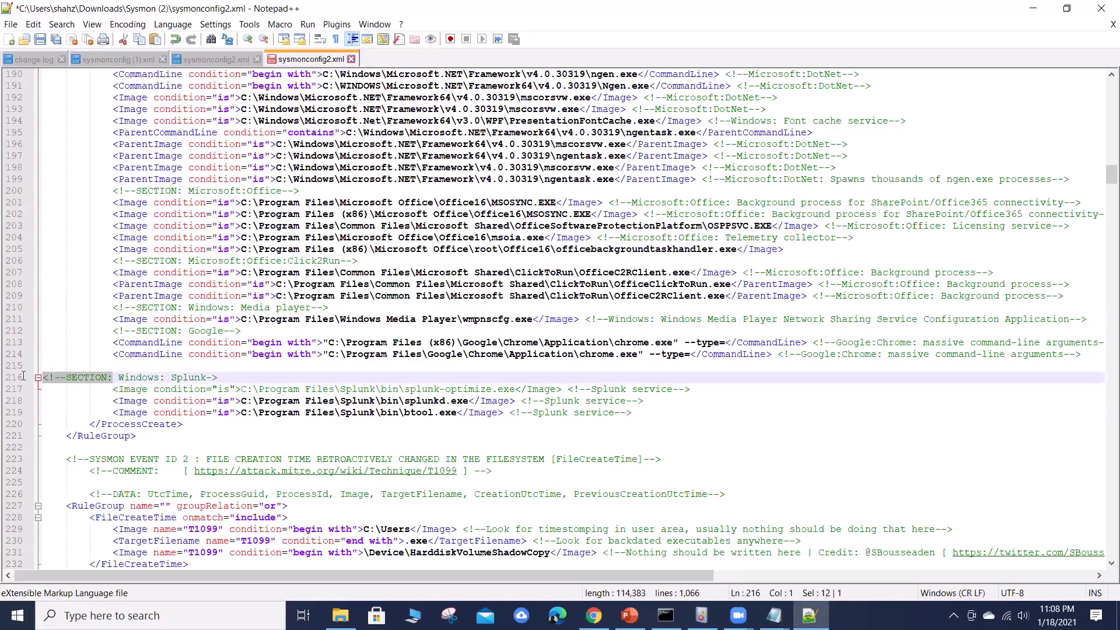
left_click(45, 379)
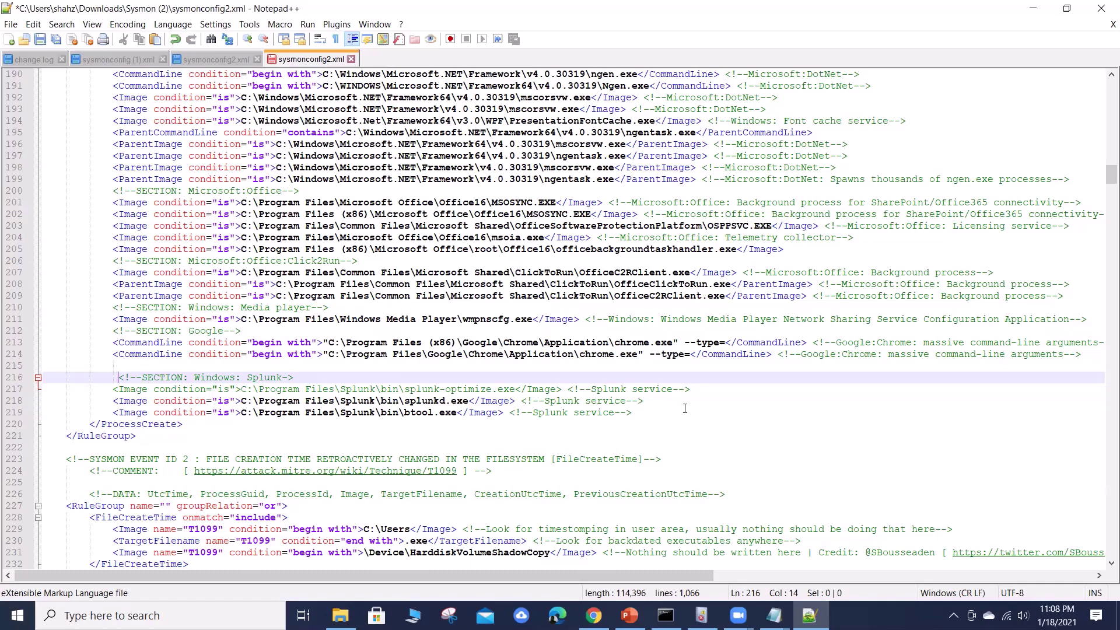
Step: Start Save As and change the file name from sysmonconfig2.xml to sysmonconfig3.xml
left_click(11, 24)
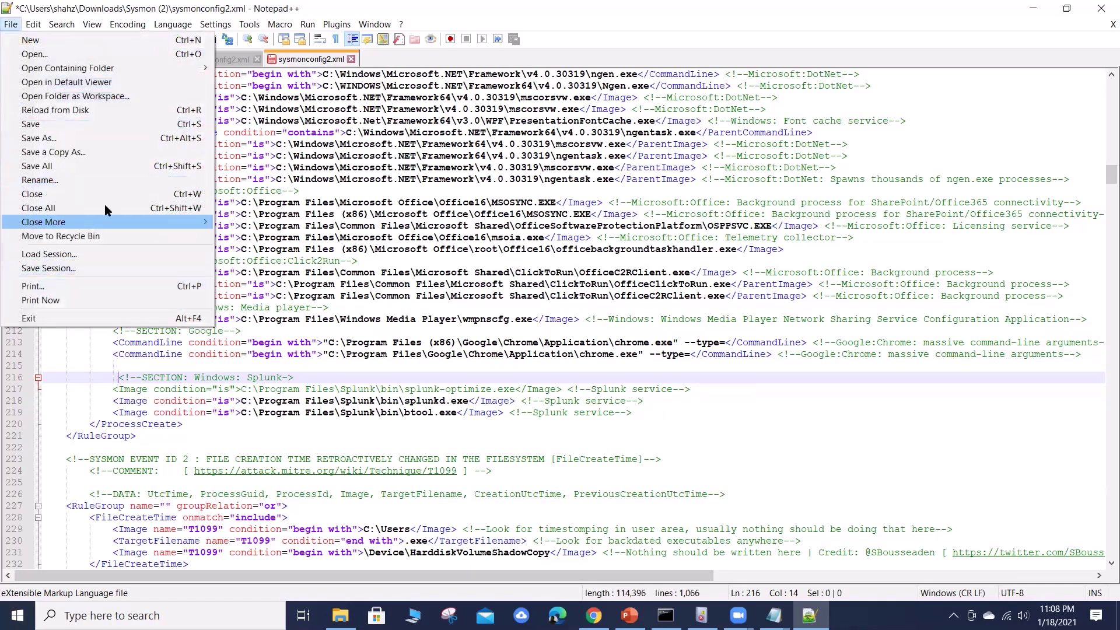
left_click(26, 138)
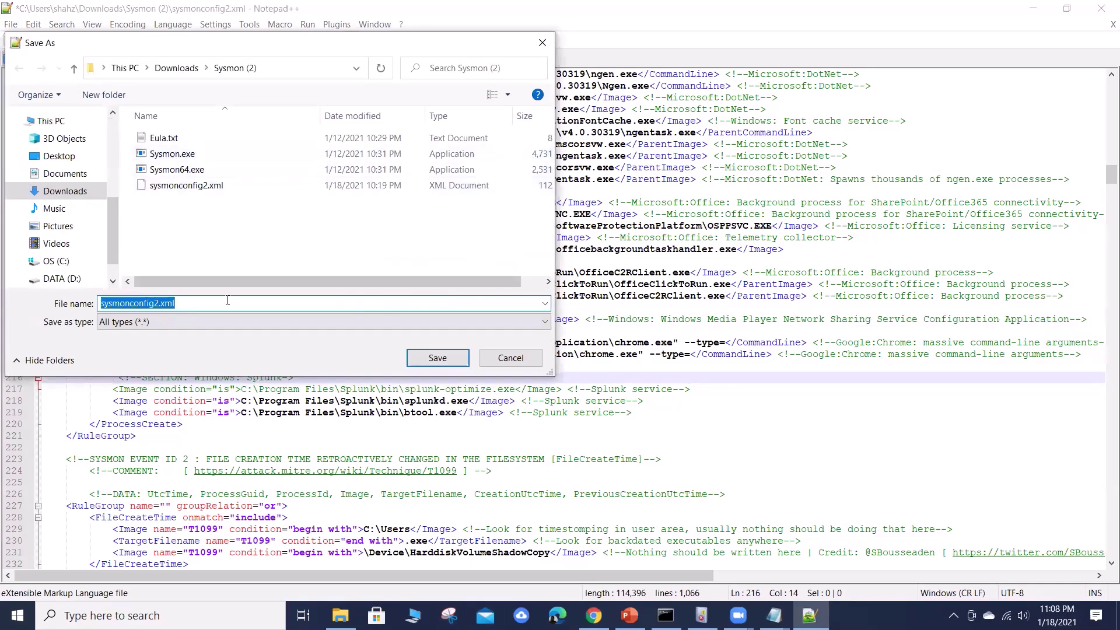
left_click(204, 301)
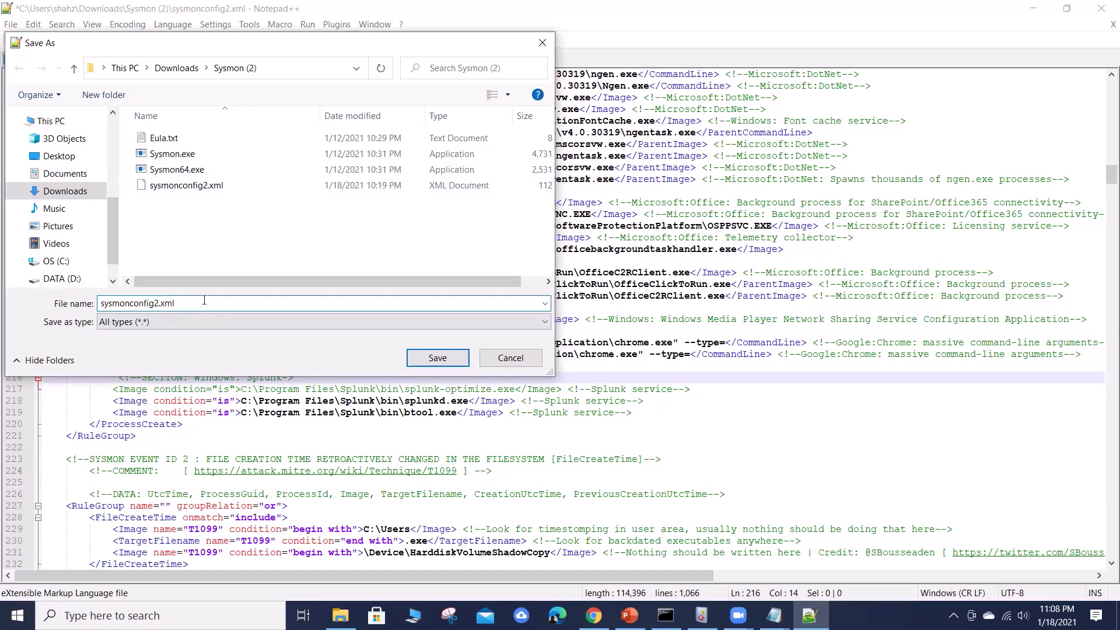
key("BackSpace")
key("BackSpace")
key("BackSpace")
key("BackSpace")
key("BackSpace")
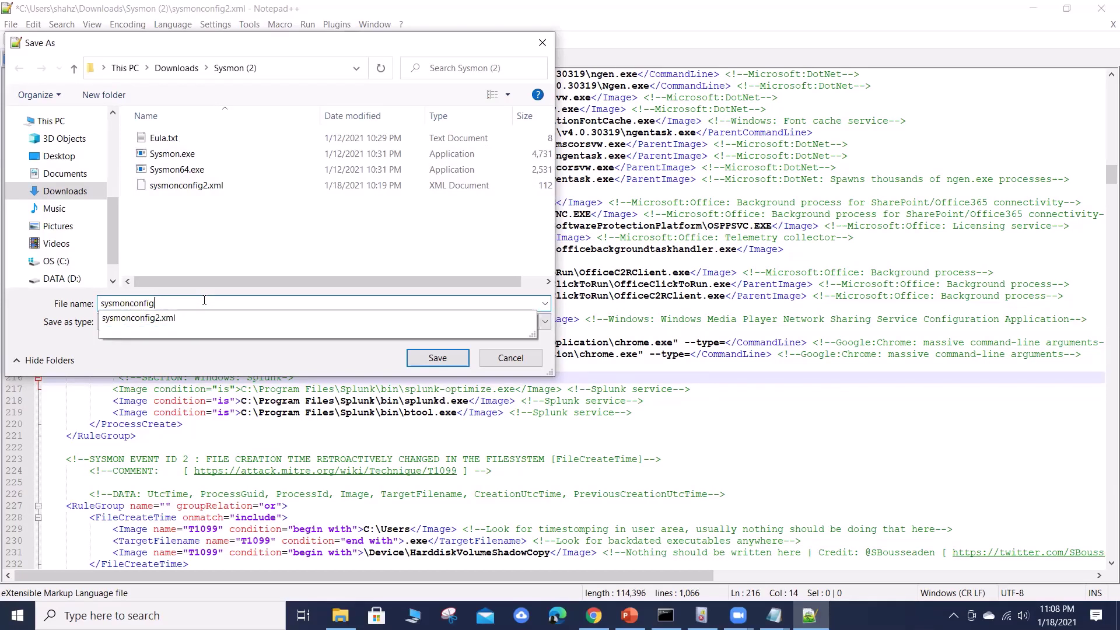
type("3")
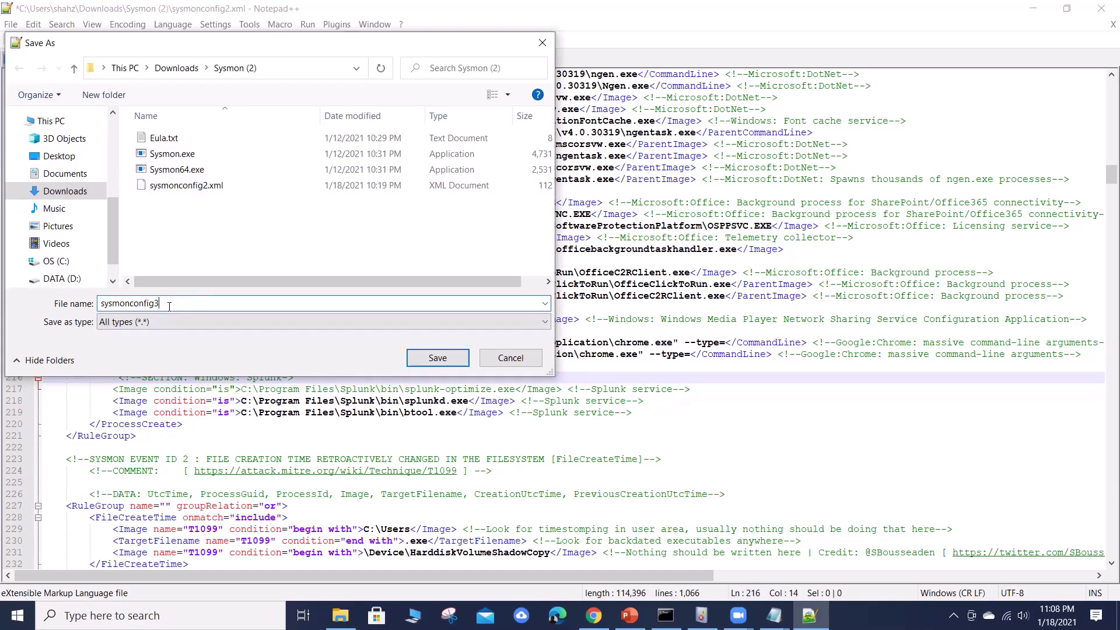
type(".xml")
Step: Save sysmonconfig3.xml, then cd into the Sysmon (2) folder in the admin Command Prompt
left_click(439, 358)
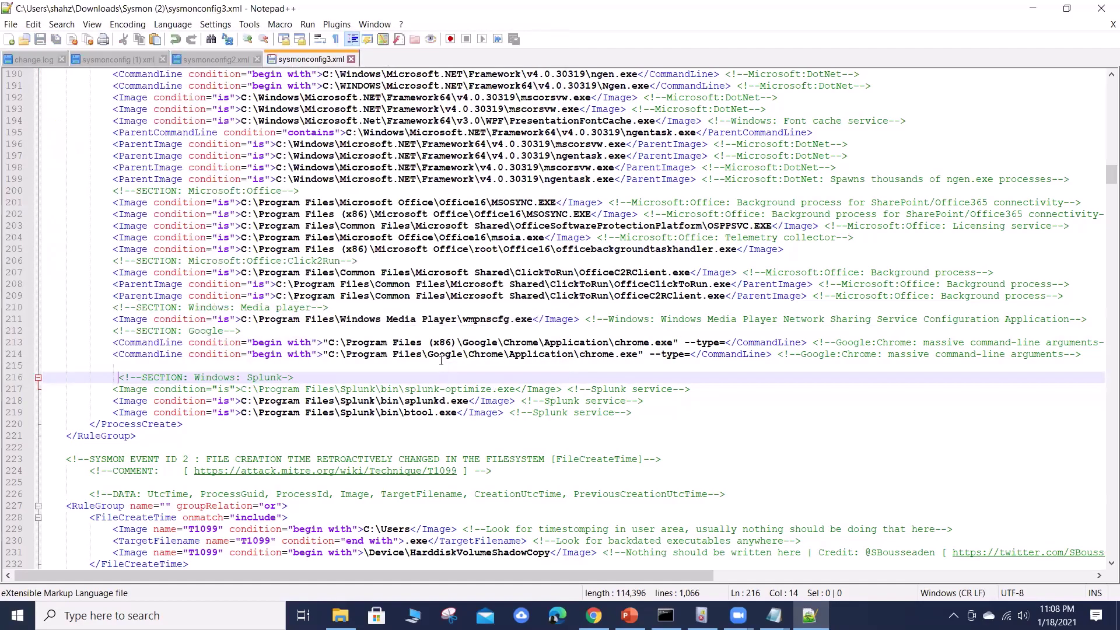
left_click(665, 616)
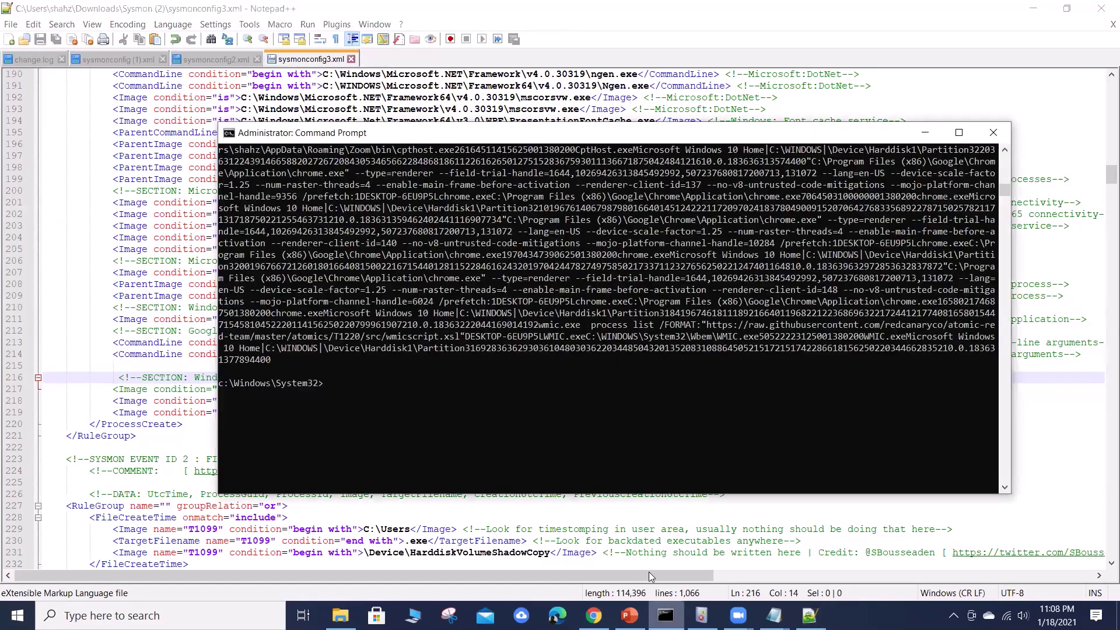
type("cd")
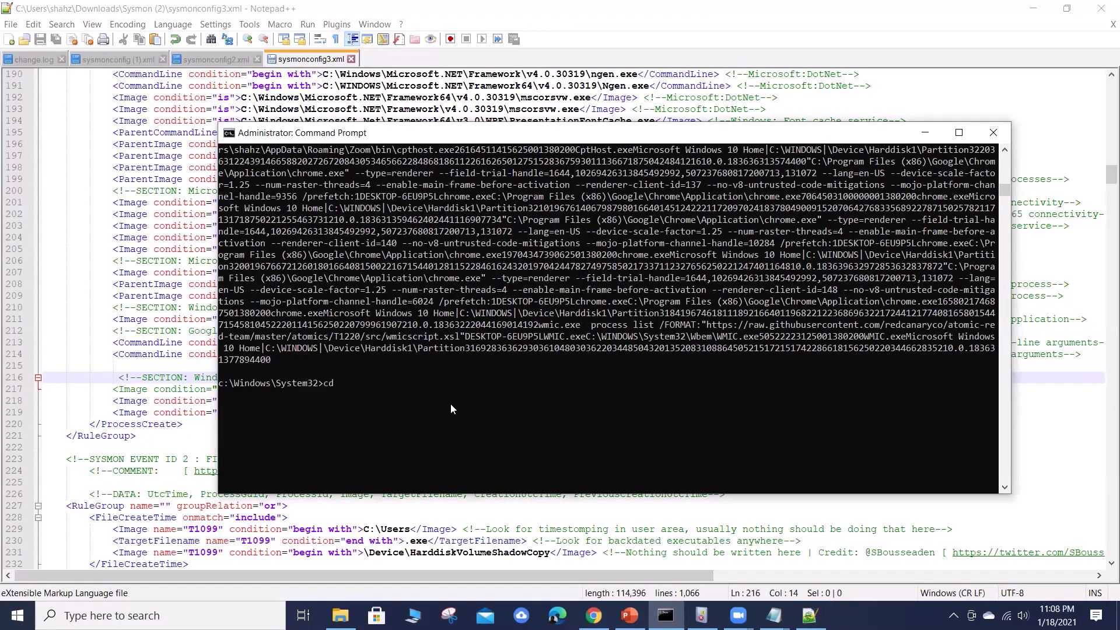
key("Up")
key("Up")
key("Up")
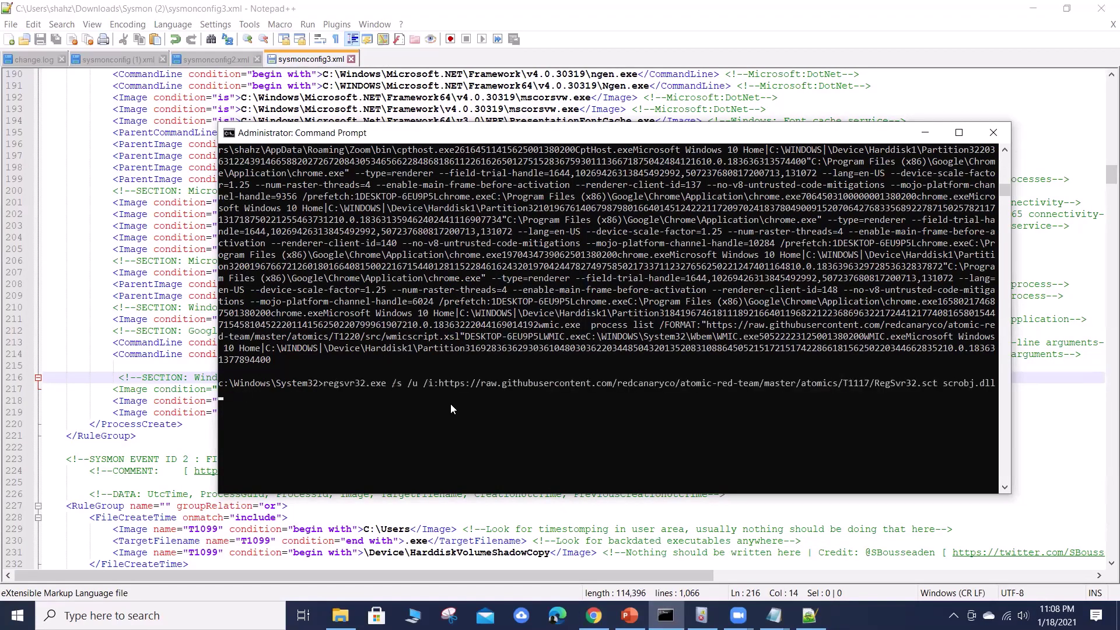
key("Escape")
type("cd \\")
key("Up")
key("Up")
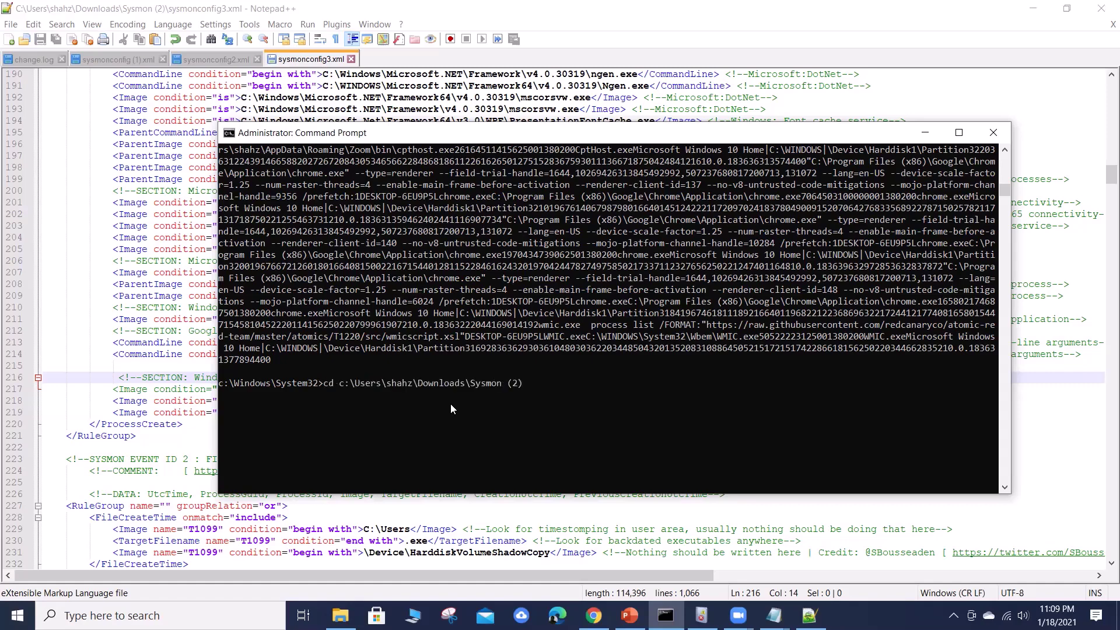
key("Return")
type("Sy")
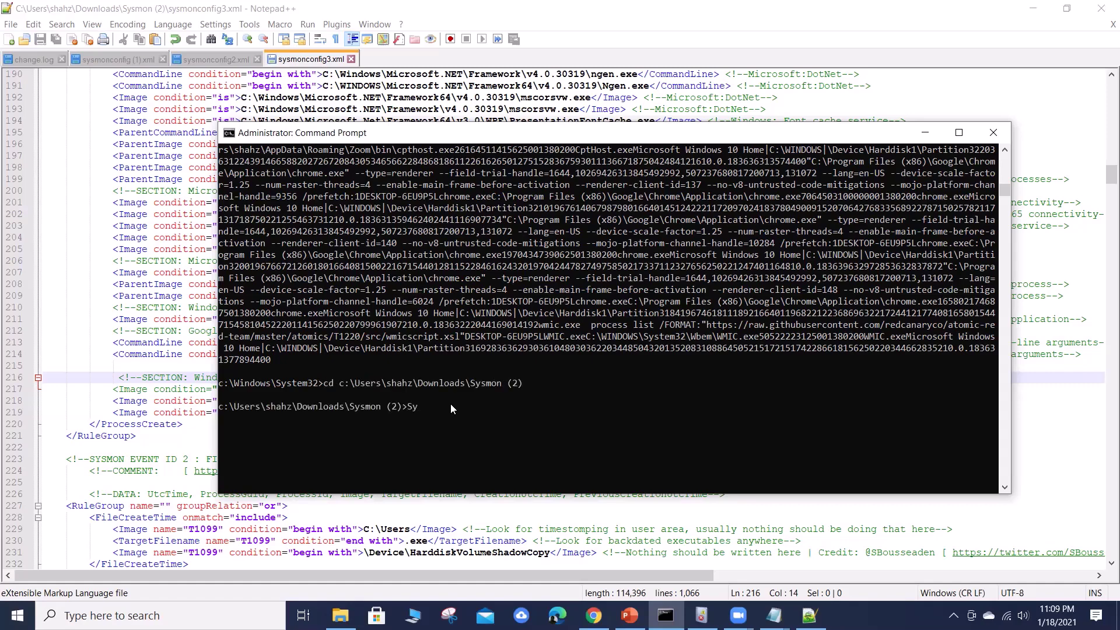
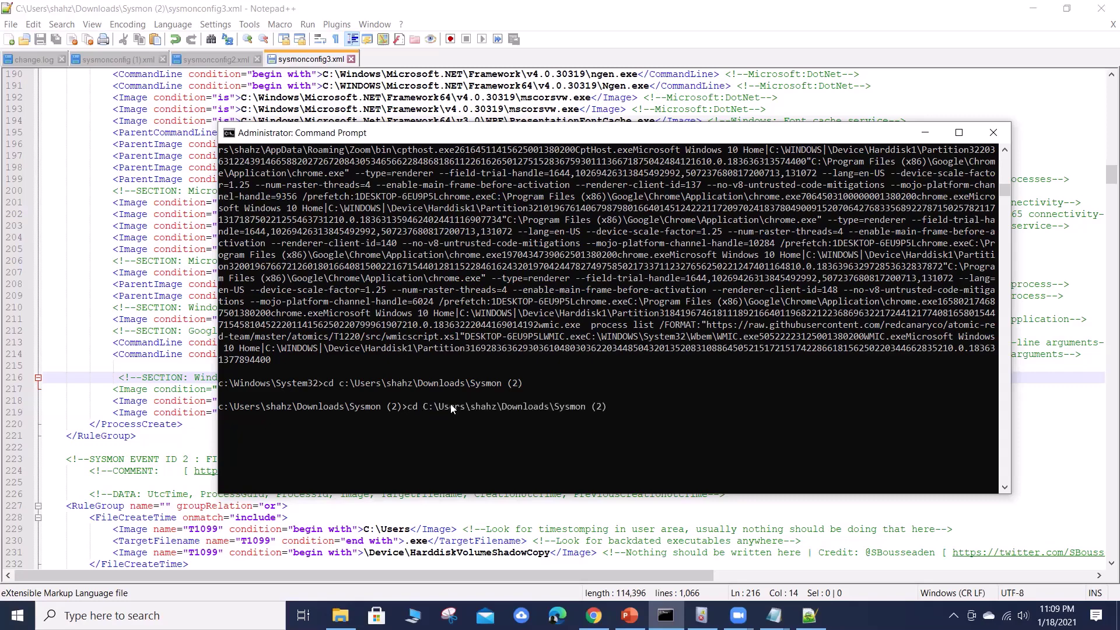
Step: Run Sysmon64.exe -c sysmonconfig3.xml and read the comment syntax error at line 216, column 86
key("Up")
key("Up")
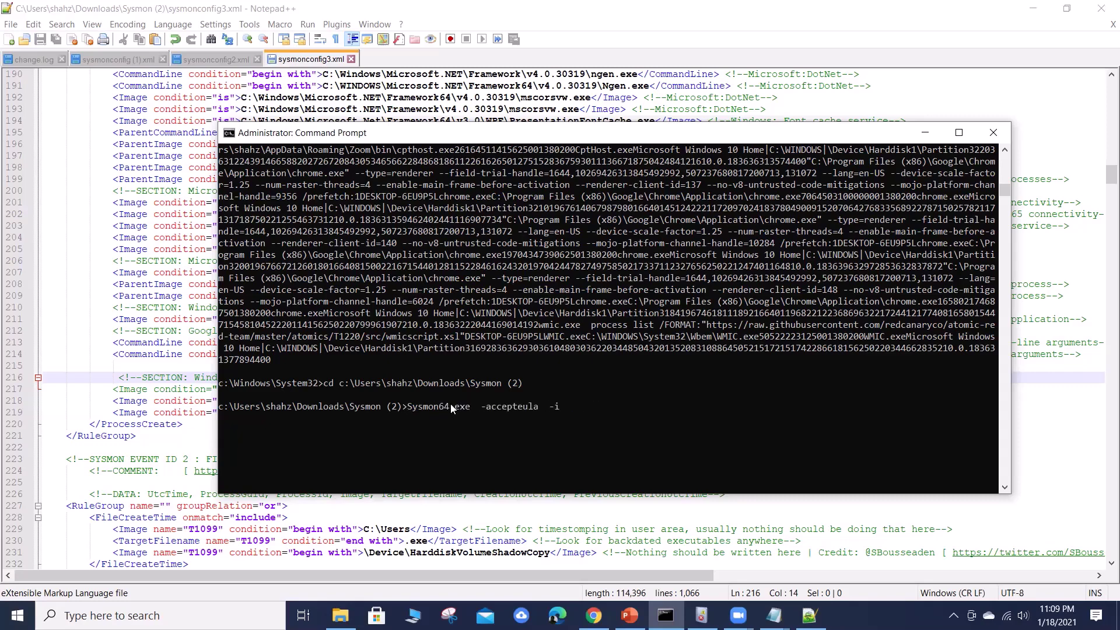
key("Up")
key("Up")
key("Up")
key("Up")
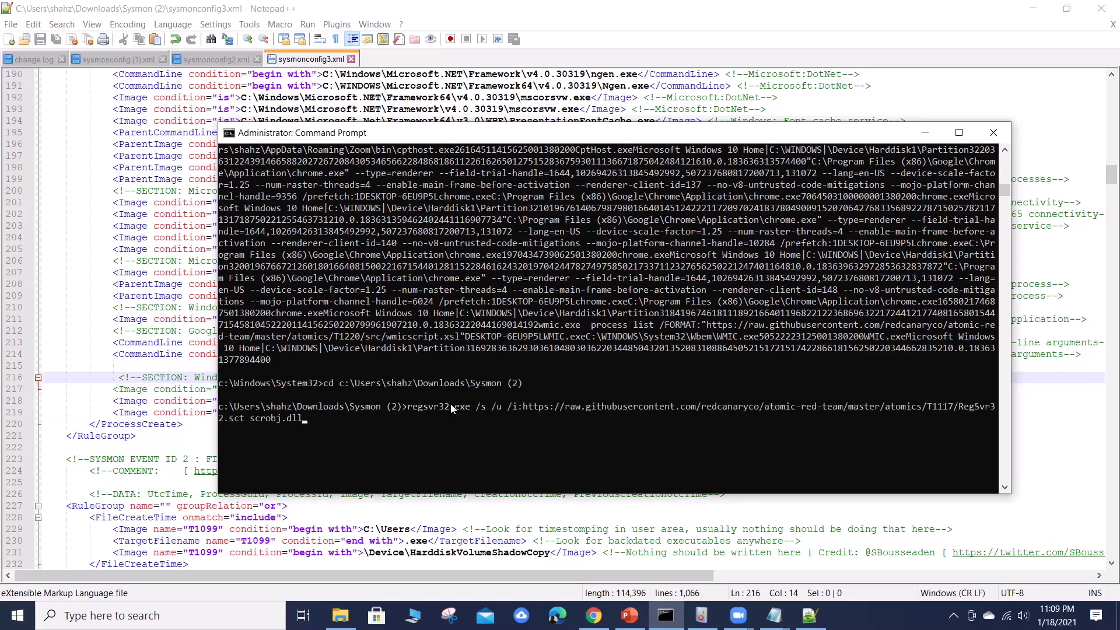
key("Up")
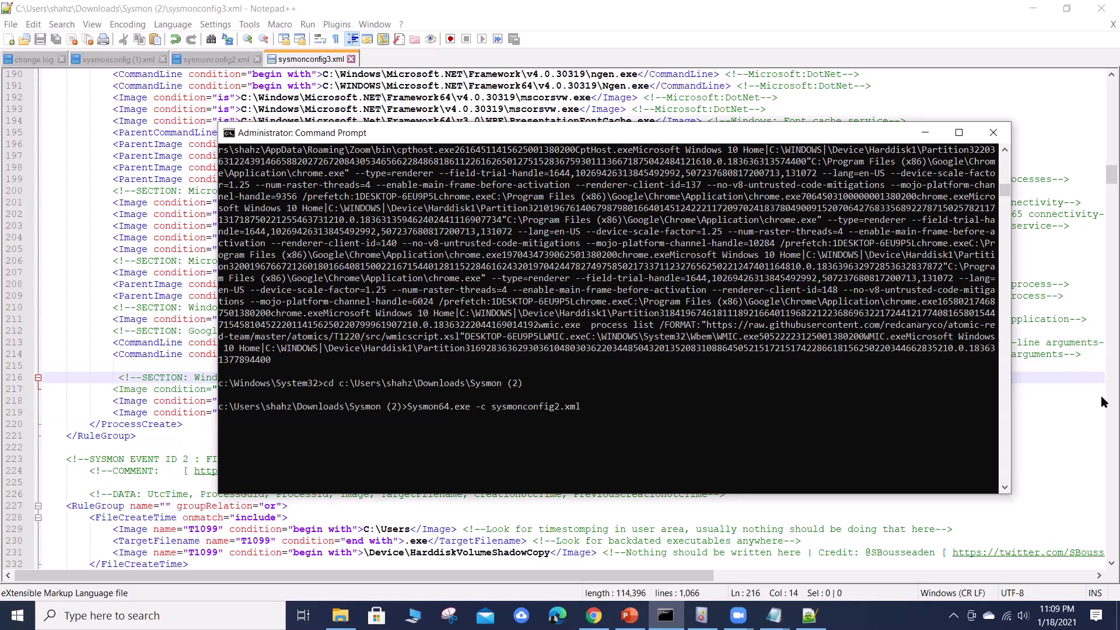
key("BackSpace")
key("BackSpace")
key("BackSpace")
key("BackSpace")
key("BackSpace")
type("3.xml")
key("Return")
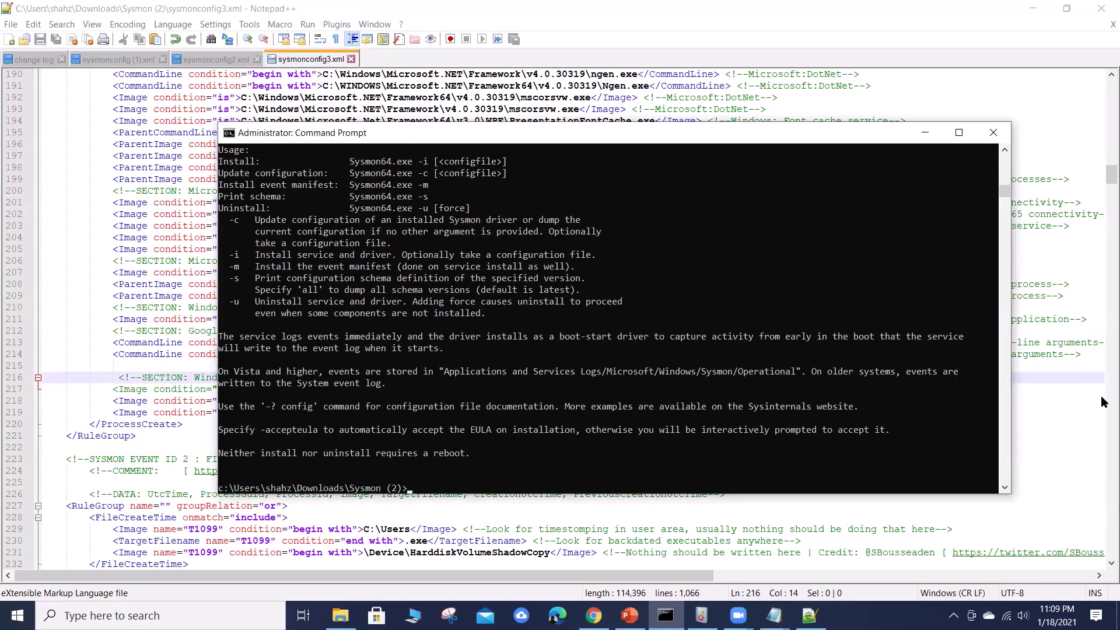
key("Up")
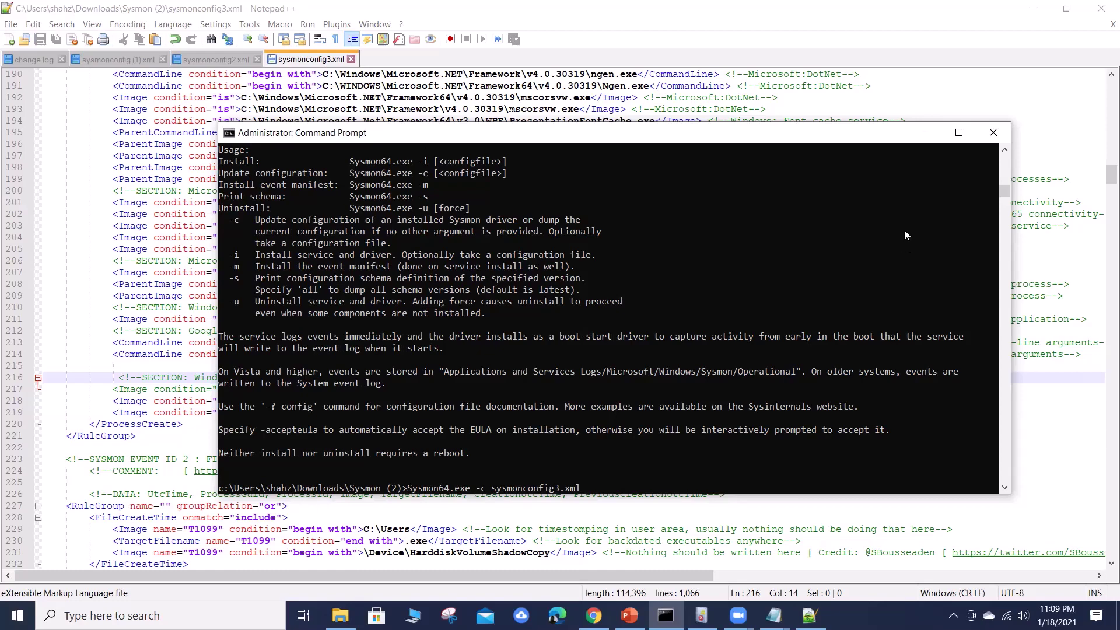
key("Return")
scroll(582, 242, "up", 4)
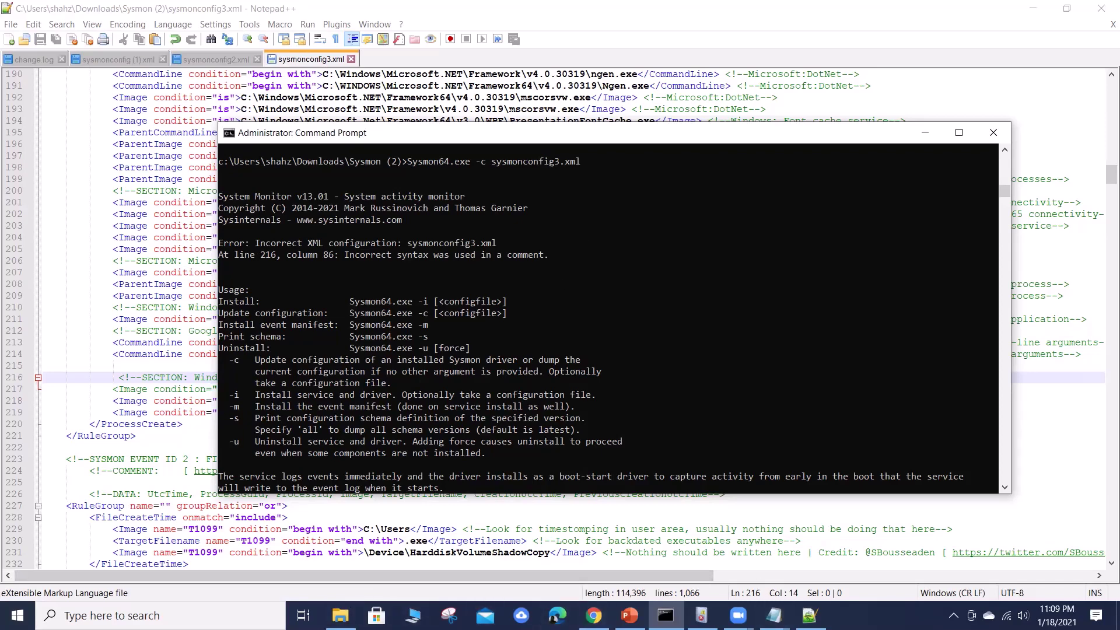
Step: Join the Windows: Splunk comment onto blank line 215 and trim the extra whitespace before it
left_click(810, 613)
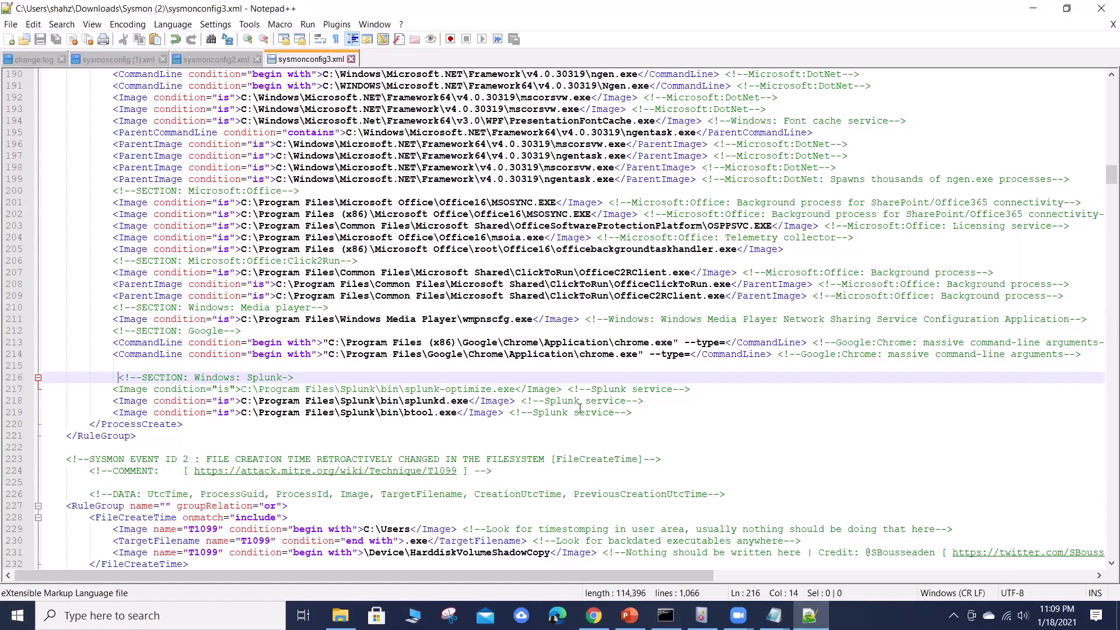
left_click(193, 366)
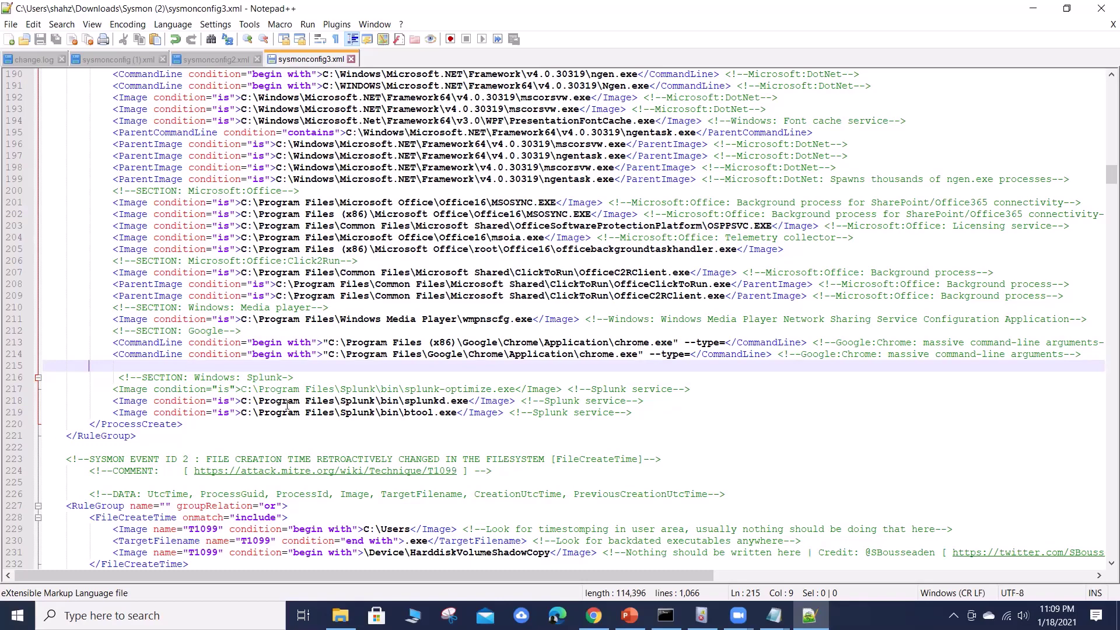
left_click(666, 615)
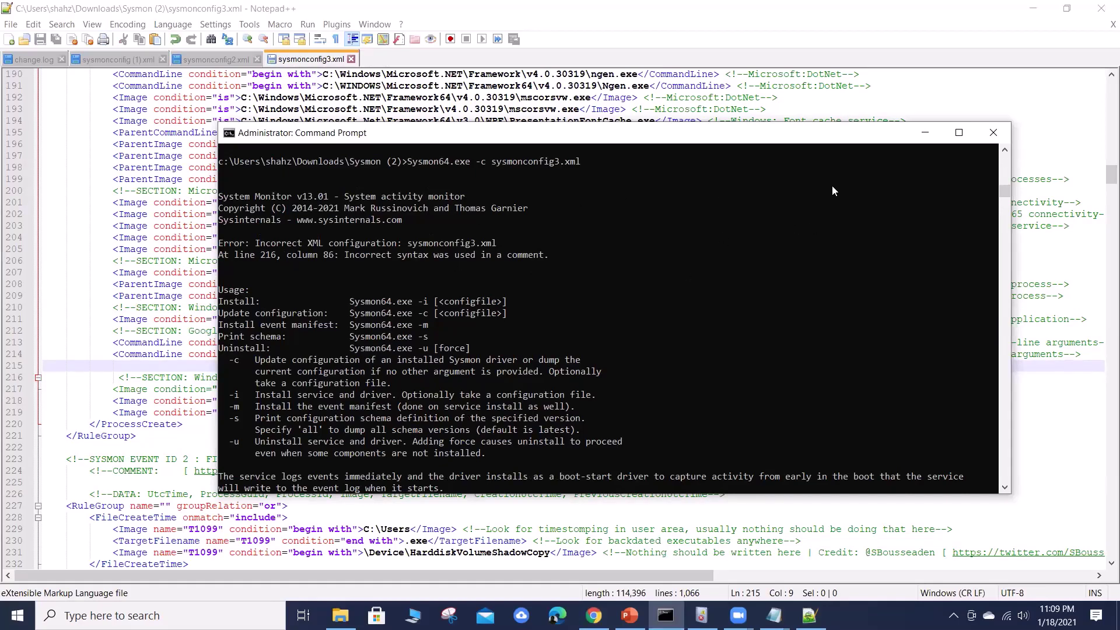
left_click(925, 133)
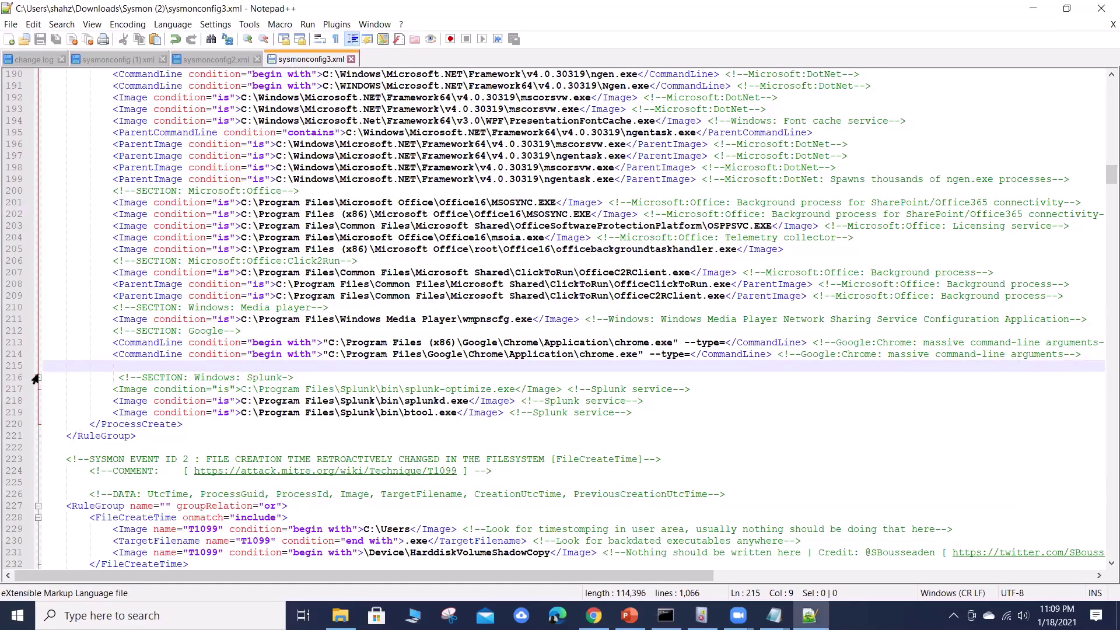
key("Delete")
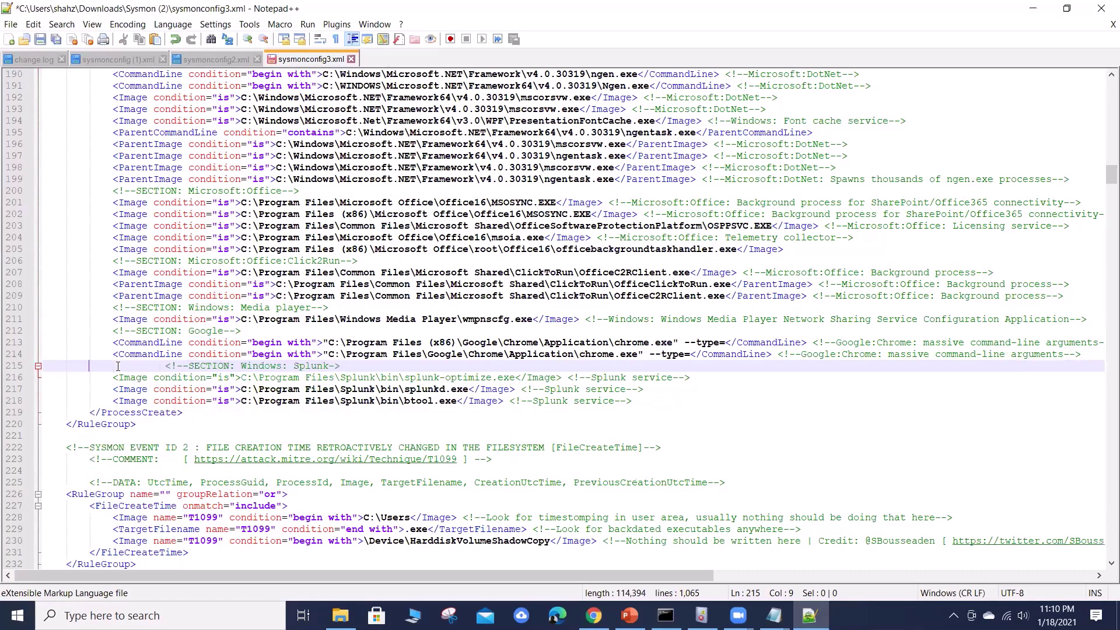
key("Right")
key("Delete")
key("Delete")
key("Delete")
key("Delete")
key("Delete")
key("Delete")
key("Delete")
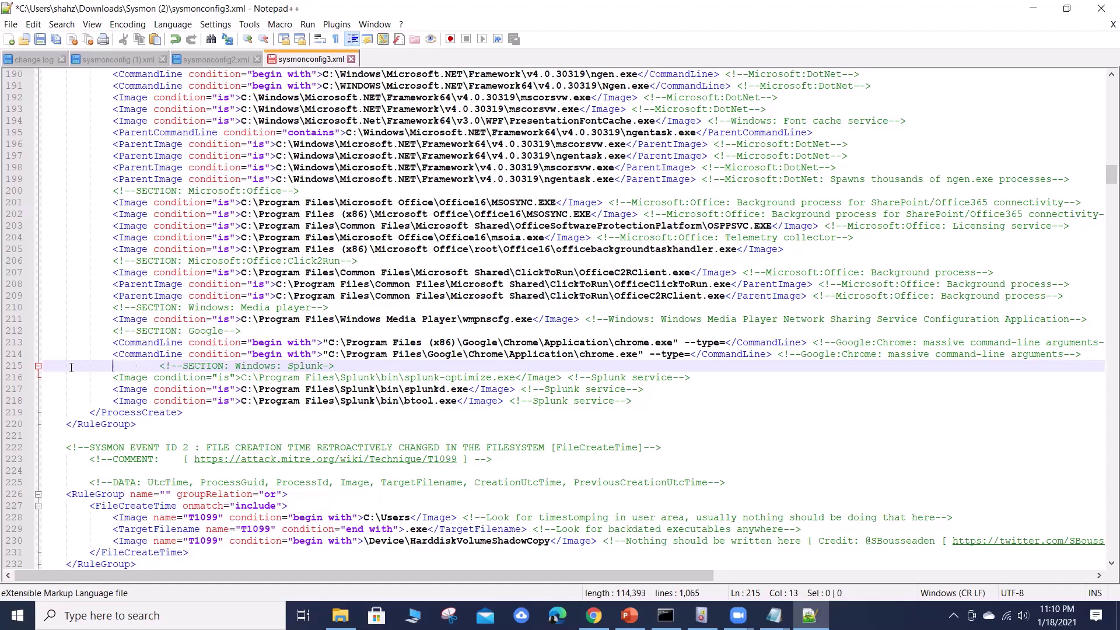
key("Delete")
key("Delete")
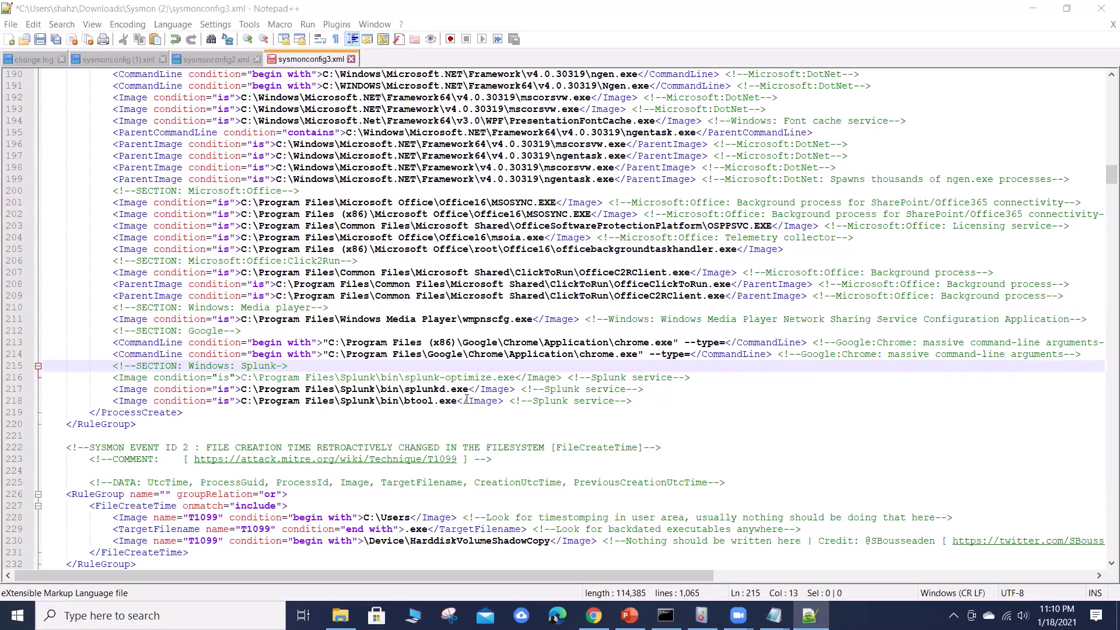
left_click(109, 381)
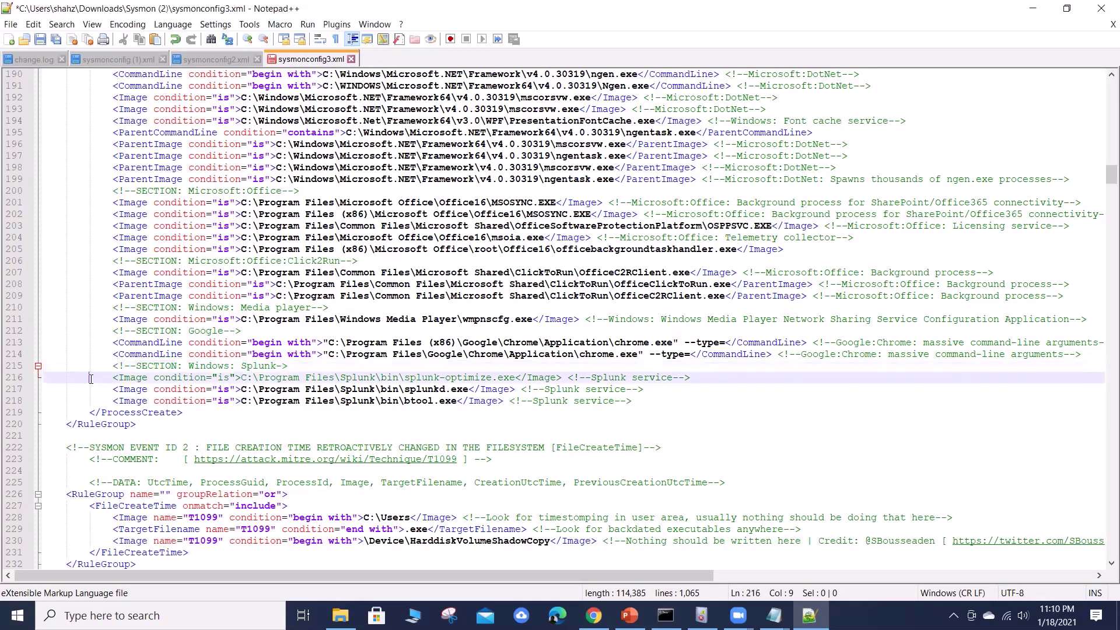
left_click(55, 378)
left_click(115, 395)
left_click(700, 378)
left_click_drag(674, 569, 615, 554)
left_click(300, 389)
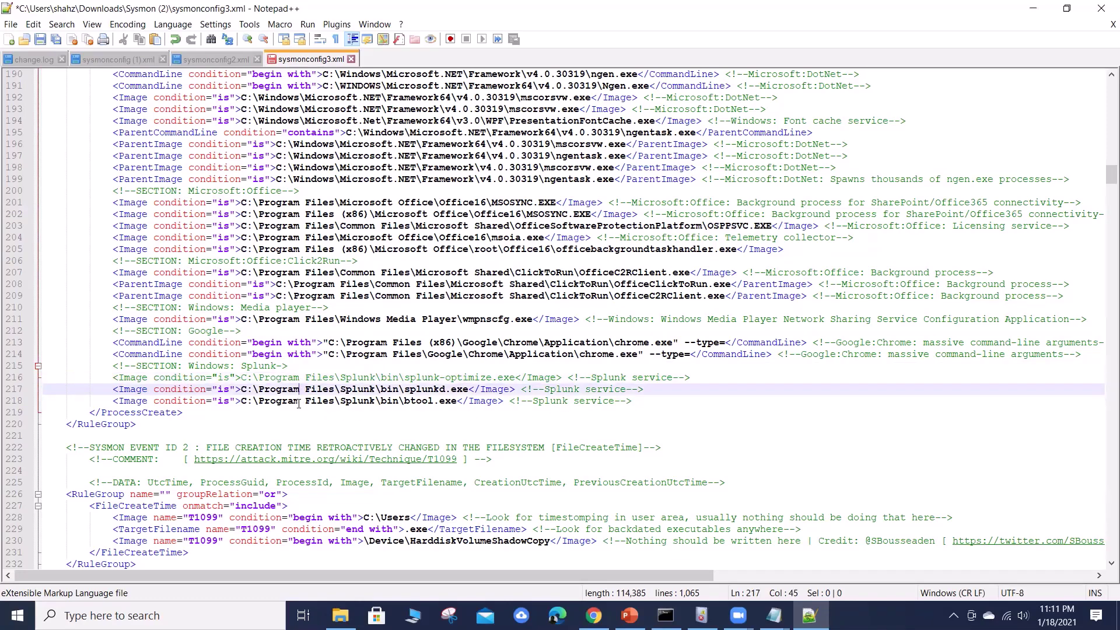
left_click(303, 436)
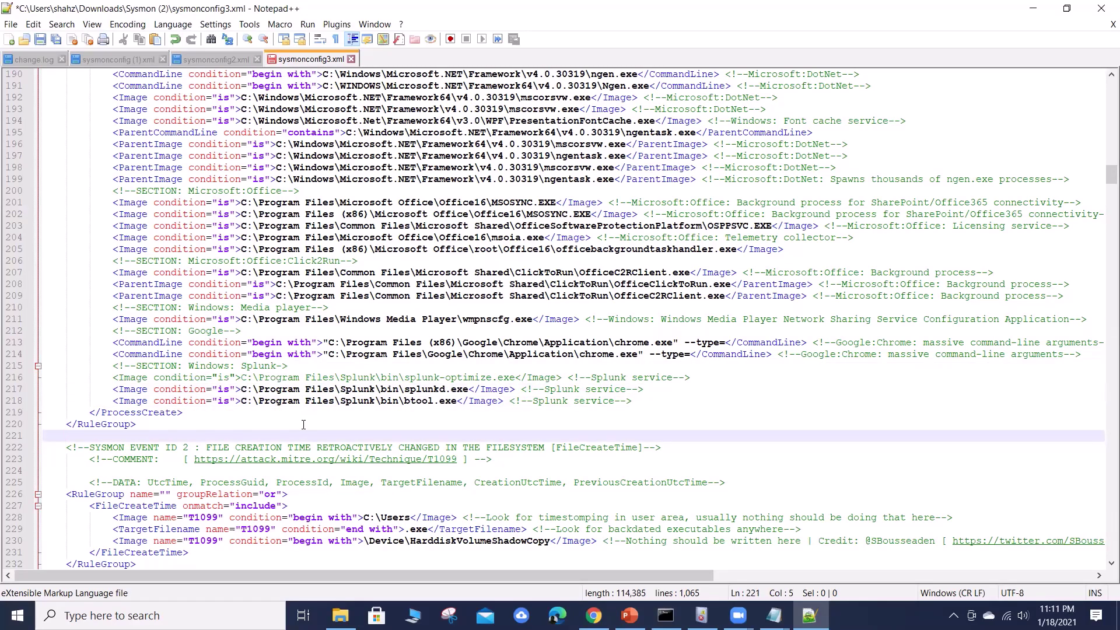
left_click(774, 615)
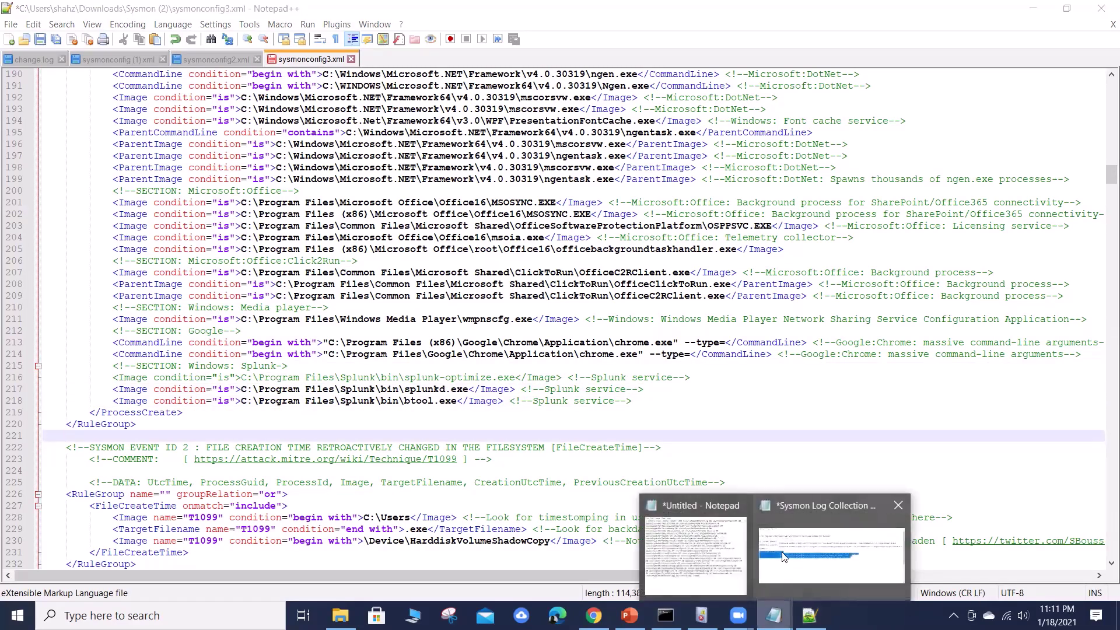
Step: Indent the Windows: Splunk comment in the Sysmon Log Collection Notes to match its Image lines
left_click(783, 557)
left_click(292, 407)
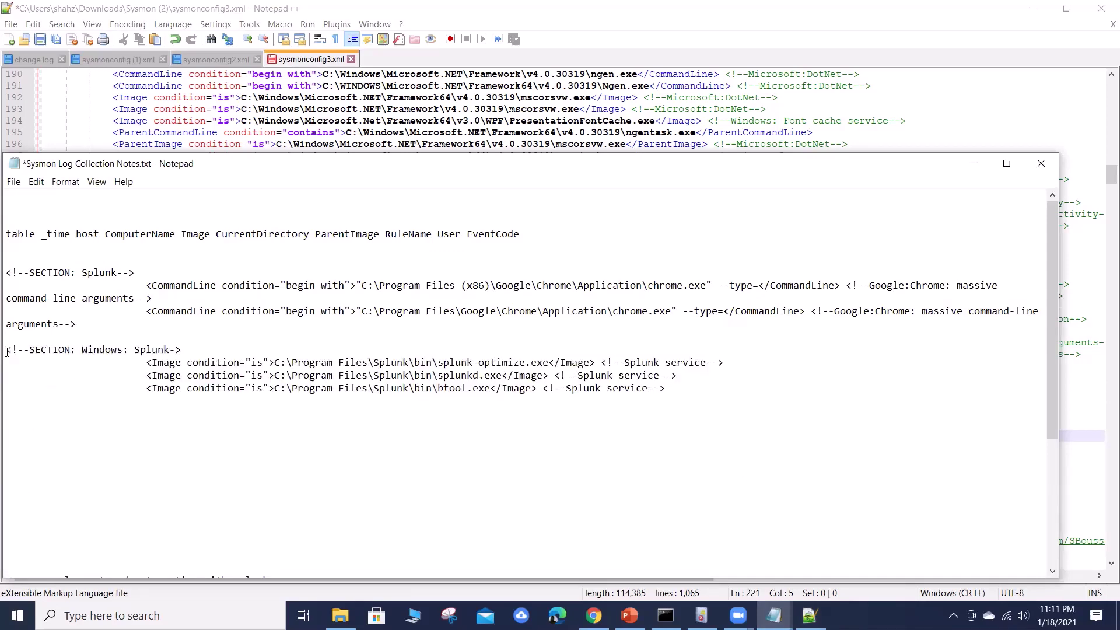
key("Tab")
key("Tab")
key("Tab")
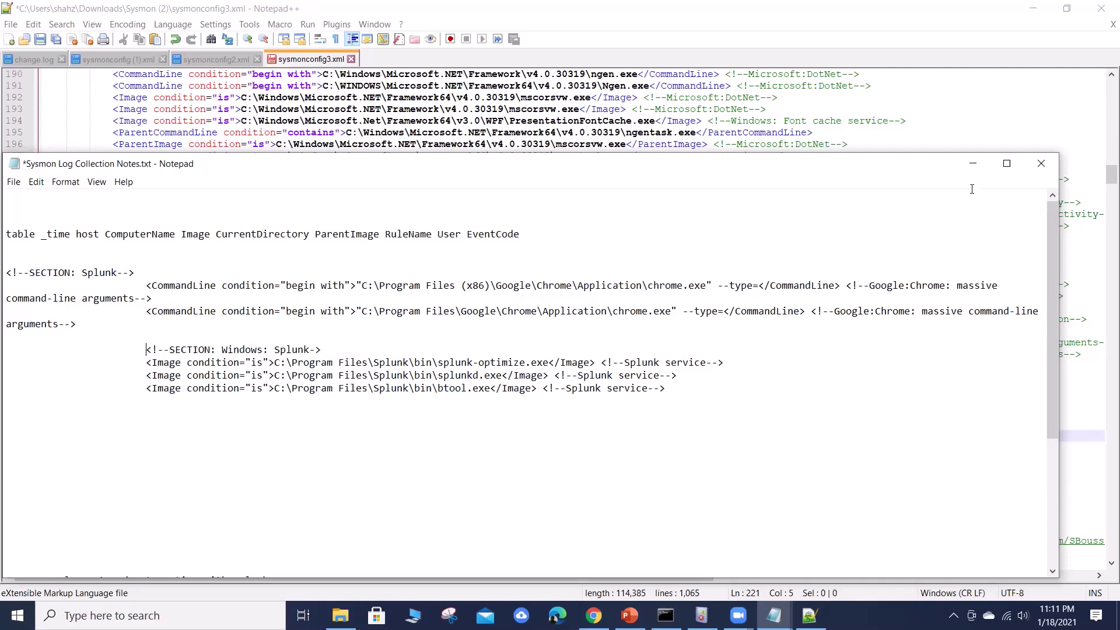
left_click(988, 163)
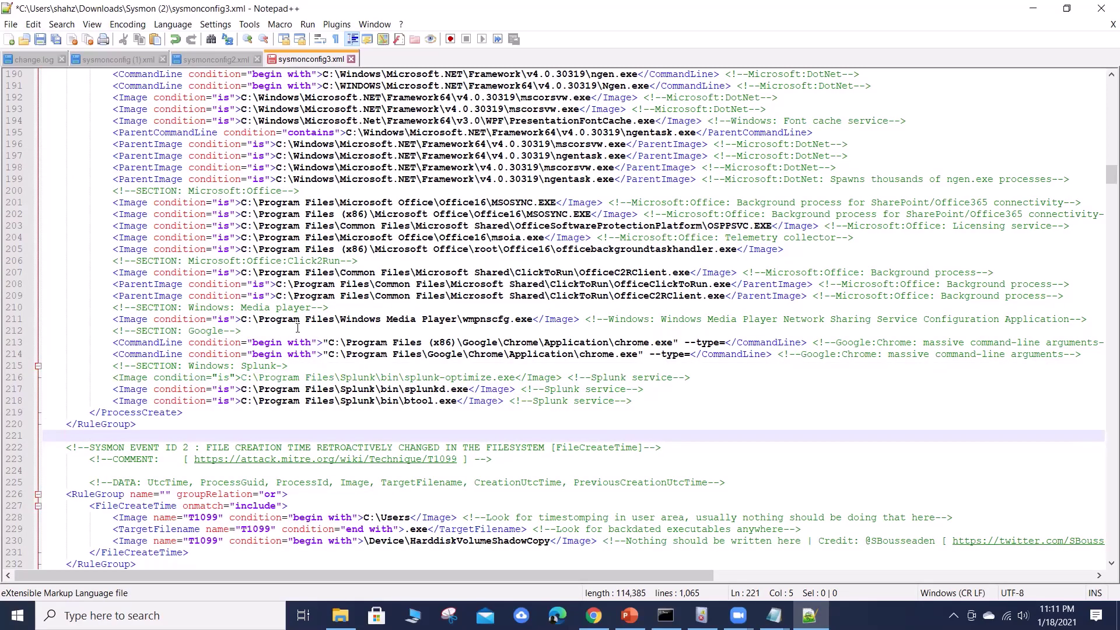
Step: Copy the whole splunk-optimize Image exclusion line from sysmonconfig3.xml
left_click(171, 389)
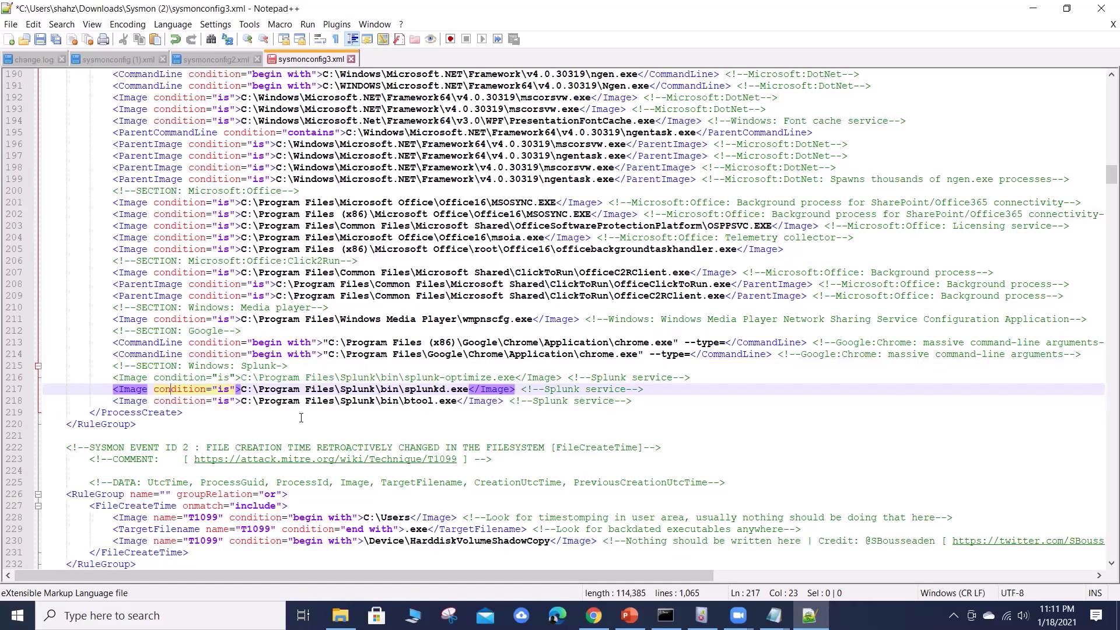
left_click(250, 416)
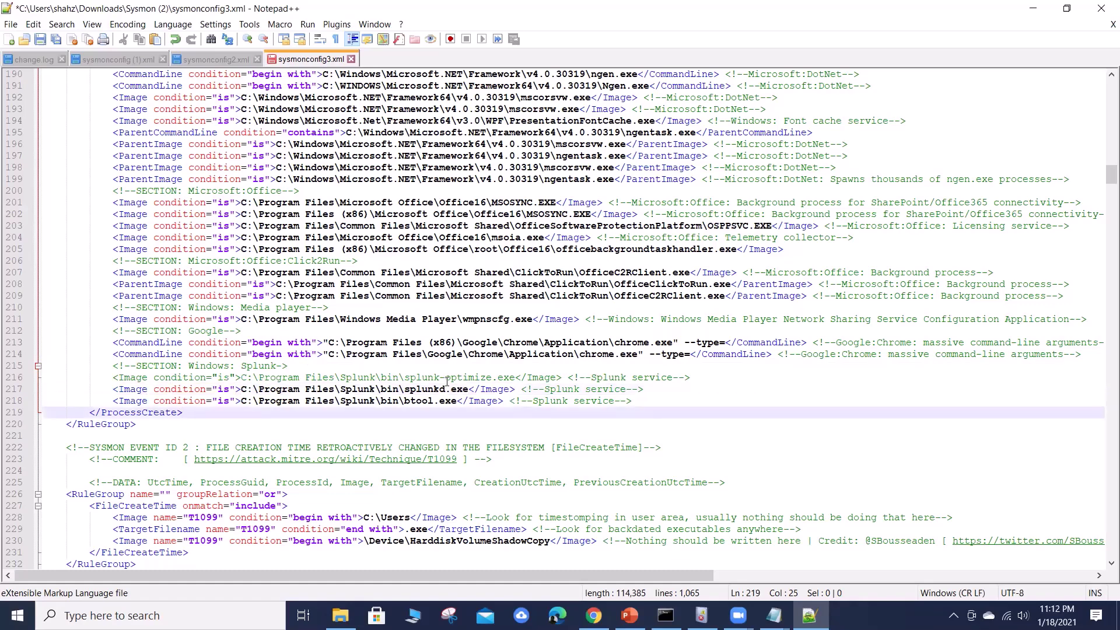
left_click(703, 376)
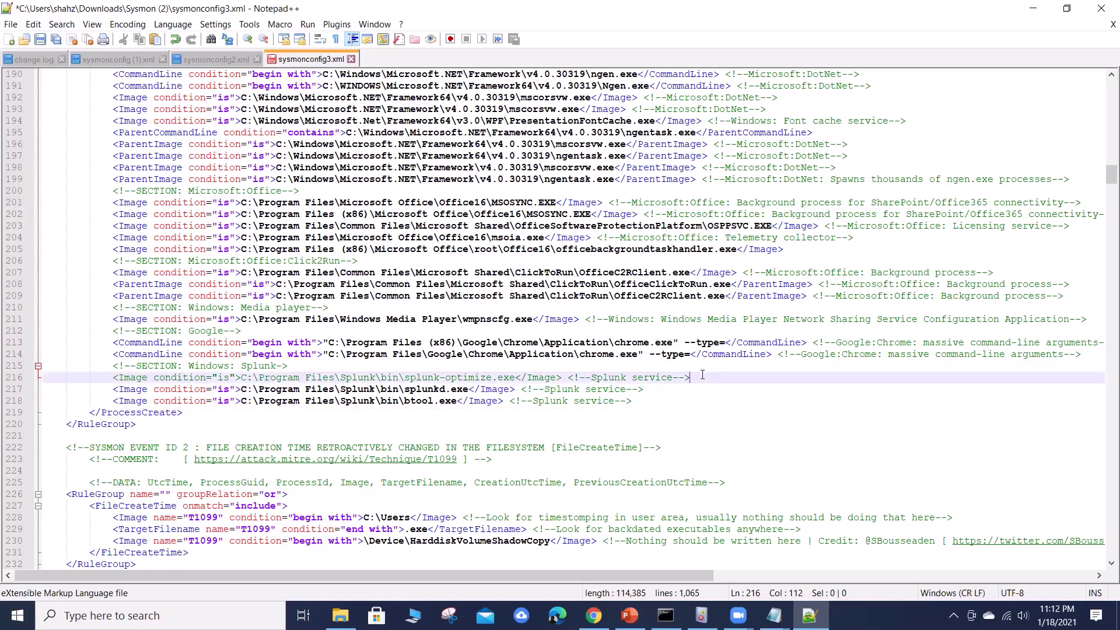
left_click_drag(703, 376, 111, 377)
key("ctrl+c")
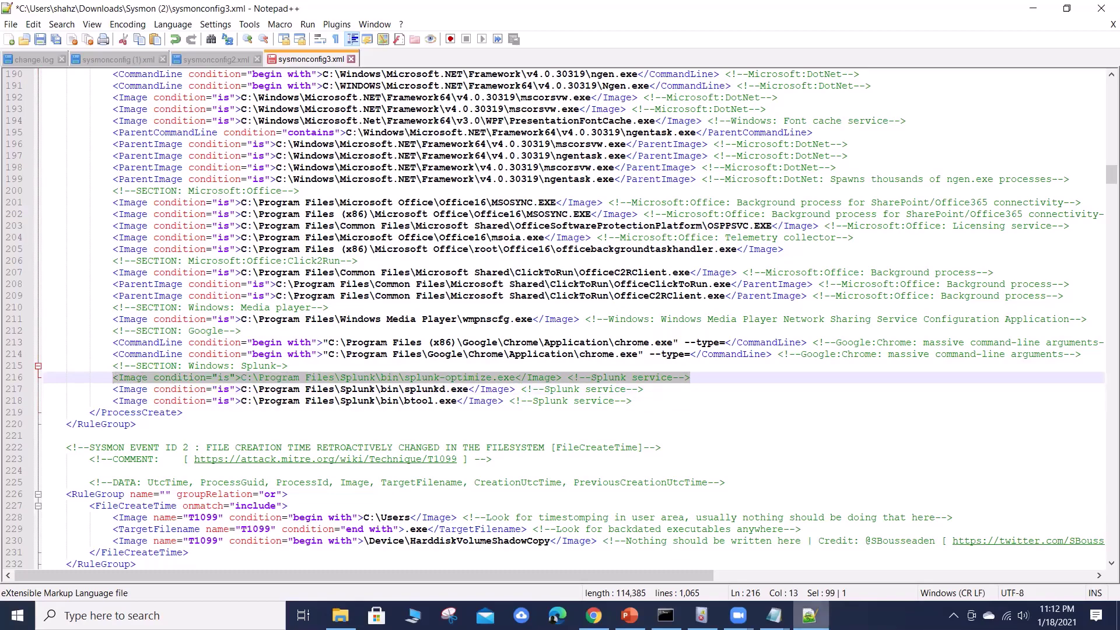
left_click(774, 616)
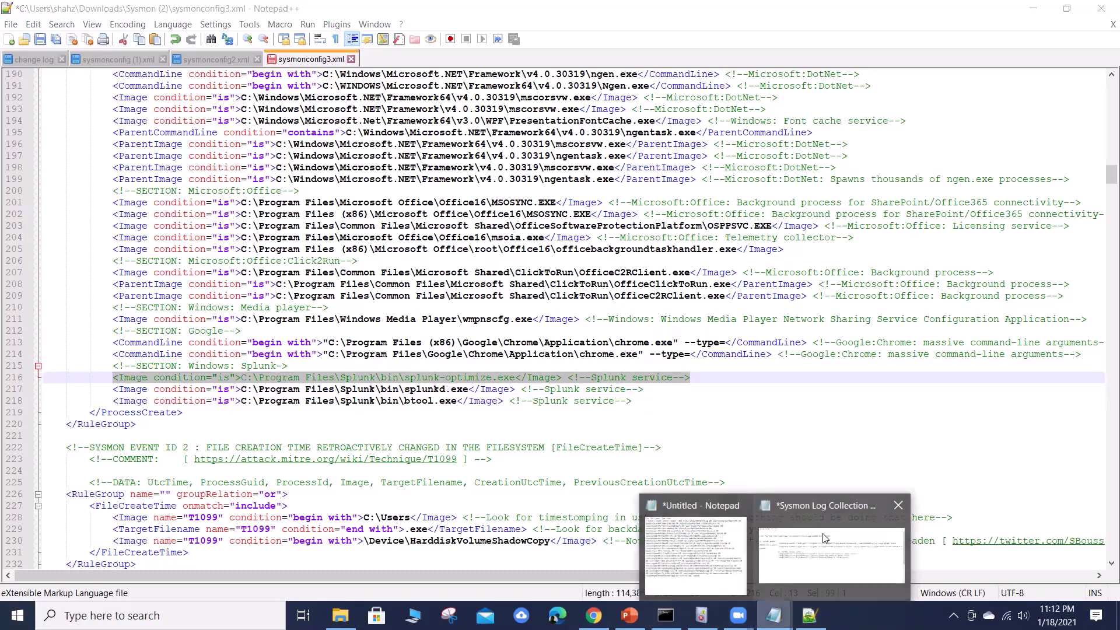
Step: Paste an indented copy of the splunk-optimize line into the notes and swap in the splunkd.exe path
left_click(823, 540)
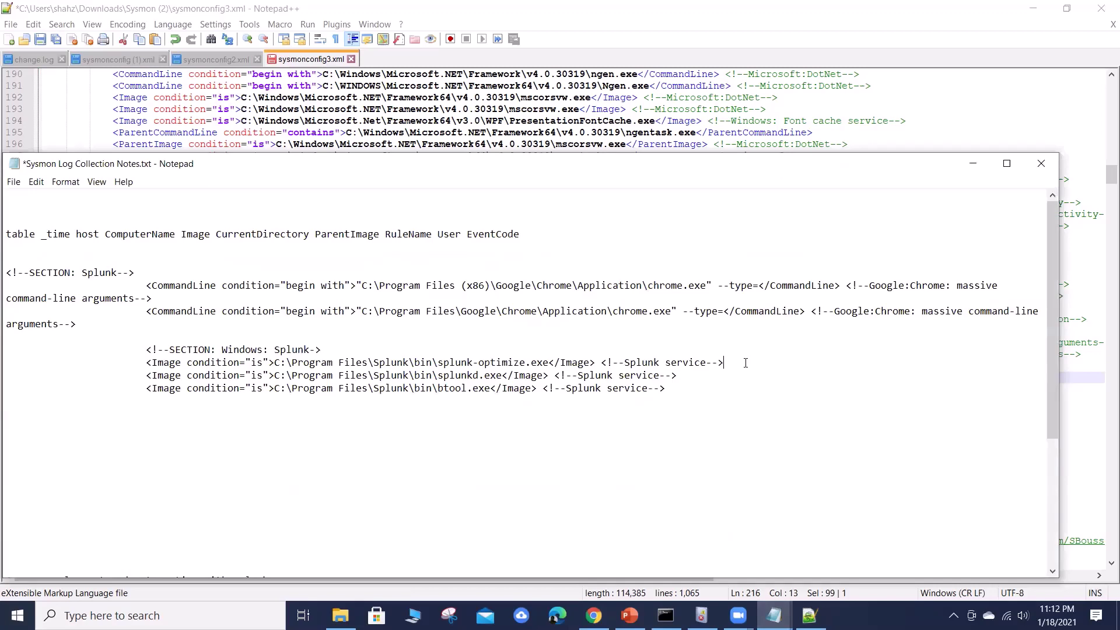
key("Return")
key("Return")
key("ctrl+v")
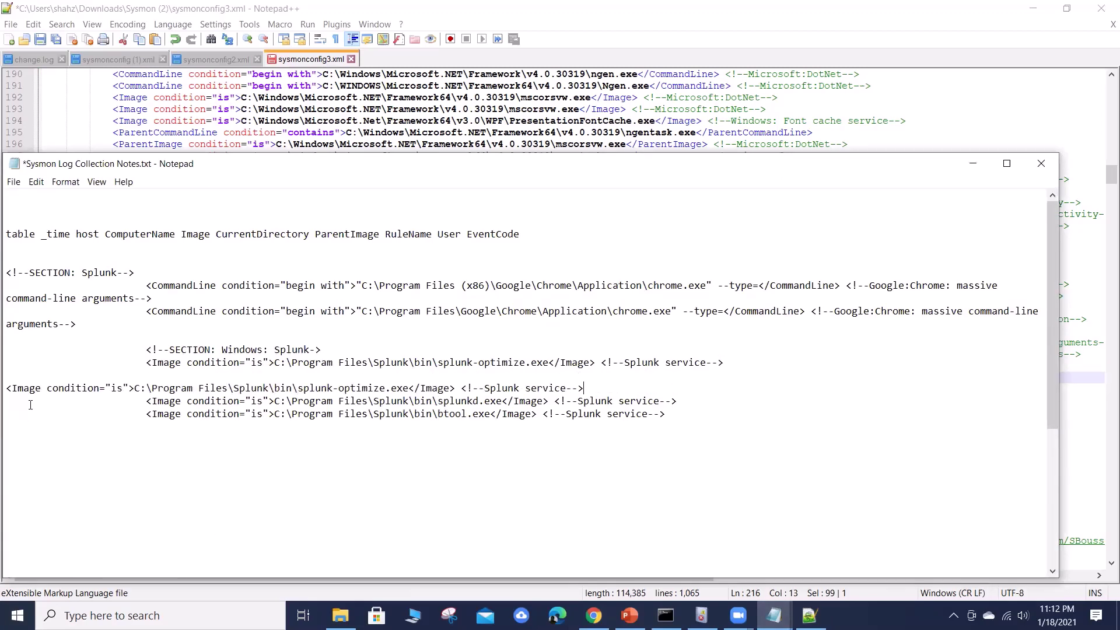
left_click(7, 388)
key("Tab")
key("Tab")
key("Tab")
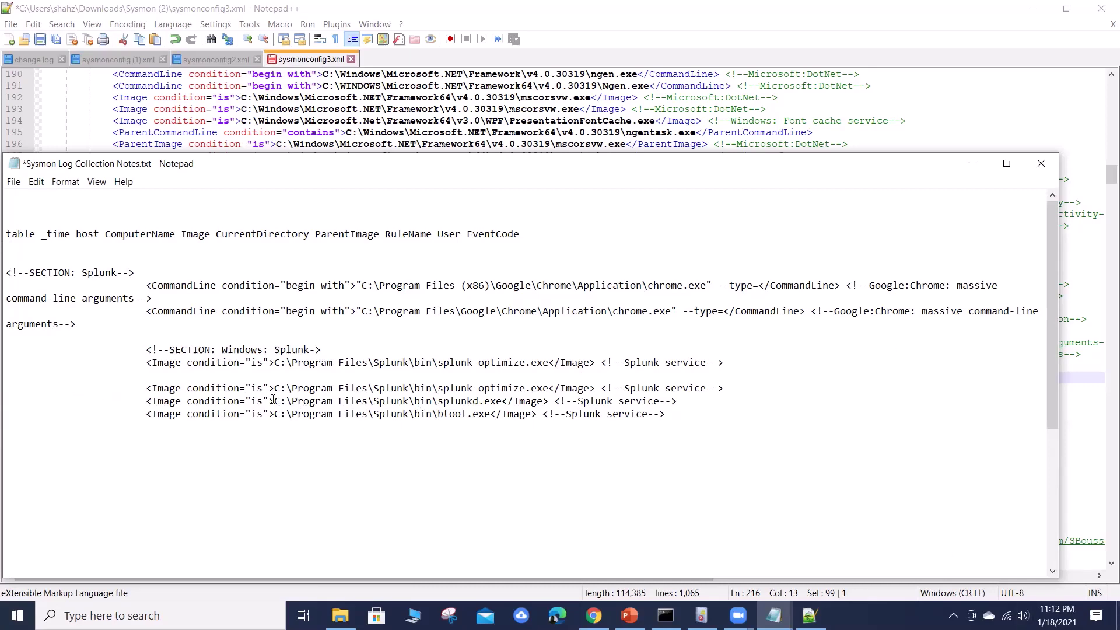
mouse_move(273, 401)
left_mouse_down()
mouse_move(504, 401)
mouse_move(548, 388)
mouse_move(276, 388)
left_mouse_up()
type("C:\\Program Files\\Splunk\\bin\\splunkd.exe")
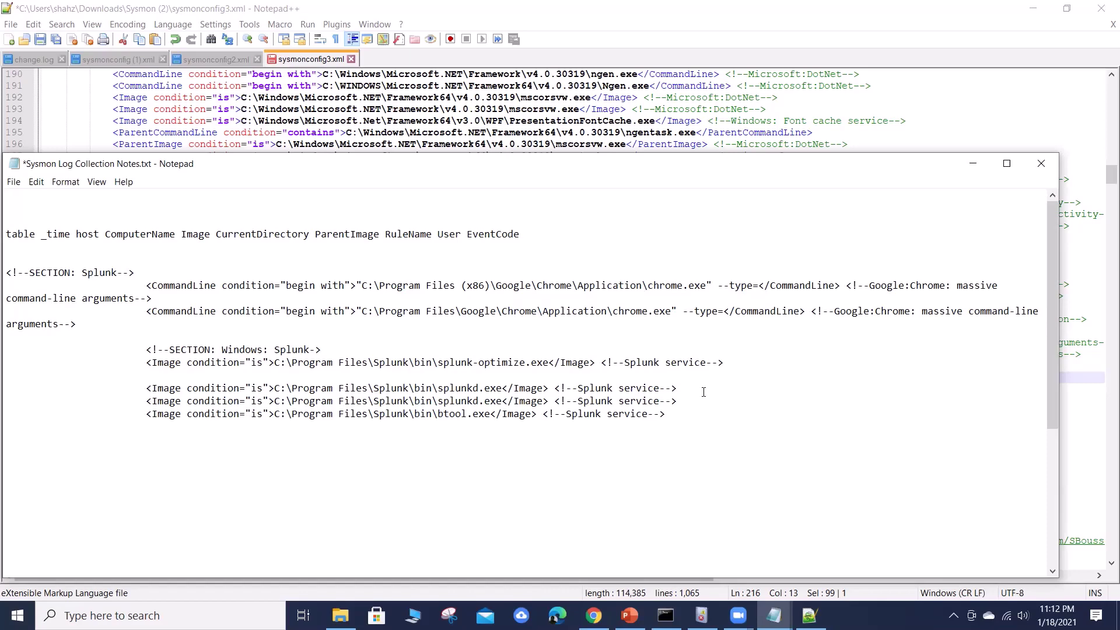
Step: Add blank lines below the splunkd line and delete a stray pasted path
left_click(703, 391)
key("Return")
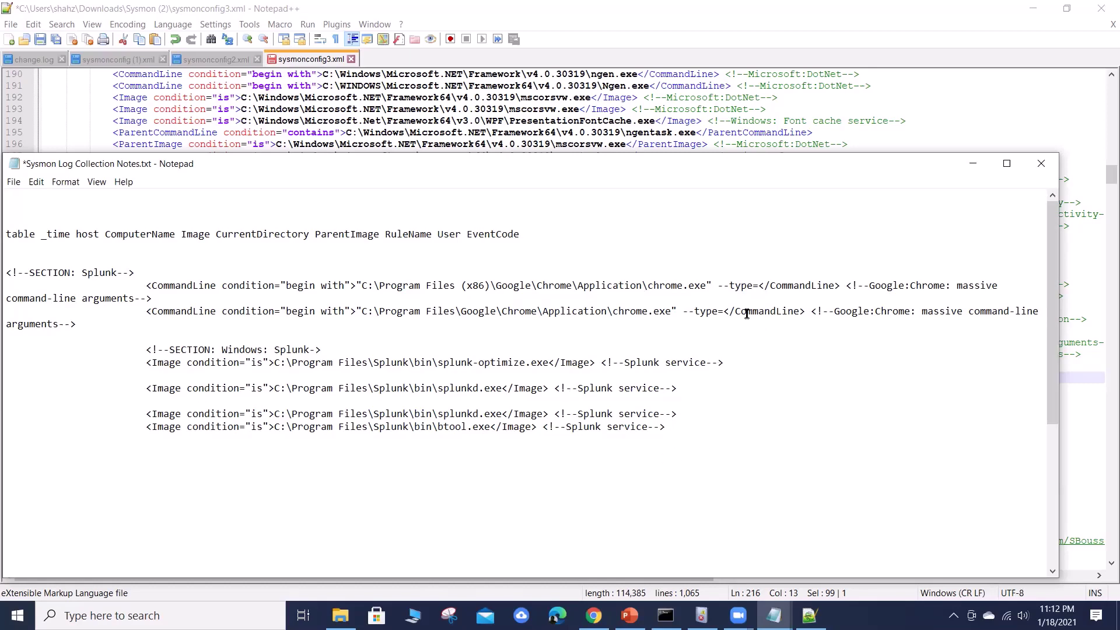
key("Return")
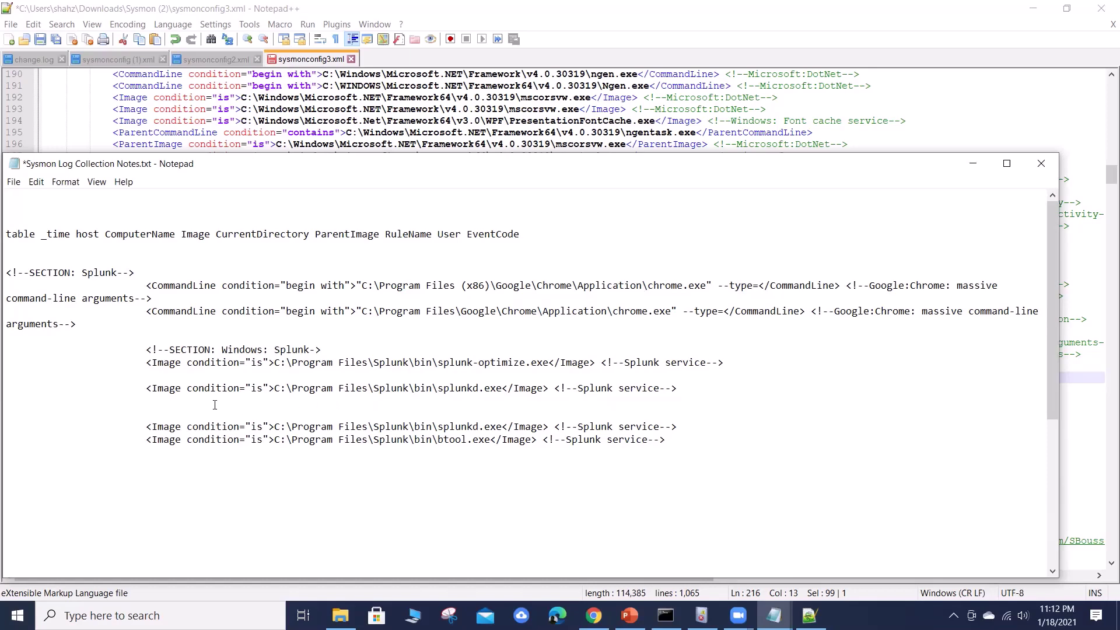
type("C:\\Program Files\\Splunk\\bin\\splunkd.exe")
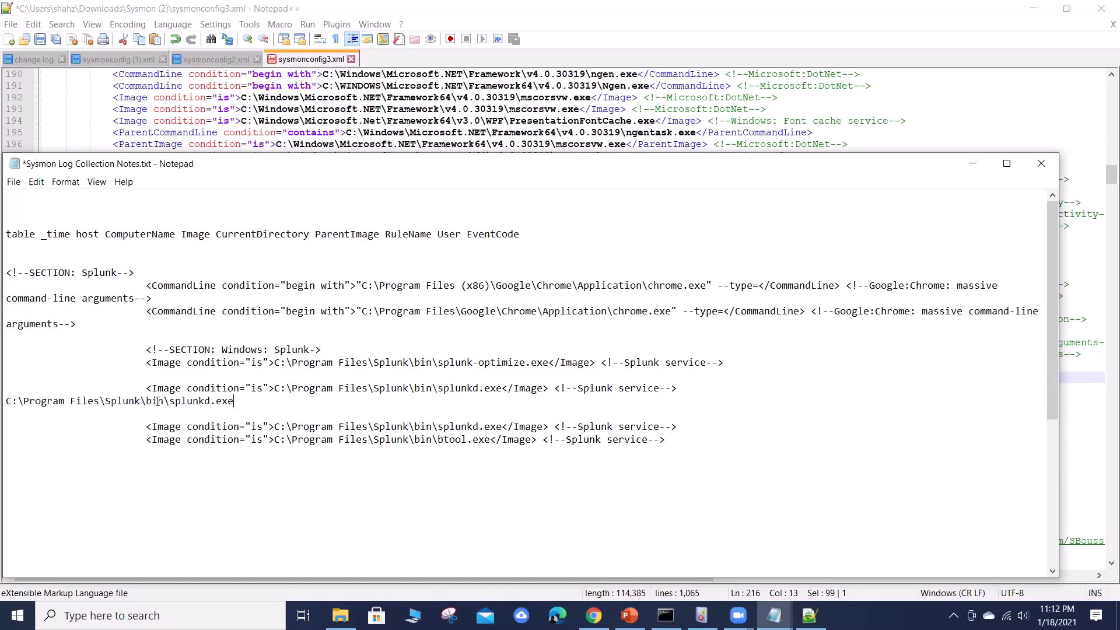
left_click_drag(241, 396, 56, 401)
left_click(5, 402)
key("shift+End")
key("Delete")
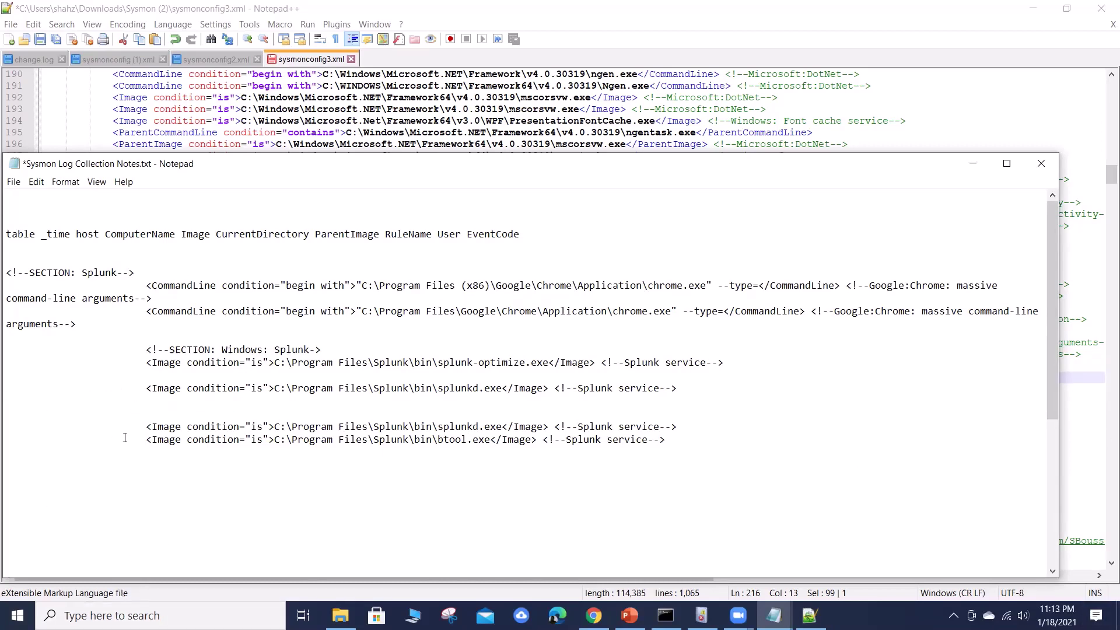
Step: Copy the splunk-optimize and splunkd lines and paste an aligned copy below splunkd
left_click(145, 389)
left_click_drag(141, 364, 730, 362)
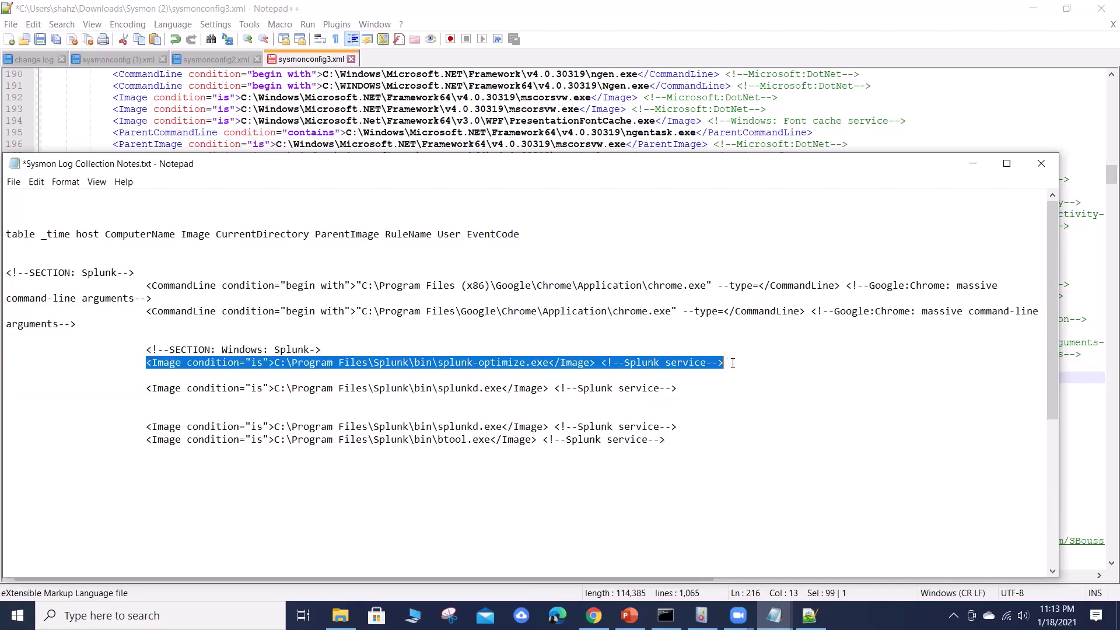
right_click(691, 363)
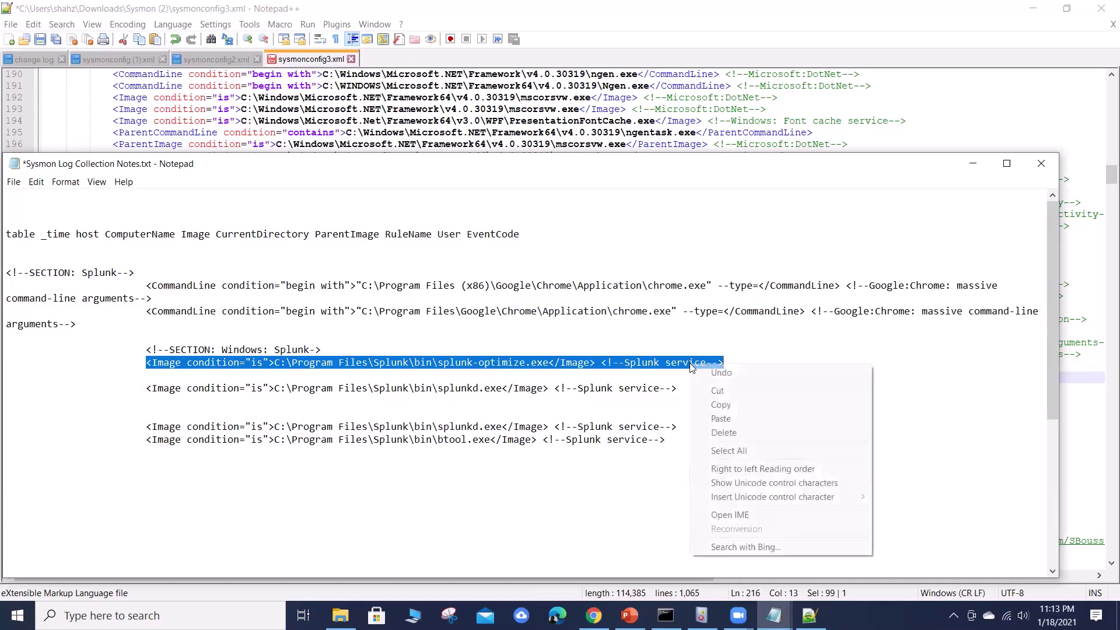
left_click(716, 406)
left_click(317, 401)
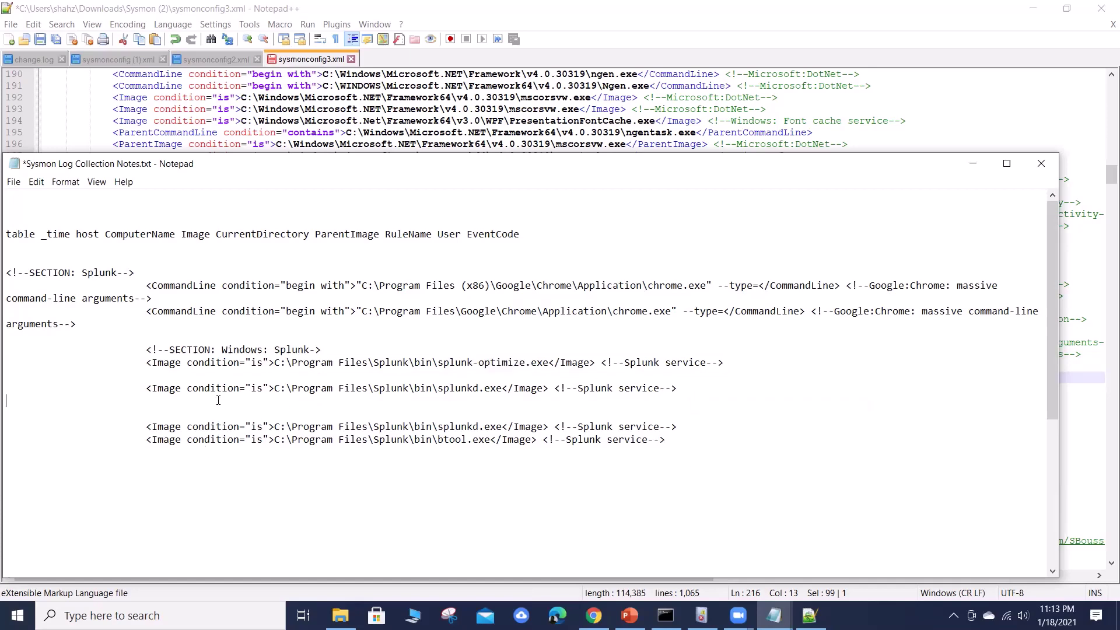
key("Return")
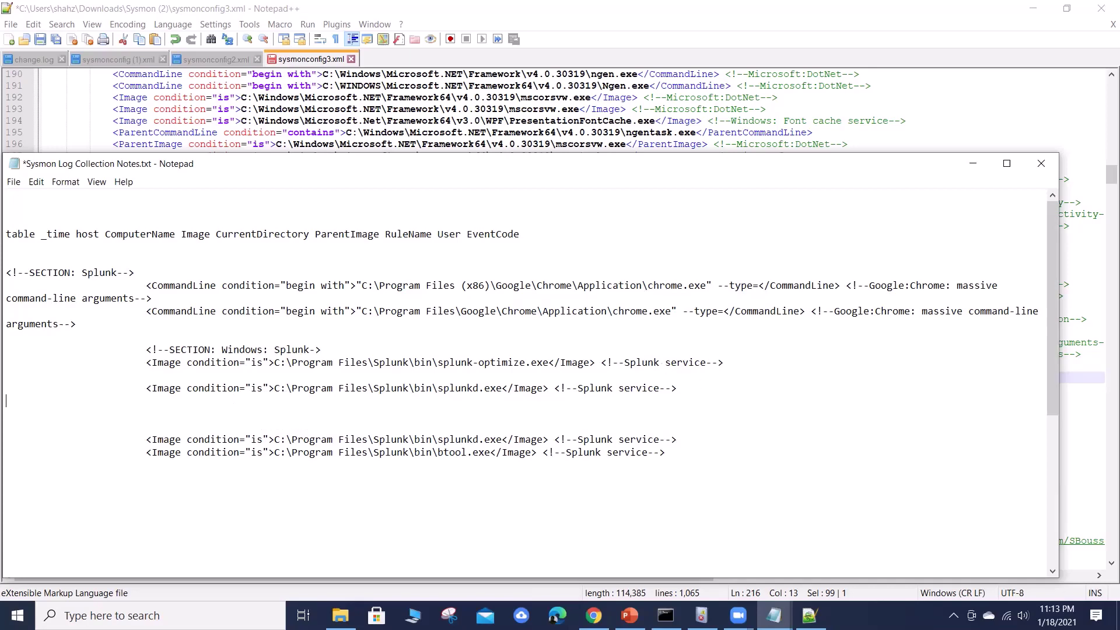
key("ctrl+v")
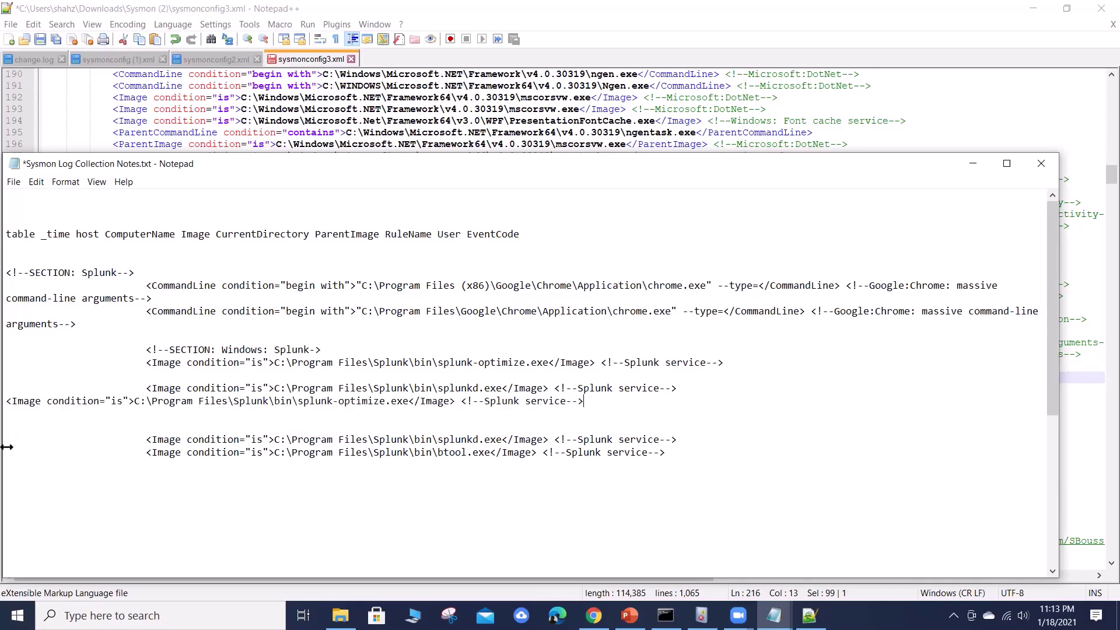
key("Tab")
key("Tab")
key("Tab")
key("Tab")
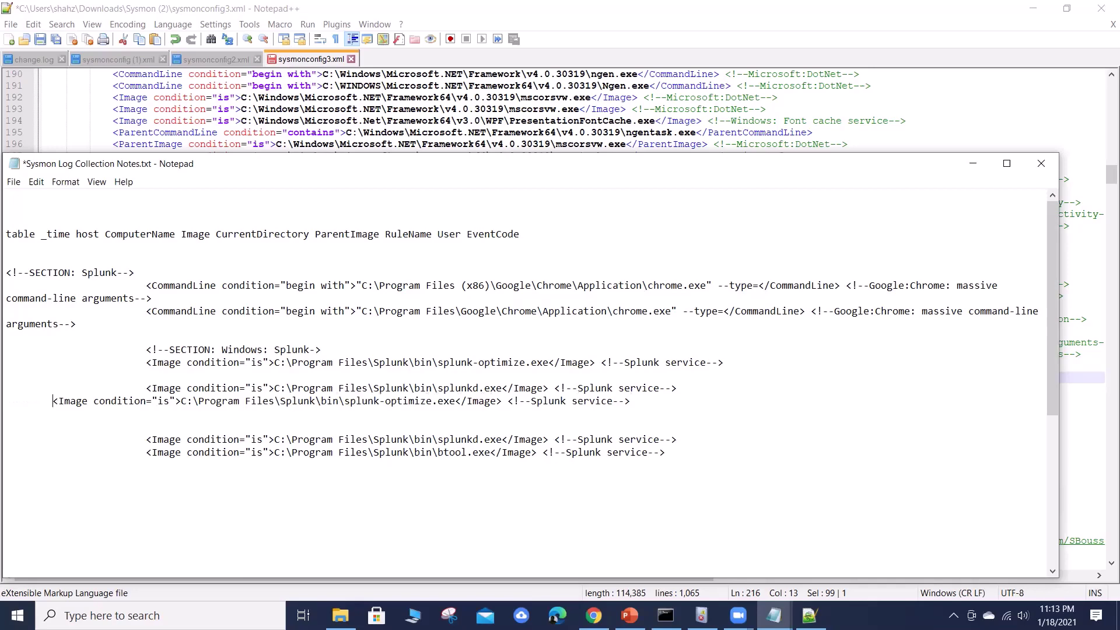
key("BackSpace")
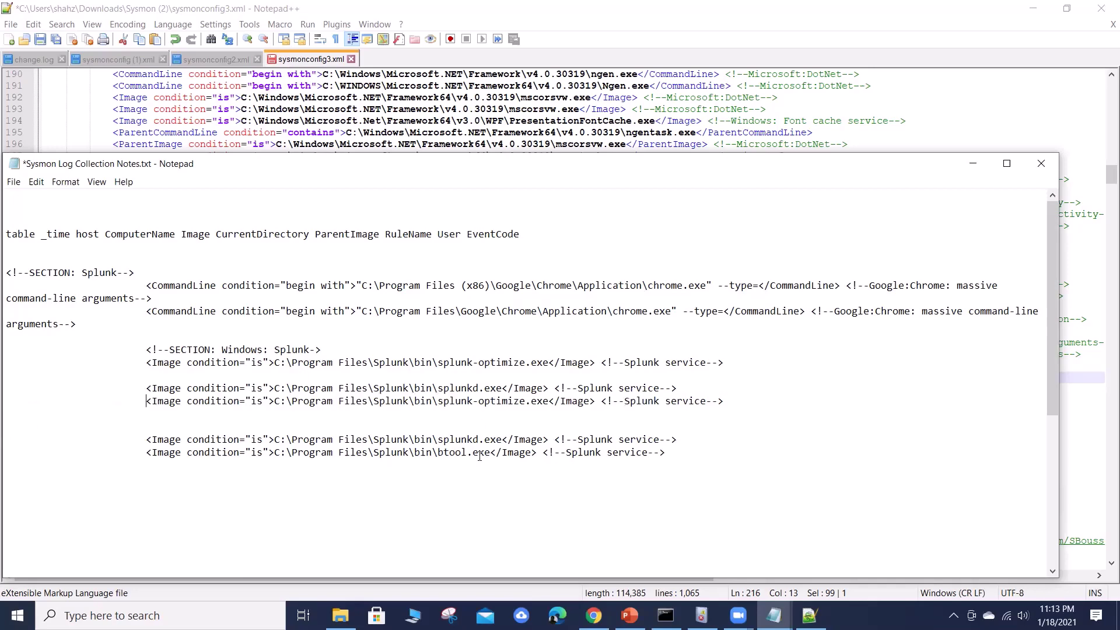
Step: Replace splunk-optimize.exe with btool.exe on the new line and select the splunkd and btool lines
left_click_drag(491, 453, 440, 452)
right_click(455, 450)
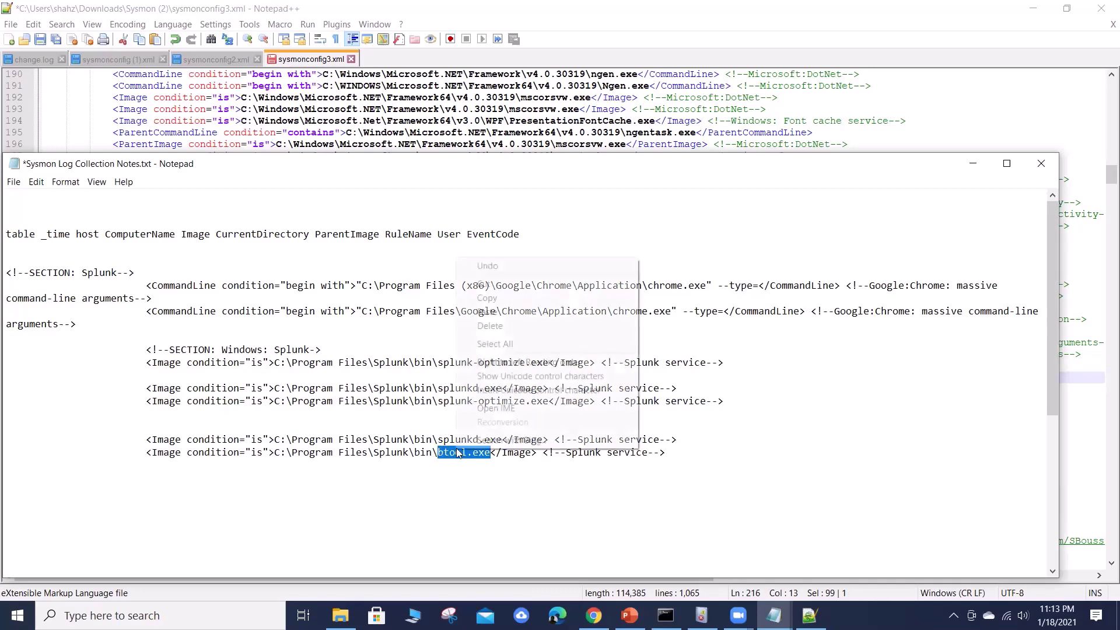
left_click(491, 303)
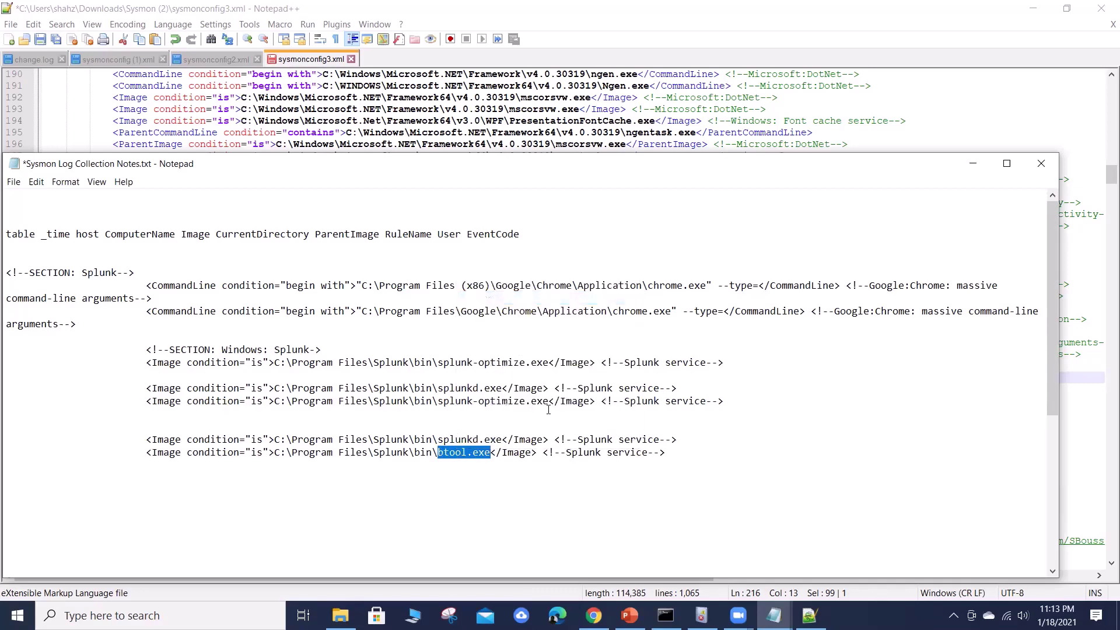
left_click_drag(549, 401, 442, 402)
key("ctrl+v")
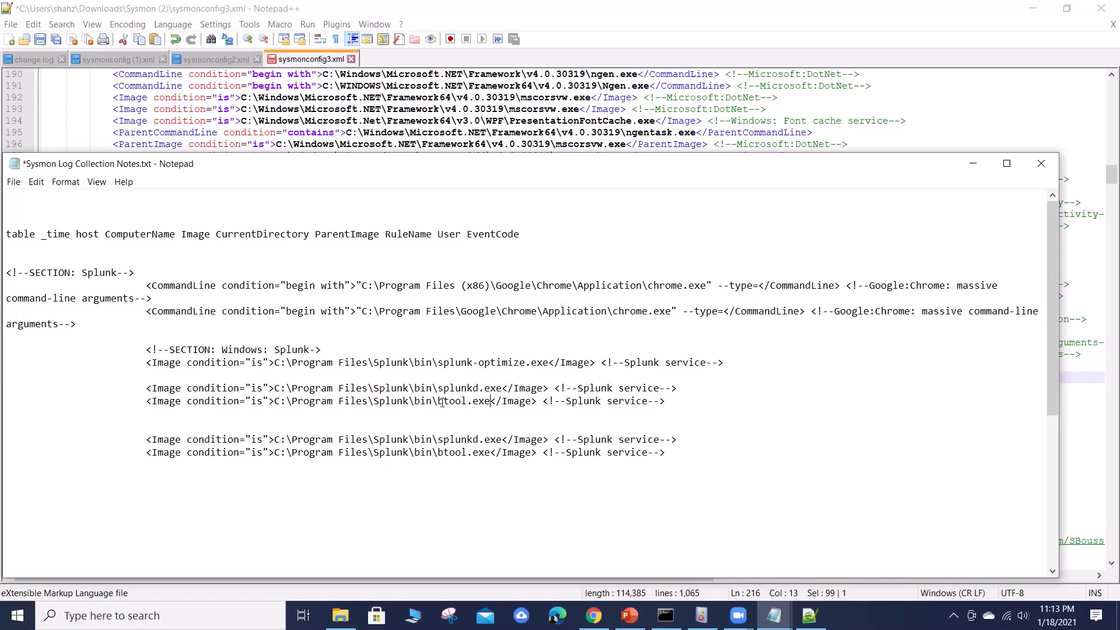
left_click_drag(677, 402, 140, 382)
right_click(183, 383)
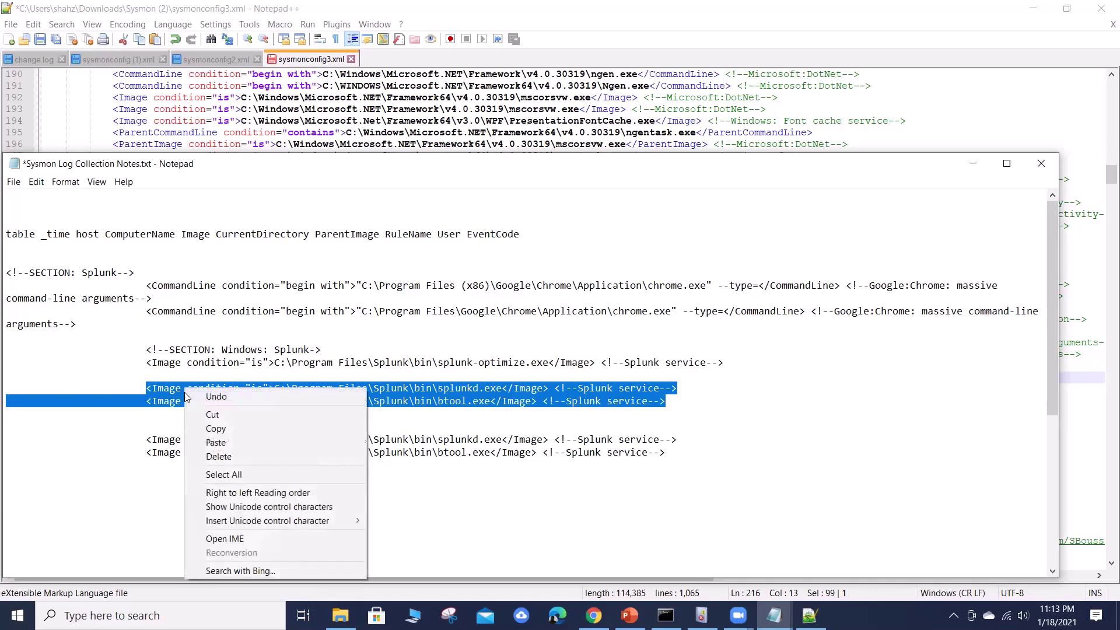
Step: Paste the splunkd and btool lines below splunk-optimize in sysmonconfig3.xml, removing duplicates and the extra indent
left_click(215, 429)
left_click(66, 132)
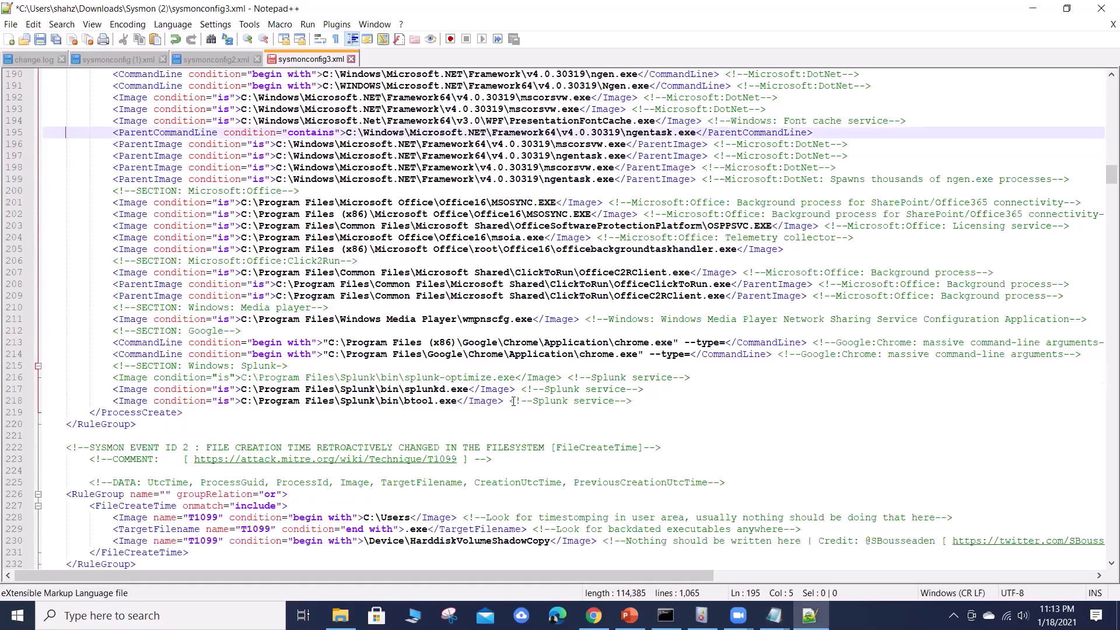
left_click(665, 401)
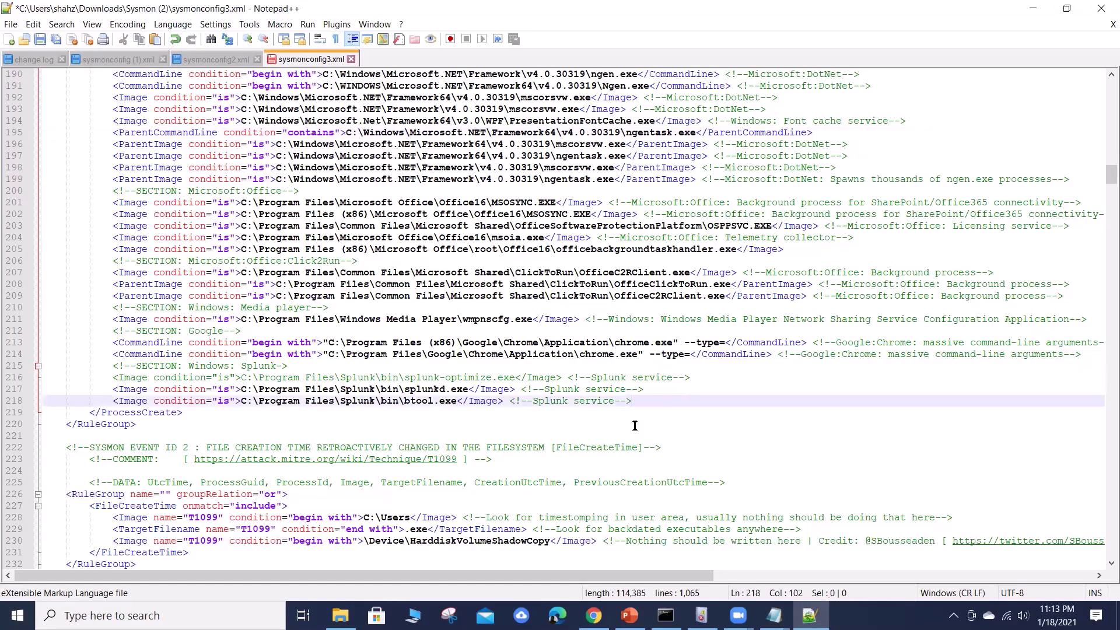
left_click(694, 378)
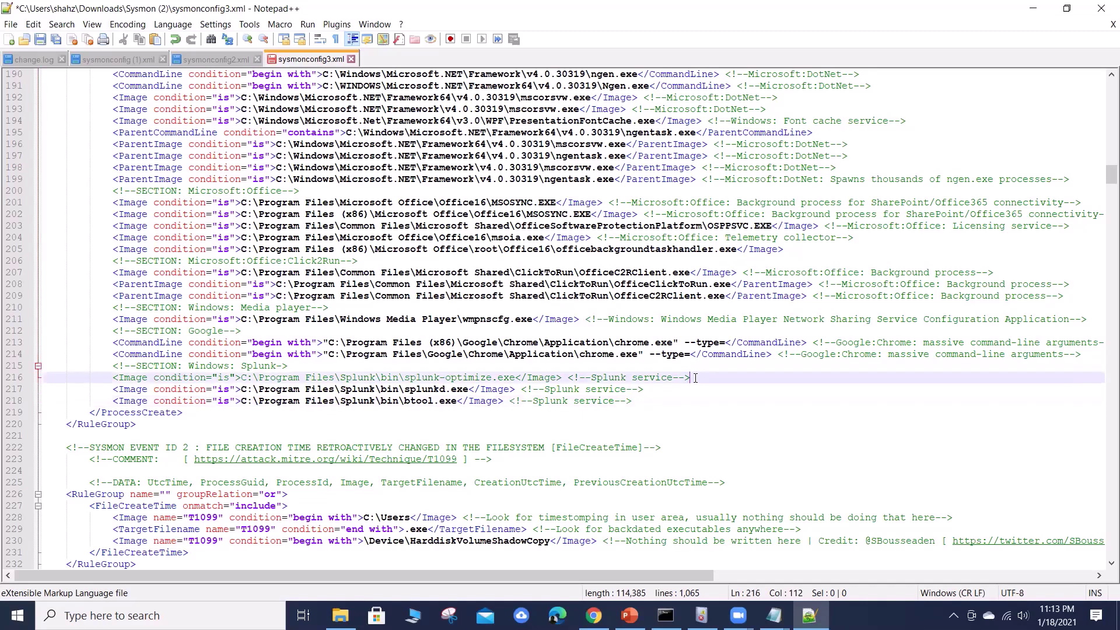
key("Return")
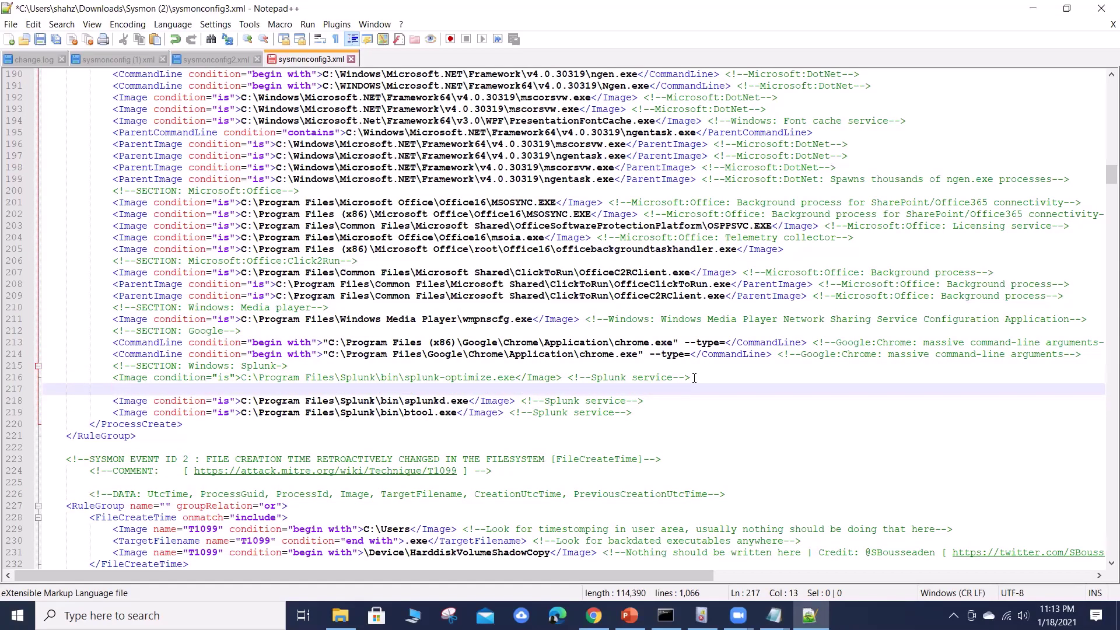
key("ctrl+v")
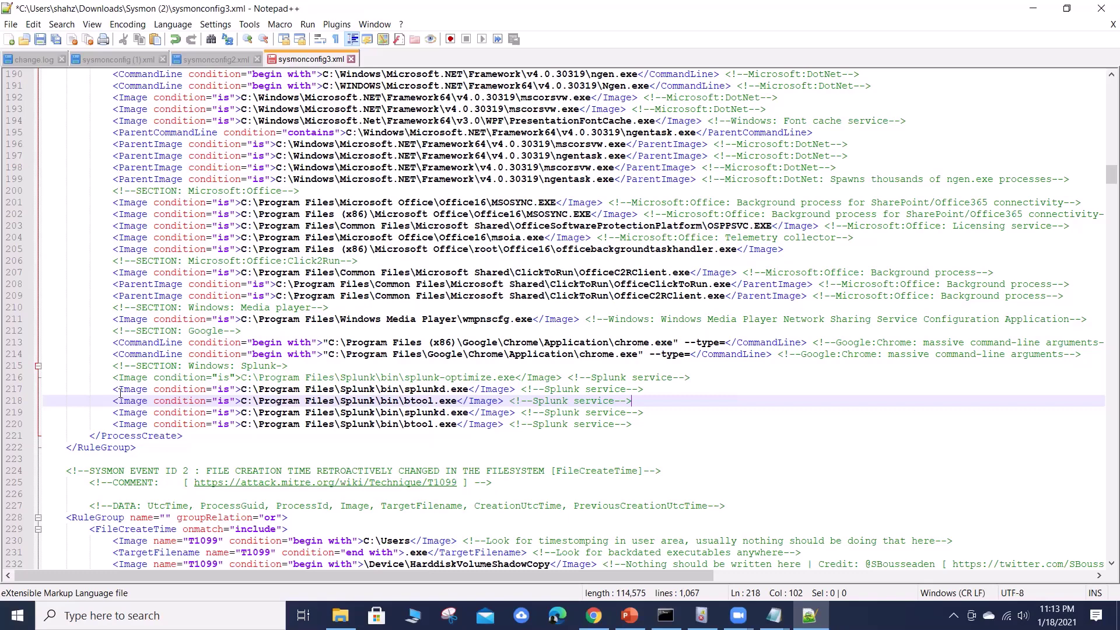
left_click_drag(112, 413, 655, 427)
key("Delete")
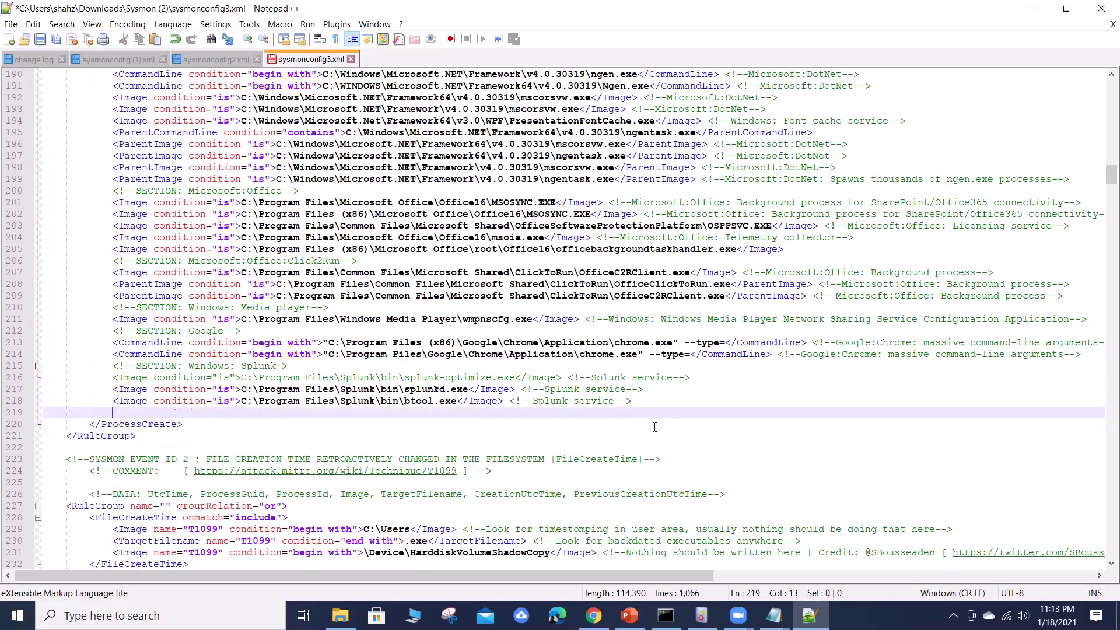
key("BackSpace")
key("BackSpace")
key("BackSpace")
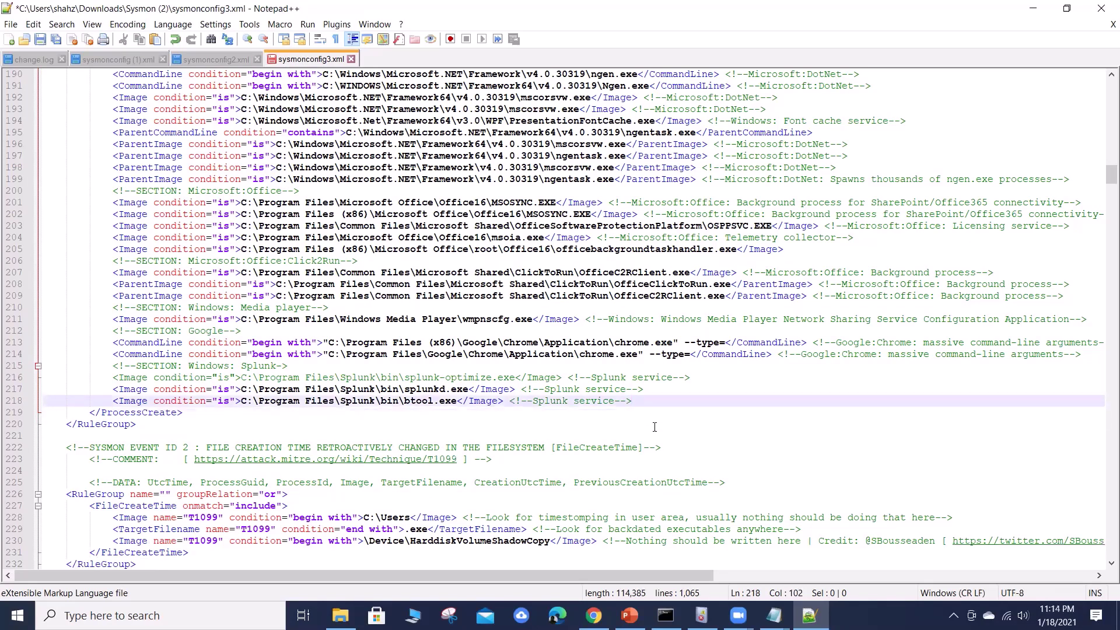
left_click(494, 429)
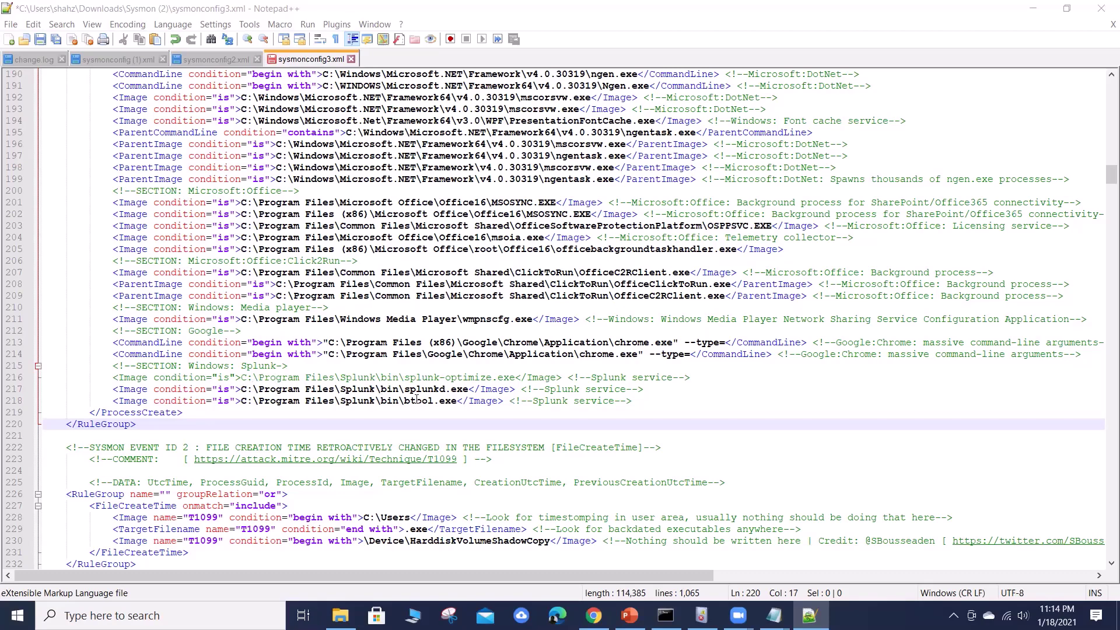
Step: Delete the splunkd.exe and btool.exe lines, leaving a blank indented line above </ProcessCreate>
left_click(448, 390)
key("Delete")
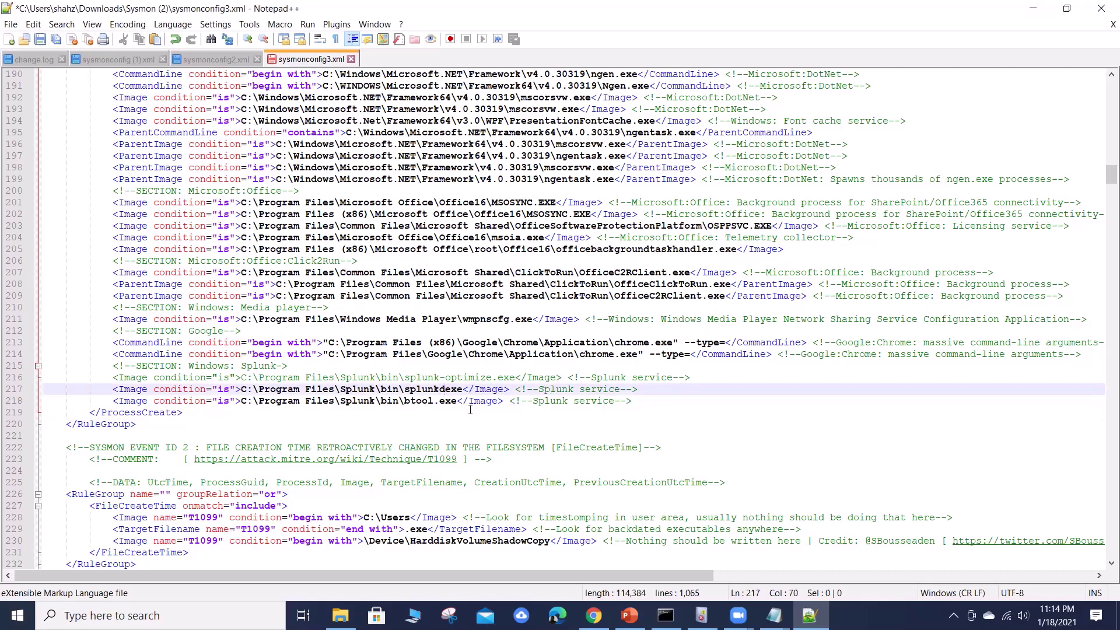
type(".")
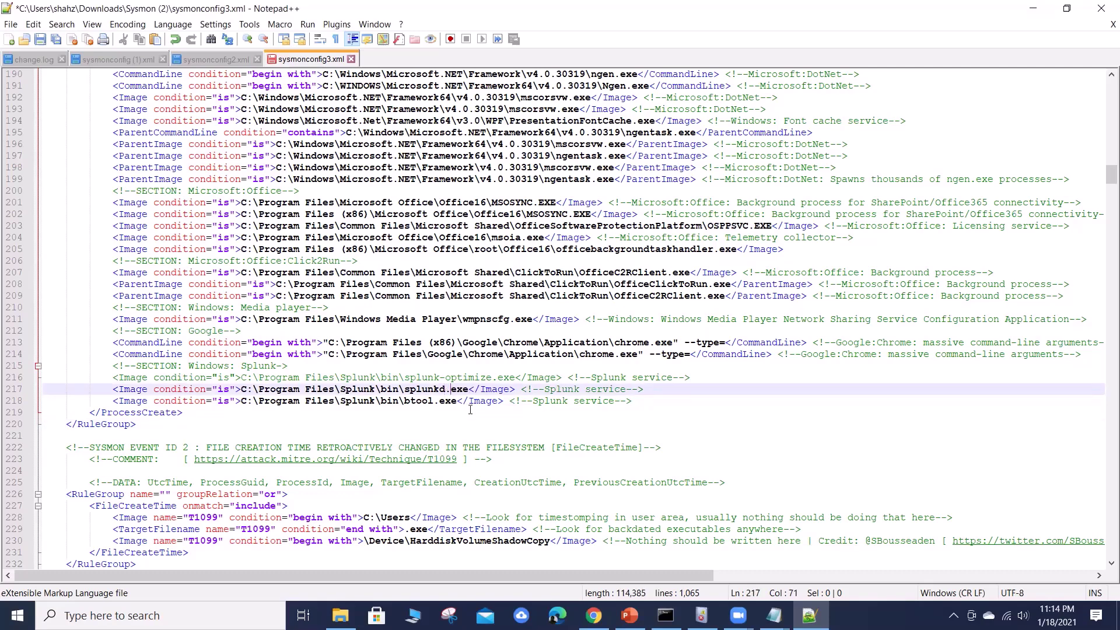
key("Right")
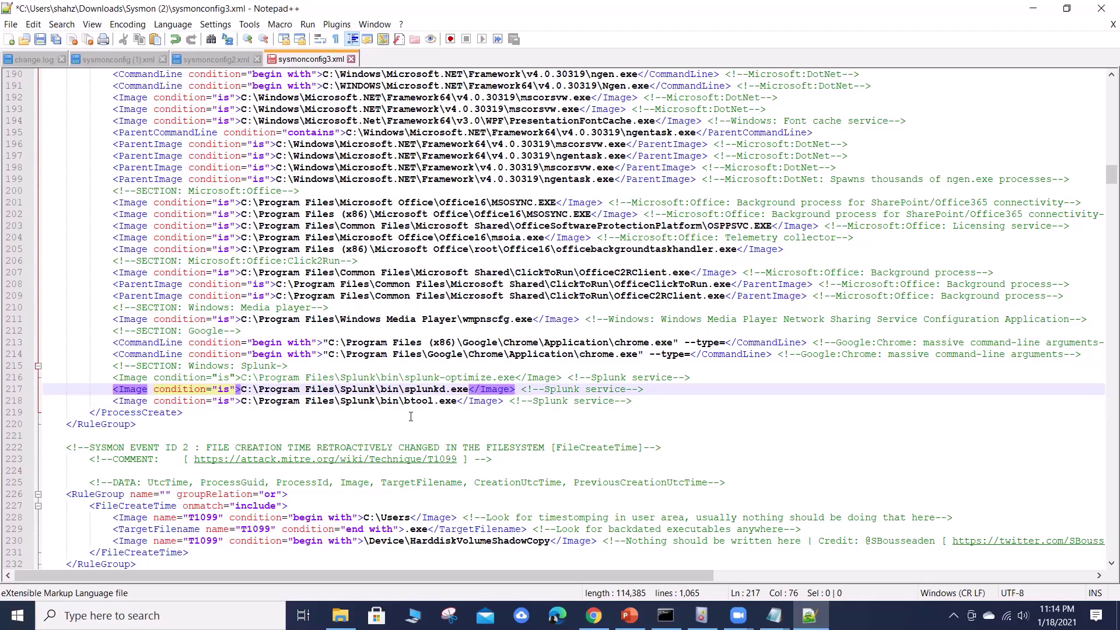
left_click_drag(113, 389, 647, 400)
key("Delete")
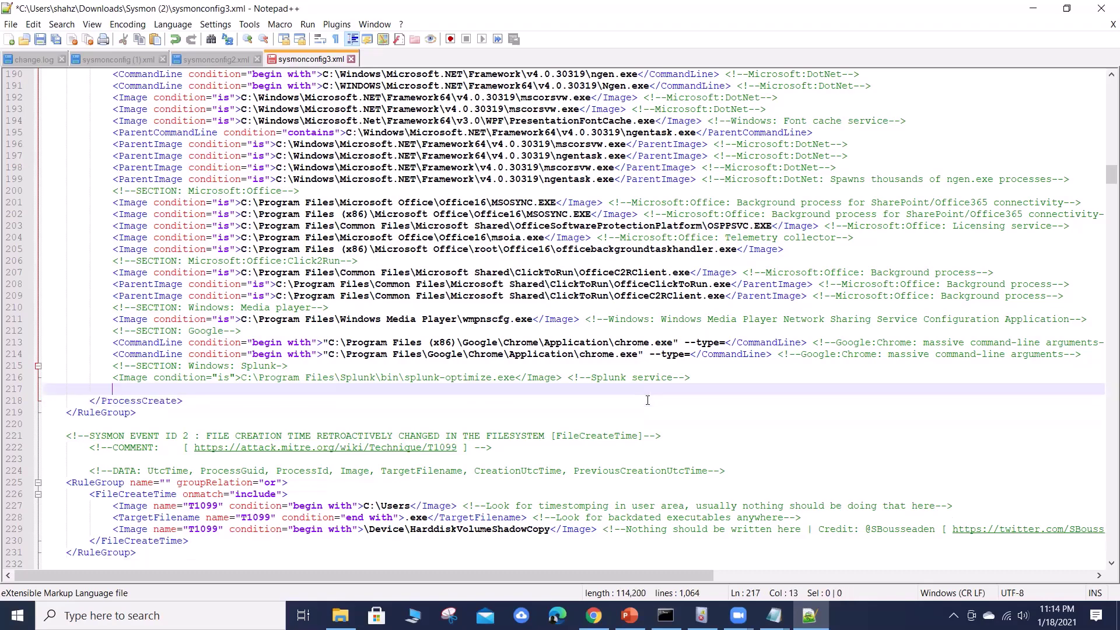
key("Delete")
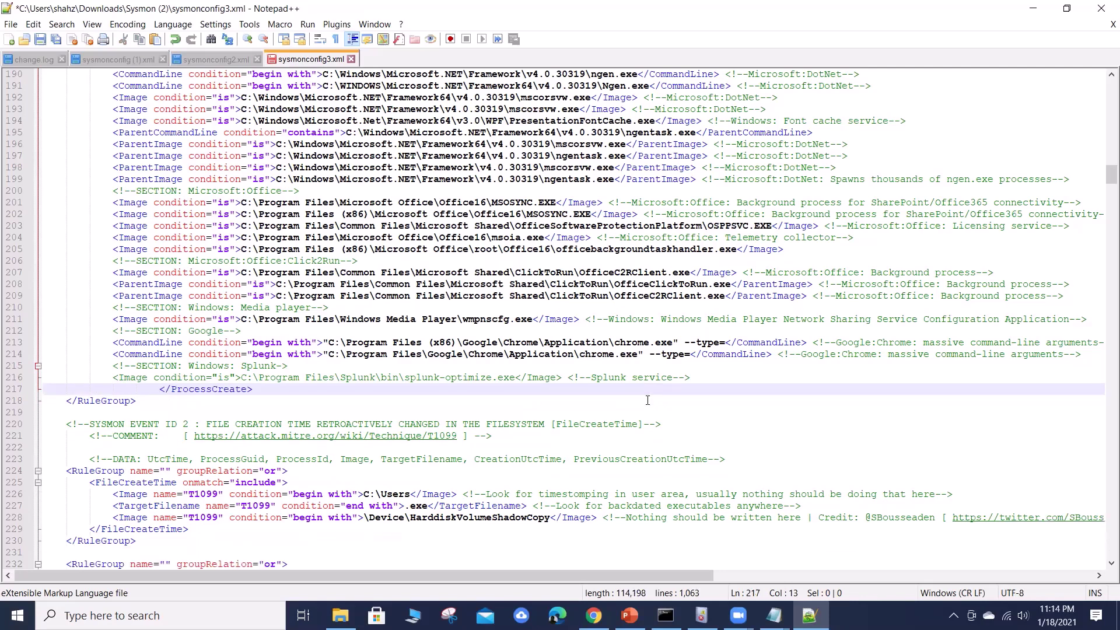
key("Delete")
key("Delete")
key("Return")
key("Up")
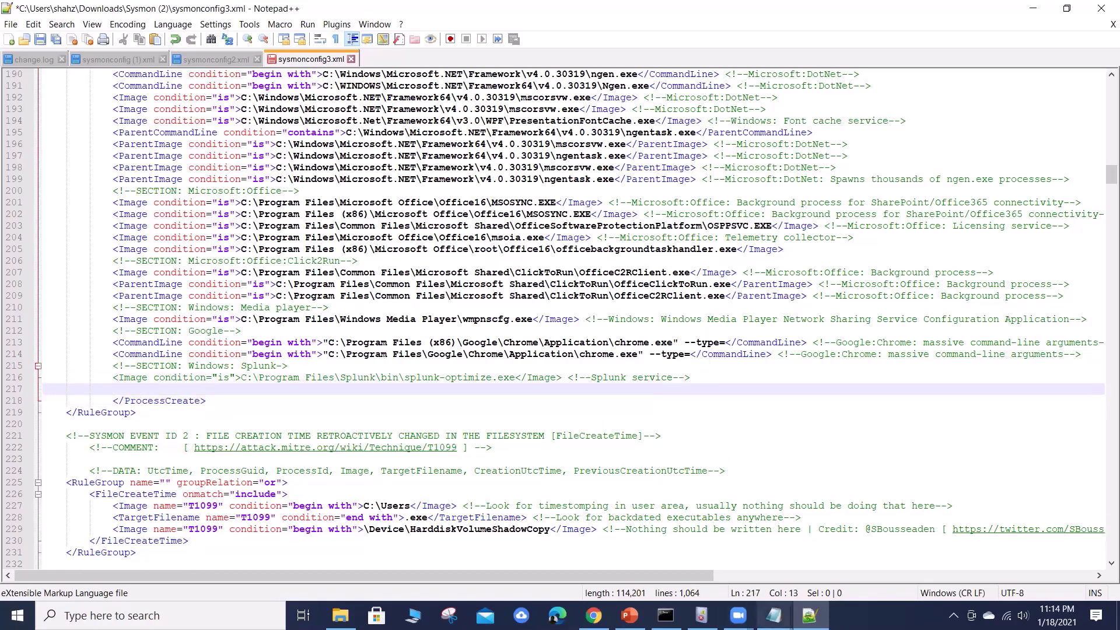
Step: Copy the splunkd.exe exclusion from the notes onto line 217 and remove the stray space after condition=
mouse_move(774, 615)
left_click(819, 545)
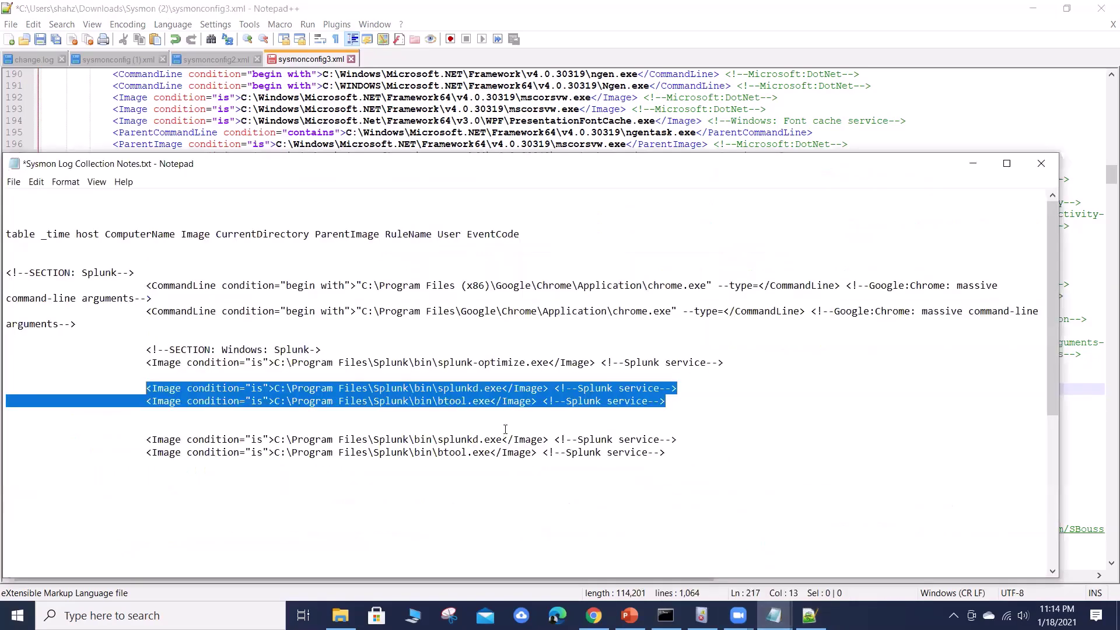
left_click(170, 393)
left_click_drag(146, 388, 687, 392)
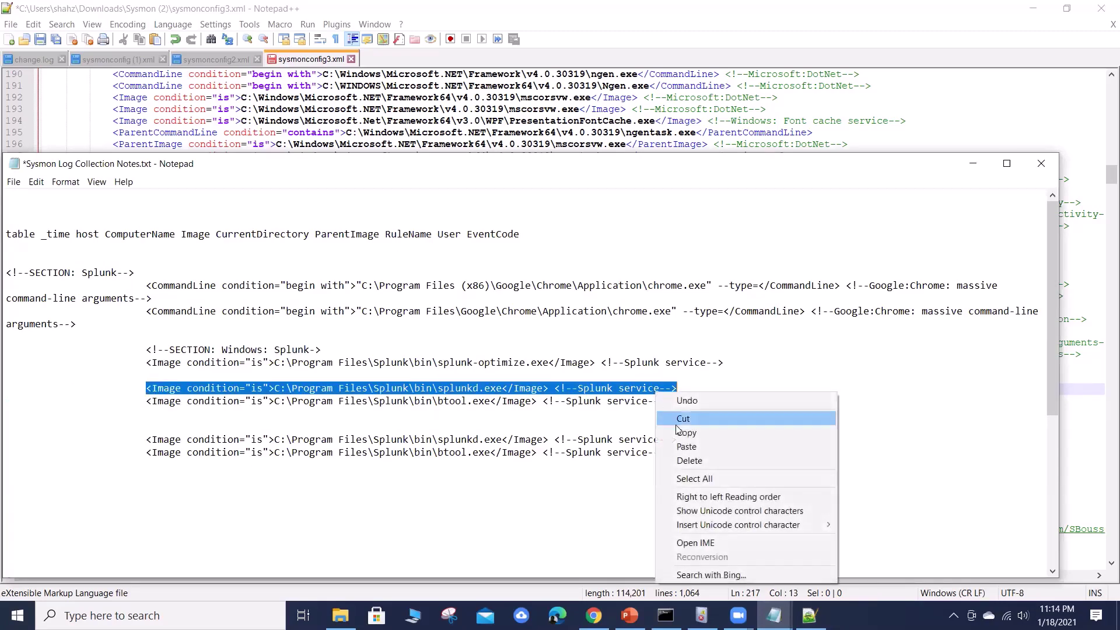
left_click(687, 432)
left_click(973, 164)
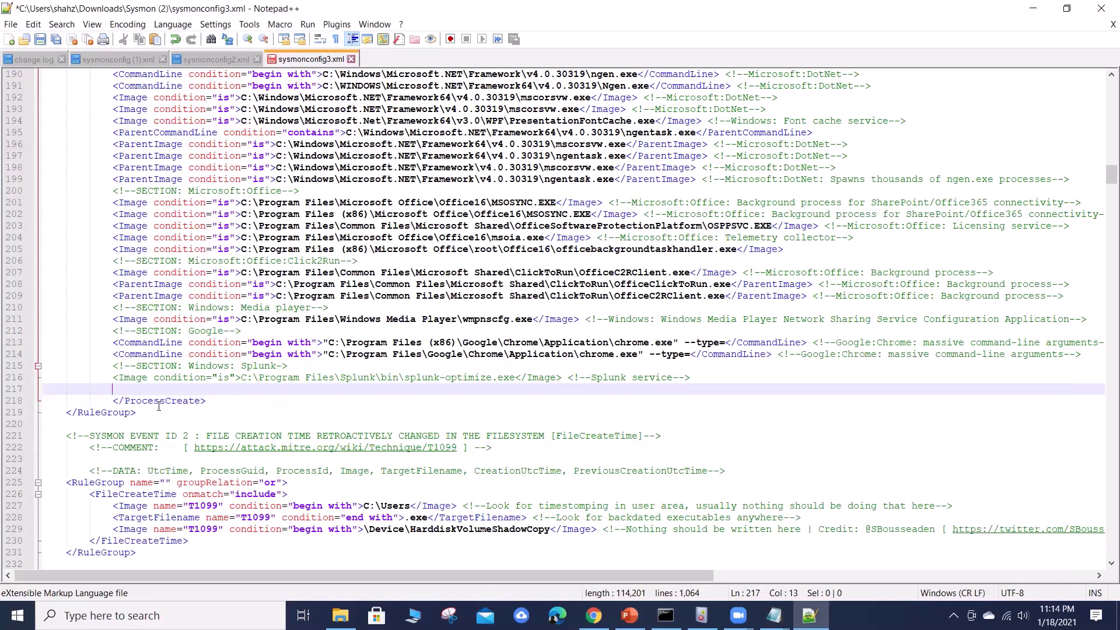
key("ctrl+v")
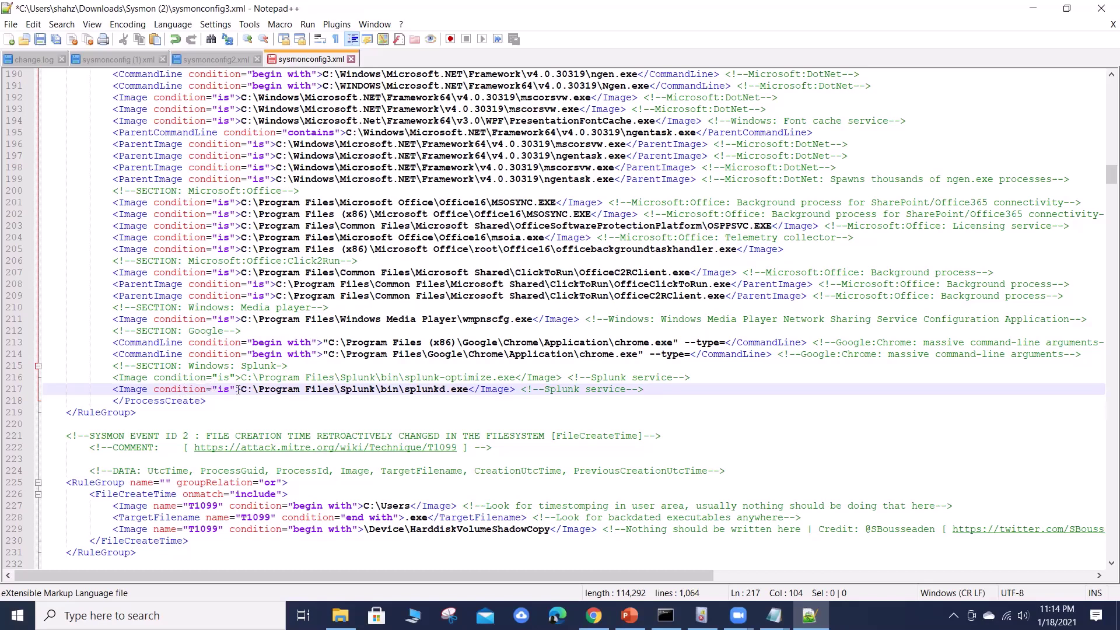
left_click(213, 390)
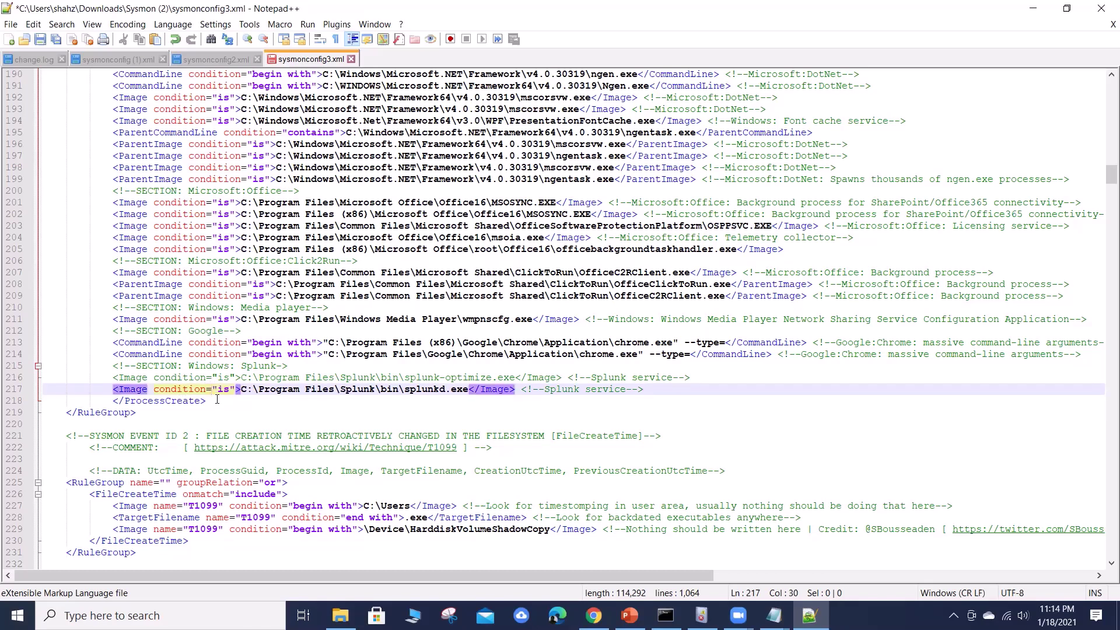
key("BackSpace")
Step: Retype the C at the start of the splunkd.exe path on line 217
left_click(242, 390)
key("Delete")
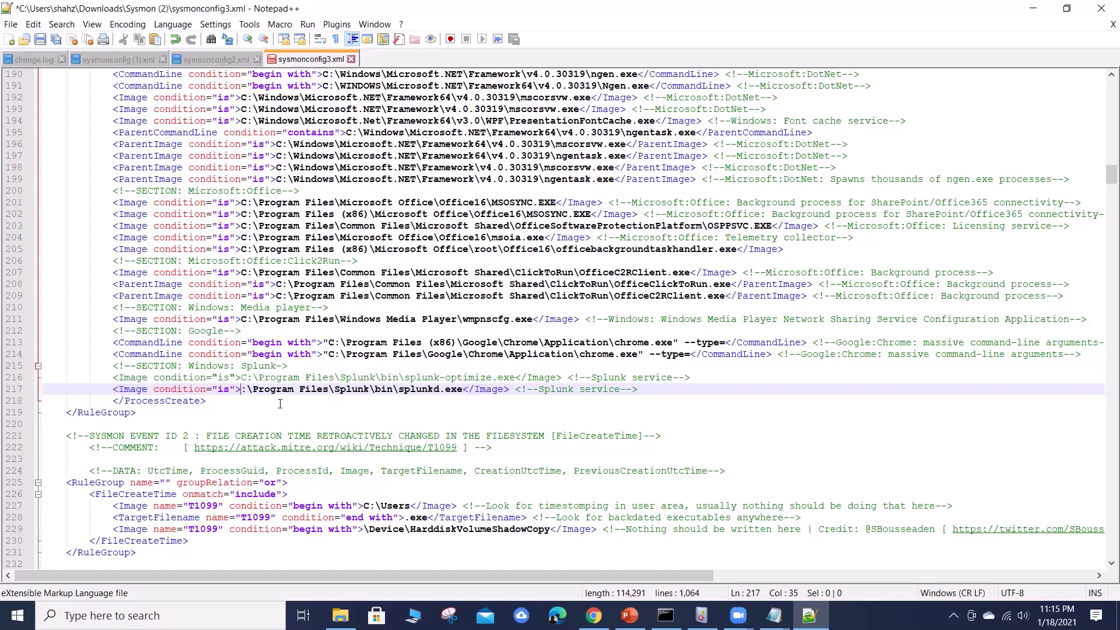
type("C")
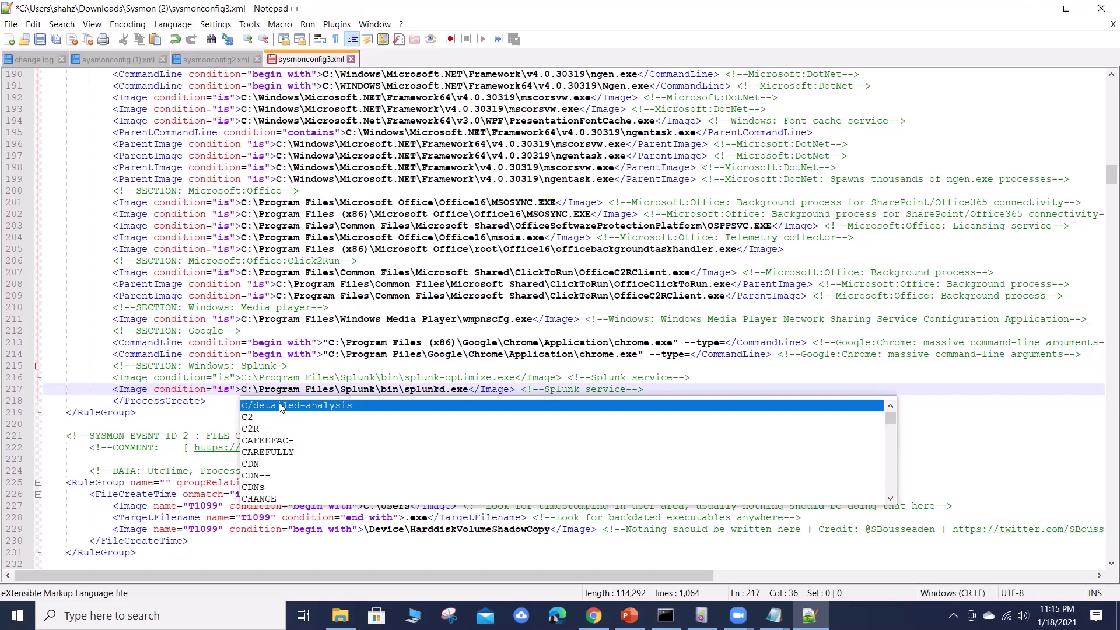
key("BackSpace")
type("C")
Step: Copy C:\Program Files\Splunk\bin\ from line 216 over the path on line 217
left_click_drag(402, 378, 241, 378)
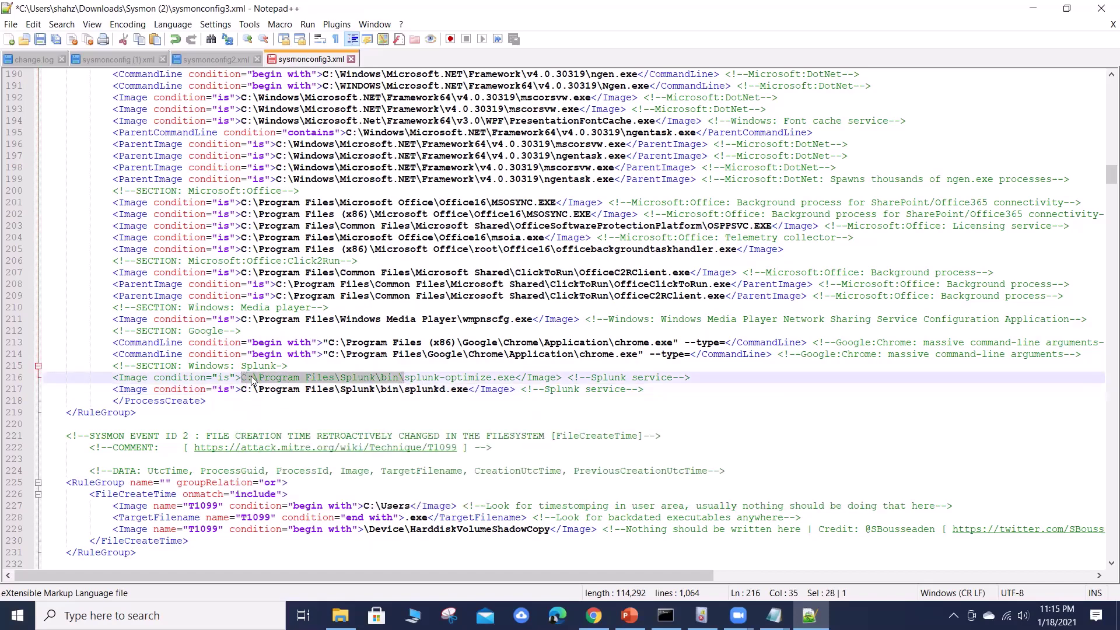
right_click(251, 377)
left_click(288, 132)
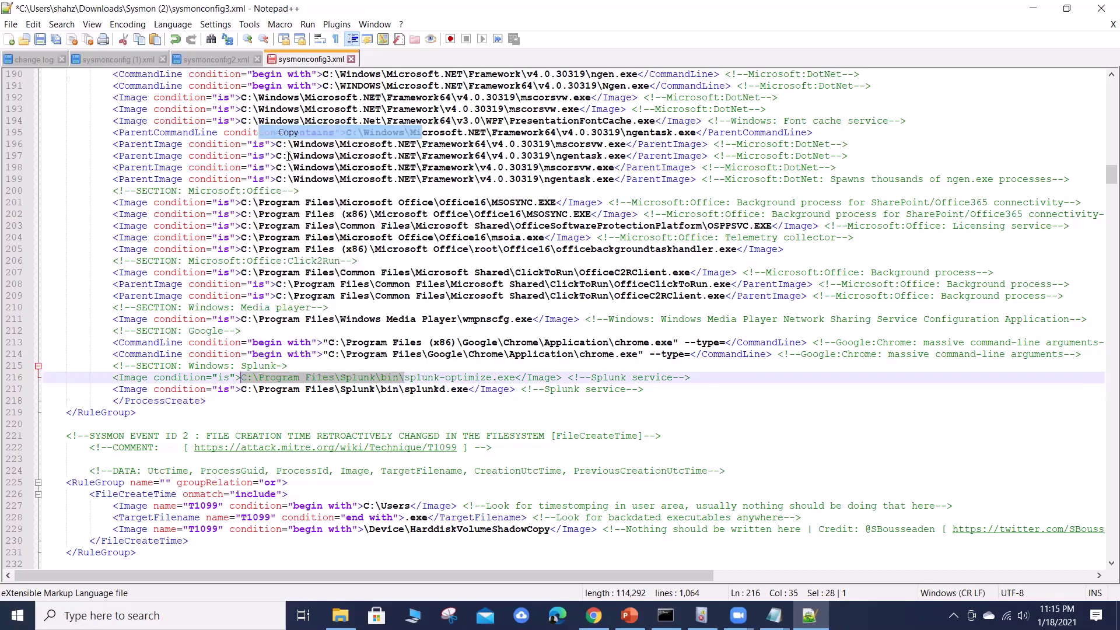
left_click_drag(404, 390, 248, 397)
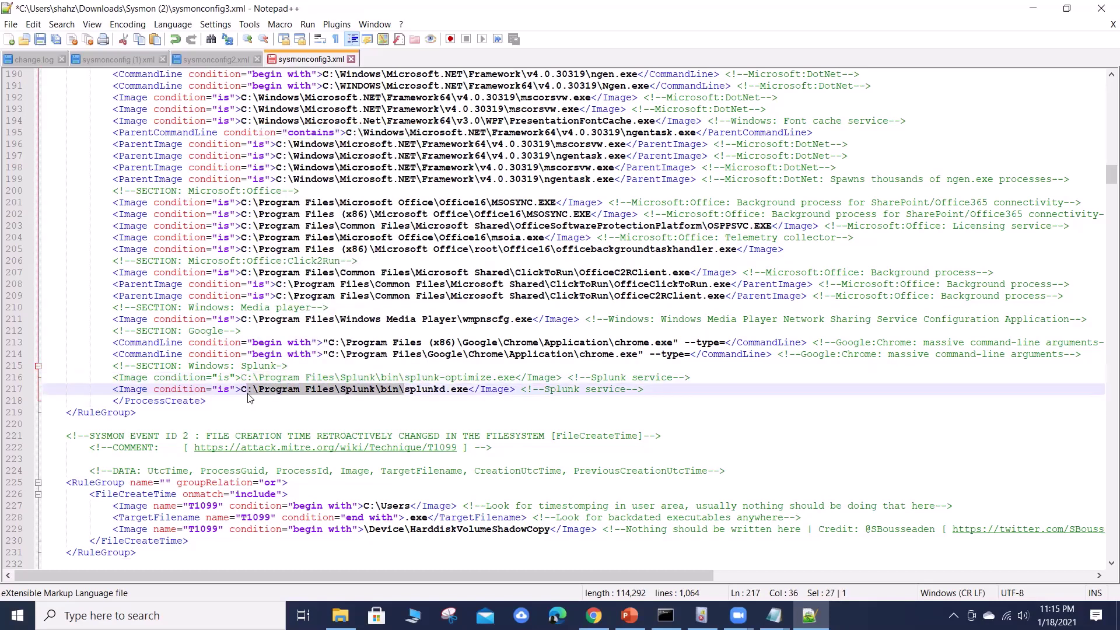
key("ctrl+v")
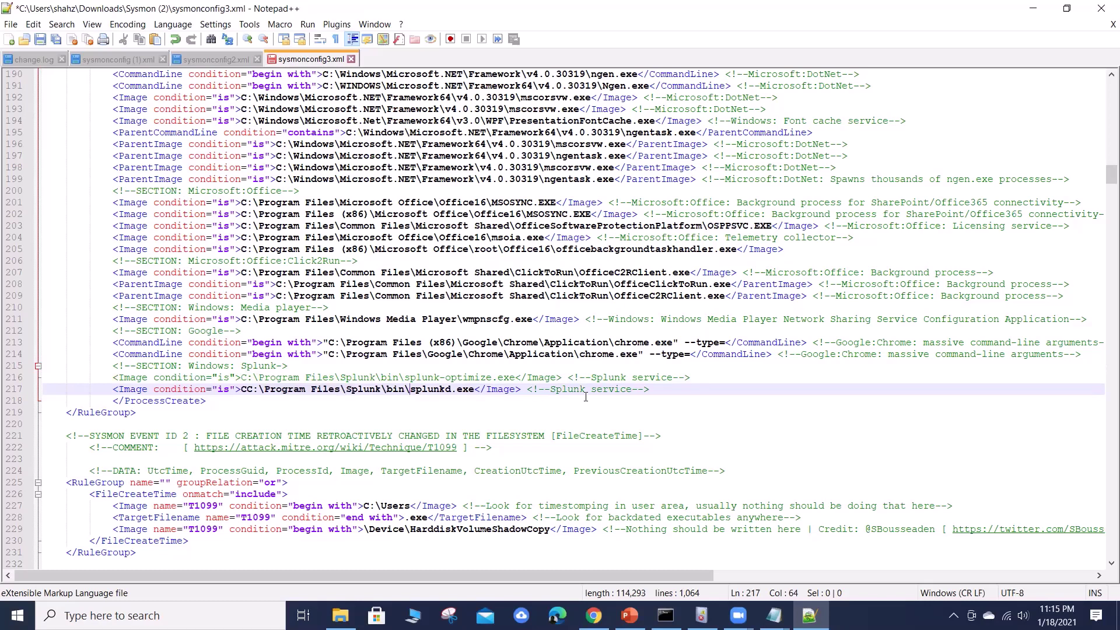
left_click(569, 405)
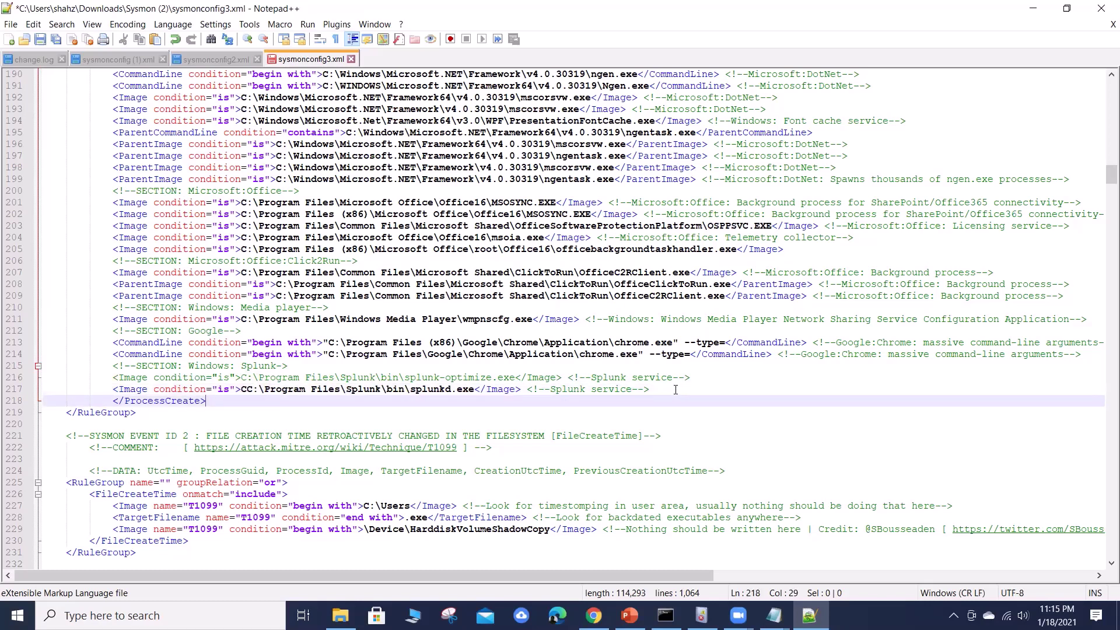
left_click_drag(665, 391, 95, 383)
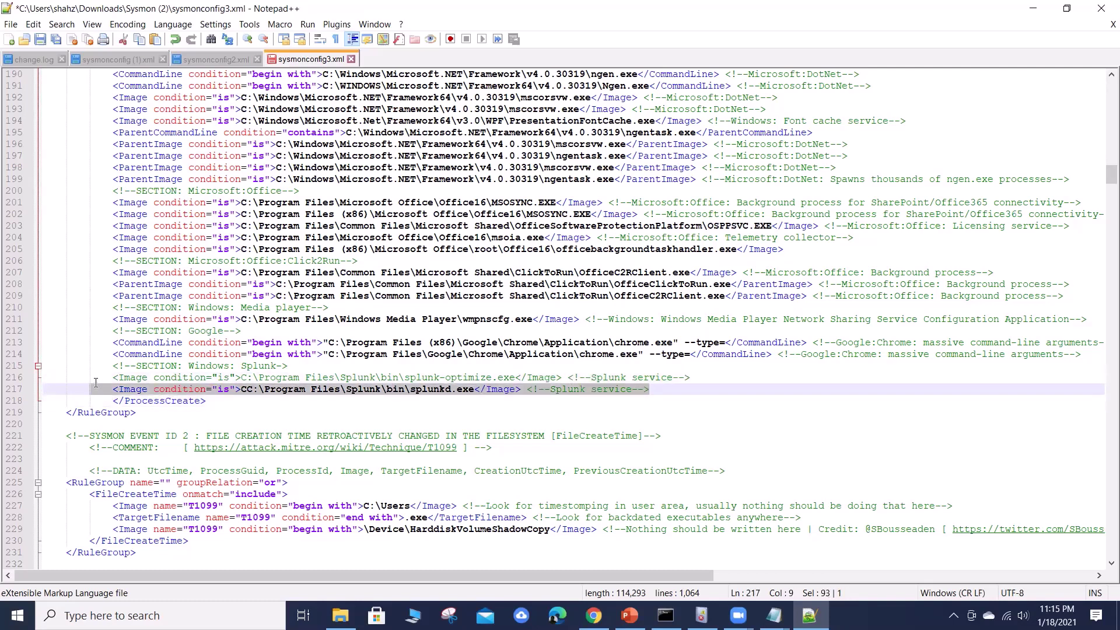
left_click(249, 389)
Step: Remove the doubled C from the path and delete 'Windows: ' from the Splunk section comment
key("Delete")
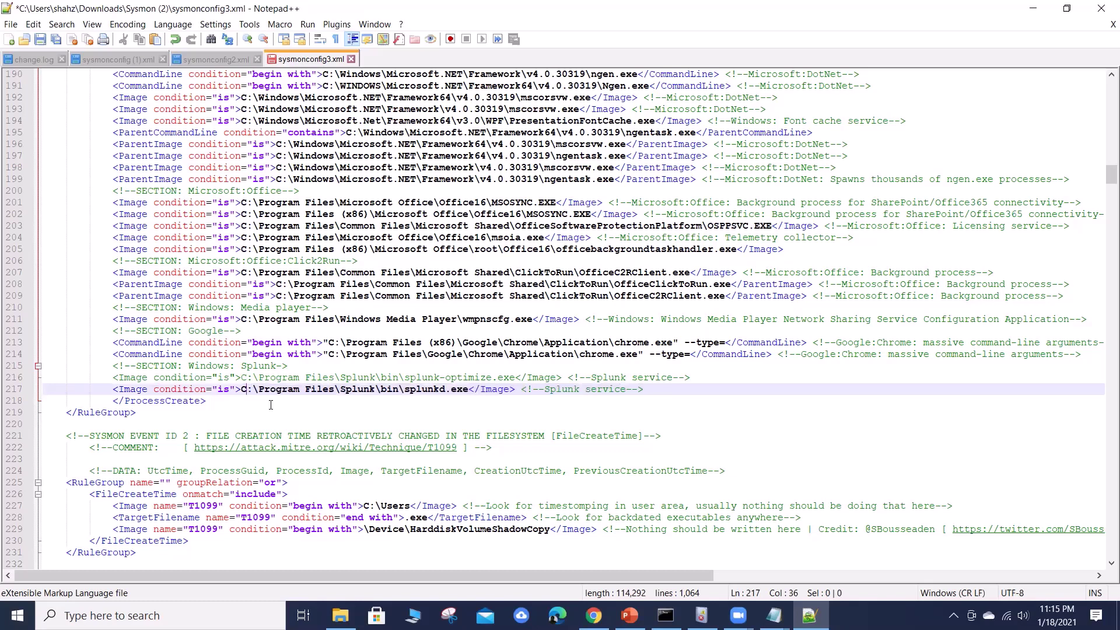
left_click(291, 417)
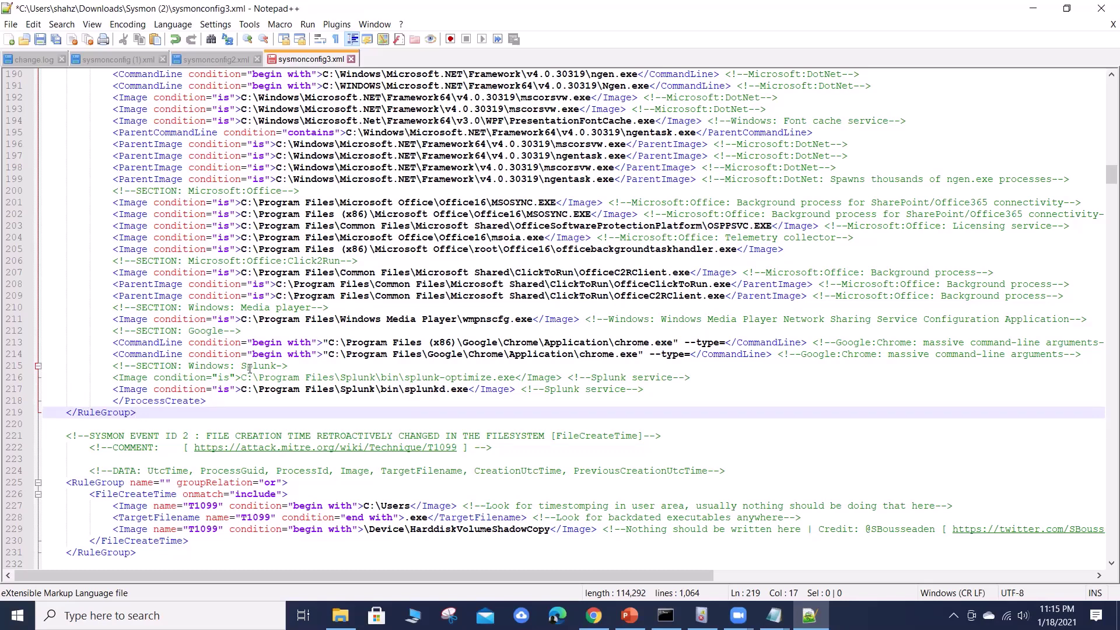
left_click_drag(241, 366, 190, 370)
key("Delete")
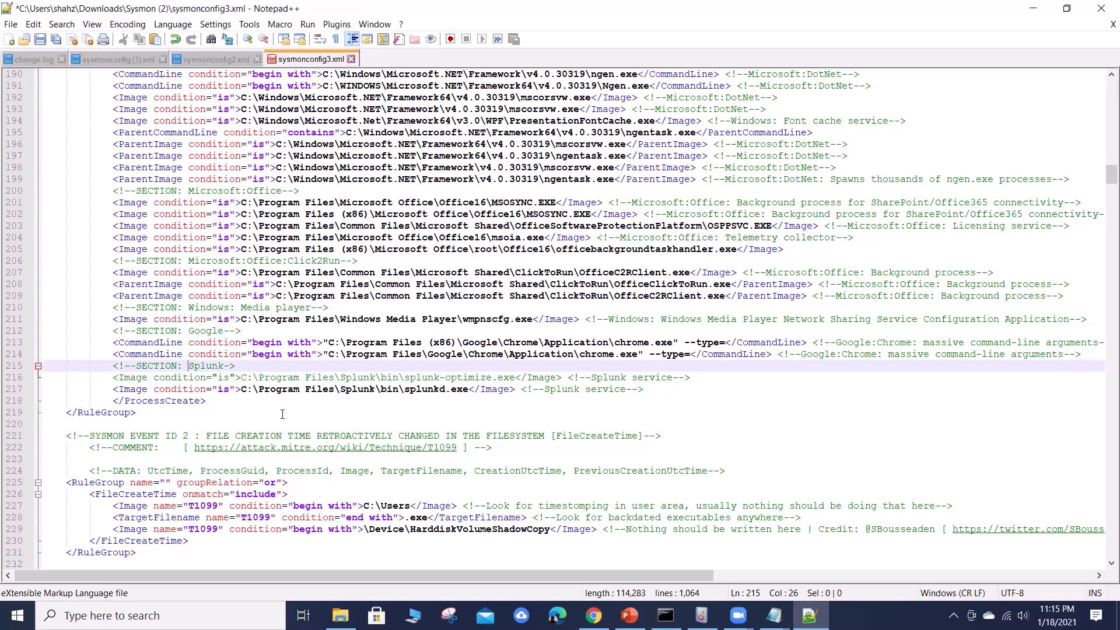
Step: Add '-' after Splunk in the section comment and move to the end of the splunkd.exe rule
left_click(225, 365)
type("-")
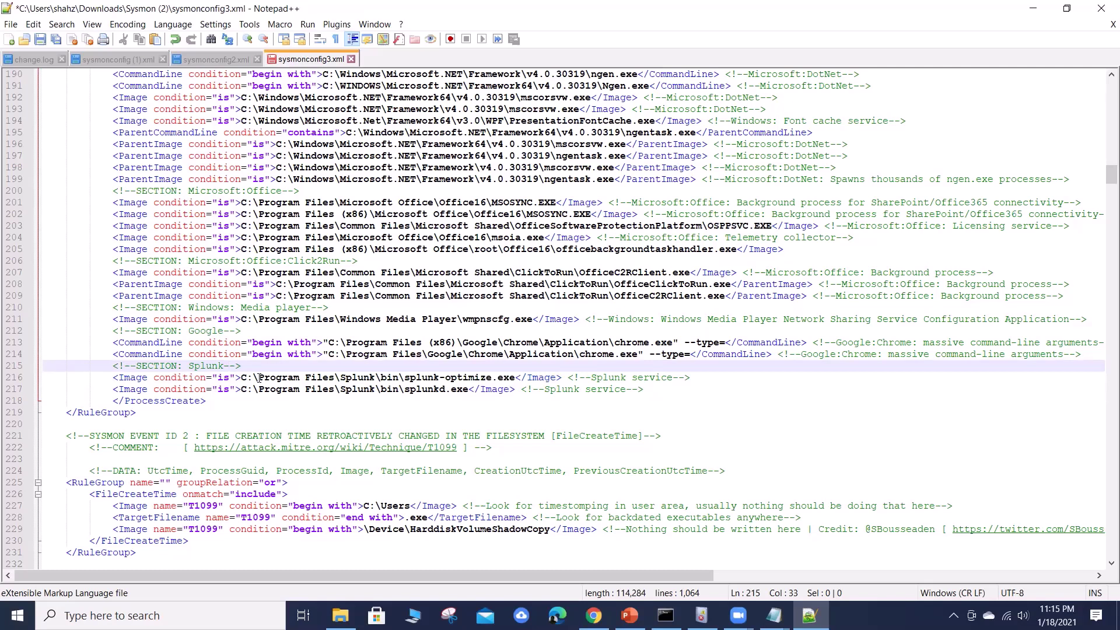
left_click(263, 411)
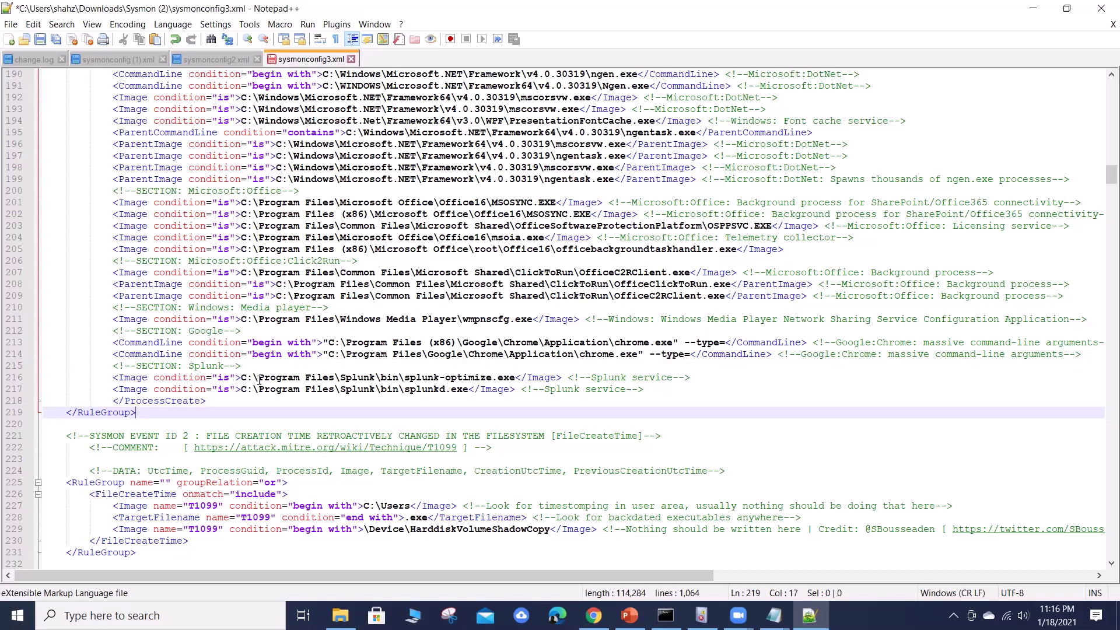
left_click(708, 407)
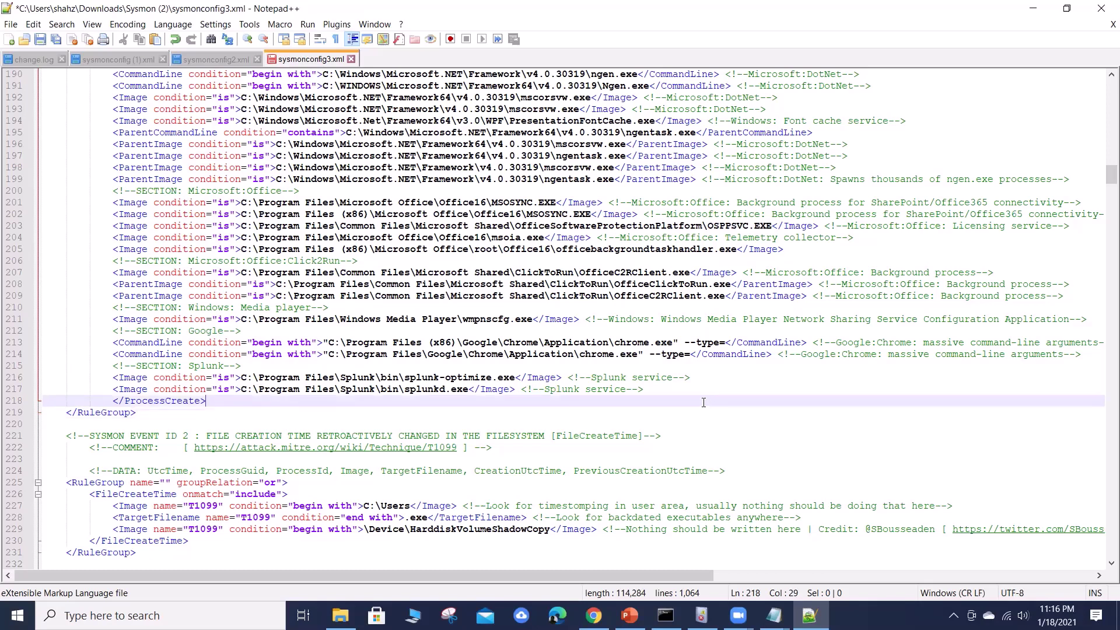
left_click(649, 390)
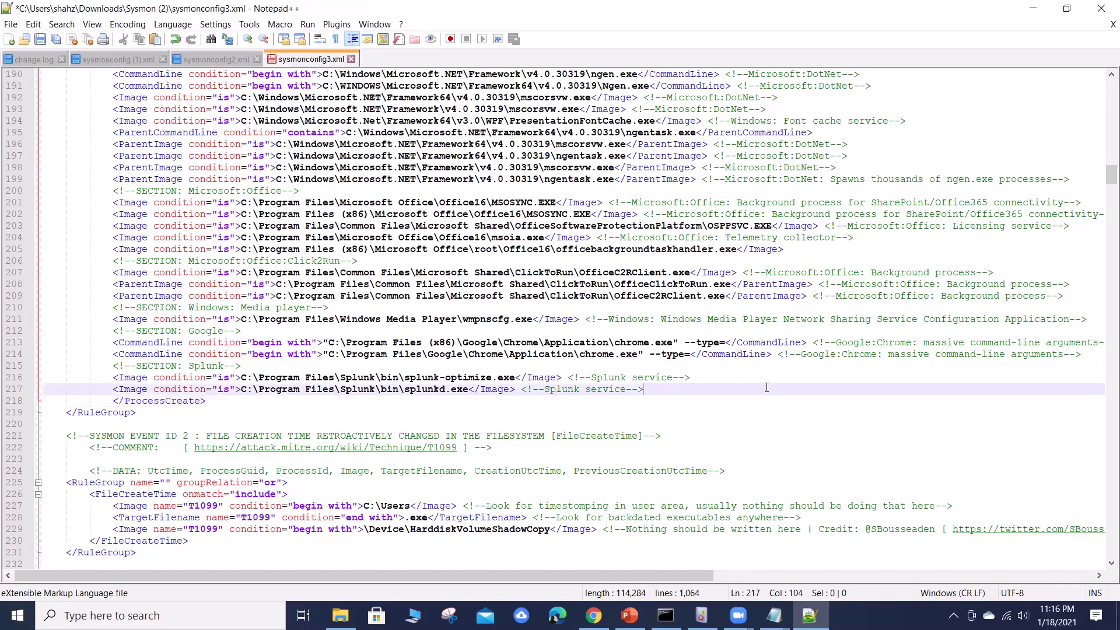
Step: Add a blank line after the splunkd.exe rule and copy the btool.exe exclusion from the notes
key("Return")
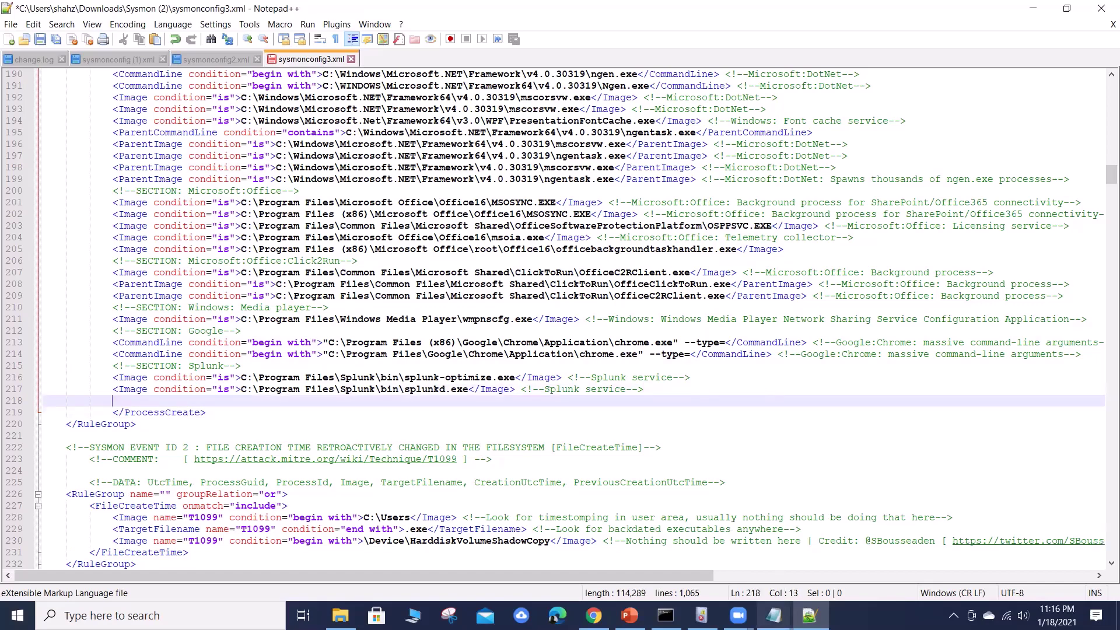
mouse_move(774, 616)
left_click(852, 534)
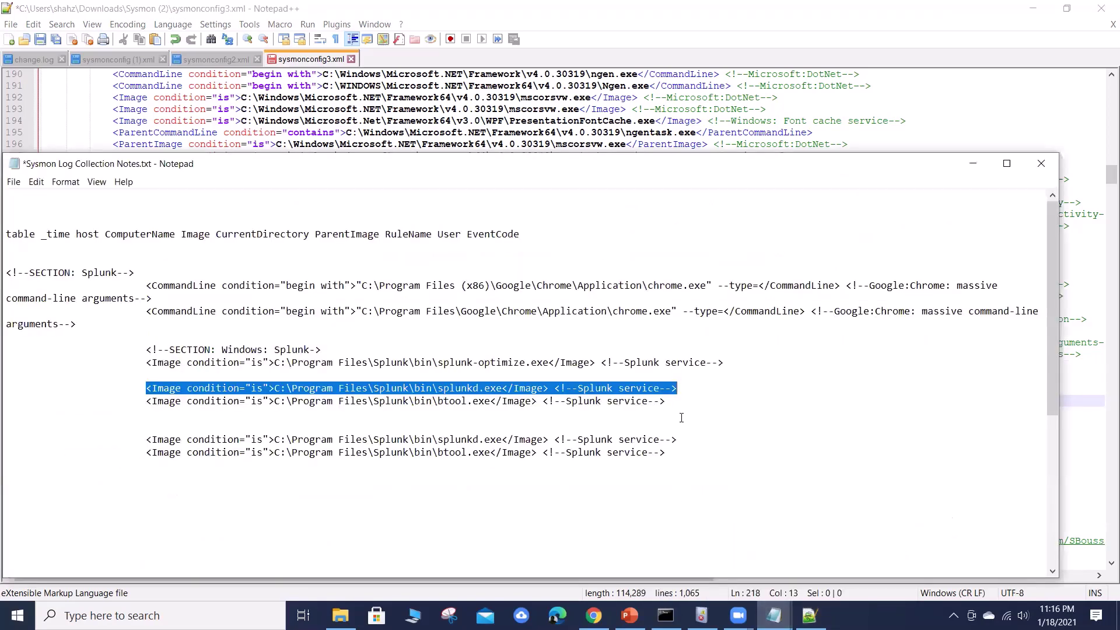
left_click_drag(666, 401, 145, 400)
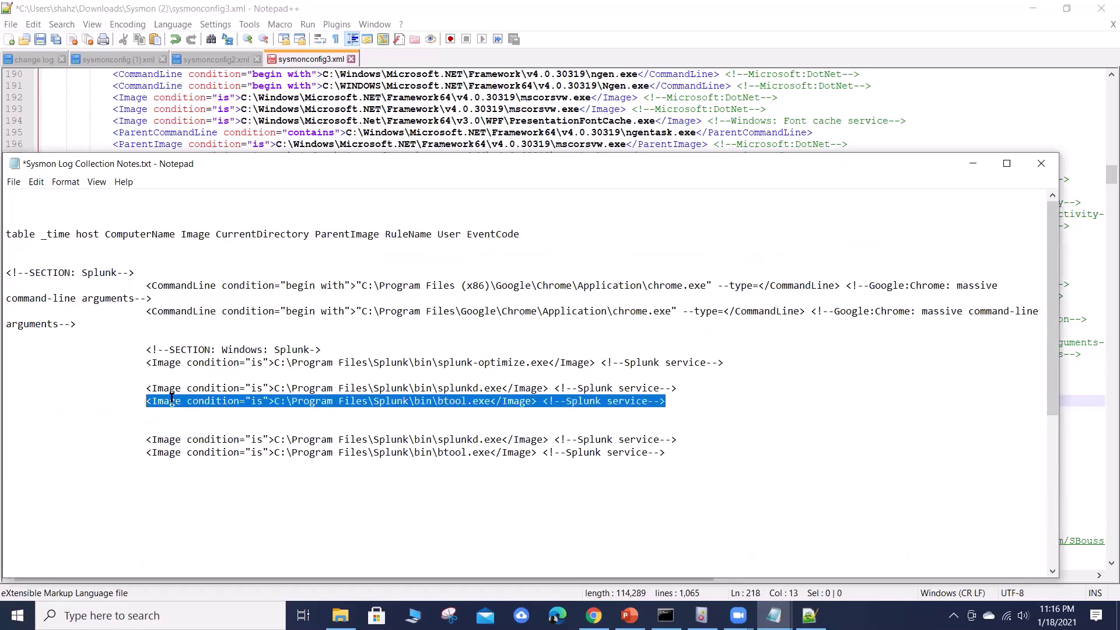
right_click(171, 401)
left_click(205, 441)
Step: Paste the btool.exe exclusion on line 218 and save sysmonconfig3.xml
left_click(972, 164)
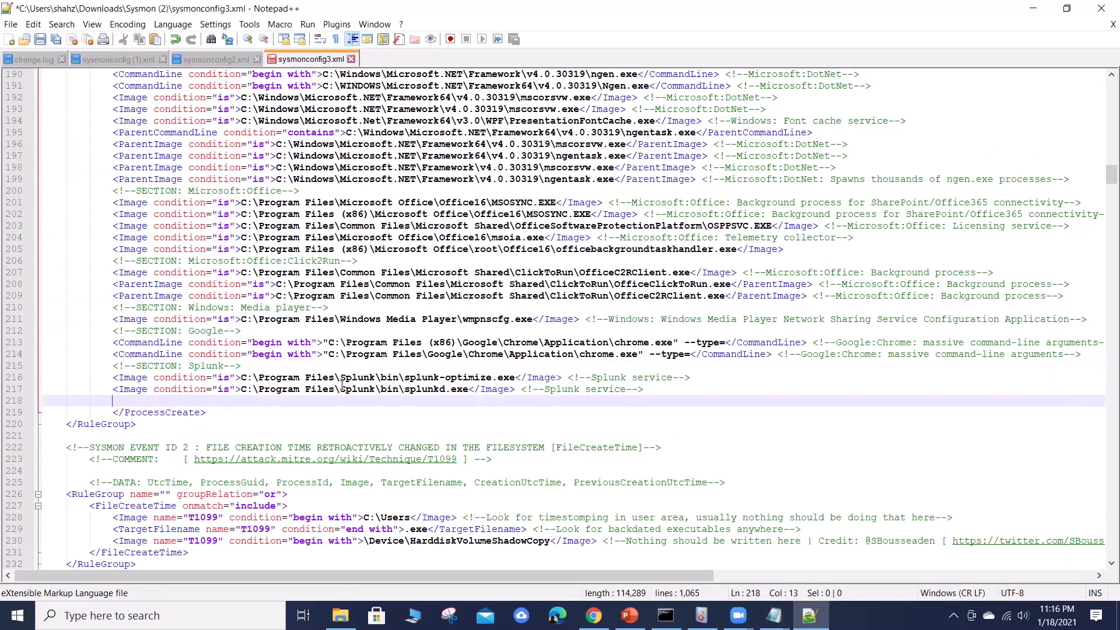
key("ctrl+v")
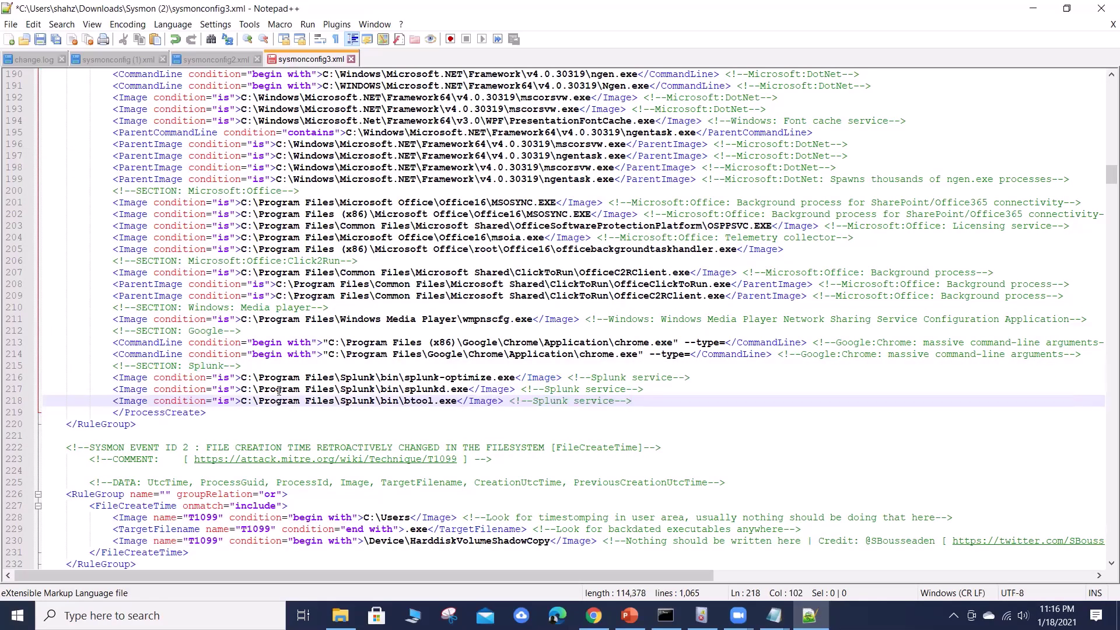
left_click(619, 430)
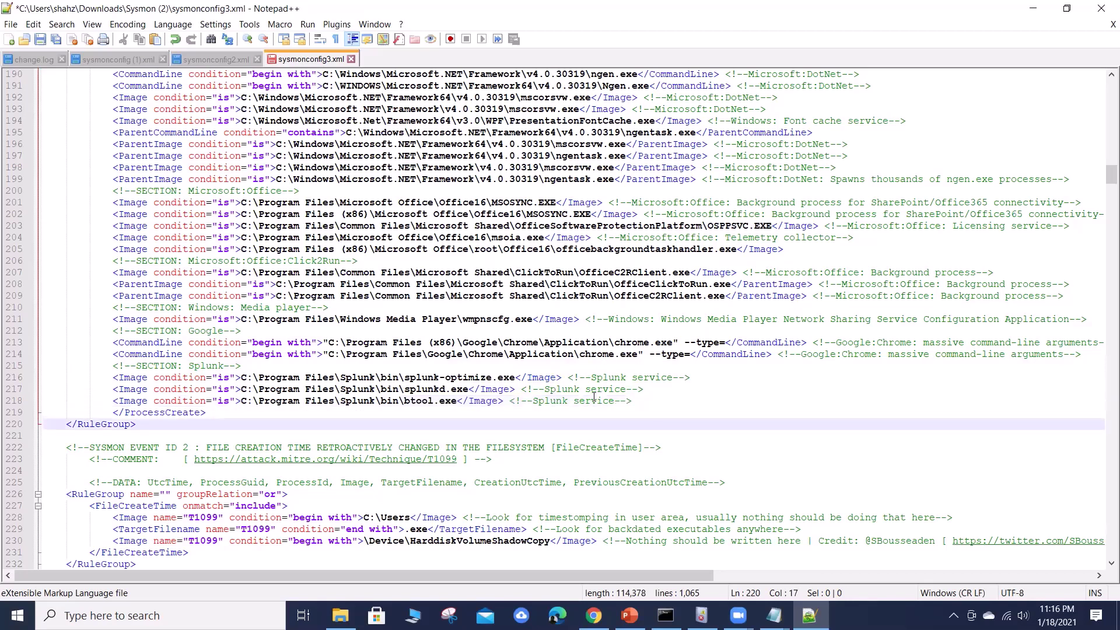
left_click(39, 39)
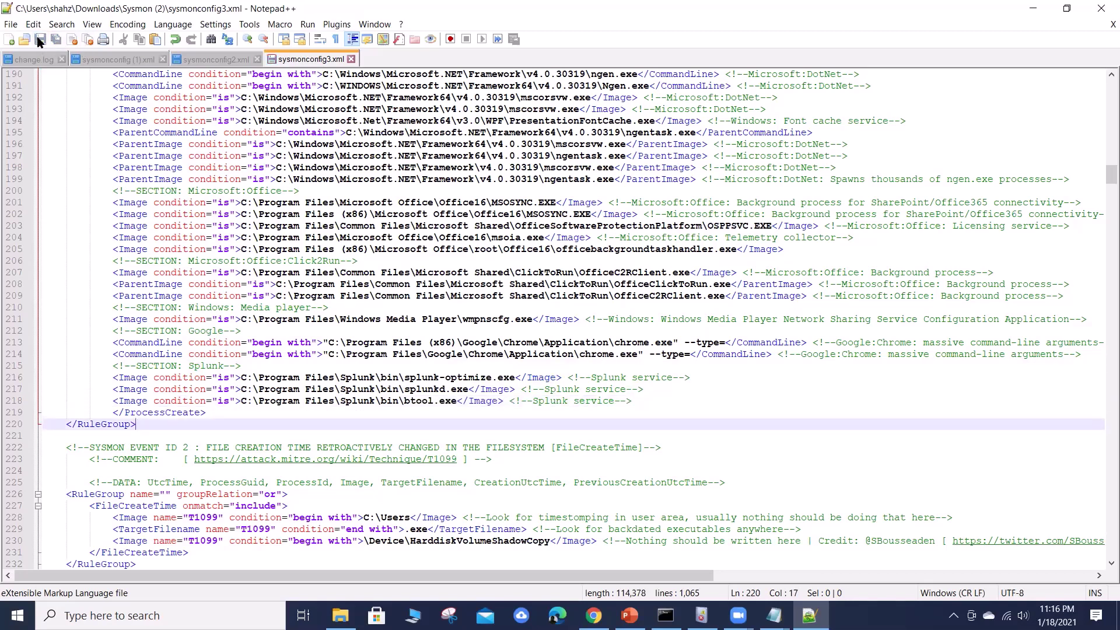
Step: Close sysmonconfig3.xml and sysmonconfig2.xml and exit Notepad++
left_click(1102, 26)
left_click(1108, 24)
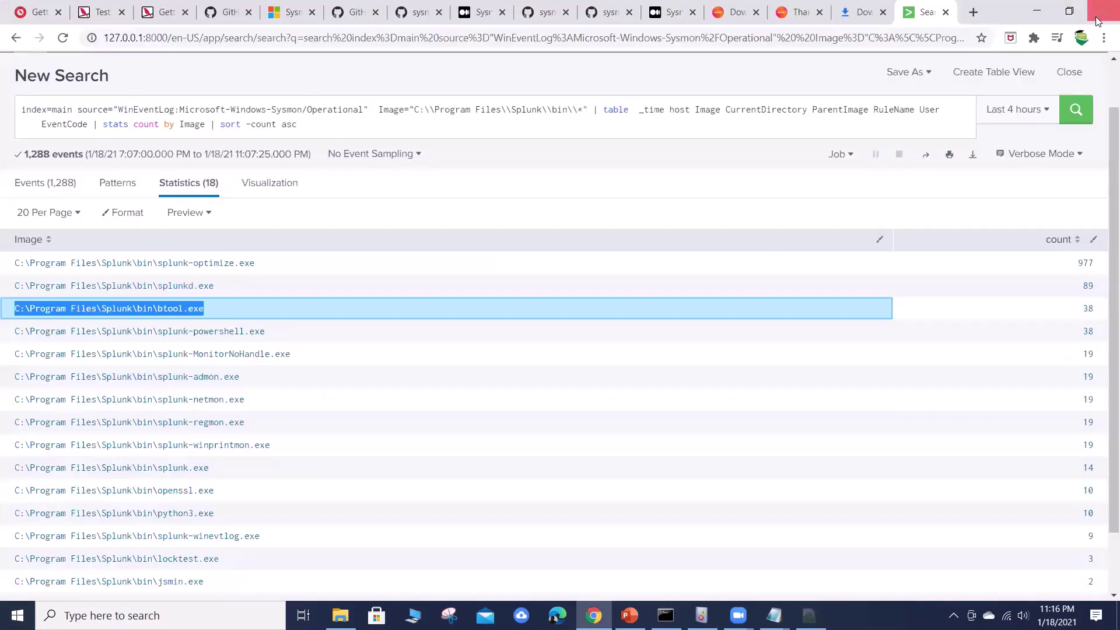
left_click(1102, 8)
Step: Run 'Sysmon64.exe -c sysmonconfig3.xml' in the admin Command Prompt, then return to the Splunk search
left_click(1038, 12)
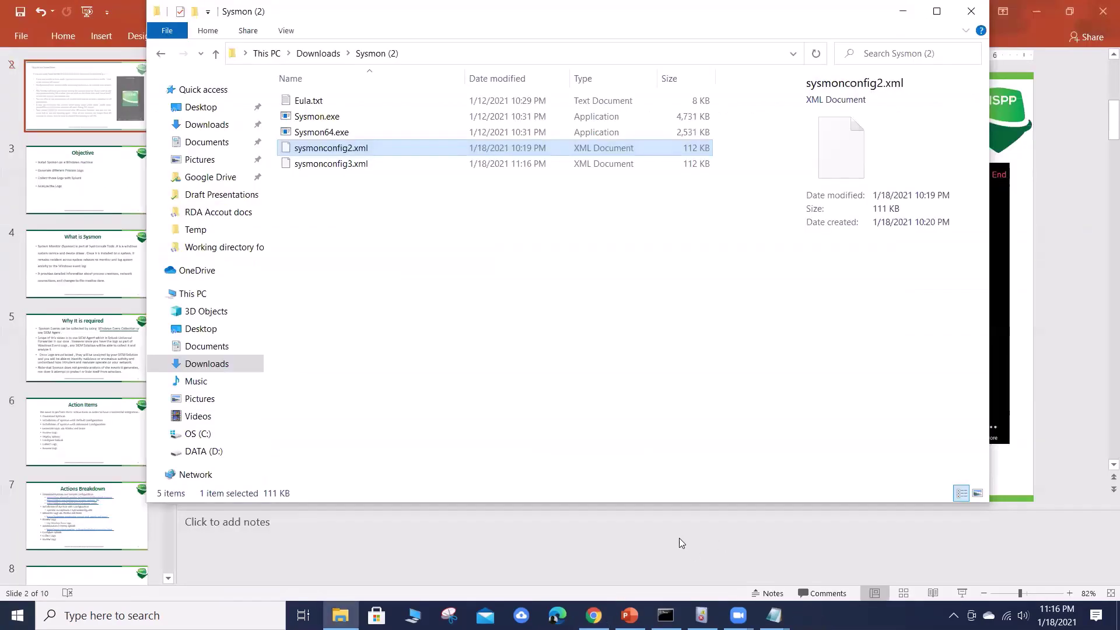
key("alt+Tab")
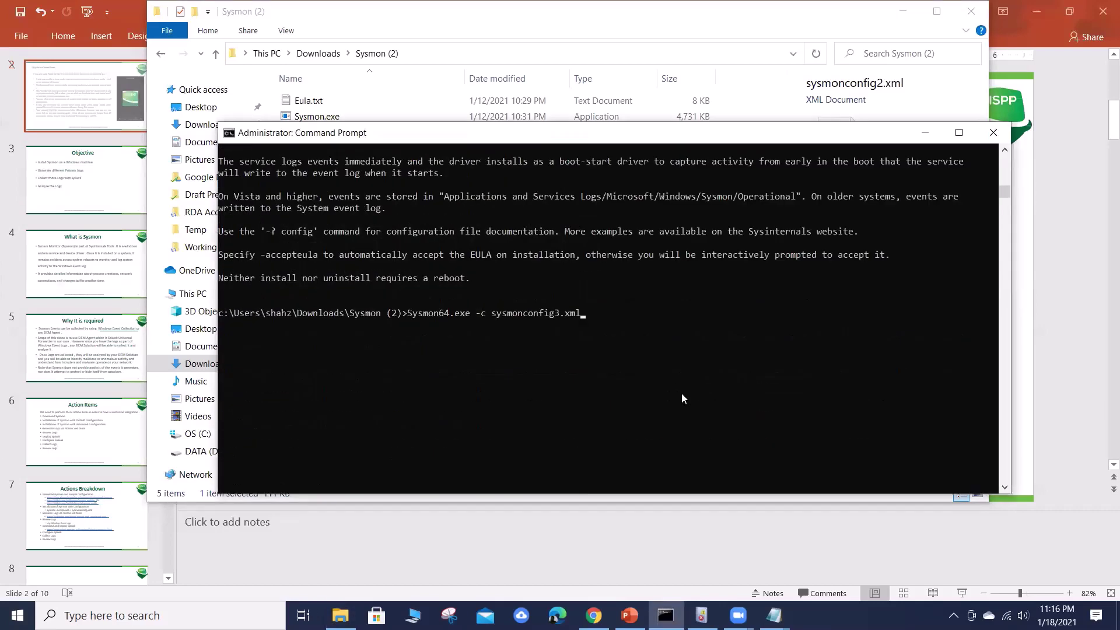
key("Return")
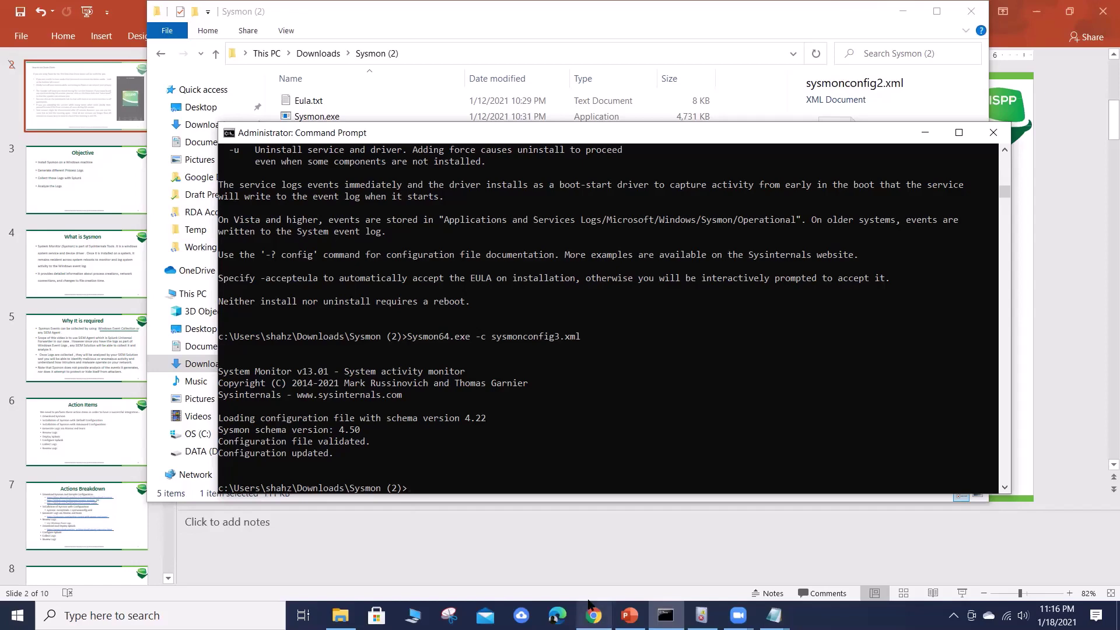
mouse_move(588, 604)
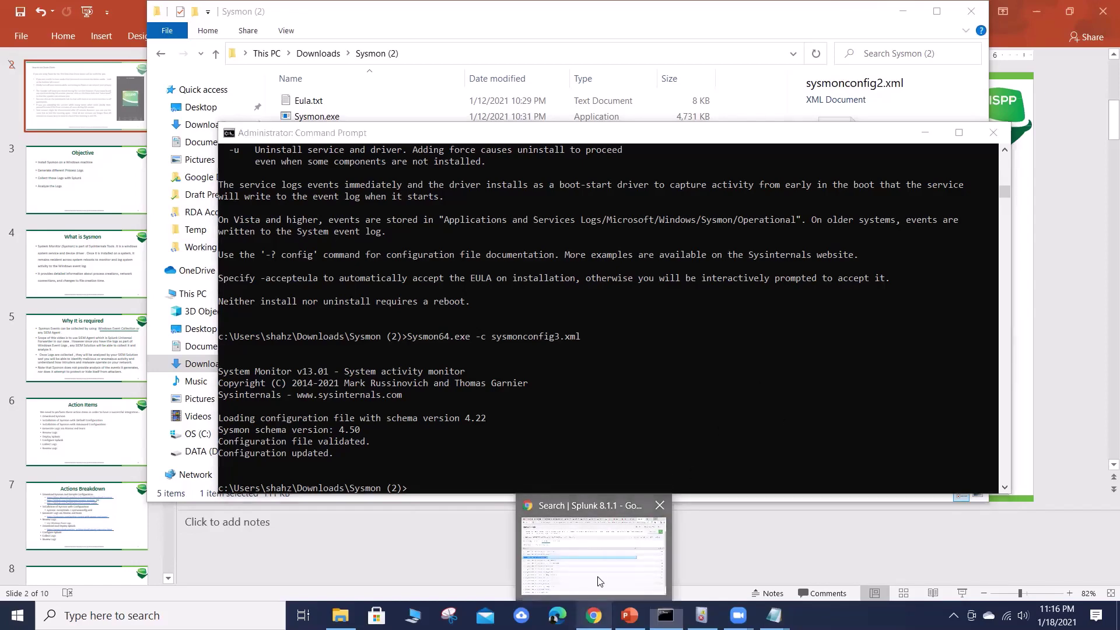
left_click(600, 581)
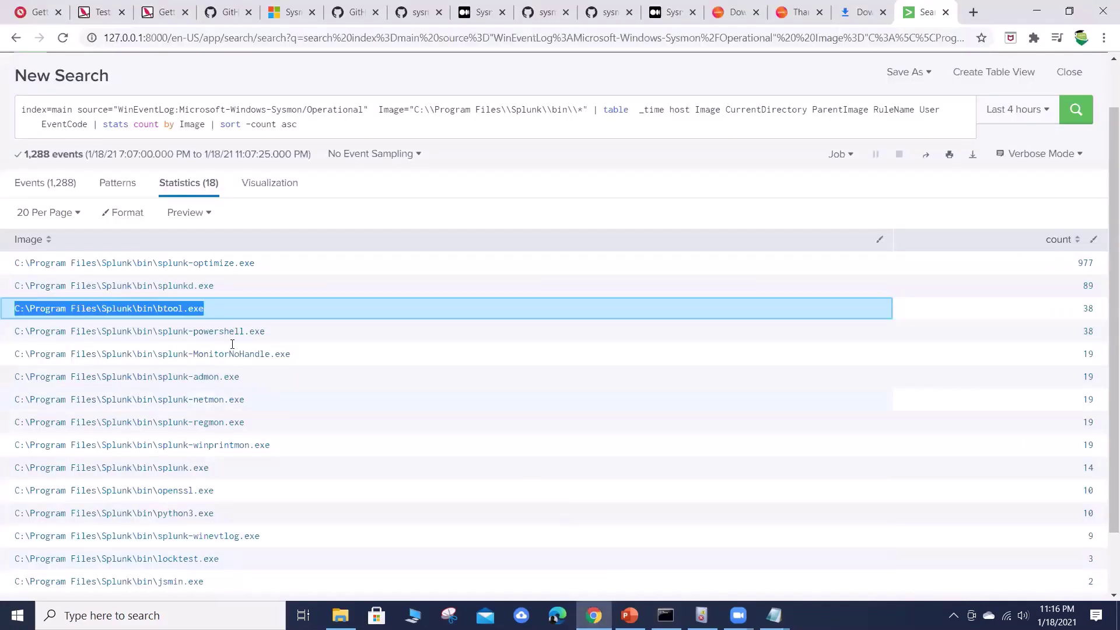
Step: List the splunk-optimize.exe events in the Events view over the last 15 minutes
left_click(151, 266)
left_click(44, 305)
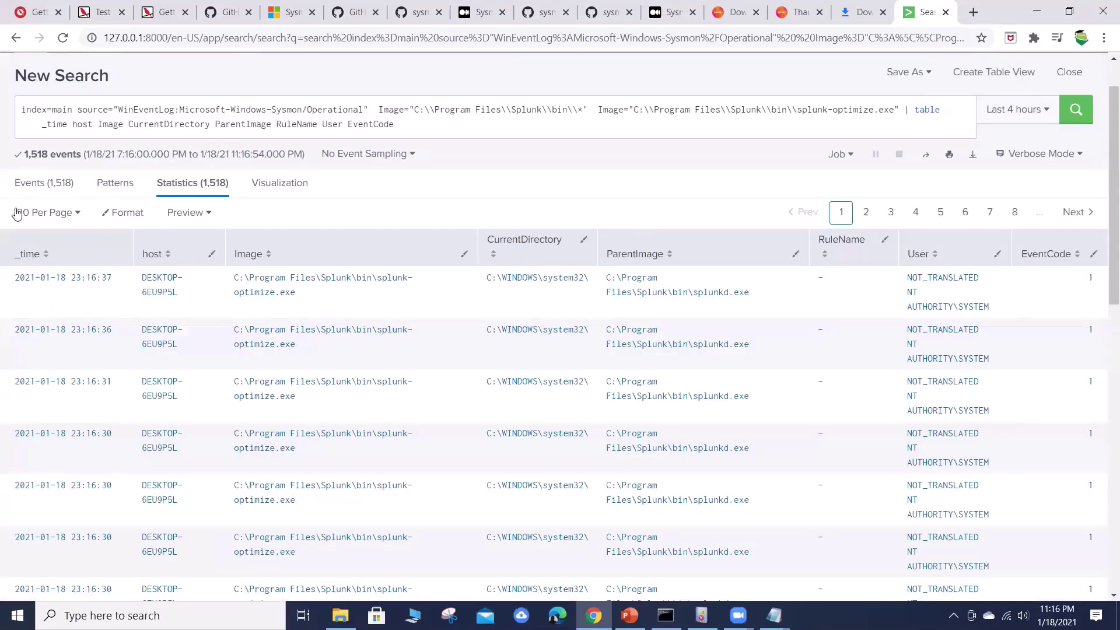
left_click(65, 183)
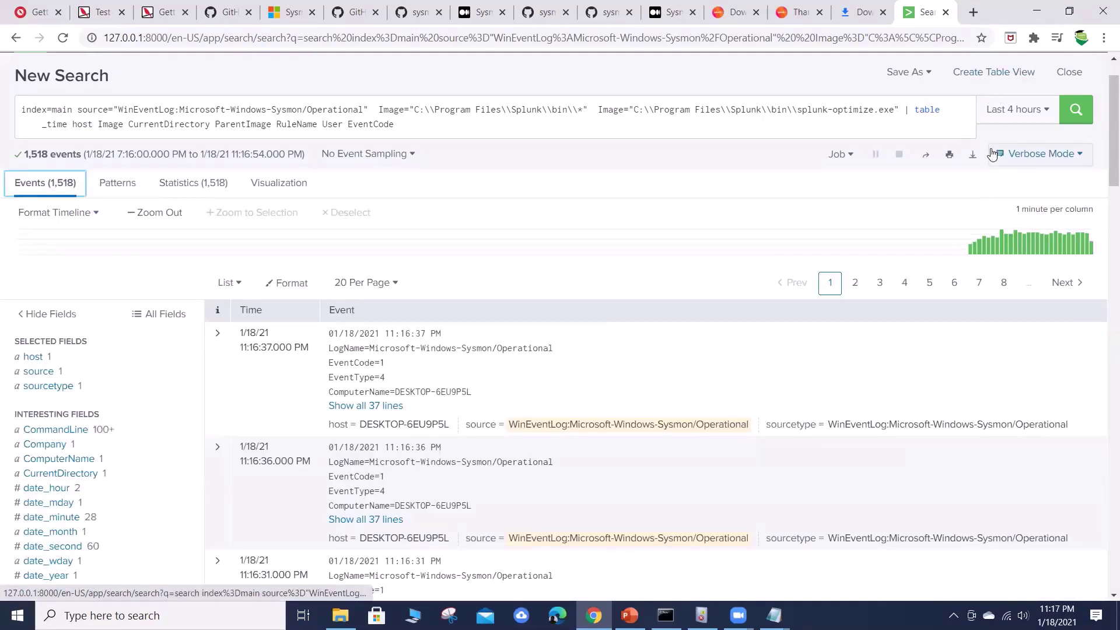
left_click(1018, 109)
left_click(881, 184)
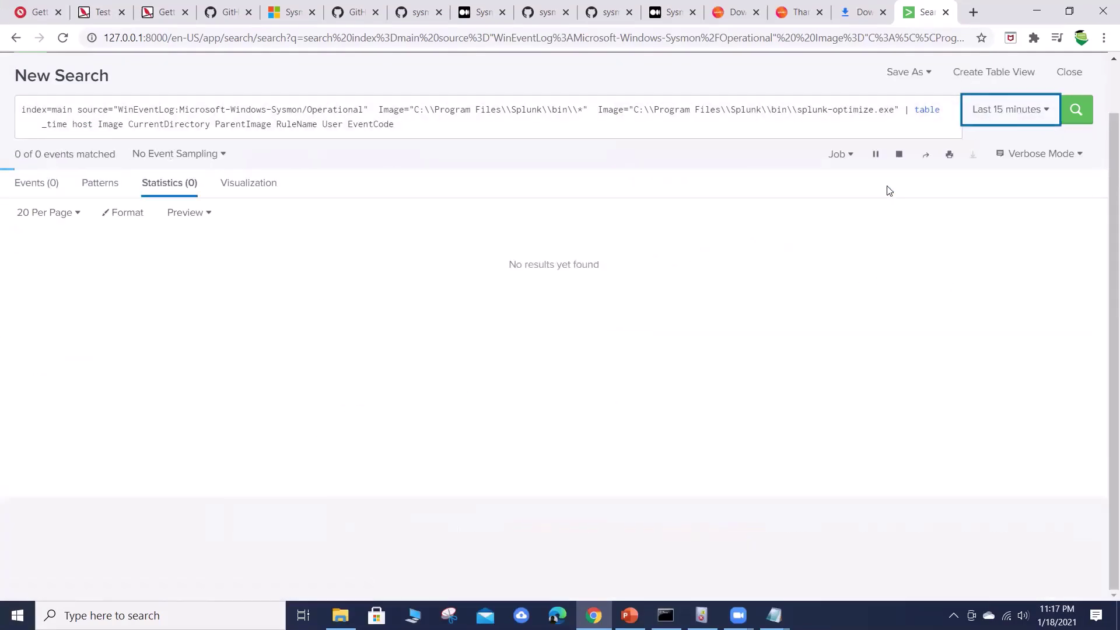
Step: Remove the '| table' command from the query and rerun the search
left_click(454, 129)
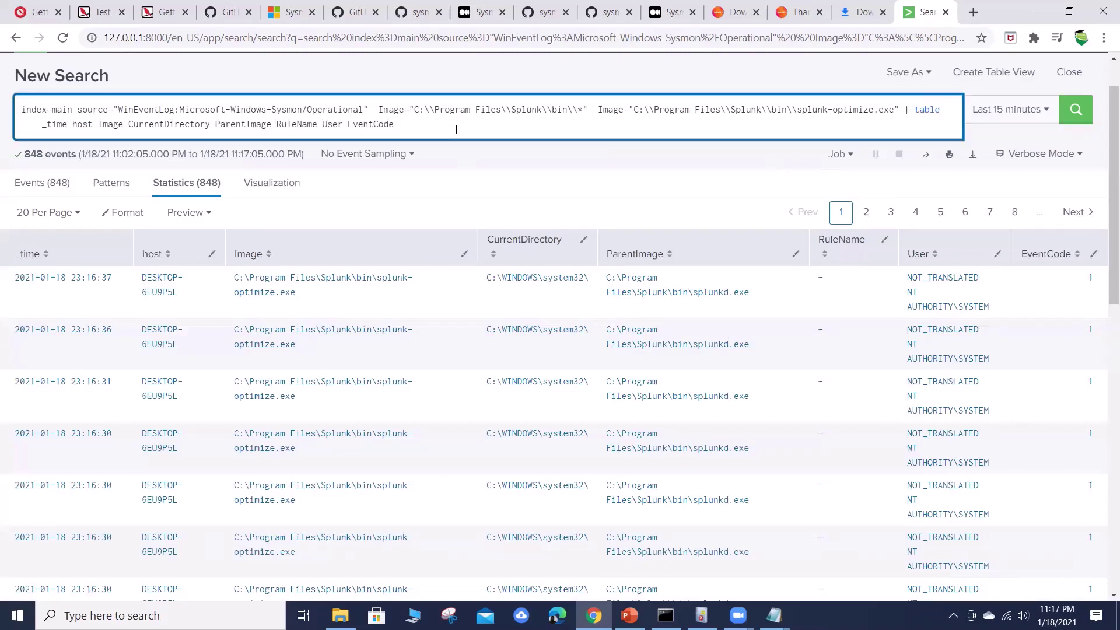
key("Return")
left_click(903, 109, "shift")
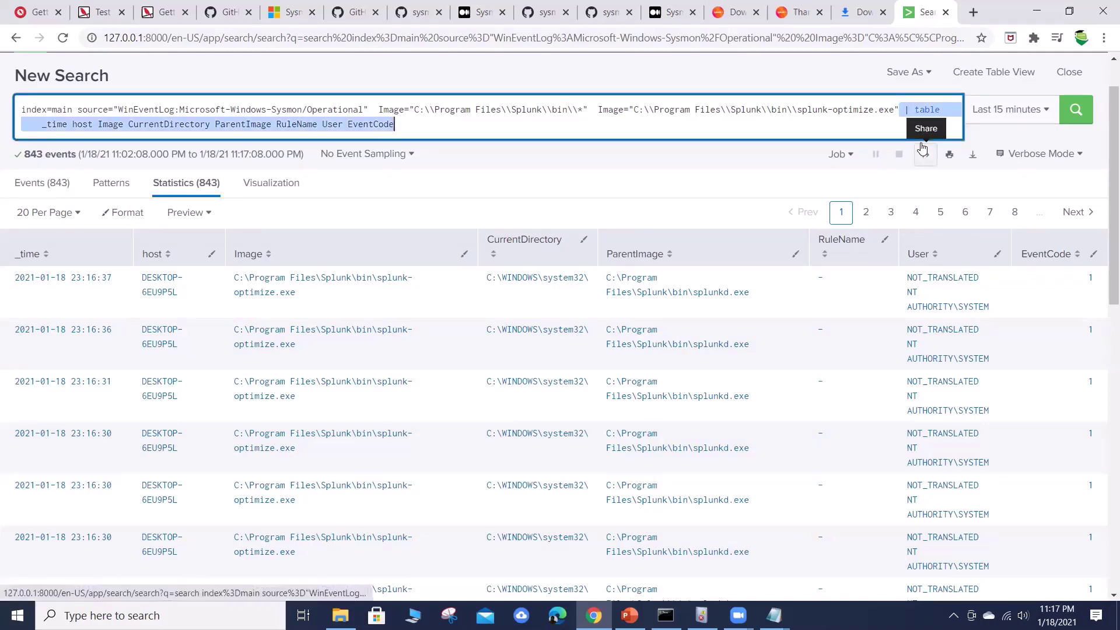
key("BackSpace")
key("Return")
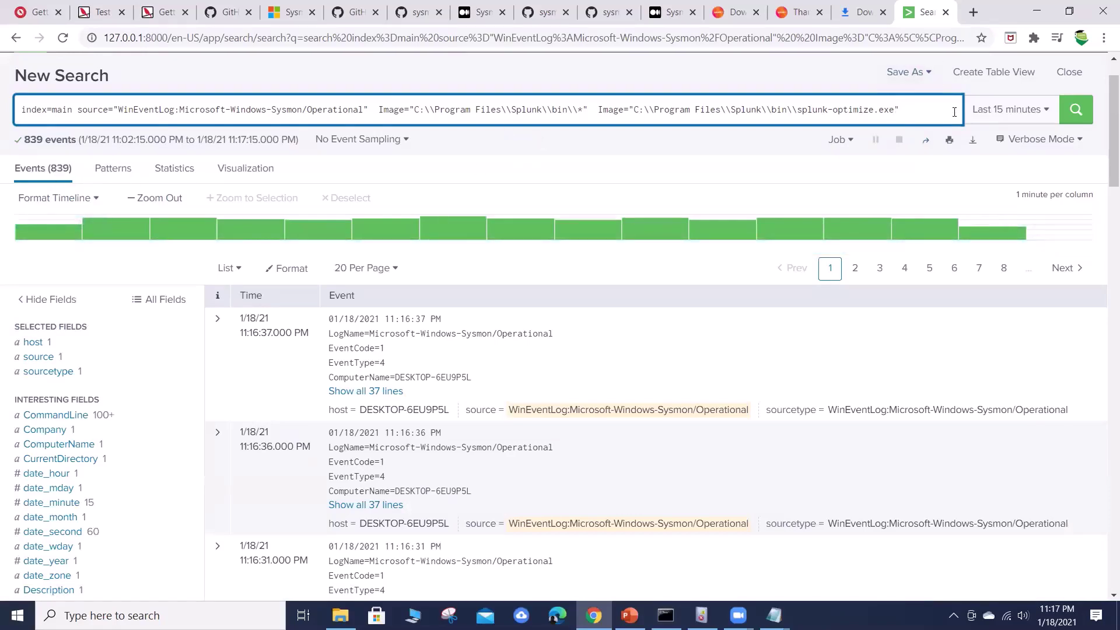
Step: Rerun the splunk-optimize.exe search over a real-time 5 minute window
key("Return")
left_click(1039, 115)
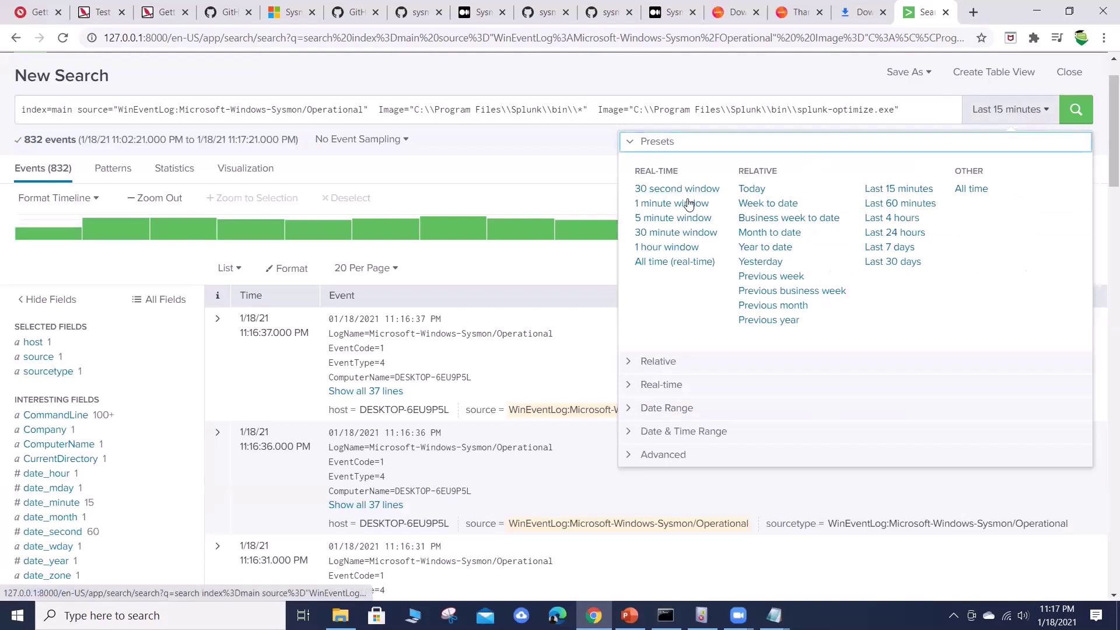
left_click(681, 218)
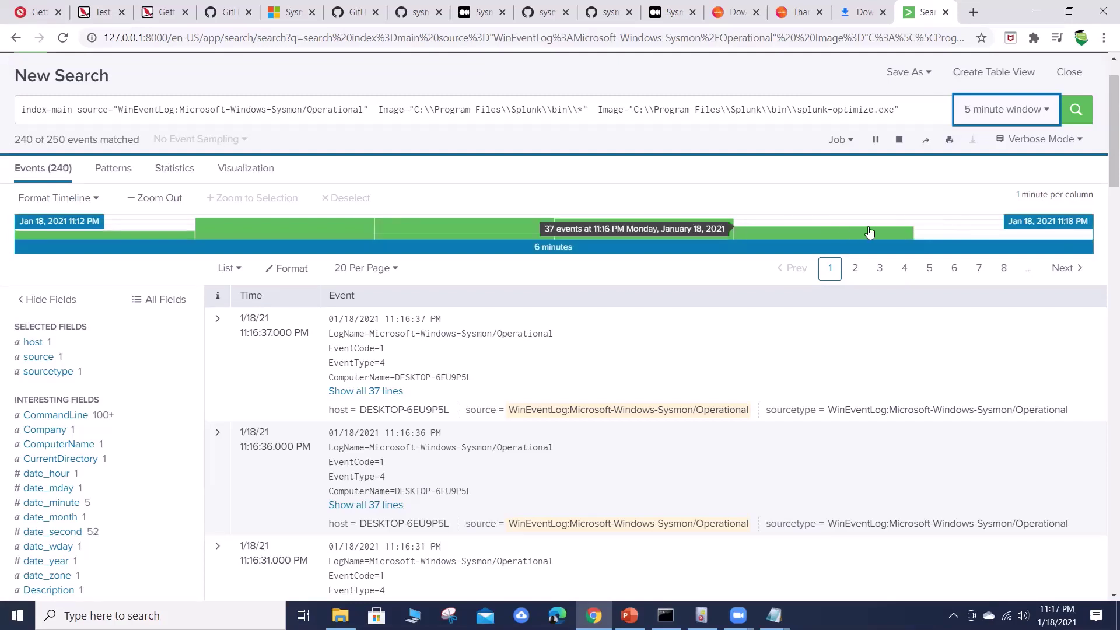
left_click(916, 107)
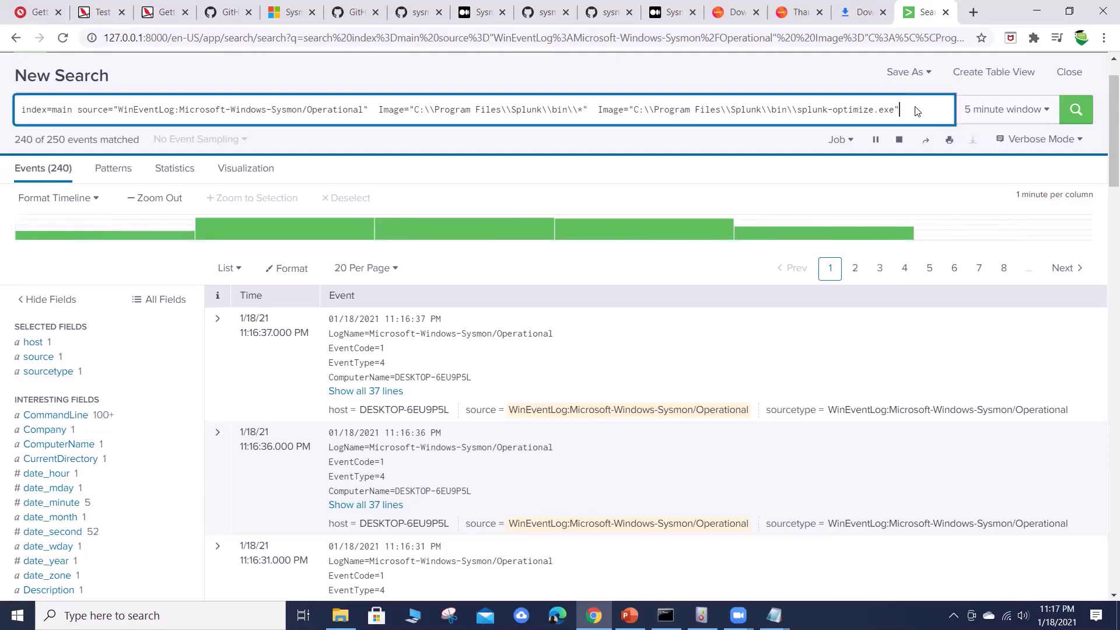
key("Return")
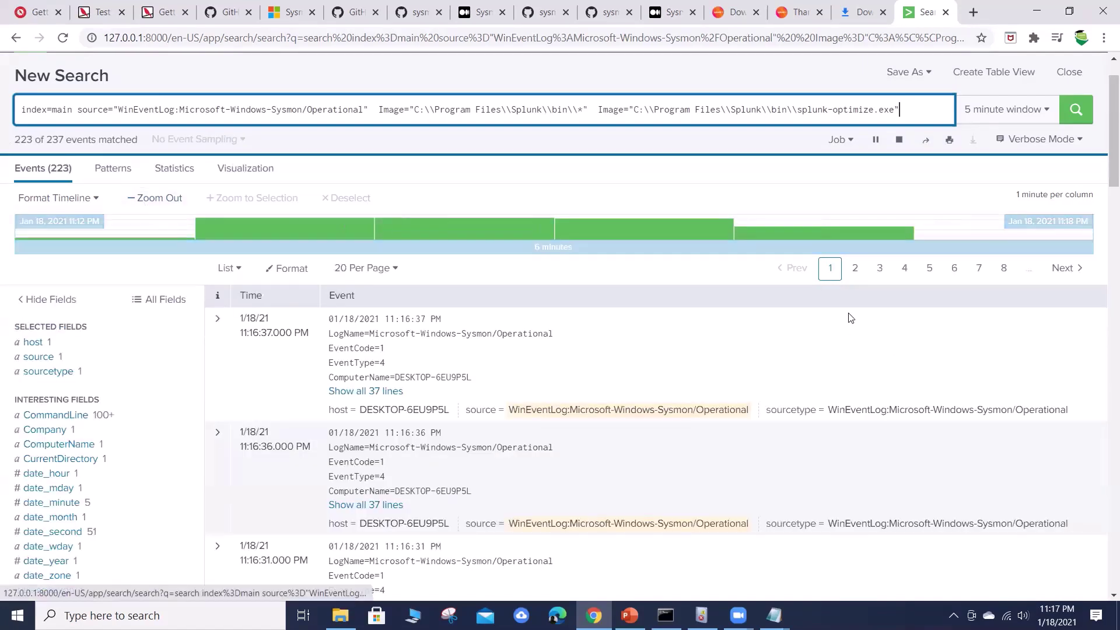
mouse_move(849, 233)
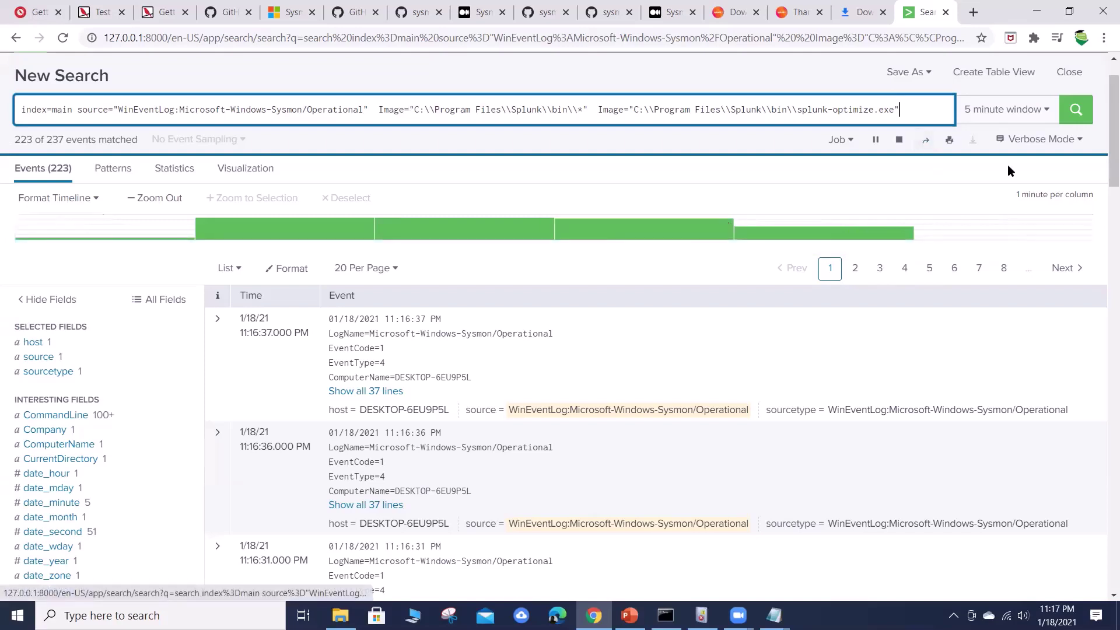
key("Return")
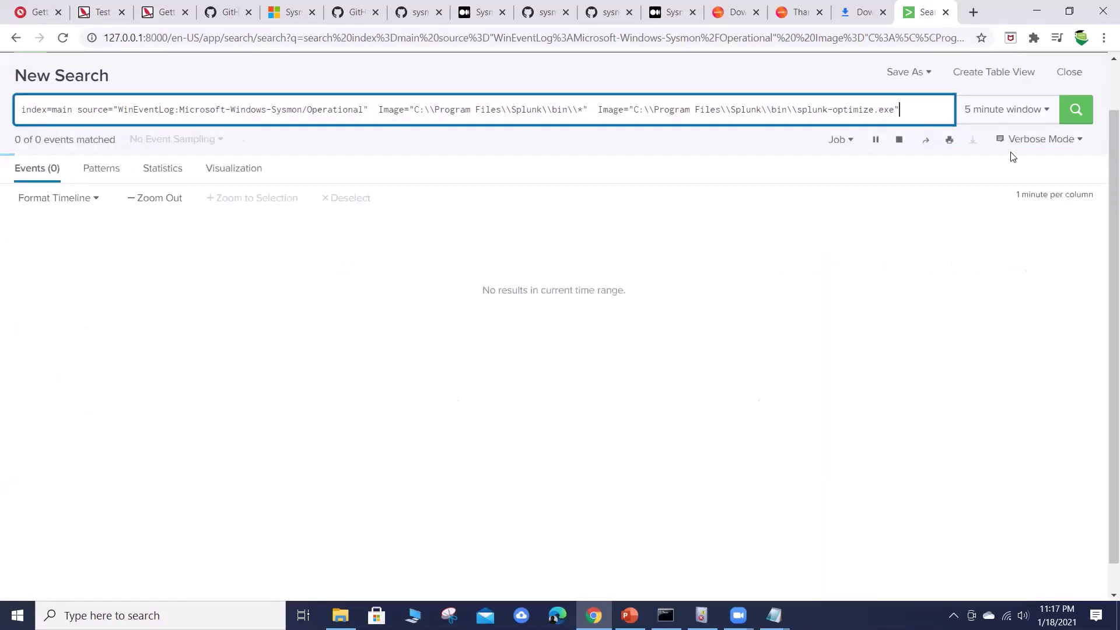
Step: Switch to a real-time 1 minute window and rerun the search
left_click(989, 108)
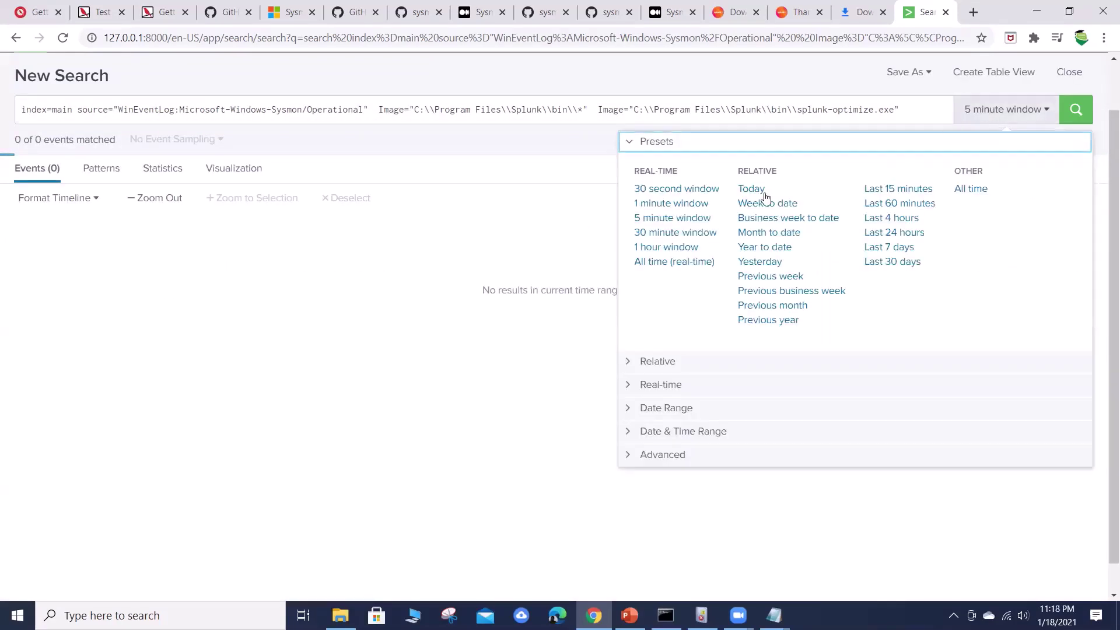
left_click(663, 204)
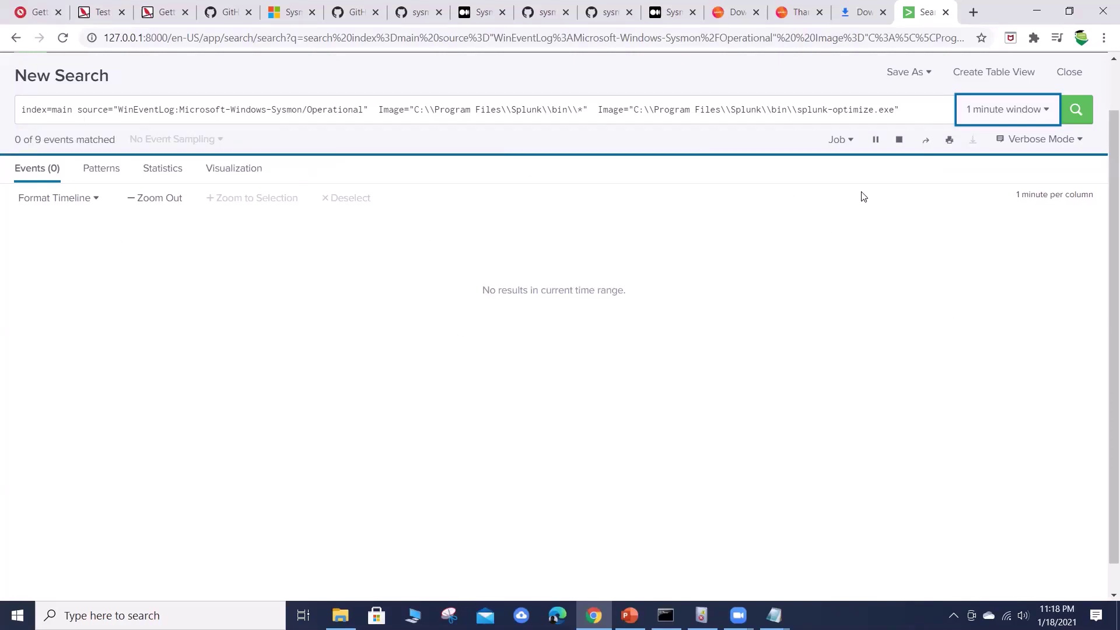
left_click(915, 109)
key("Return")
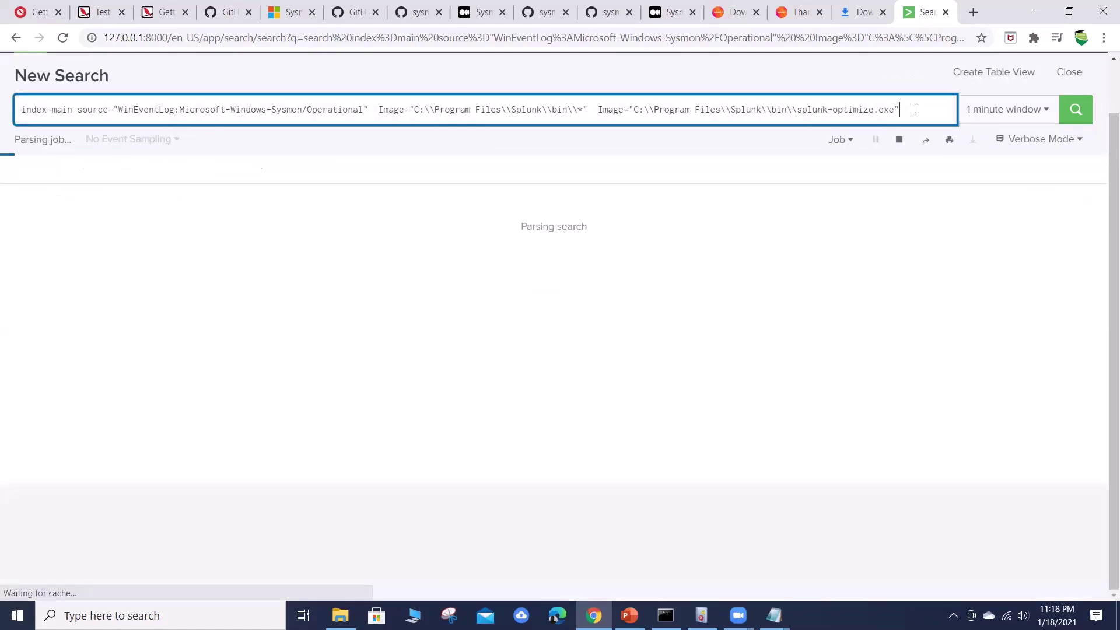